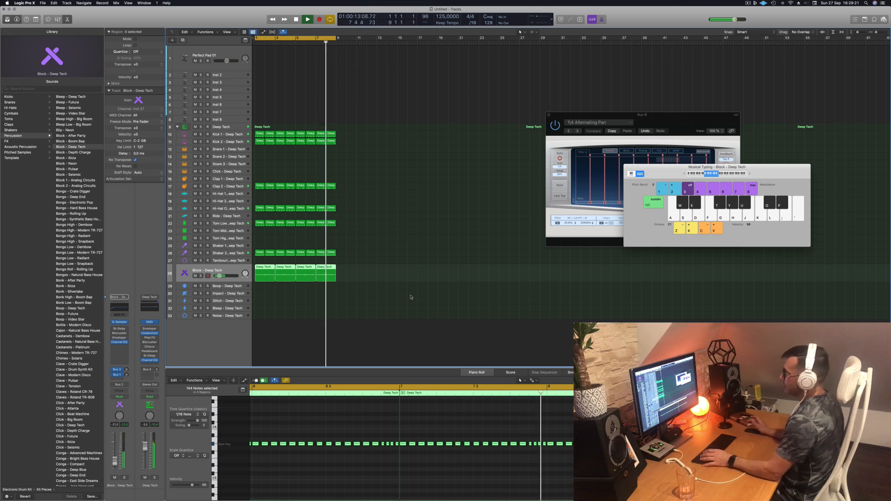
- Listen to the Block - Deep Tech track in the looping groove, soloing it briefly and releasing the solo
key("space")
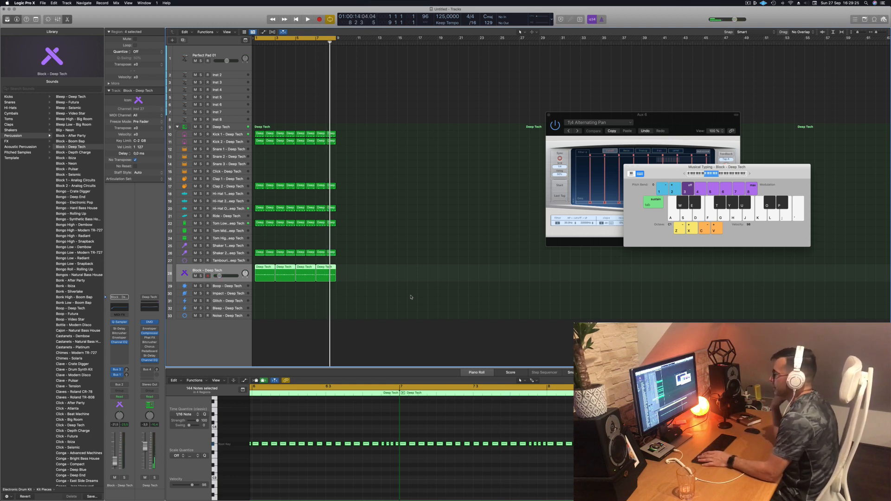
key("space")
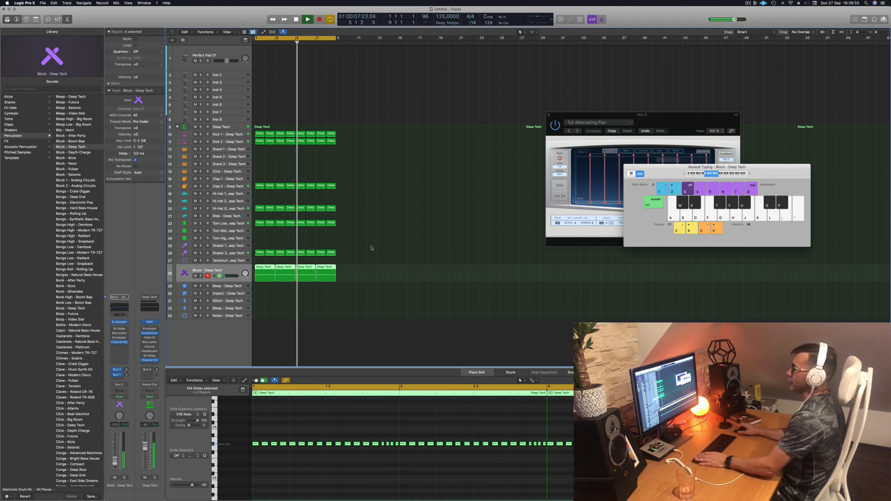
left_click(236, 270)
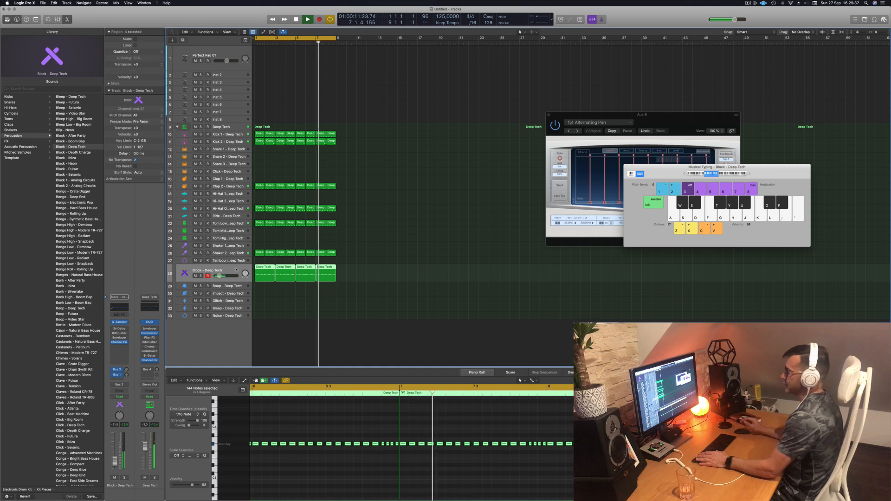
left_click(201, 275)
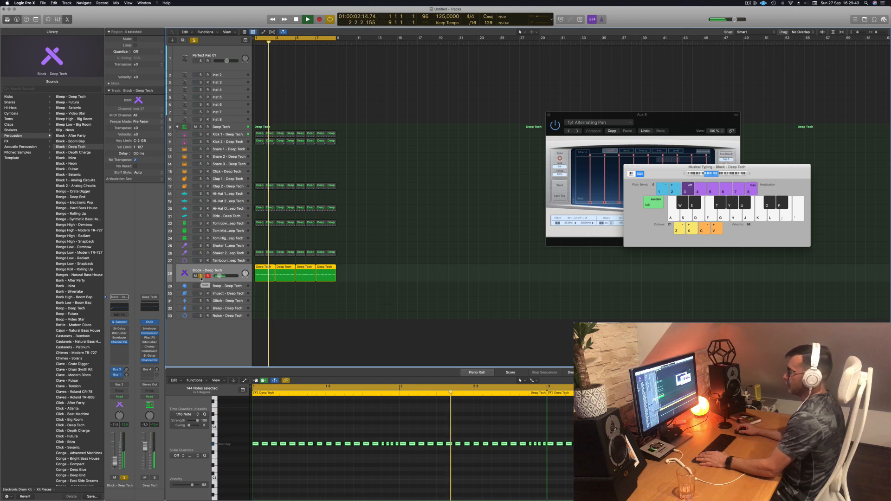
left_click(200, 275)
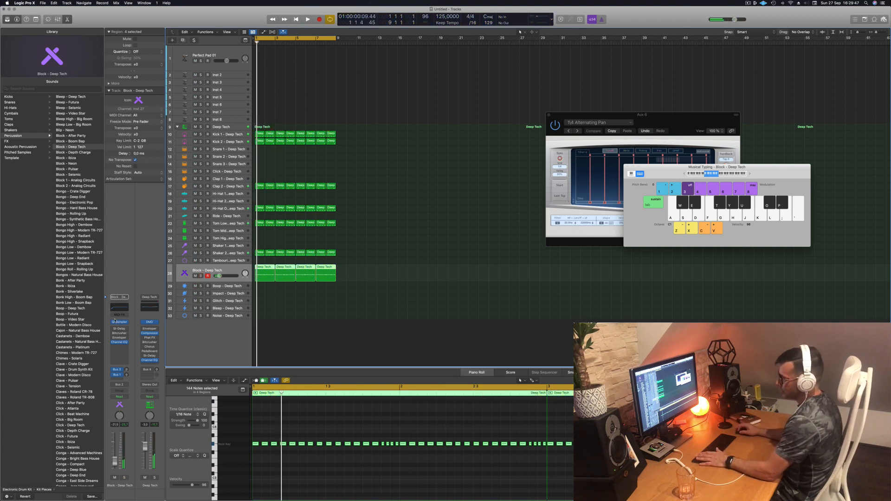
- Open the Block - Deep Tech track's Quick Sampler and set its coarse pitch to -24 while the loop plays
left_click(120, 322)
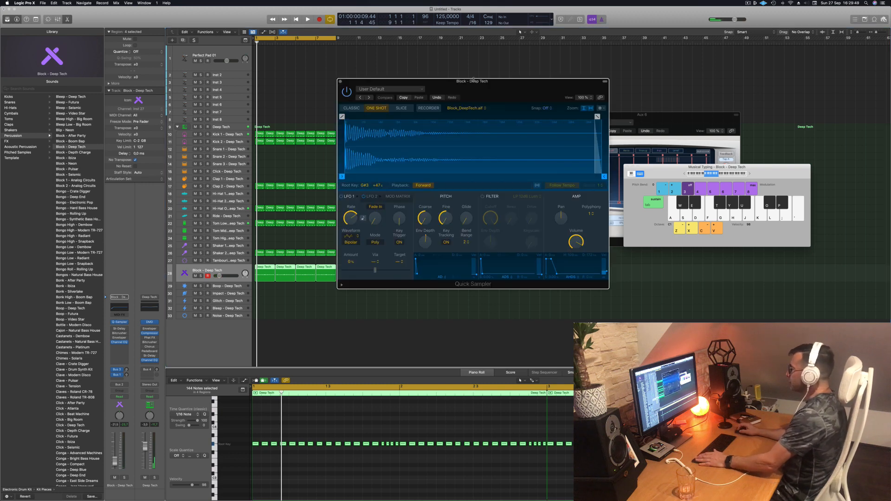
left_click_drag(474, 78, 531, 63)
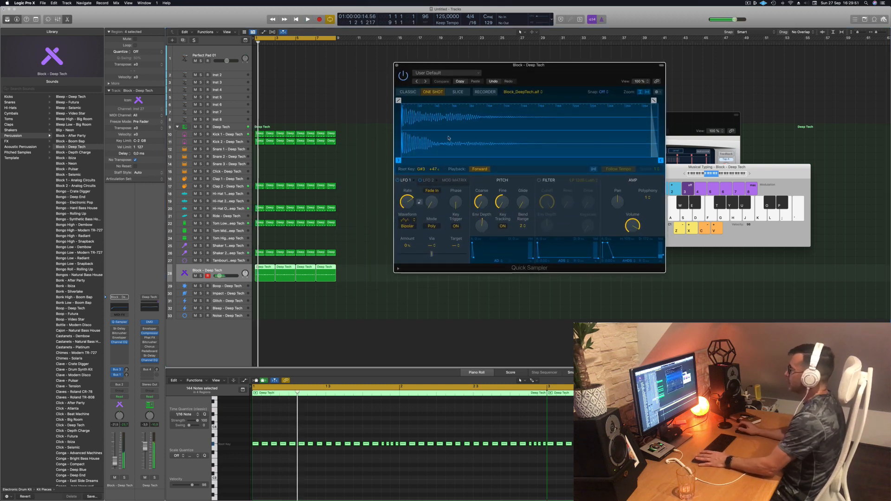
key("space")
left_click_drag(481, 201, 481, 207)
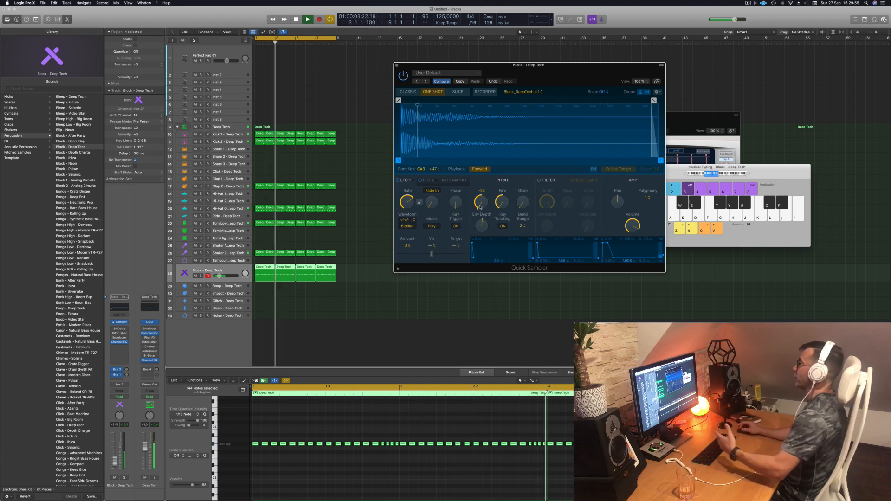
- Compare the block sample with its coarse pitch reset, return it to -24 and close the Quick Sampler
left_click_drag(480, 207, 481, 167)
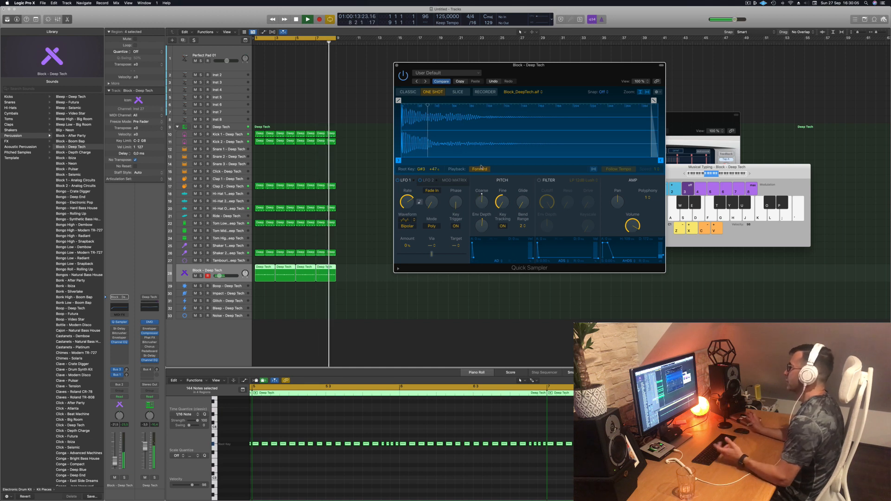
left_click(482, 201, "alt")
left_click_drag(482, 201, 494, 265)
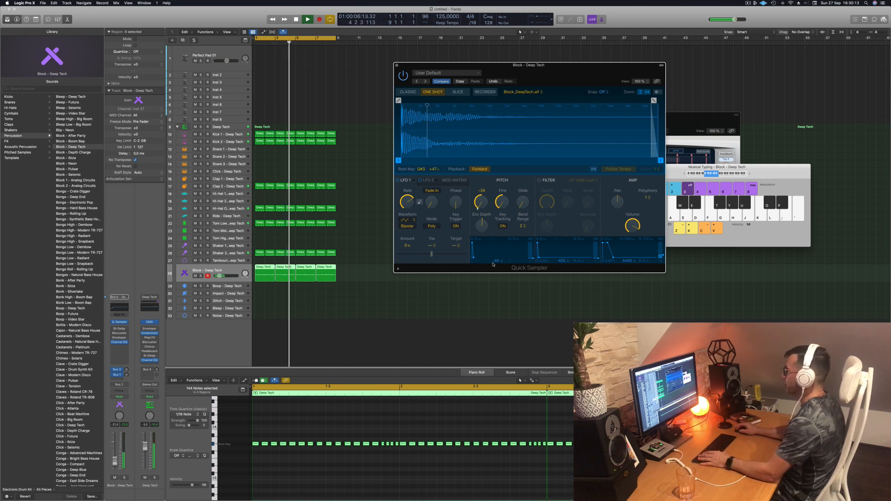
key("Return")
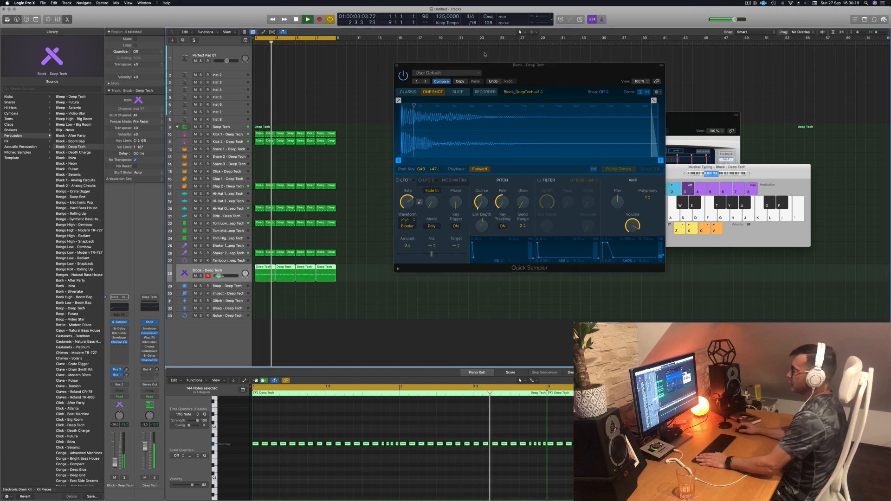
left_click_drag(396, 66, 390, 68)
key("Return")
left_click(390, 68)
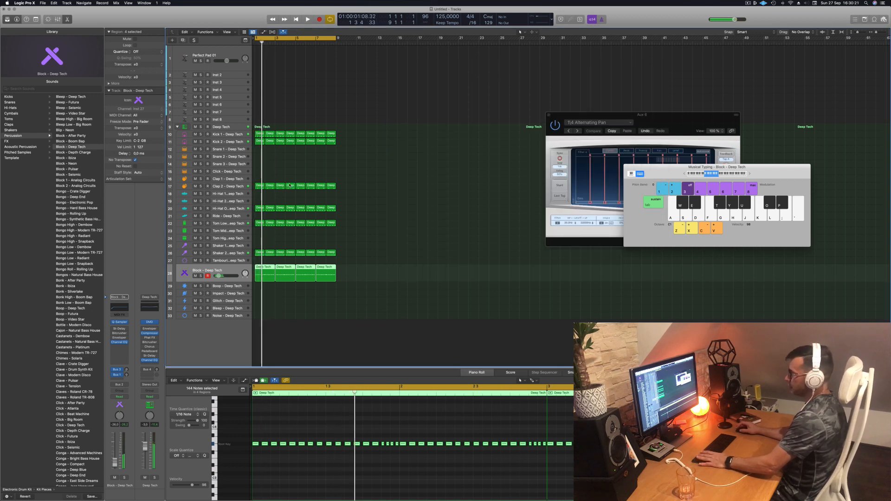
- Check the Shaker 2 track, and try out pad notes on the Perfect Pad 01 track over the looping beat with Musical Typing
left_click(235, 255)
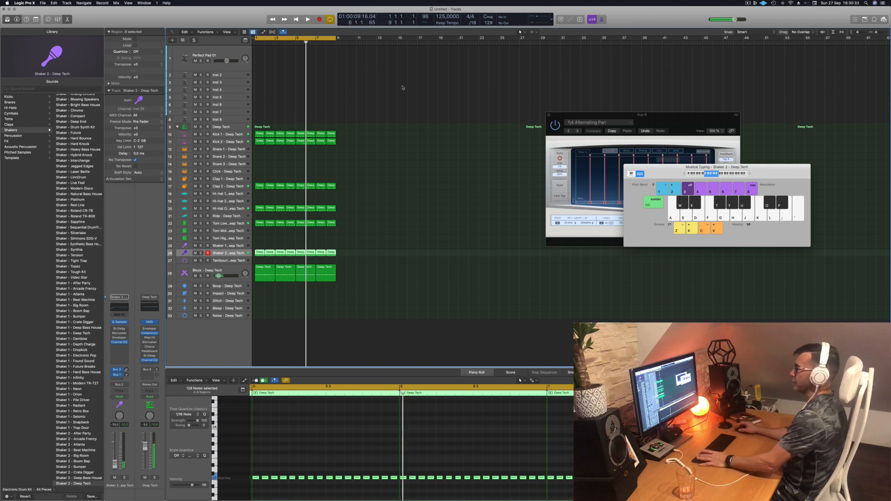
key("Return")
left_click(237, 52)
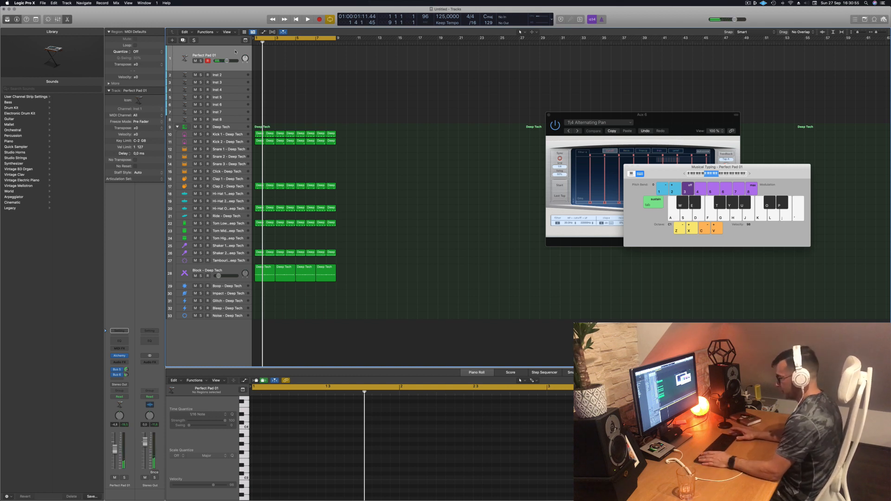
key("space")
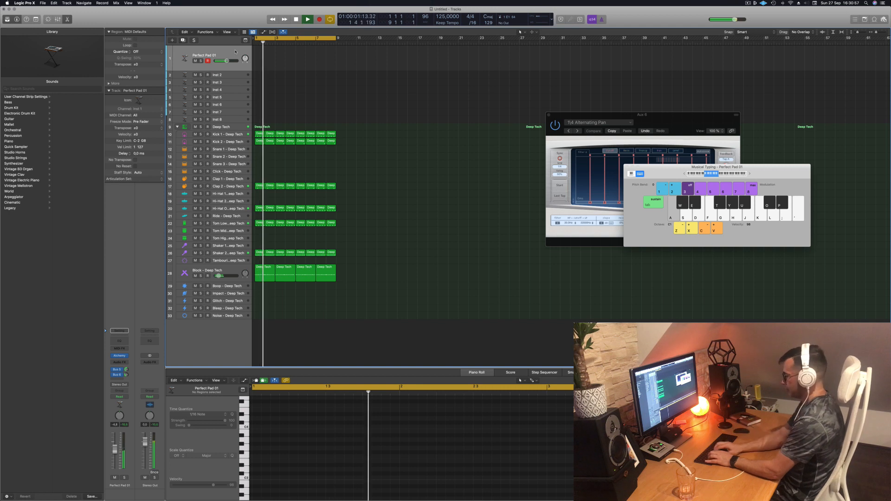
key("l")
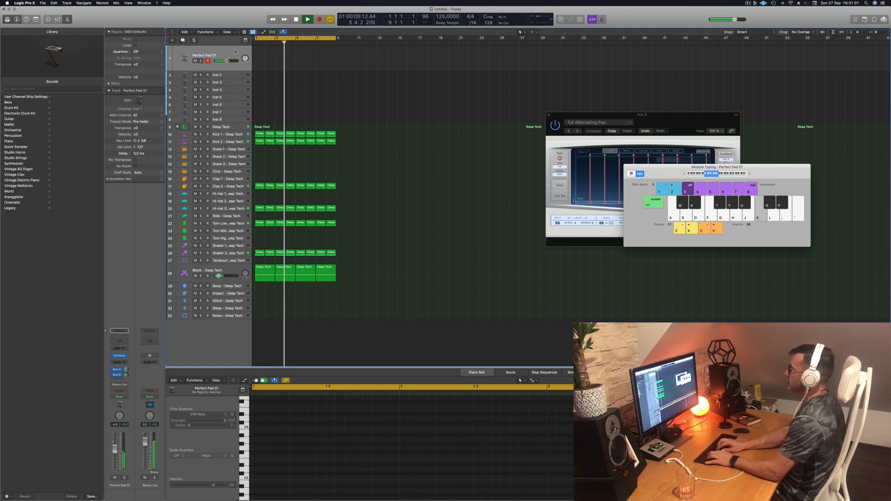
key("semicolon")
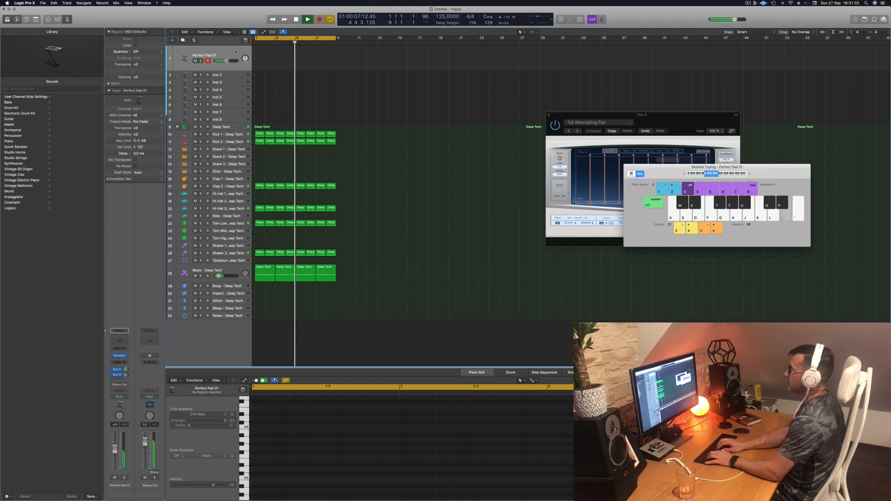
key("a")
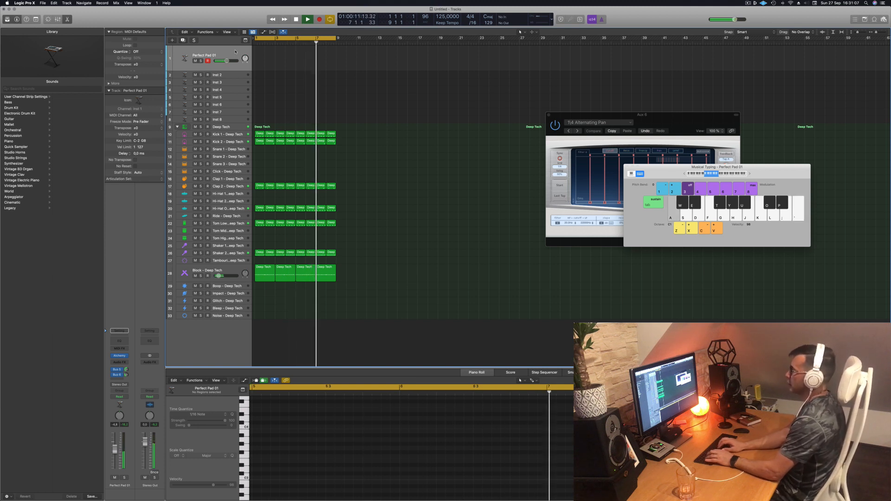
key("a")
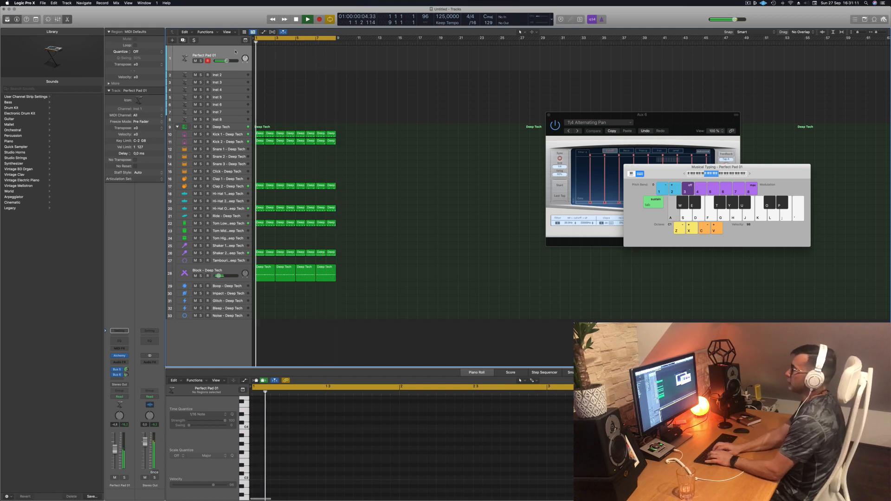
key("d")
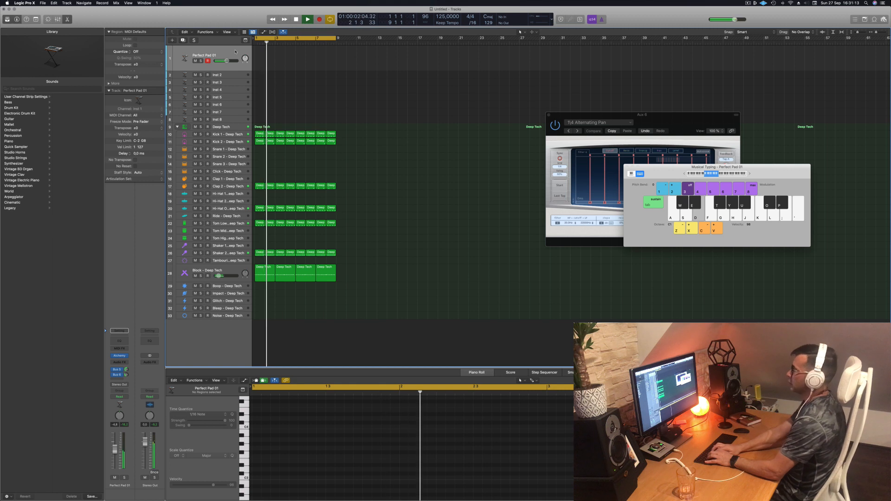
key("f")
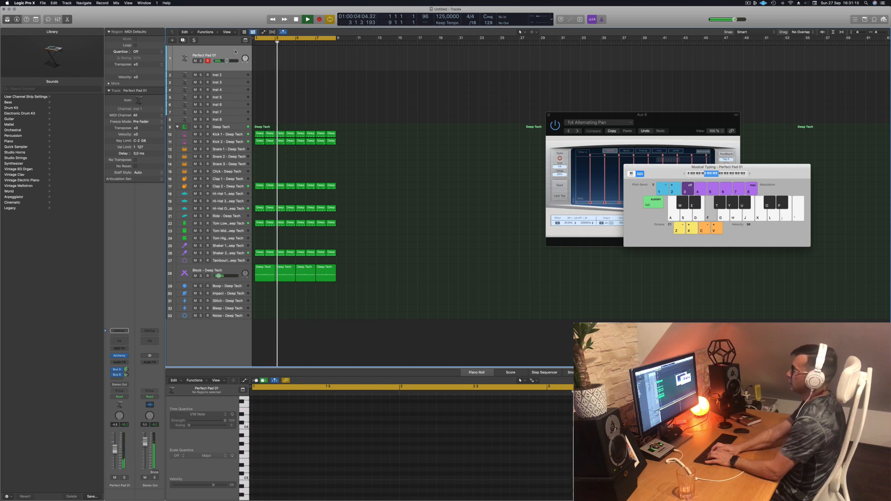
key("d")
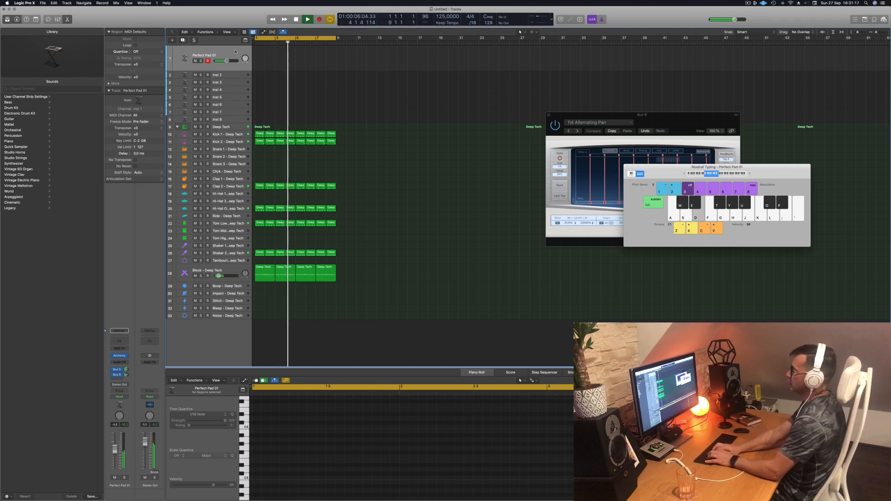
key("a")
key("d")
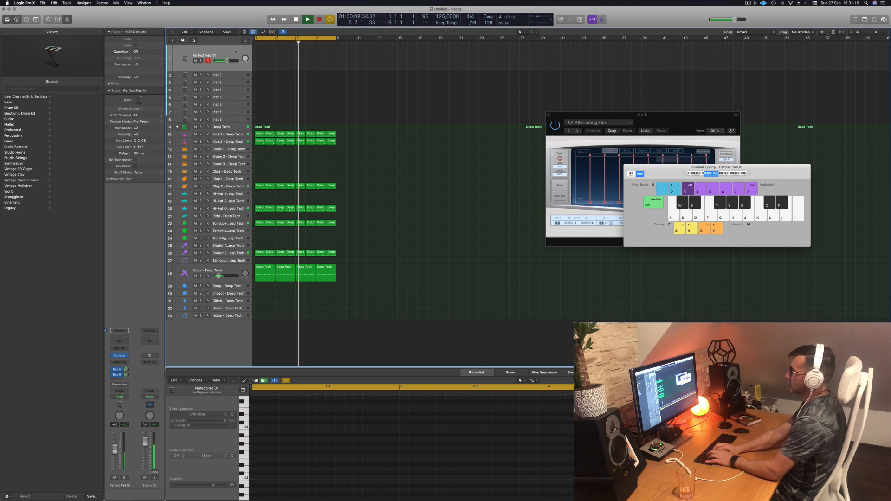
- Select and enlarge the Inst 2 track, with playback stopped and the playhead at the start of the loop
left_click(228, 77)
key("space")
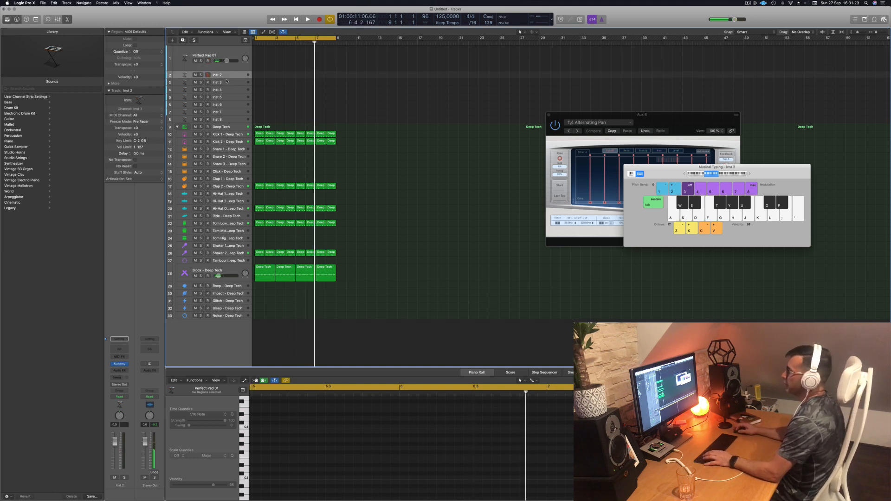
left_click_drag(228, 78, 226, 98)
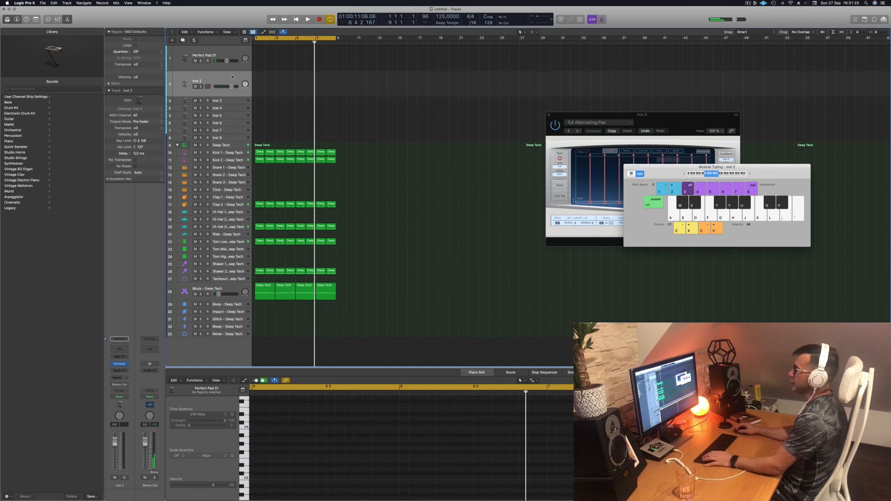
key("Return")
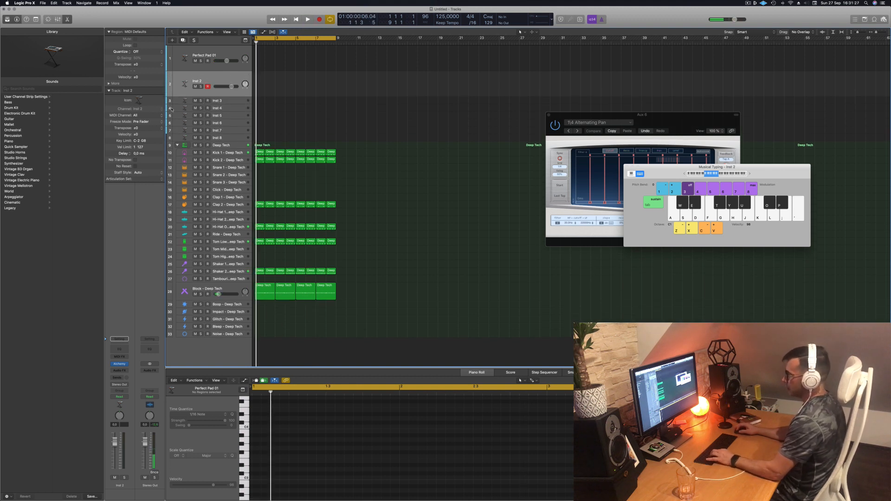
- Open Alchemy on the Inst 2 track and load the Analog Bounce preset from the Bass category
left_click(119, 365)
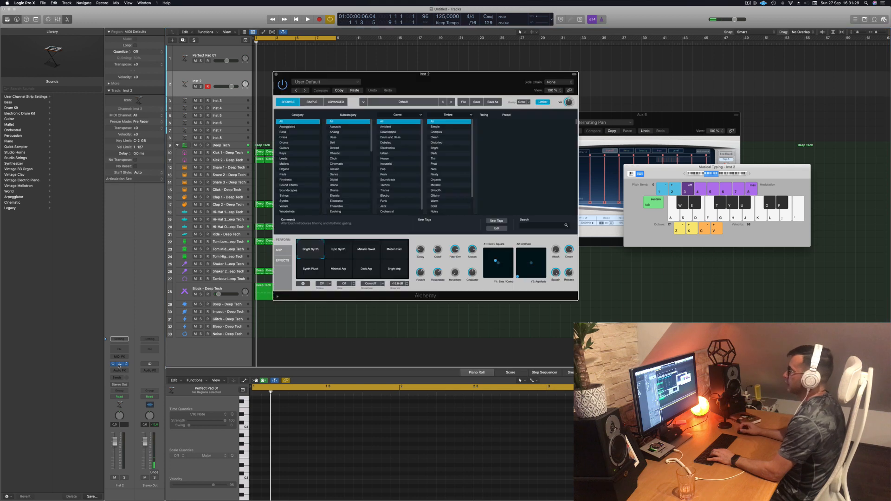
left_click_drag(452, 87, 463, 87)
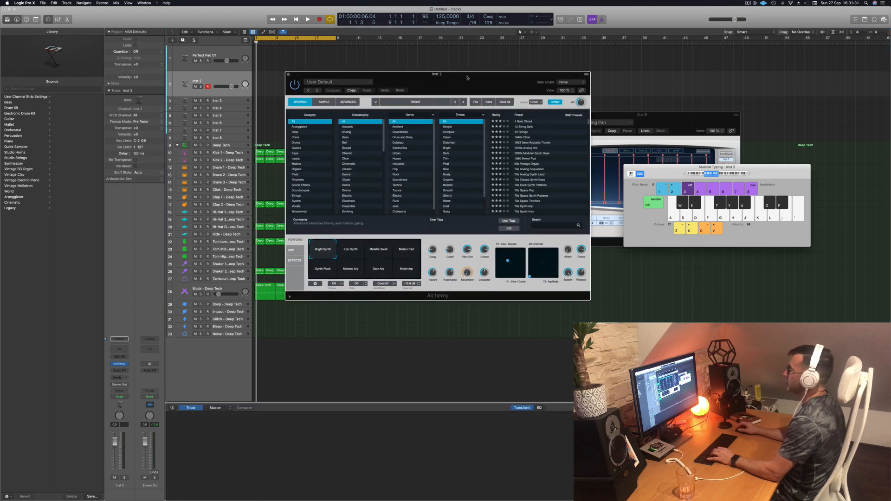
key("b")
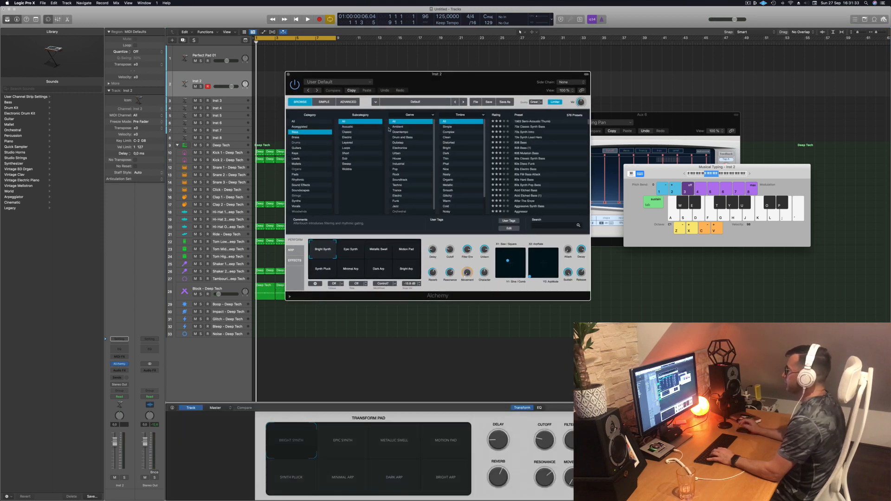
scroll(553, 129, "down", 5)
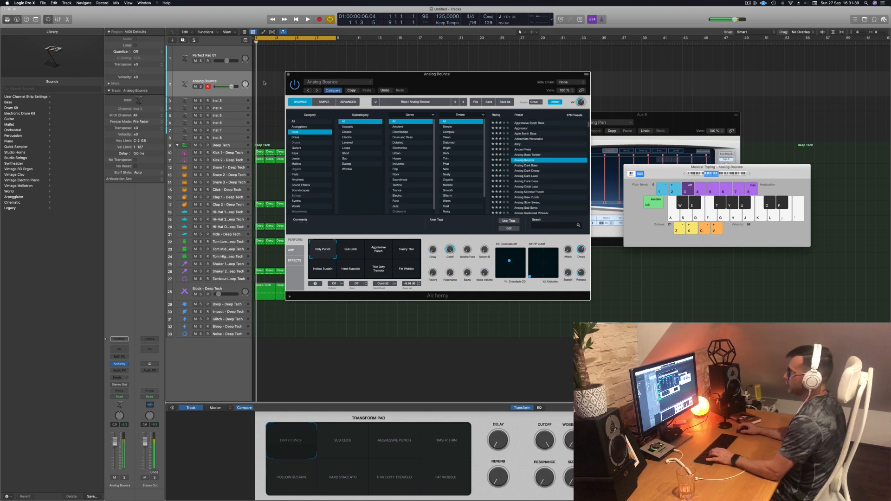
- Play bass notes with Analog Bounce over the beat and try its Aggressive Punch variation
key("s")
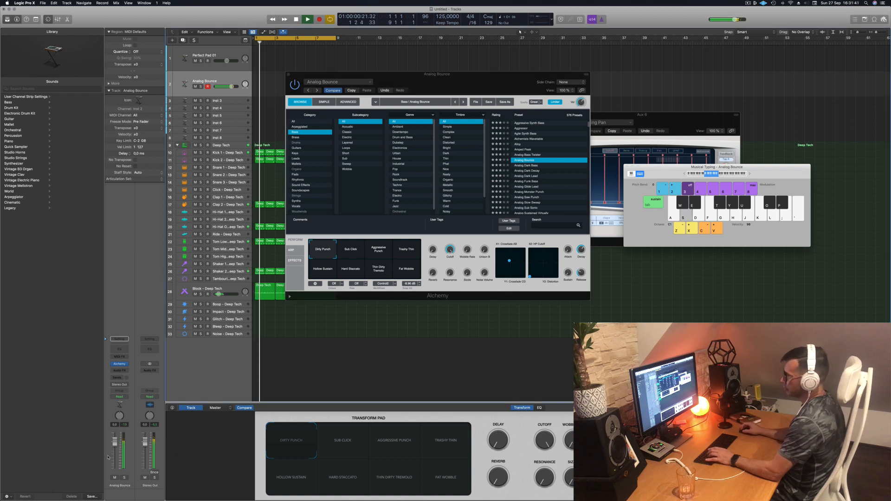
key("s")
key("s")
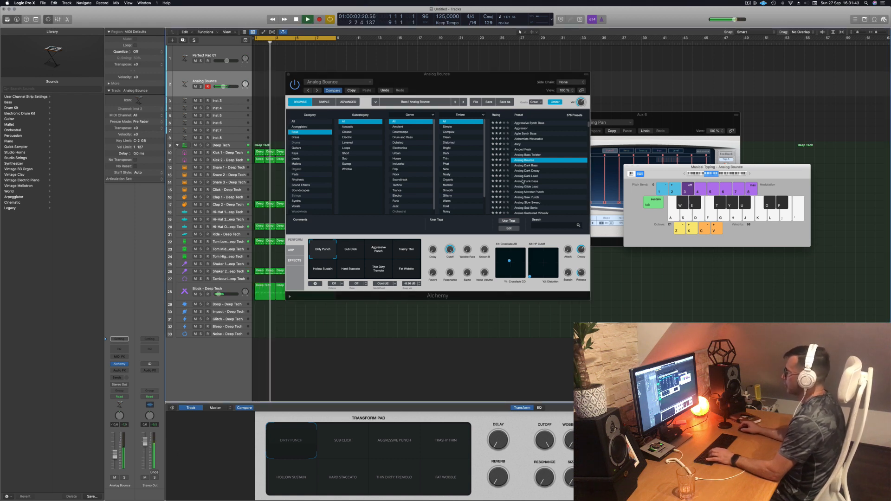
key("d")
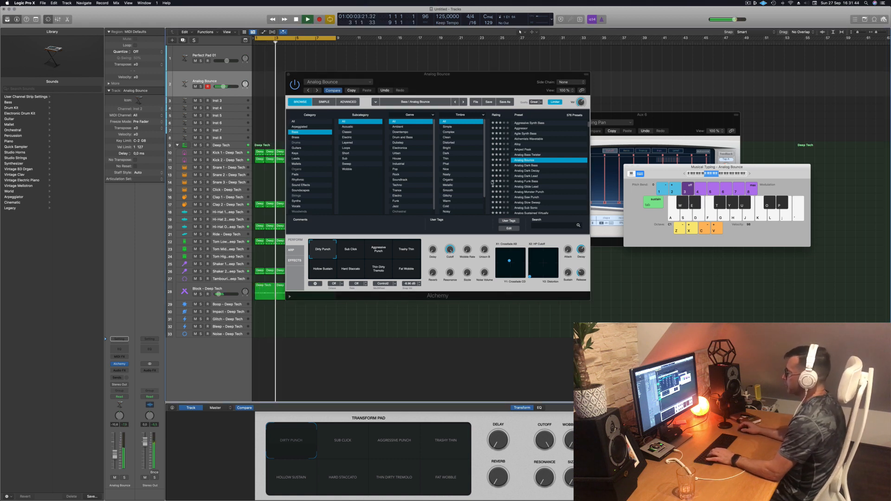
left_click(376, 252)
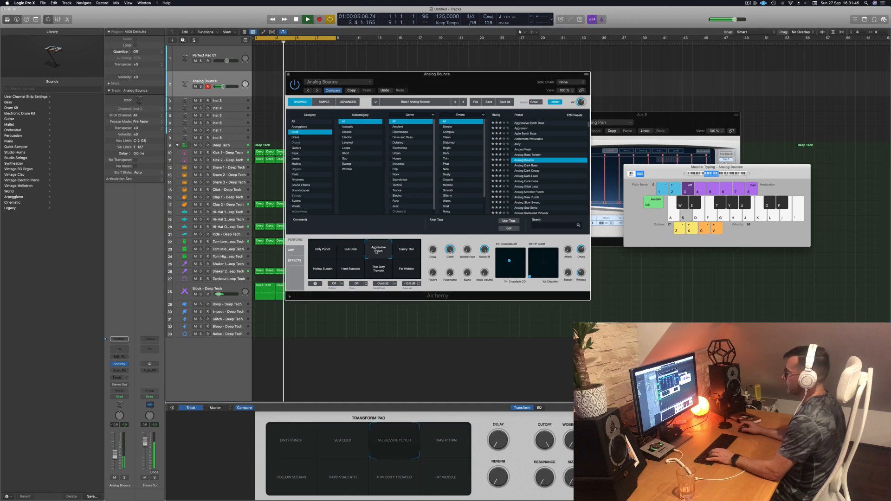
- Load the Analog Dark Bass preset in Alchemy and move the synth window clear of the drum regions
left_click(523, 166)
left_click_drag(473, 81, 562, 73)
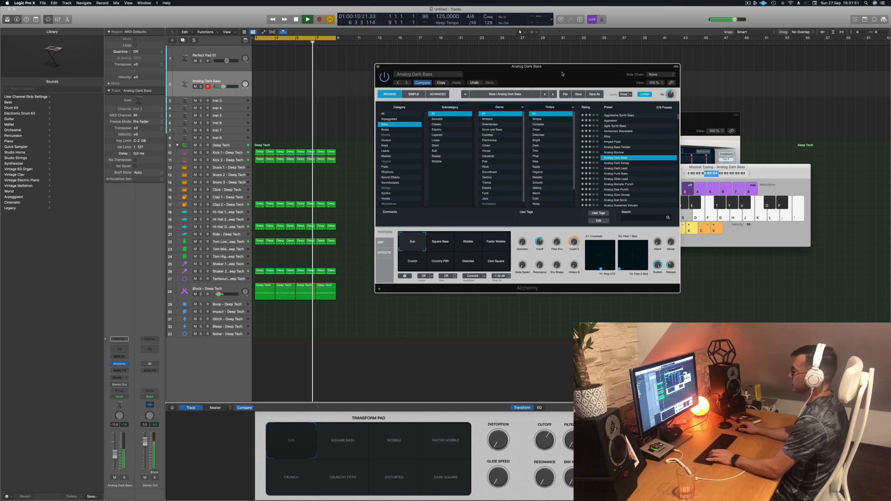
- Rehearse a bass line with the Analog Dark Bass sound over the looping drums
key("f")
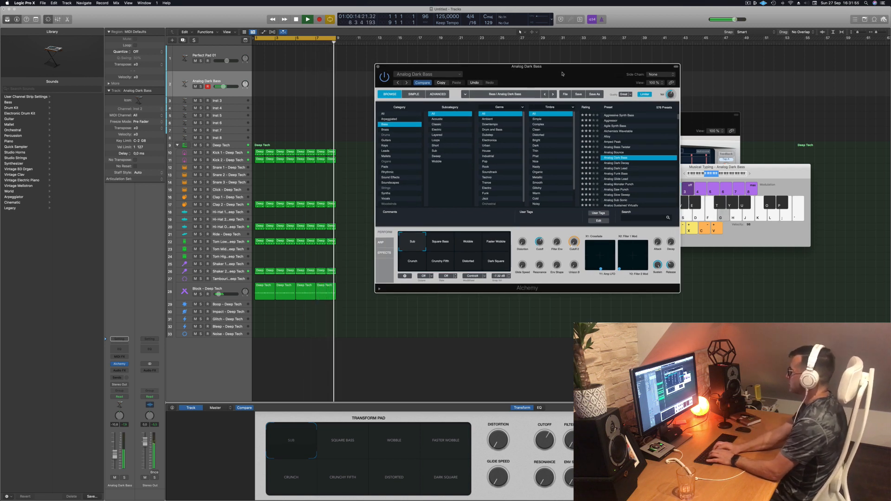
key("u")
key("y")
key("t")
key("e")
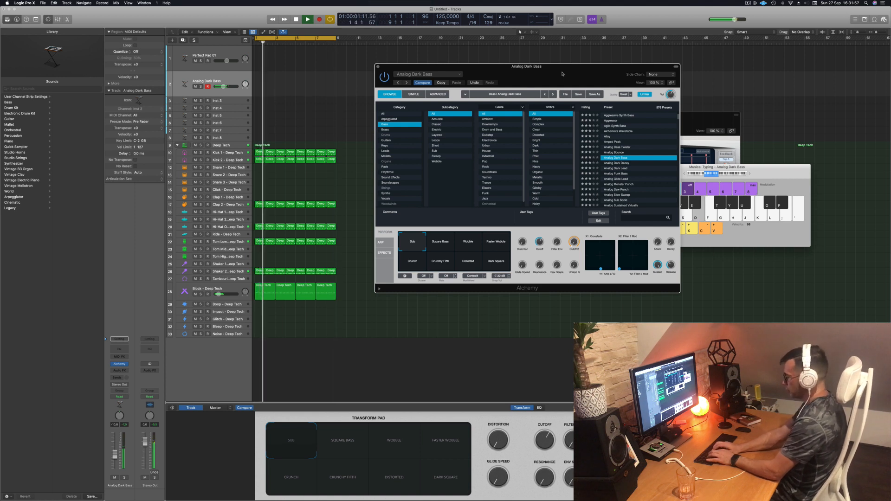
key("s")
key("s")
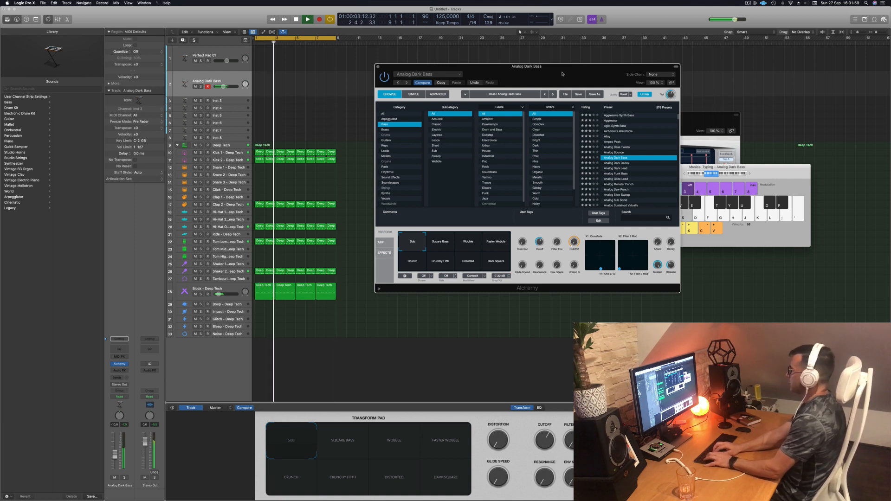
key("a")
key("a")
key("a")
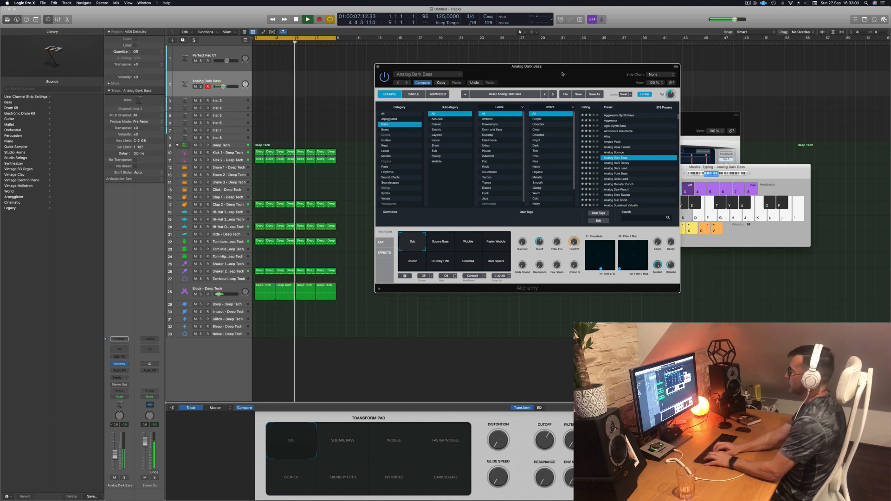
key("a")
key("a")
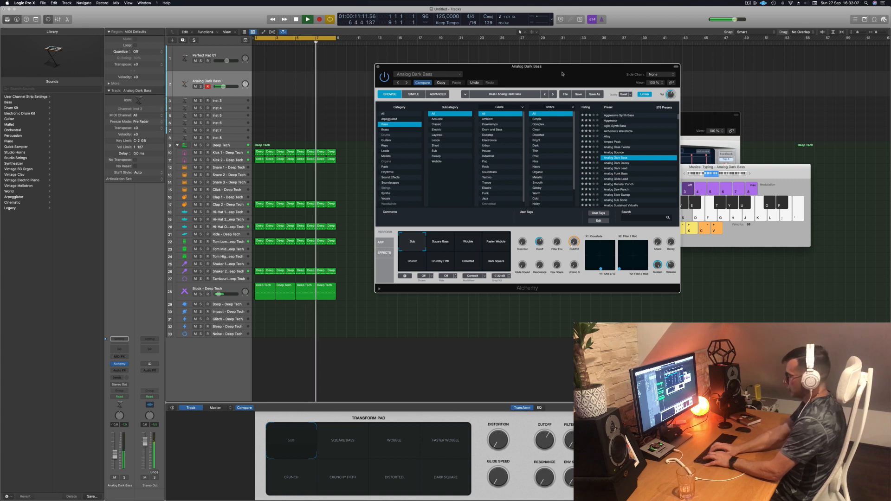
key("d")
key("s")
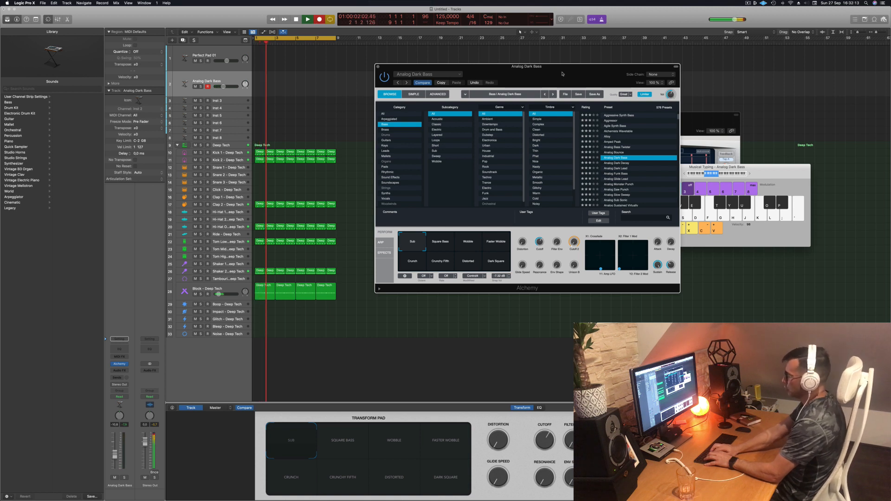
- Record a bass line onto the Analog Dark Bass track over the looping drums and stop the recording
key("s")
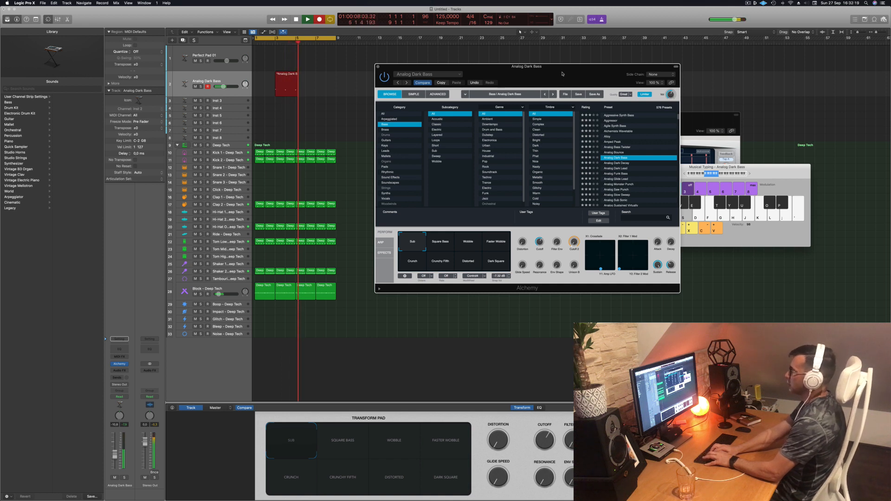
key("d")
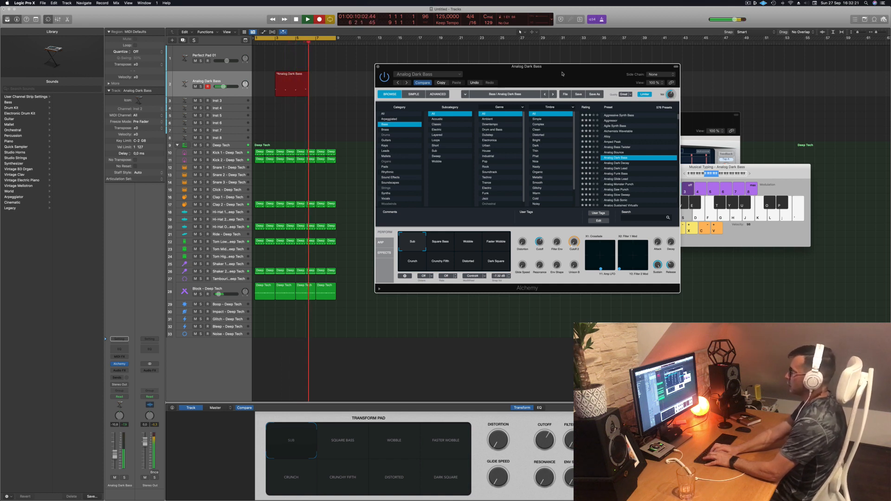
key("s")
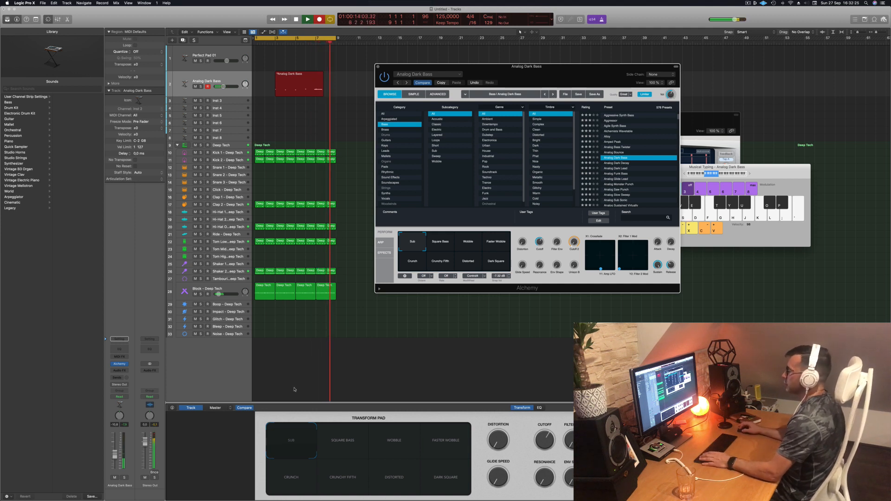
key("space")
- Select the Block - Deep Tech track and play the loop from its start to hear the recorded bass
left_click(272, 313)
left_click(236, 288)
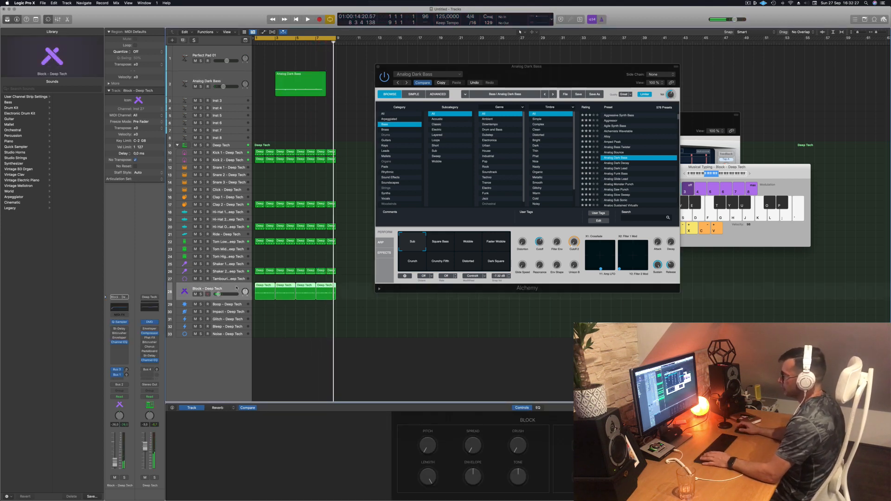
key("Return")
key("space")
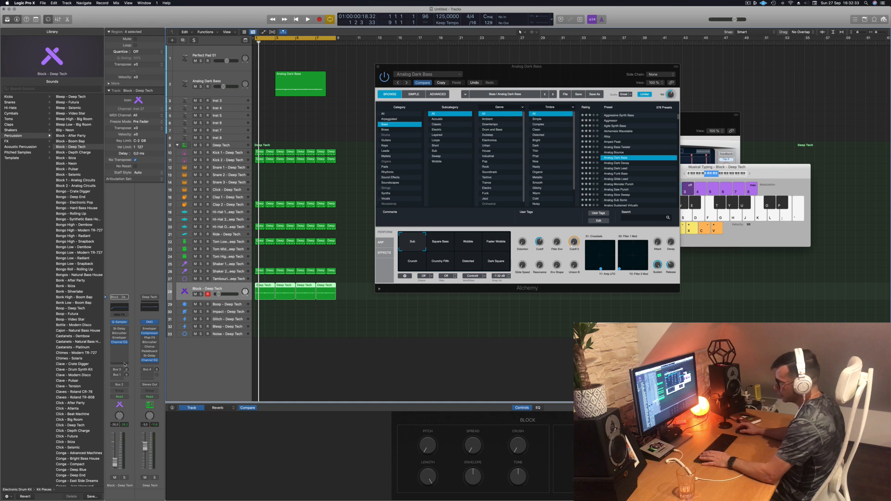
key("space")
key("space")
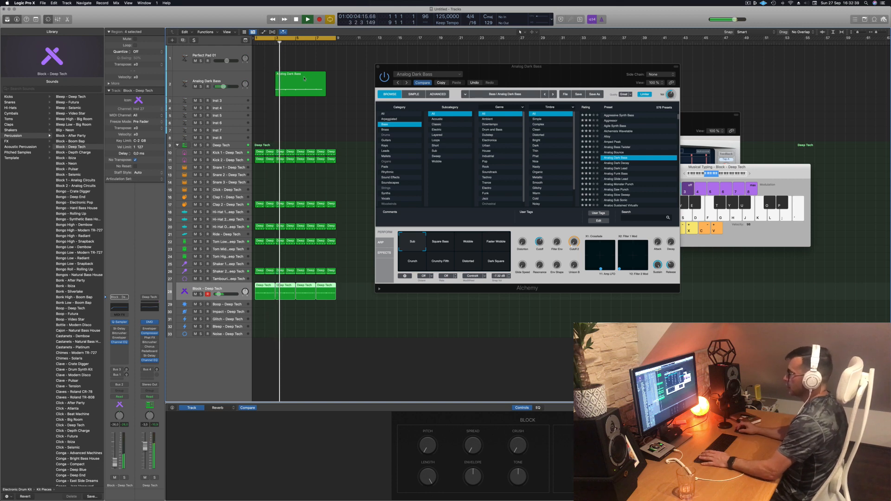
- Move the recorded bass region to the start of the loop at bar 1 and open it in the Piano Roll
key("space")
left_click_drag(304, 79, 278, 78)
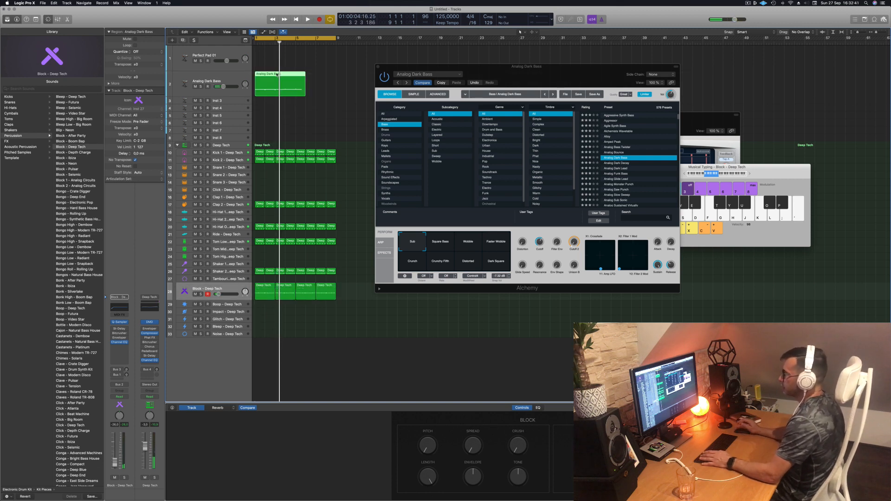
double_click(277, 75)
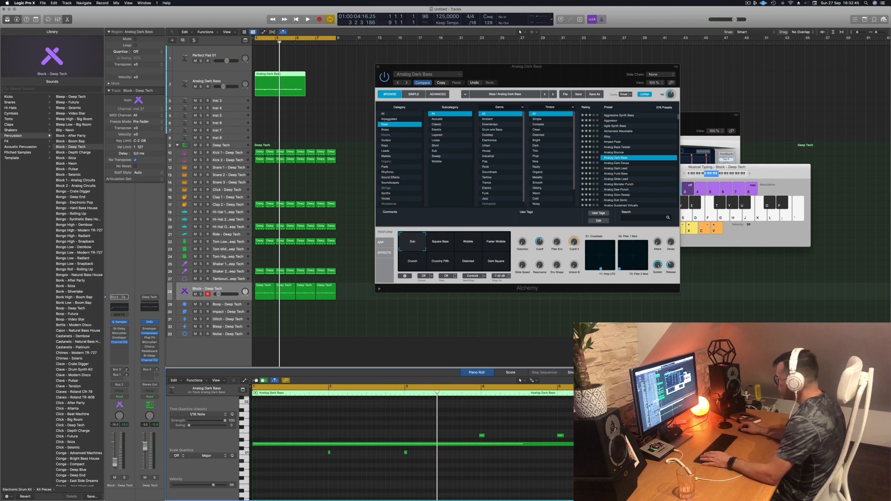
left_click(344, 444)
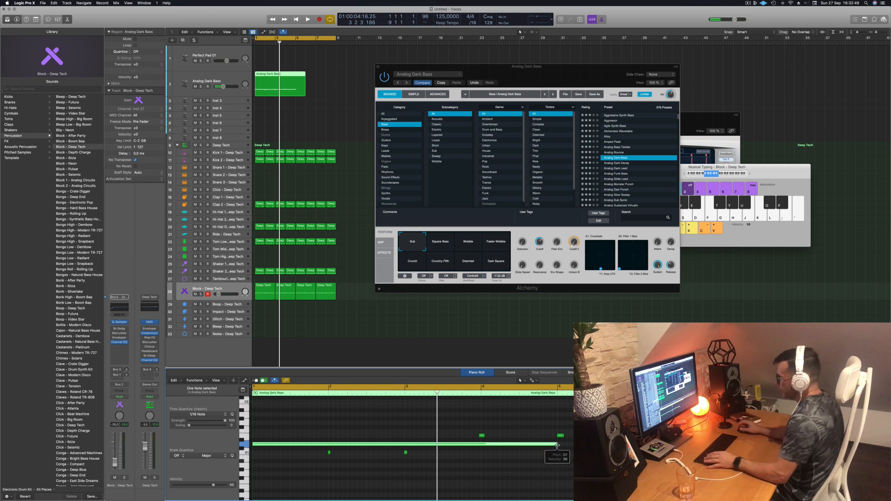
left_click(344, 464)
left_click_drag(313, 466, 430, 450)
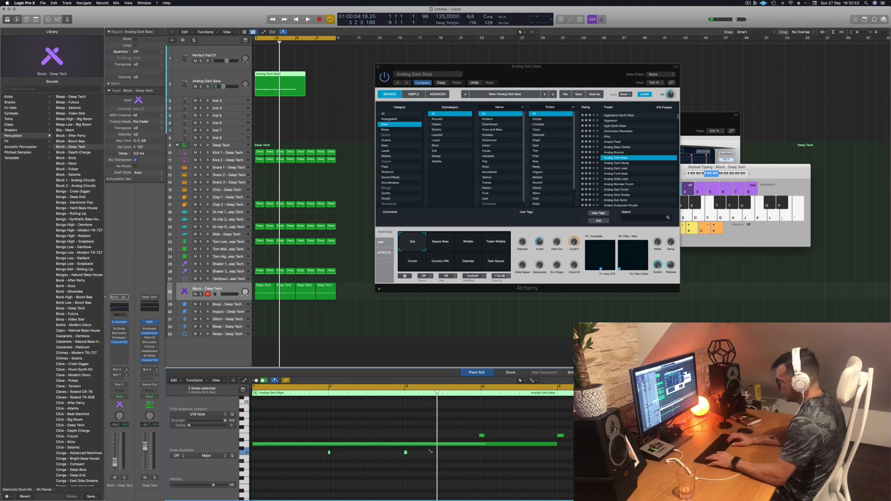
key("super+a")
key("super+w")
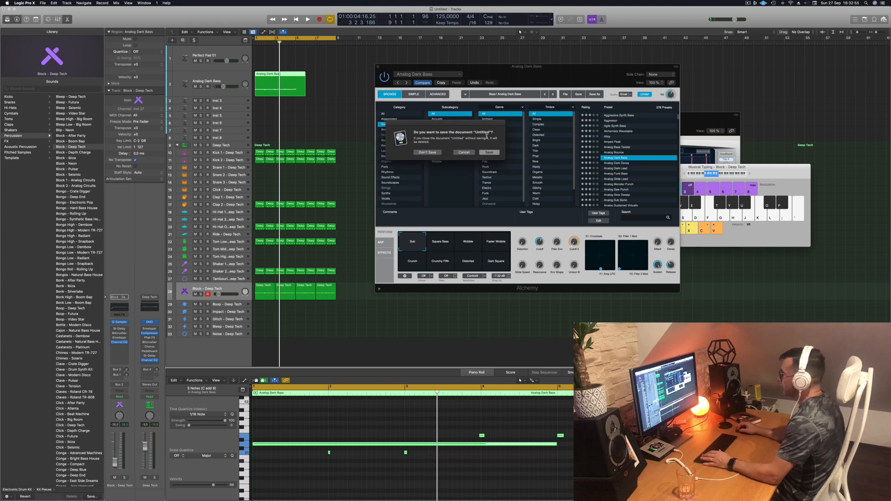
left_click(464, 153)
left_click(372, 481)
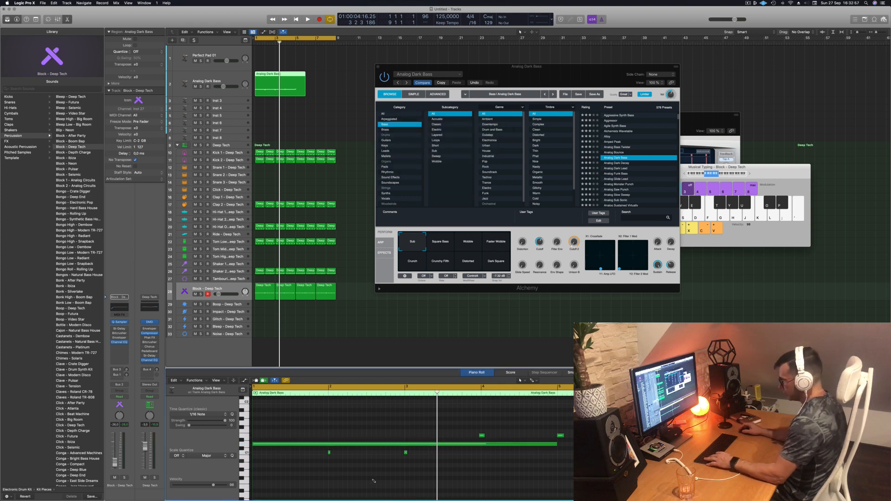
- Quantize all notes in the bass region to 1/16 notes and play the loop
key("super+a")
key("q")
left_click(373, 481)
key("space")
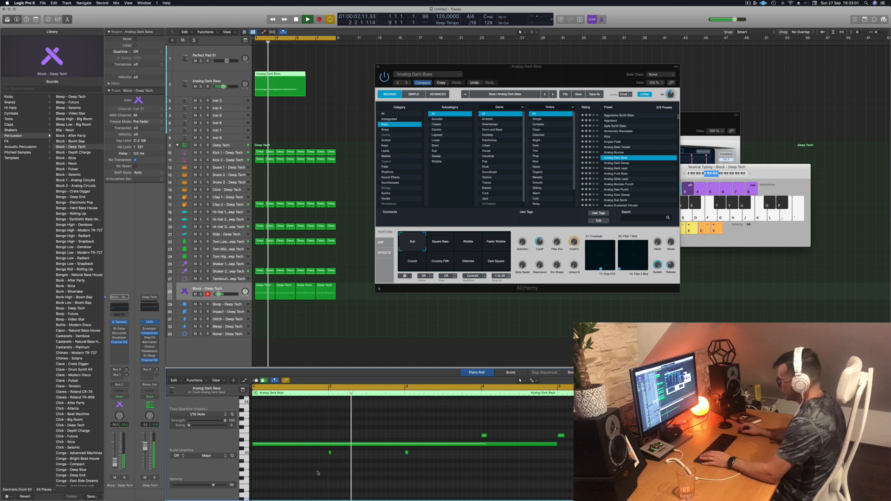
- Lengthen the two very short low bass notes near bars 2 and 3 and replay the loop
left_click_drag(317, 472, 413, 452)
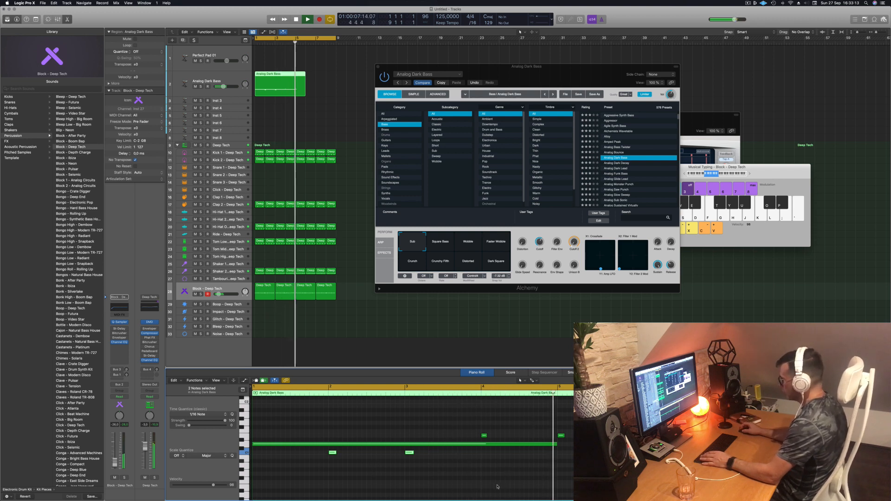
key("space")
key("space")
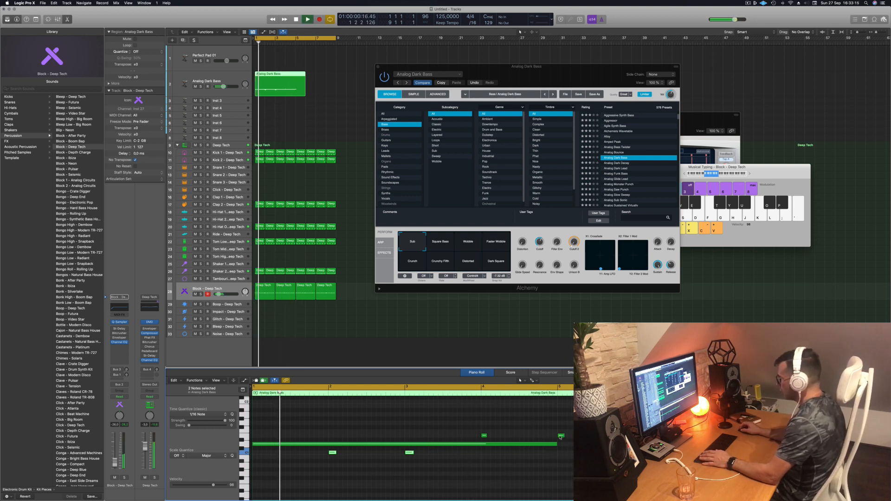
- Move the high bass note at bar 5 to bar 1 and slightly shorten the low note at bar 3
left_click_drag(561, 436, 256, 436)
key("space")
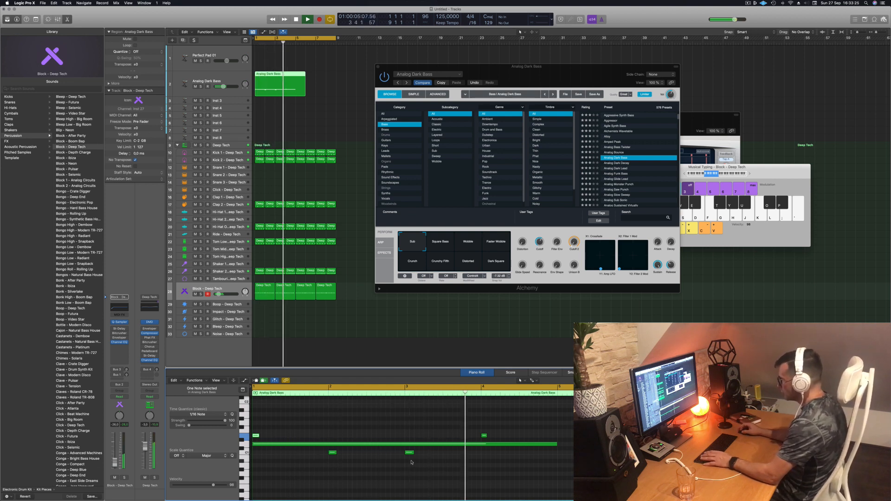
key("space")
left_click_drag(413, 452, 411, 452)
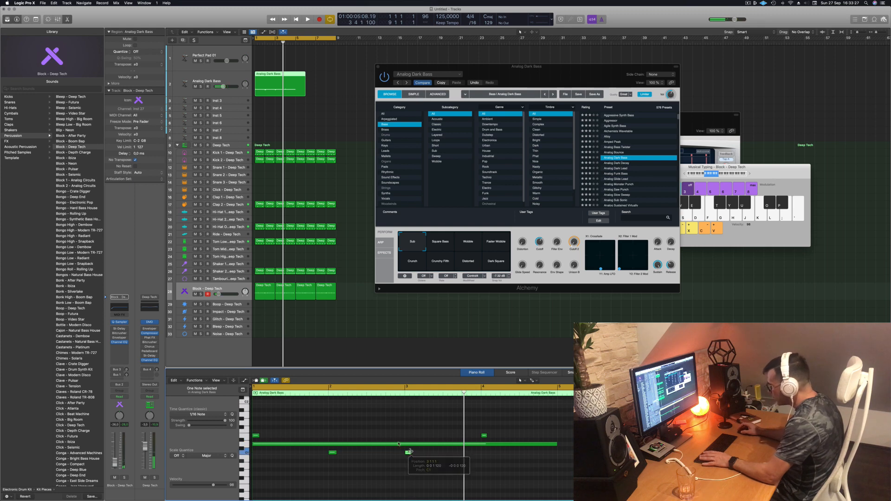
key("space")
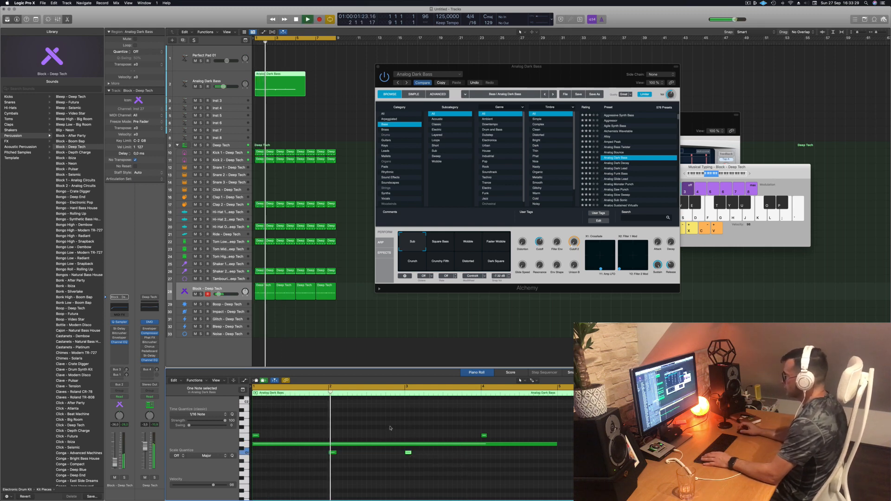
- Trim the bass region to four bars at bar 5 and copy it to bar 5 to fill the eight-bar loop
left_click(296, 84)
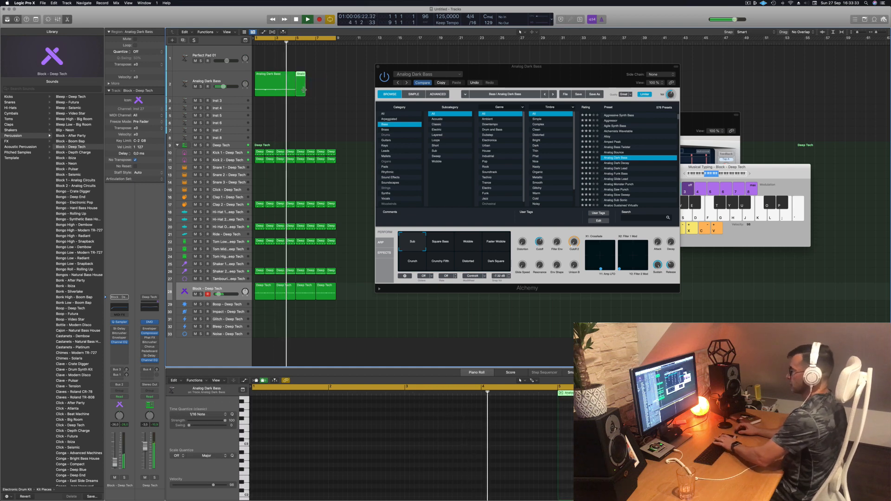
left_click(273, 84)
left_click_drag(272, 84, 313, 84)
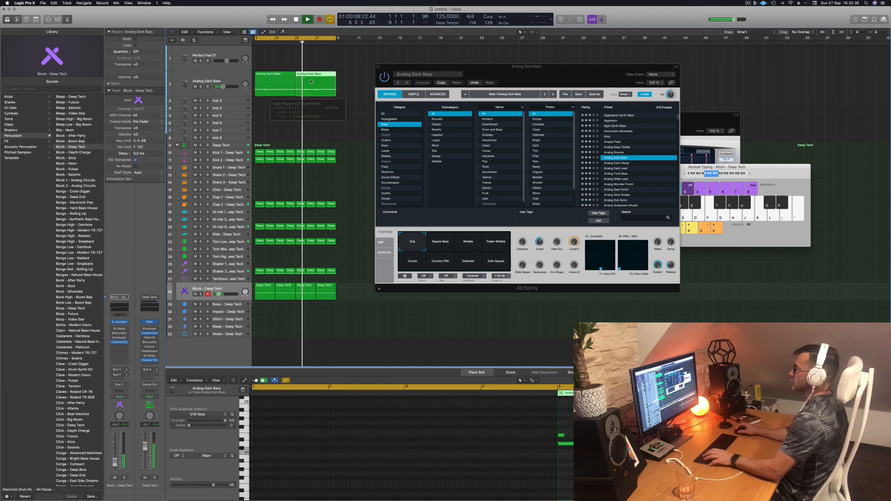
left_click(230, 76)
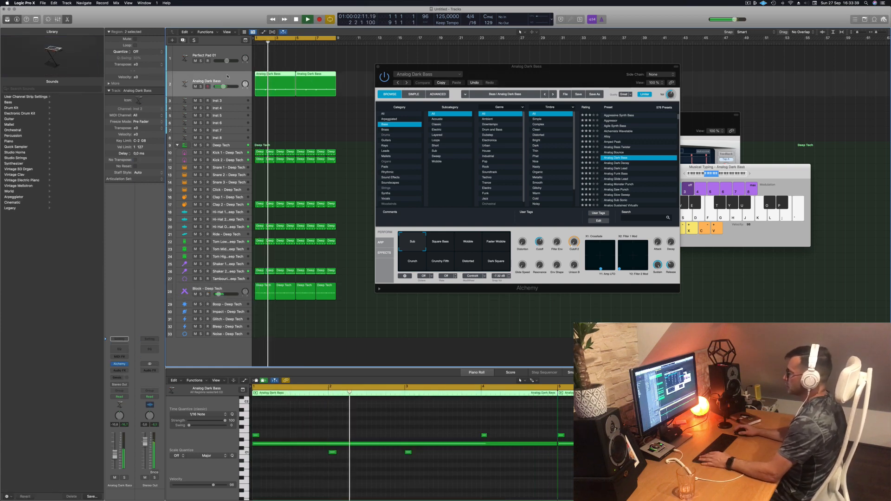
- Try shifting the short low and high notes of the first bass region slightly later, and undo the shifts
key("space")
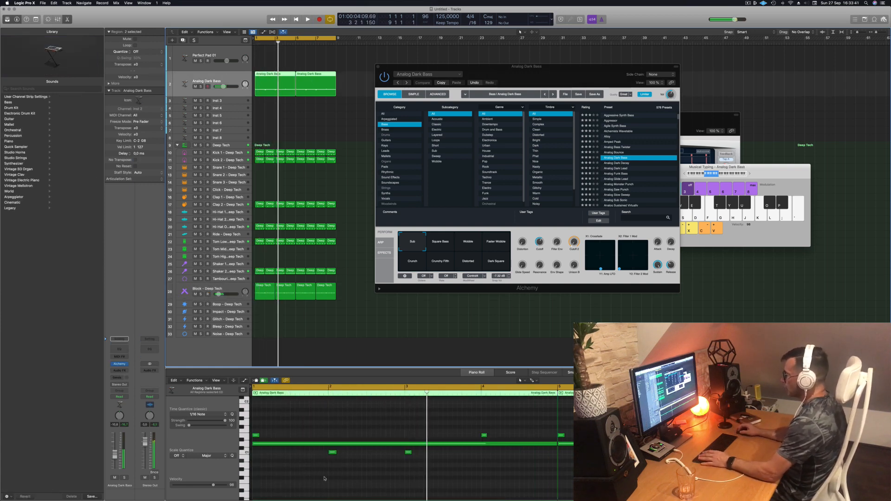
left_click_drag(324, 479, 455, 450)
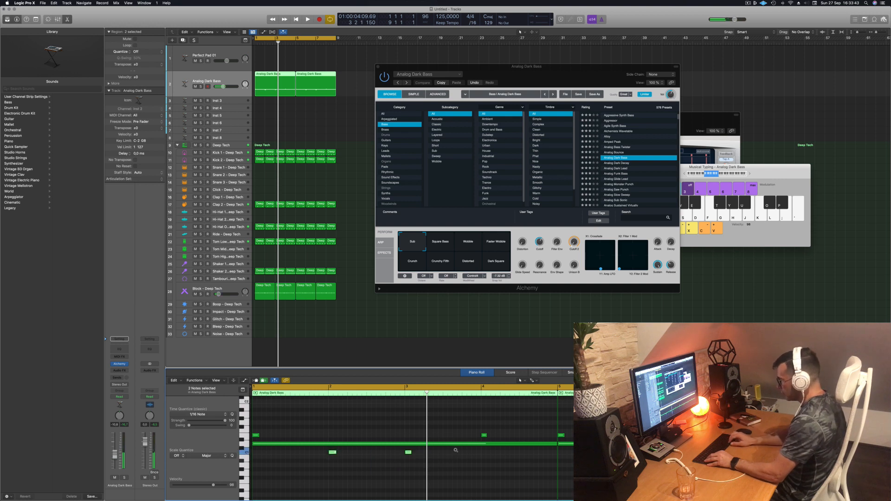
key("space")
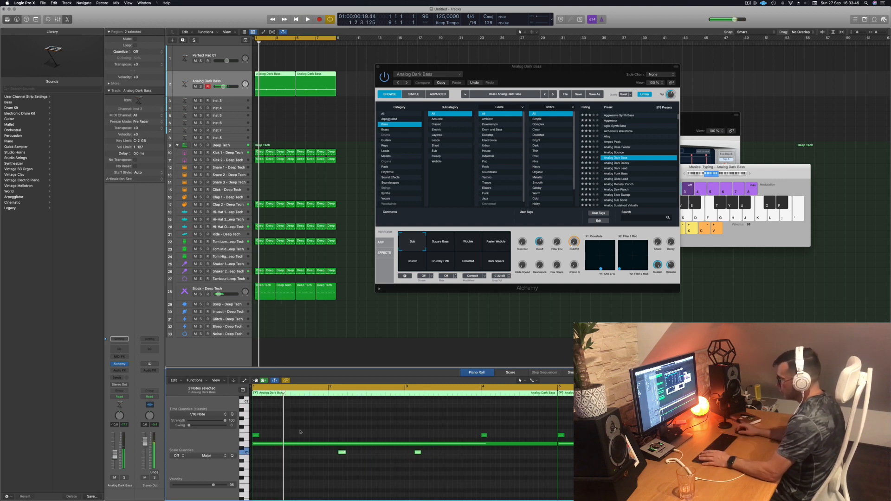
left_click(249, 436)
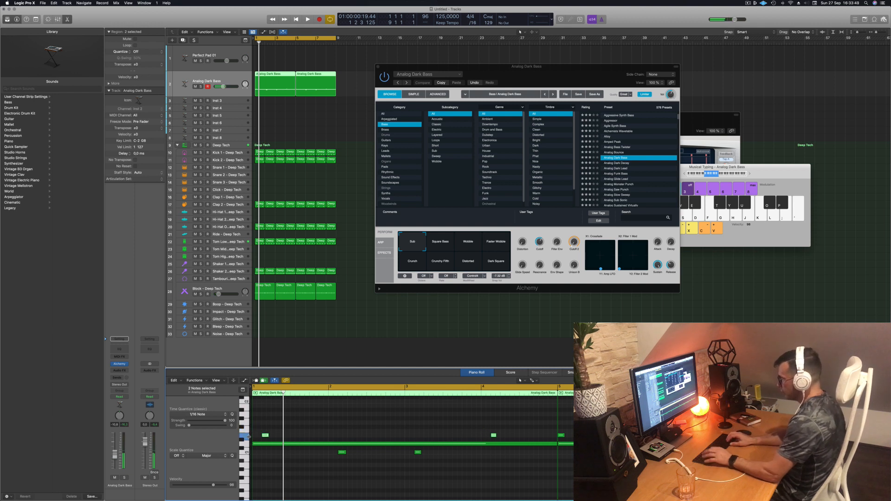
key("space")
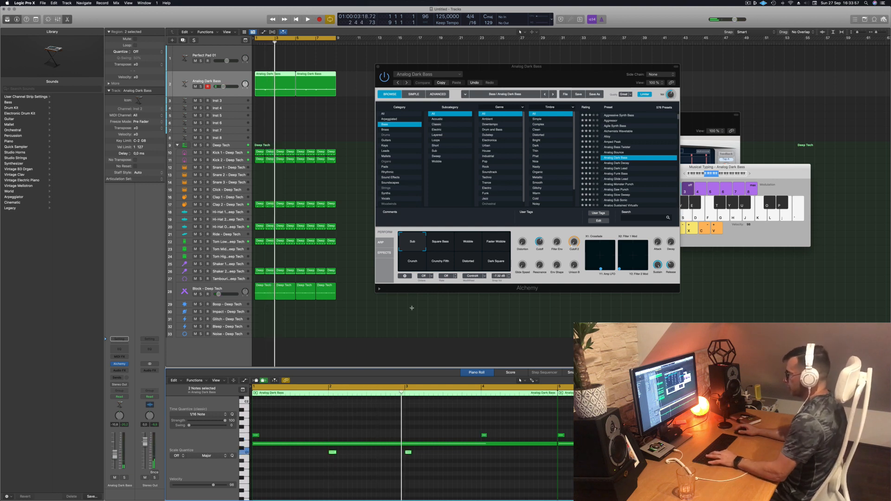
- Play the groove with both bass regions from the loop start, keeping the Alchemy window clear of the drum regions
key("space")
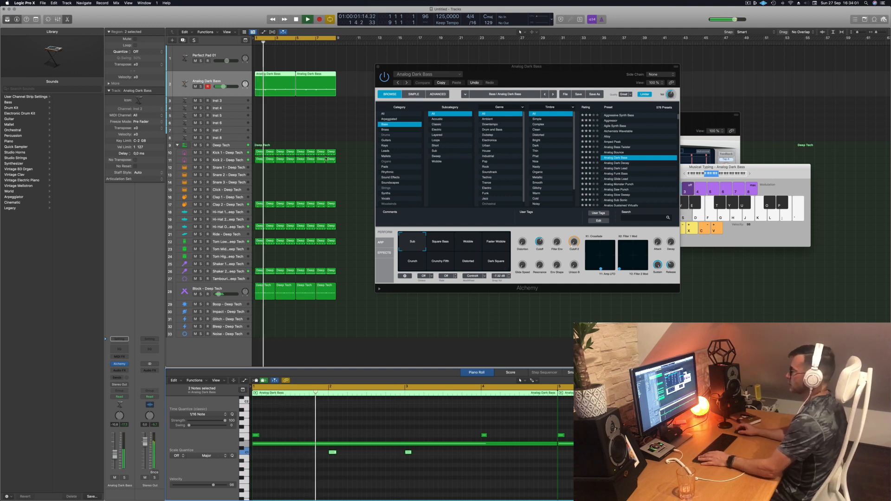
left_click_drag(539, 73, 507, 76)
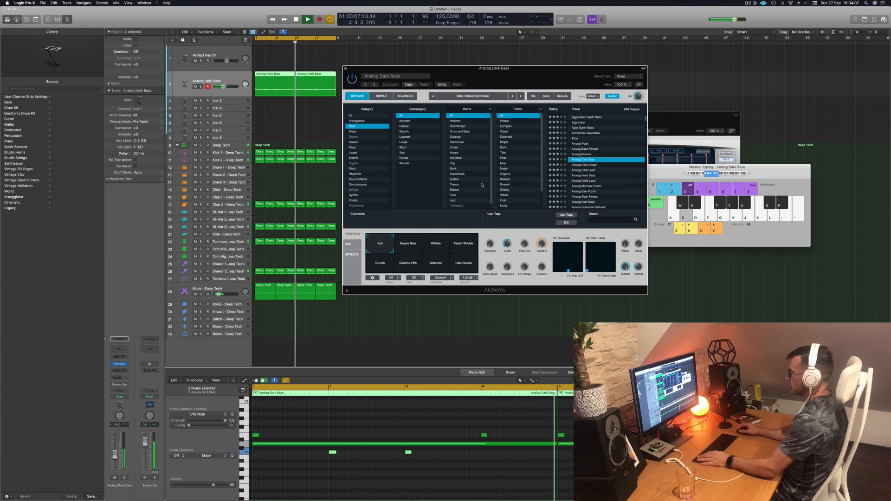
left_click_drag(527, 83, 558, 77)
key("Return")
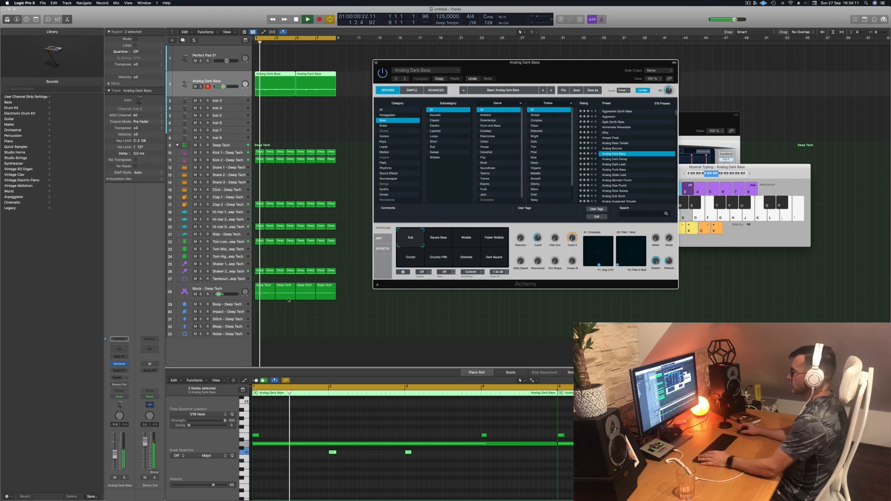
- Lower the short high bass notes at bars 1 and 4 to the pitch of the short low notes at bars 2 and 3
left_click(255, 436)
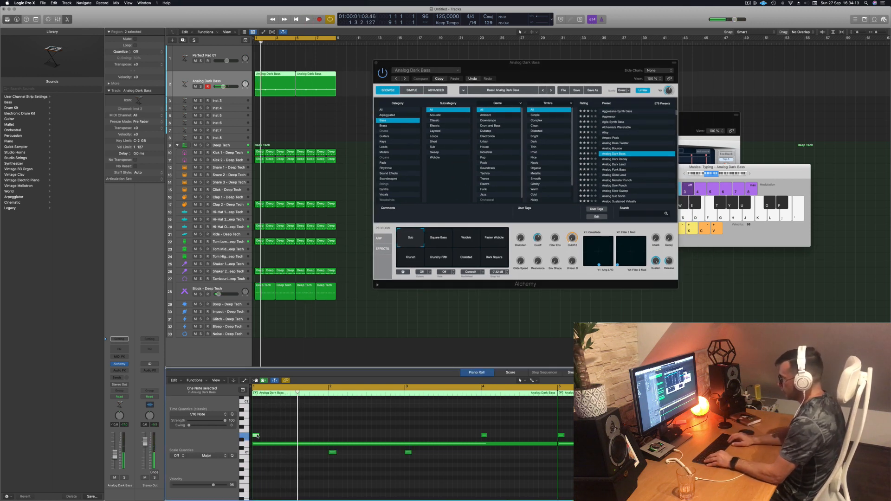
key("shift+space")
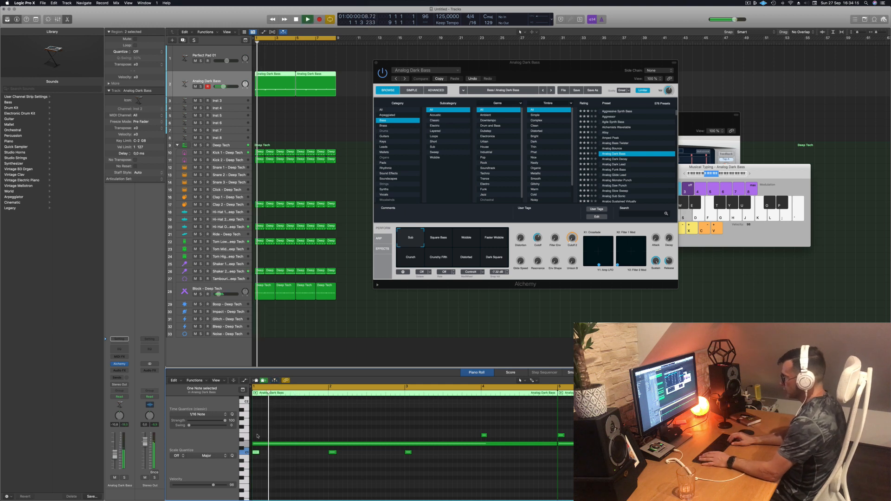
key("shift+space")
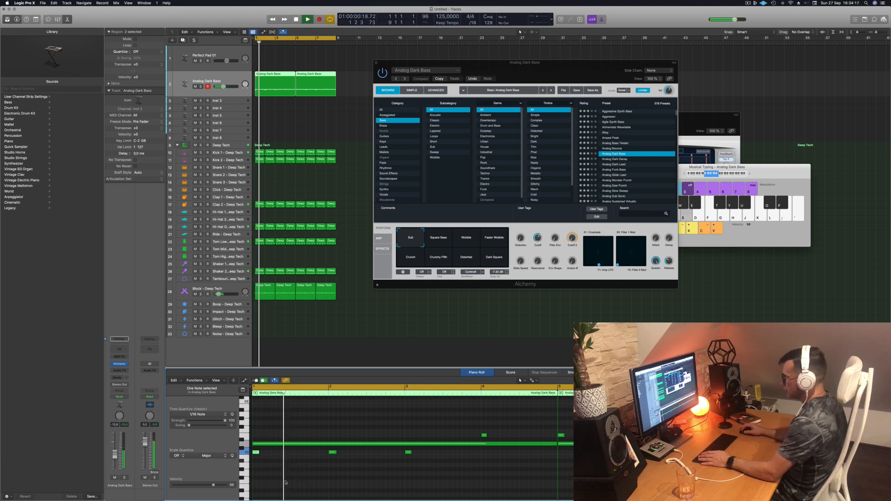
scroll(273, 480, "right", 1)
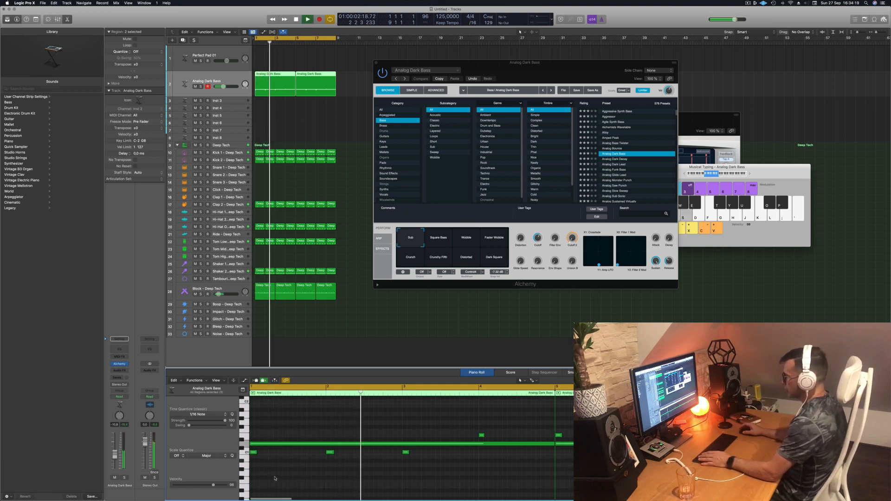
scroll(302, 474, "left", 1)
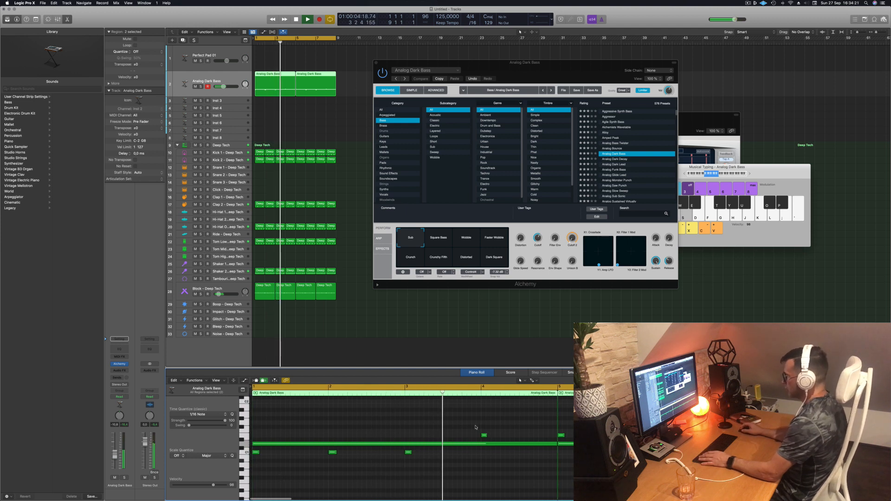
left_click_drag(484, 436, 484, 448)
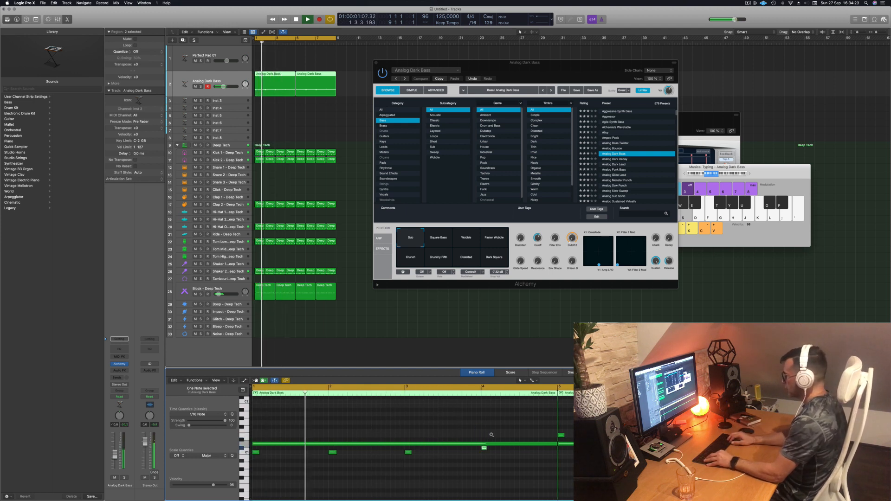
key("alt+Down")
- Replace the second bass region with a copy of the edited first region at bar 5
left_click(332, 76)
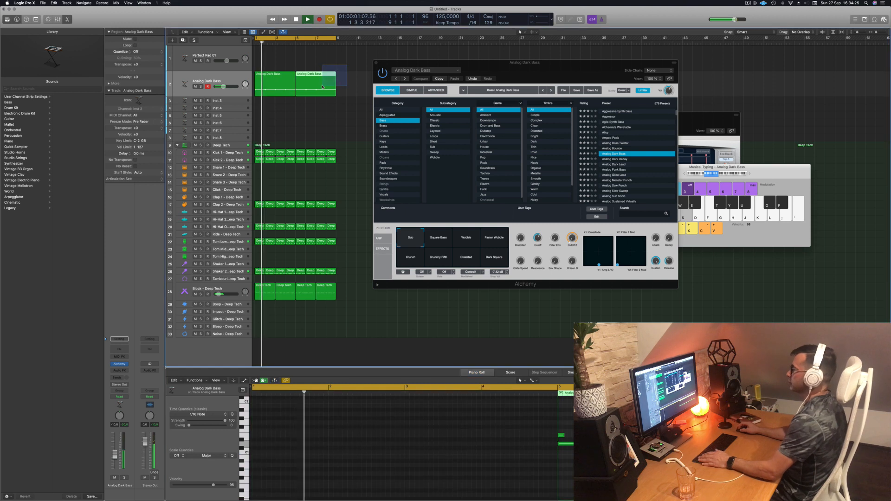
key("Delete")
left_click_drag(274, 77, 308, 80)
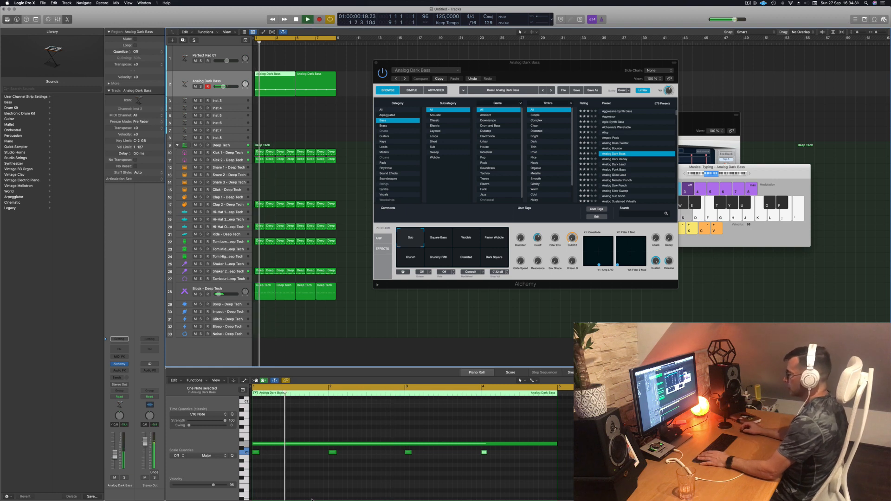
- Audition the Alchemy variations Square Bass, Wobble, Faster Wobble, Crunch, Crunchy Fifth, Distorted and Dark Square, and return to Sub
left_click(440, 238)
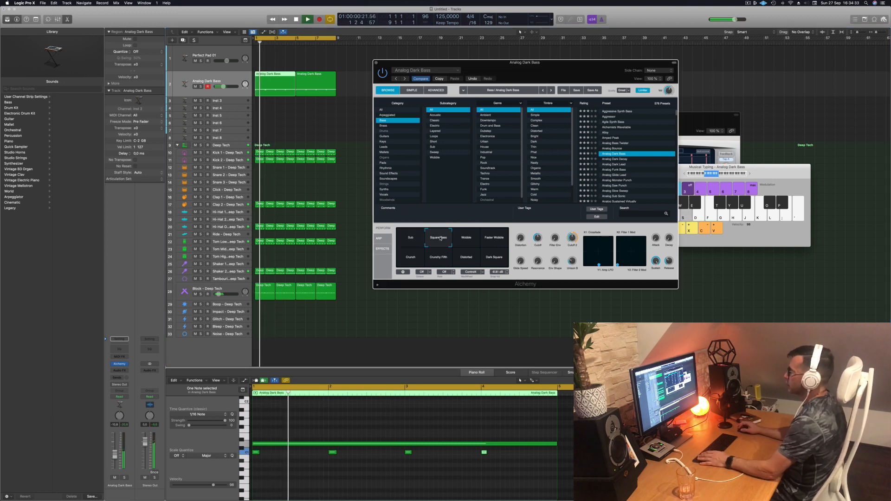
left_click(465, 238)
left_click(493, 238)
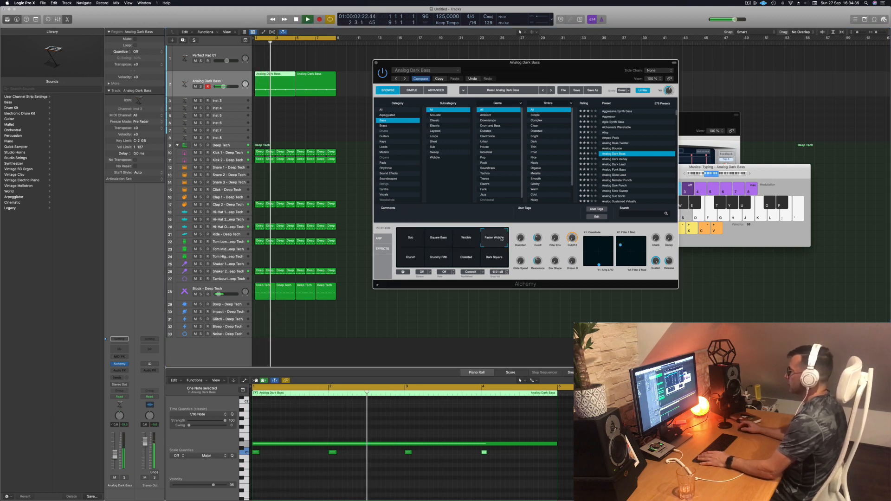
left_click(413, 259)
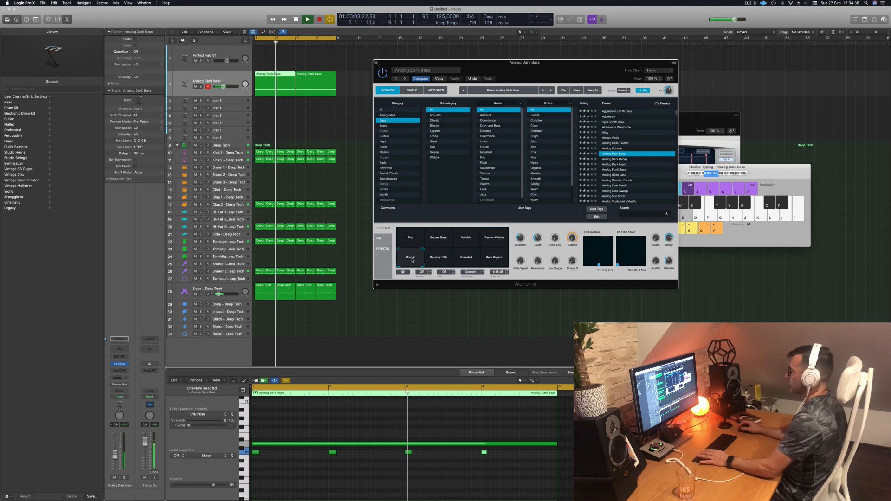
left_click(440, 260)
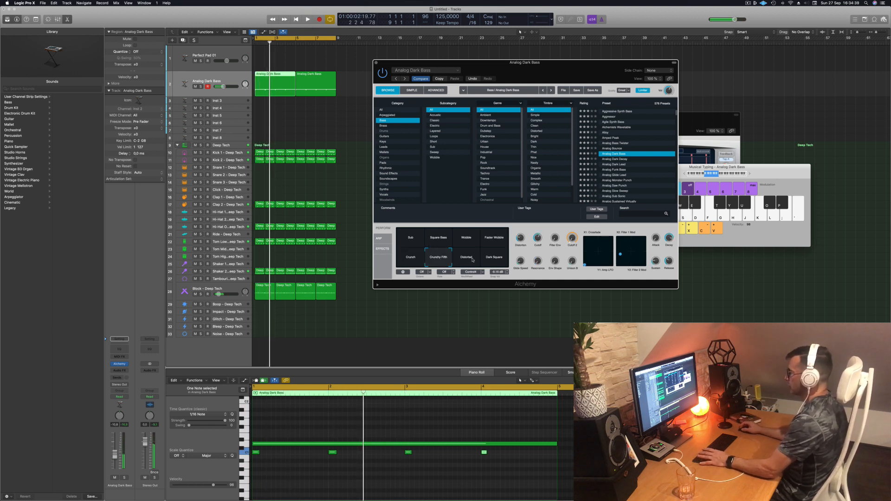
left_click(467, 258)
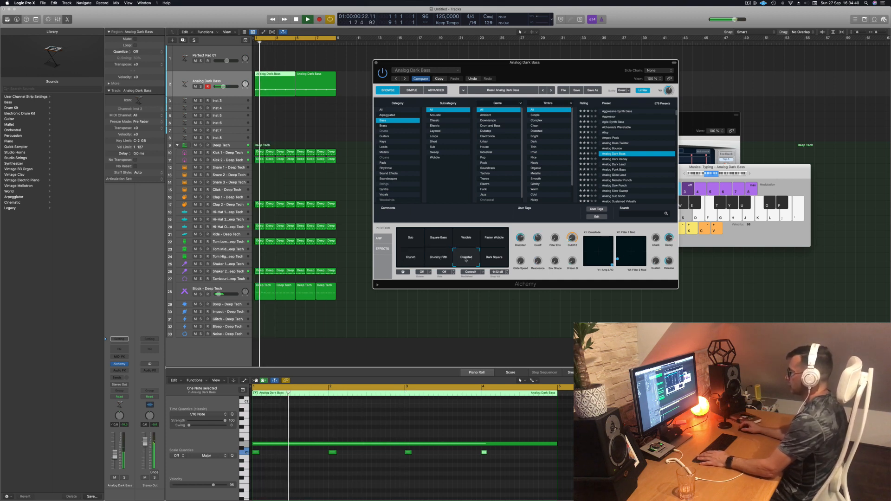
left_click(499, 259)
left_click(416, 241)
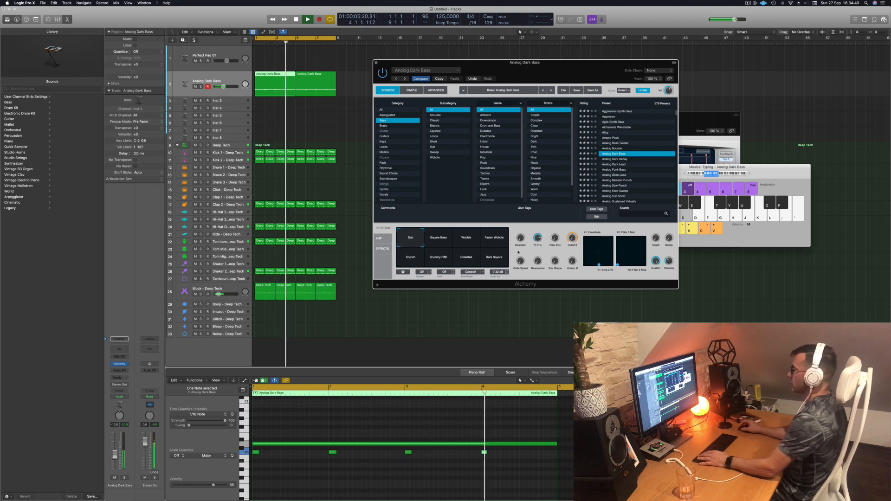
- Insert a stereo Compressor on the Analog Dark Bass track and move its window clear of the bass regions
left_click(206, 80)
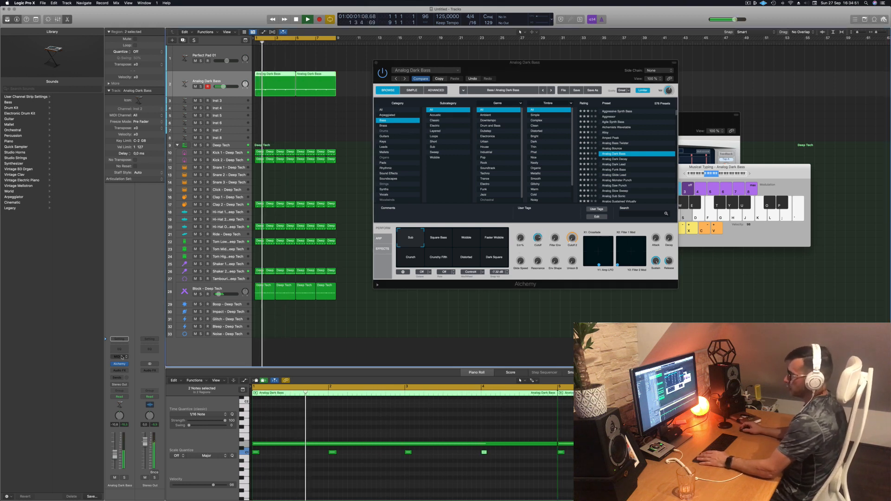
left_click(120, 370)
mouse_move(120, 398)
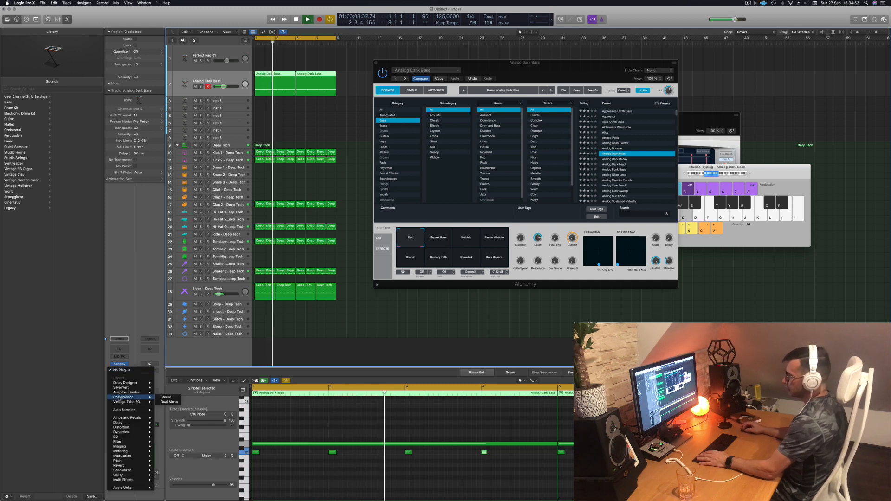
left_click(163, 398)
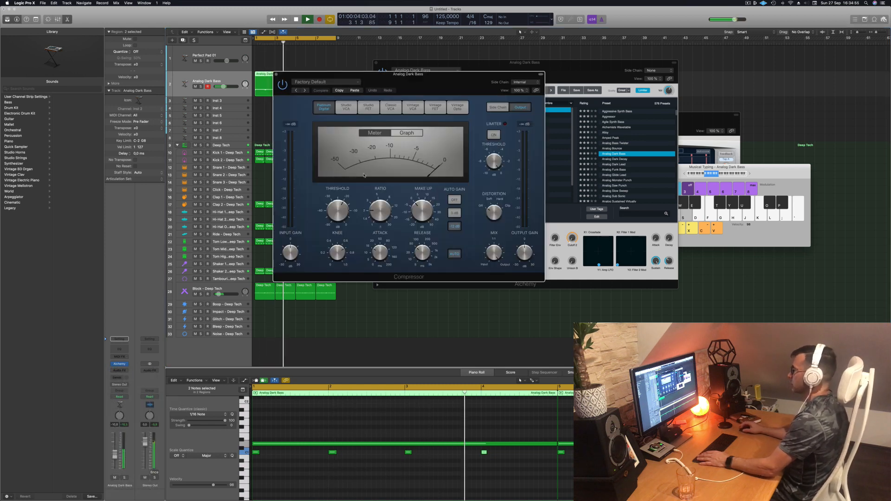
left_click_drag(429, 79, 517, 96)
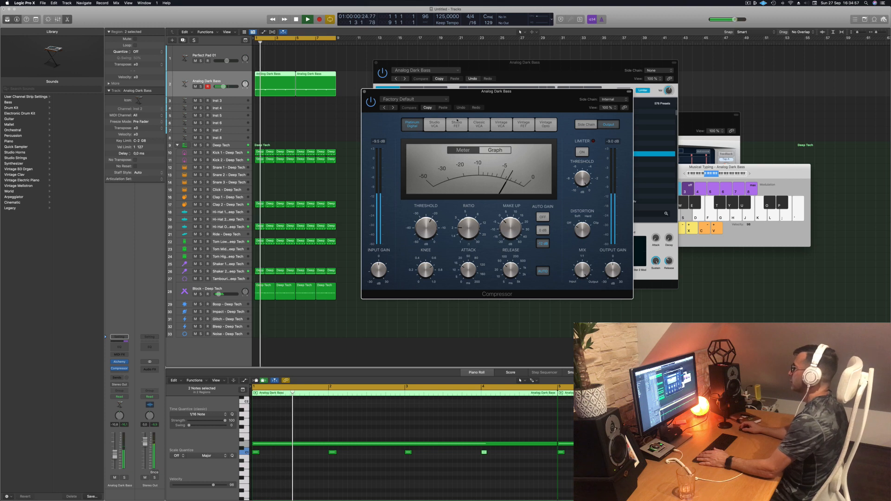
- Set the bass compressor's side chain source to Inst 9
left_click(612, 99)
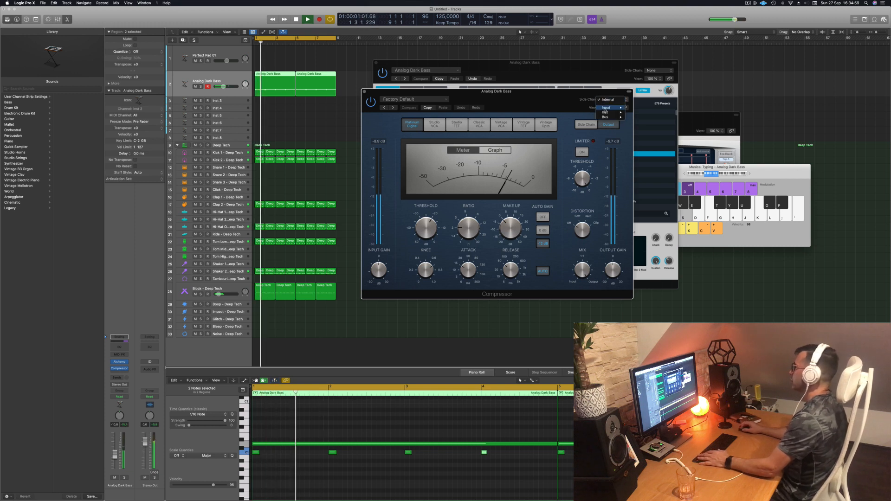
mouse_move(613, 113)
left_click(649, 146)
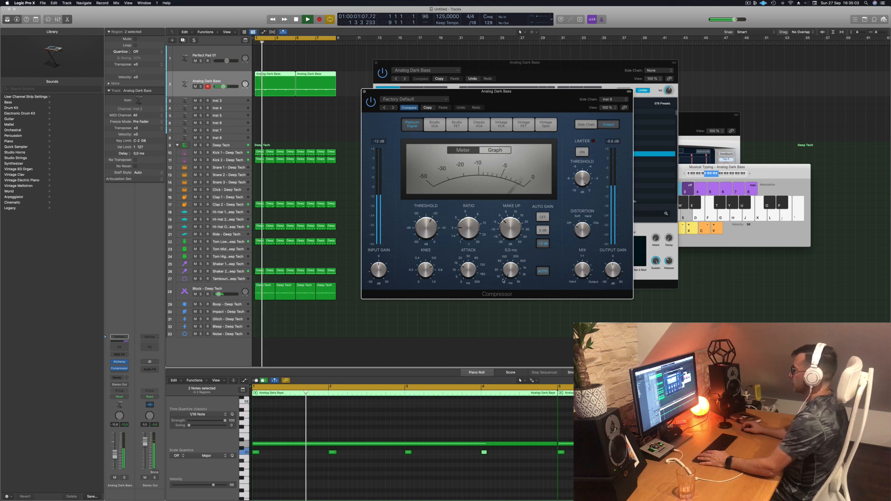
- Adjust the compressor's attack, set the ratio to 4.1:1 and the threshold to -15.0 dB, and close its window
left_click_drag(468, 269, 467, 299)
left_click_drag(470, 226, 478, 228)
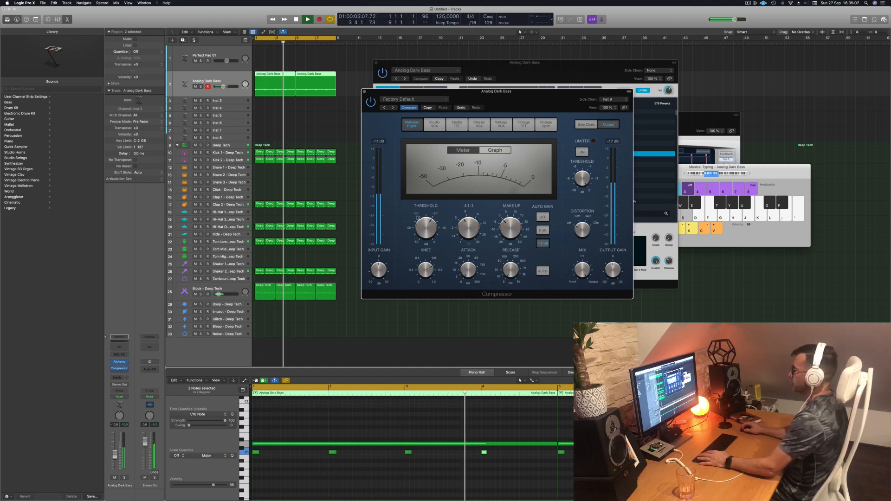
left_click_drag(427, 228, 426, 226)
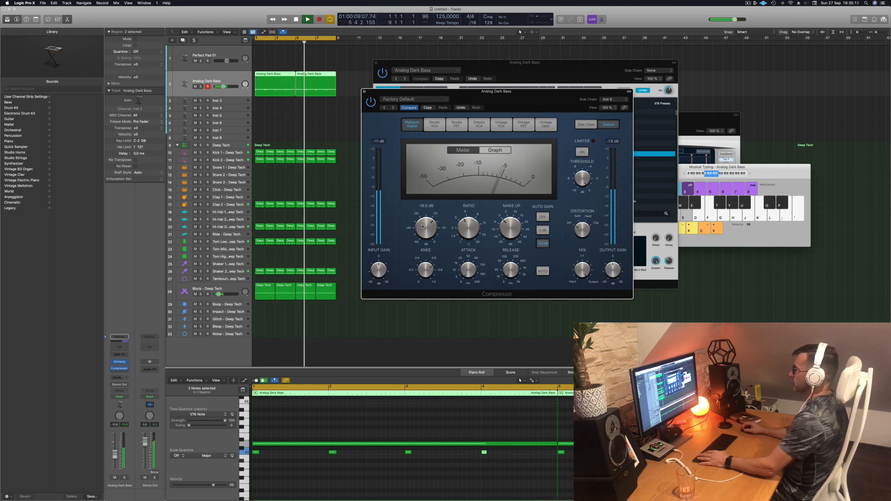
left_click(365, 92)
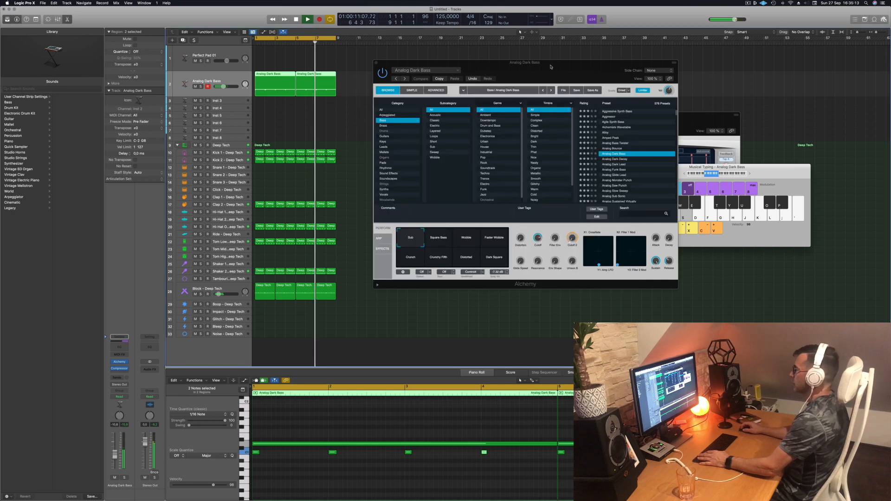
- Duplicate the Analog Dark Bass track with its settings, moving the Alchemy window further from the regions
left_click_drag(418, 62, 457, 56)
left_click(226, 78)
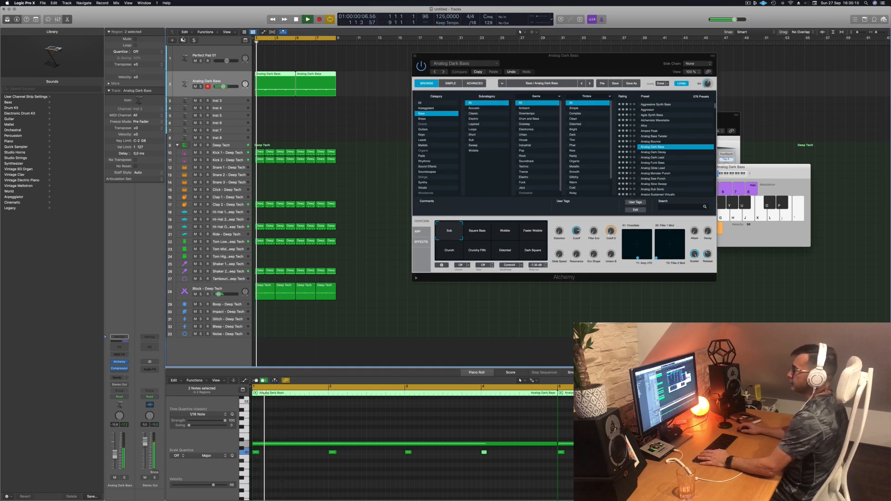
key("super+d")
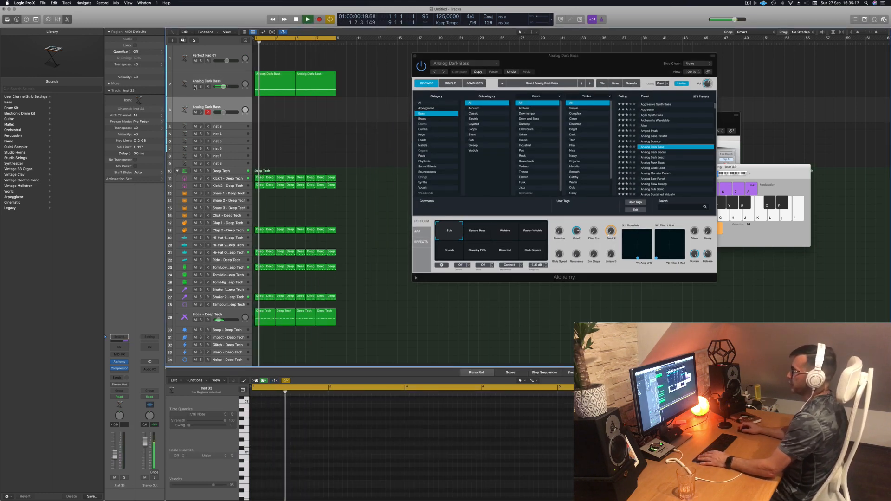
- Mute the original Analog Dark Bass track and copy both of its regions onto the duplicate track
left_click(199, 83)
left_click_drag(267, 86, 267, 111, "alt")
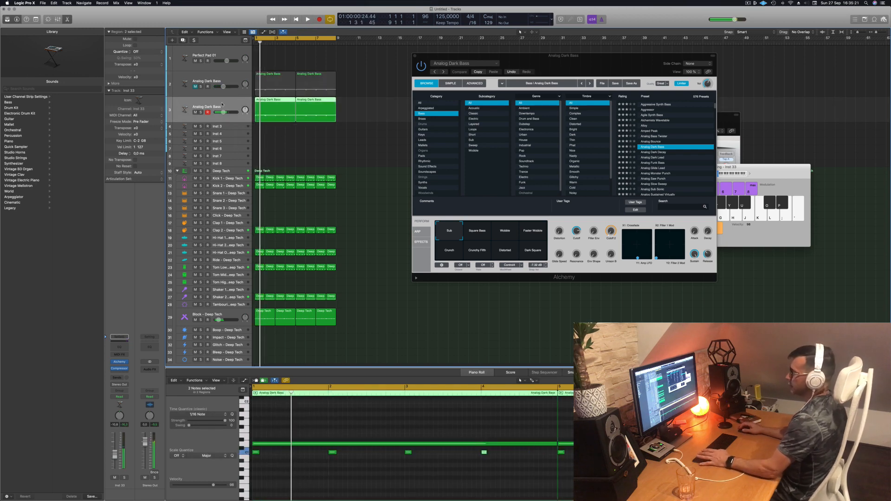
- Open Alchemy on the duplicate bass track and audition the presets Analog Dark Decay, Analog Dark Lead and Analog Funk Bass
left_click(120, 363)
left_click_drag(442, 83, 501, 90)
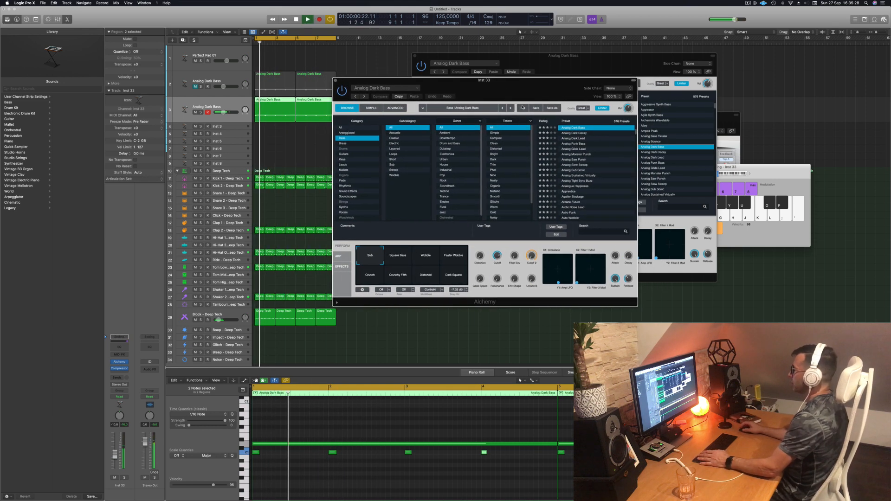
left_click(578, 134)
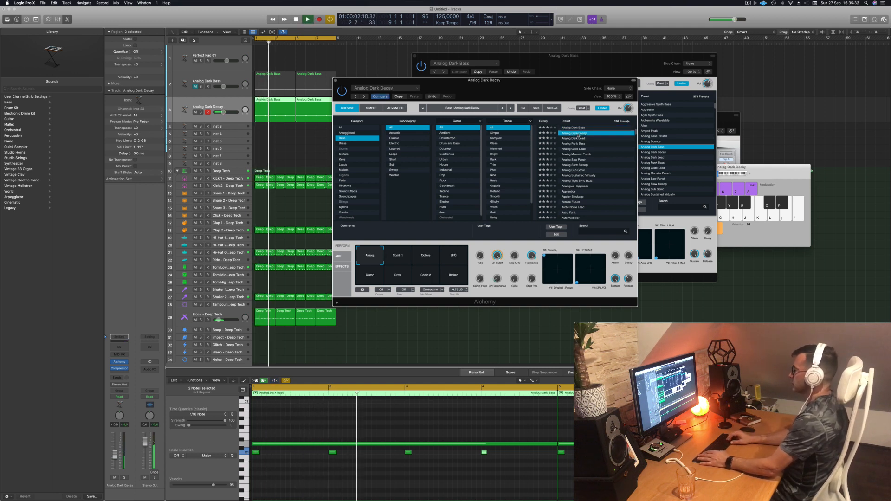
key("Down")
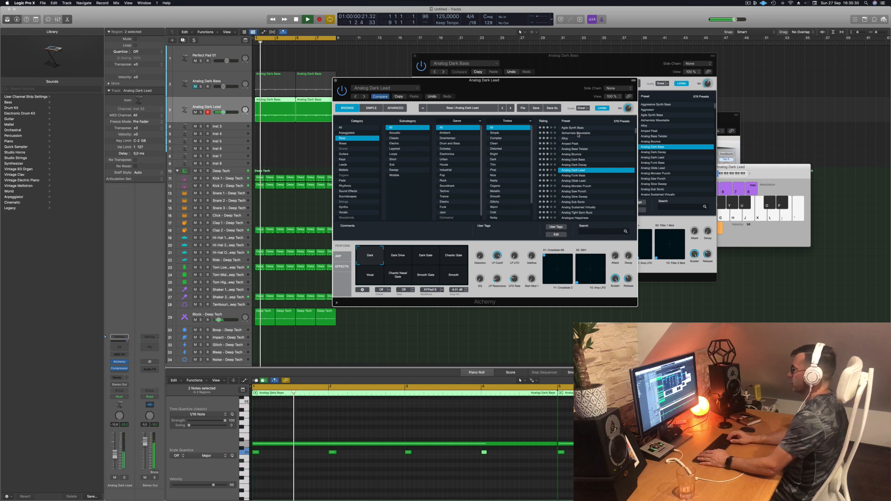
key("Down")
key("space")
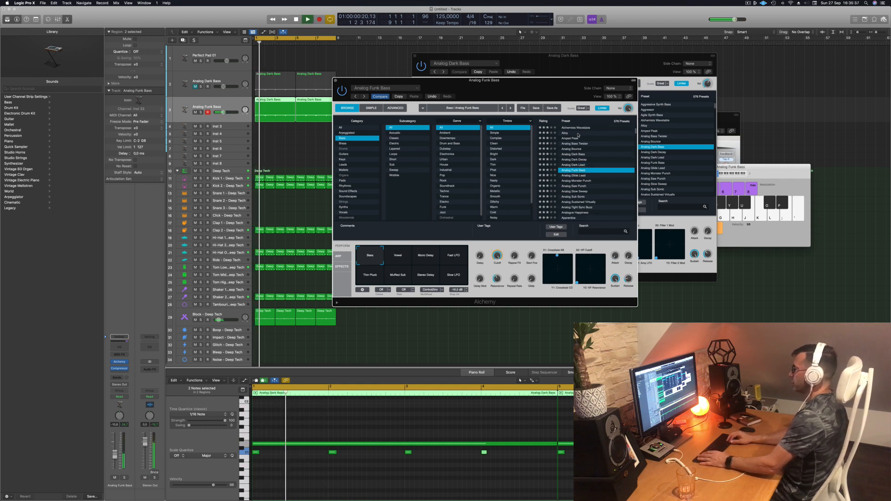
- Audition the Alchemy presets Analog Glide Lead and Analog Monster Punch on the duplicate bass track
key("Down")
key("space")
key("space")
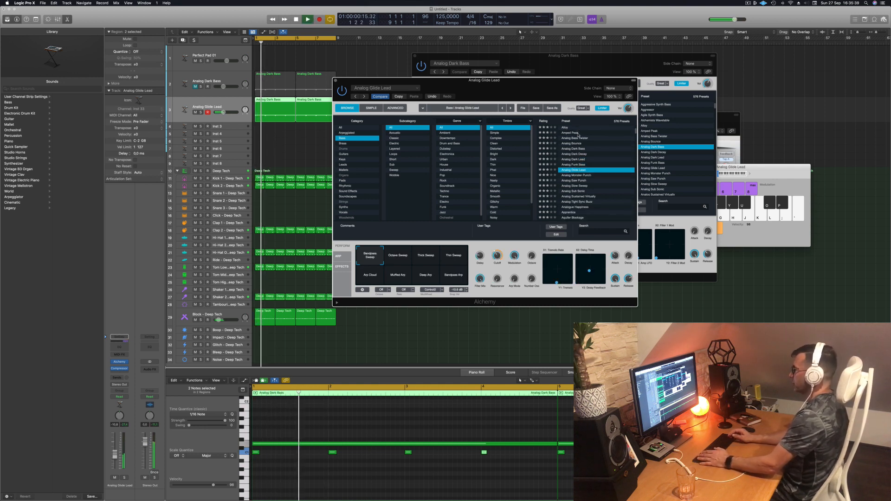
key("Down")
key("space")
key("space")
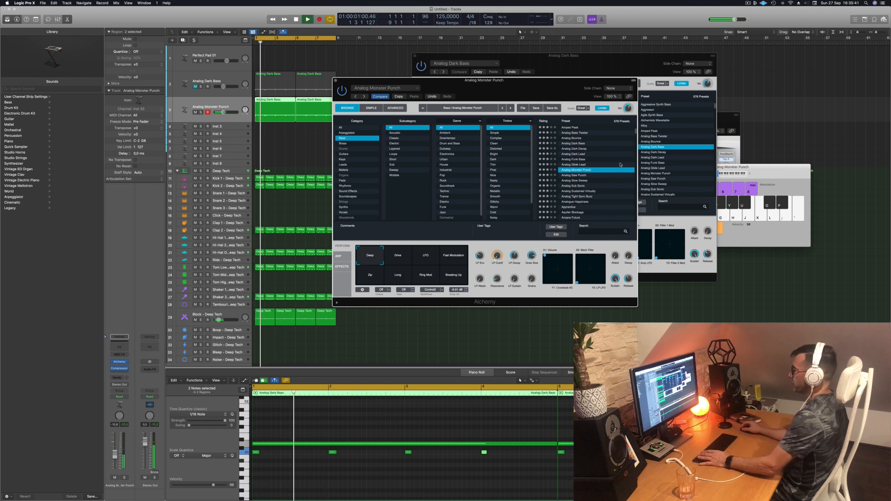
- Audition the Alchemy presets Analog Saw Punch, Analog Slow Sweep and Analog Sustained Virtually on the duplicate bass track
left_click(578, 176)
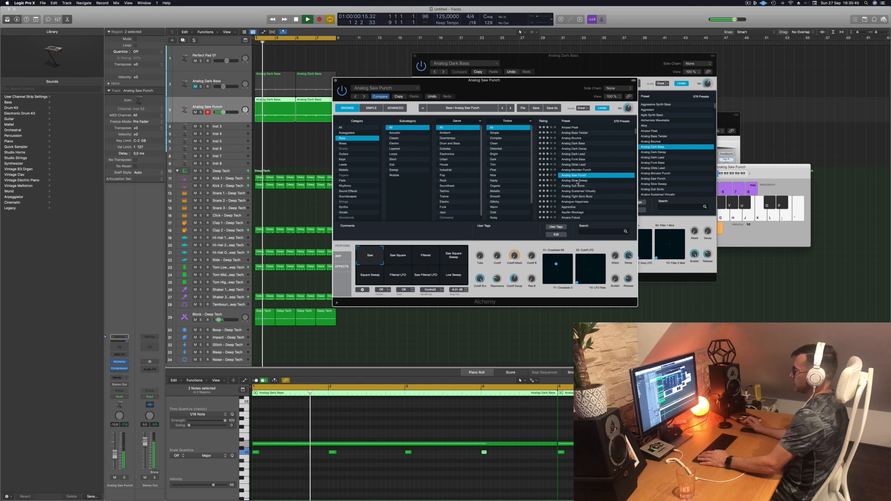
left_click(577, 181)
key("space")
key("space")
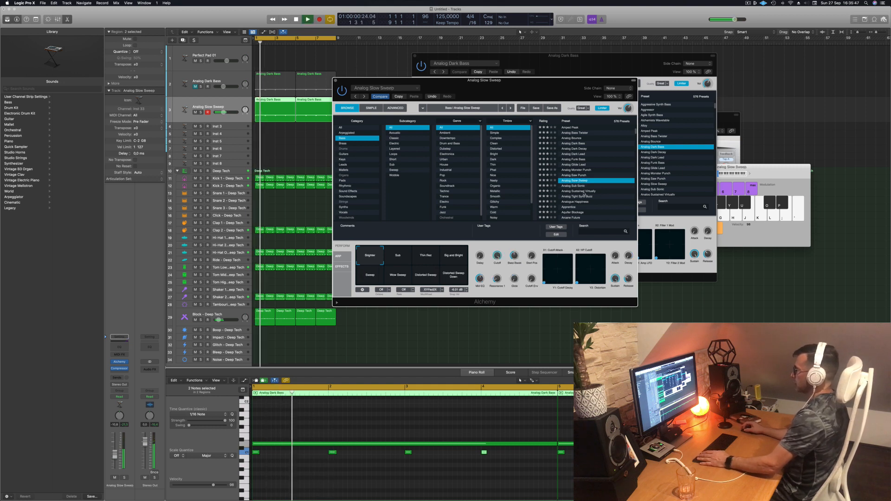
left_click(584, 191)
key("space")
key("space")
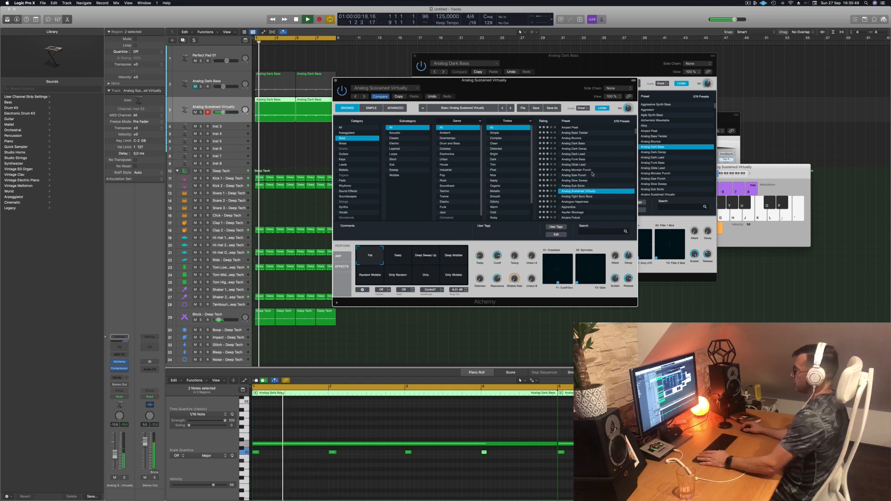
- Audition the Alchemy presets Astro Funk and Balloon Finger on the duplicate bass track
scroll(593, 174, "down", 3)
left_click(568, 169)
key("space")
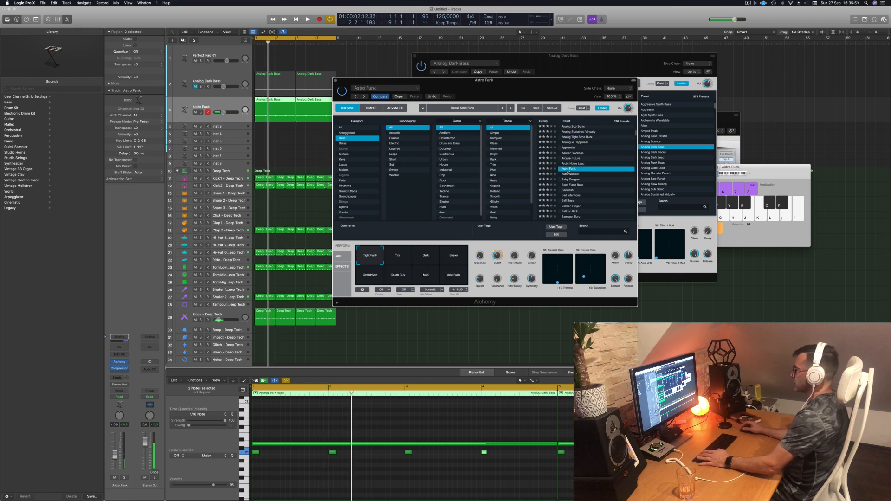
scroll(587, 171, "down", 2)
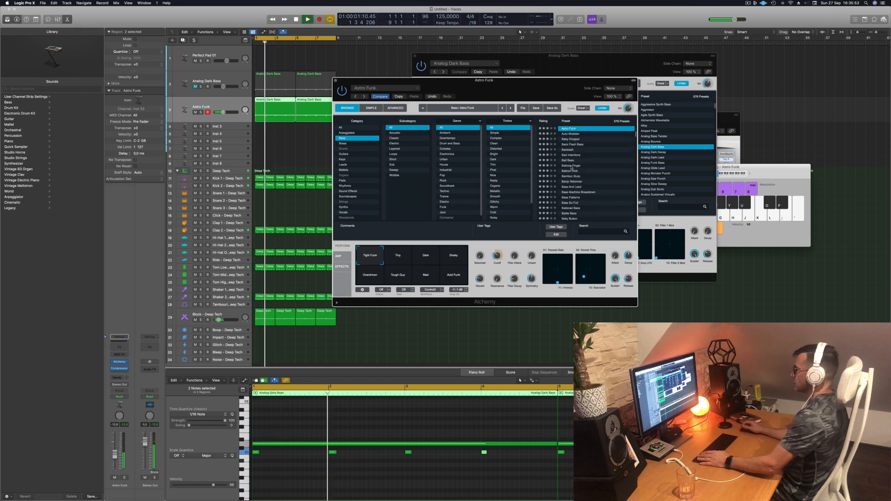
left_click(570, 165)
key("Return")
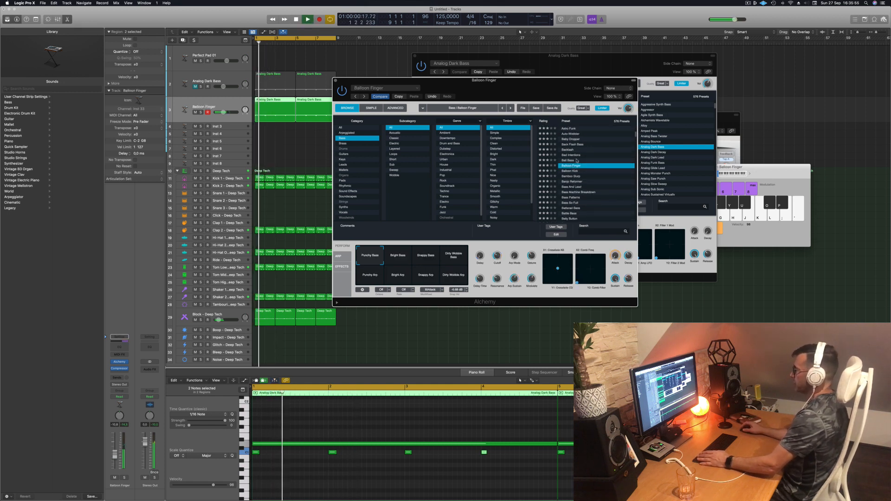
key("Return")
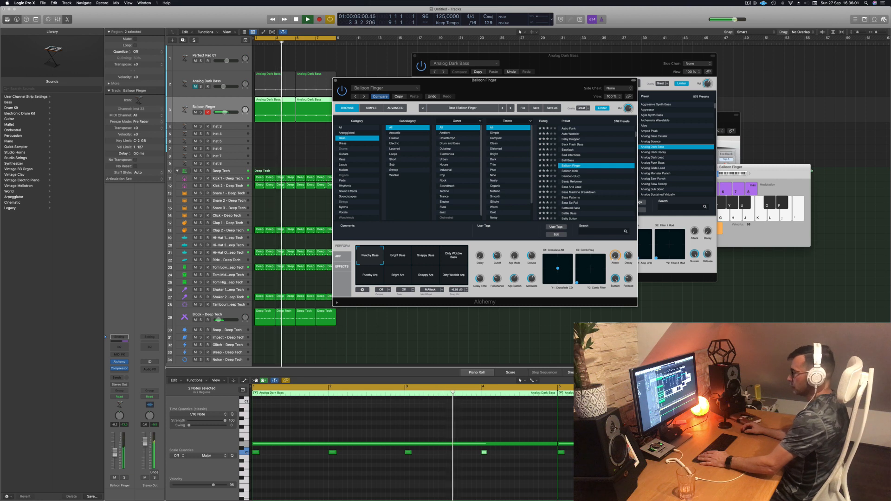
key("space")
key("space")
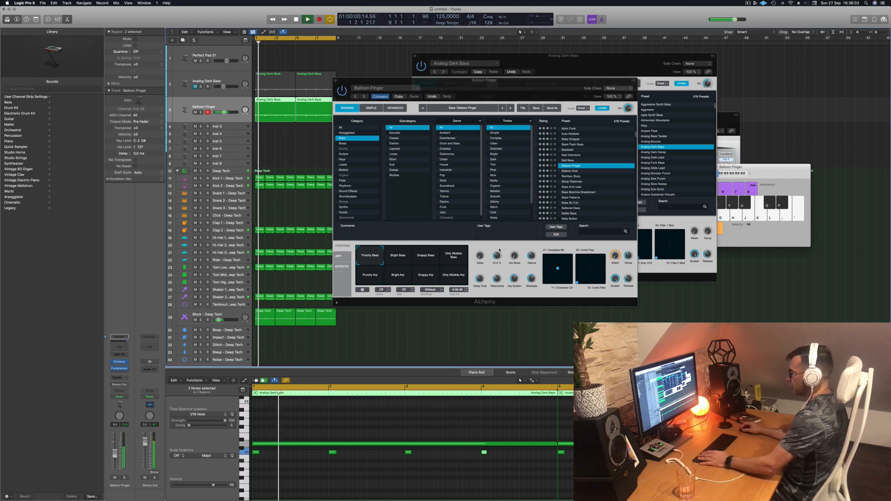
- Adjust the cutoff of the Balloon Finger preset and audition its Bright Bass, Snappy Bass and Dirty Wobble Bass variations
left_click_drag(499, 250, 500, 241)
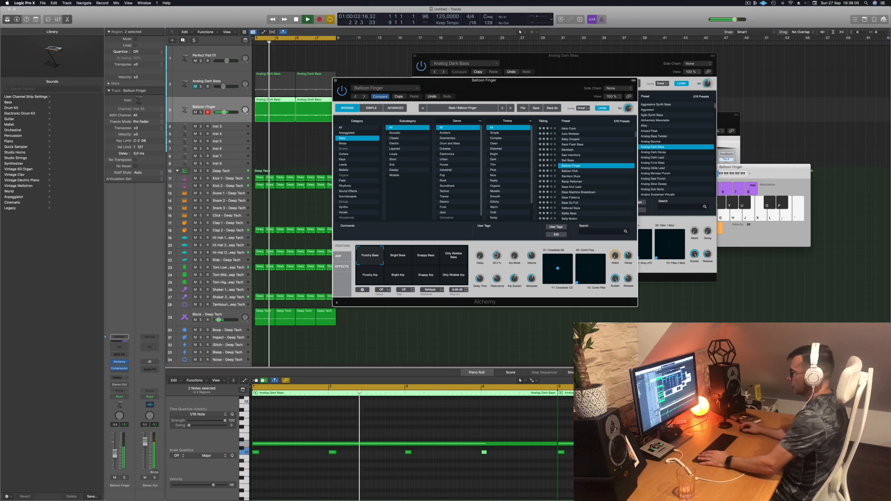
left_click(397, 259)
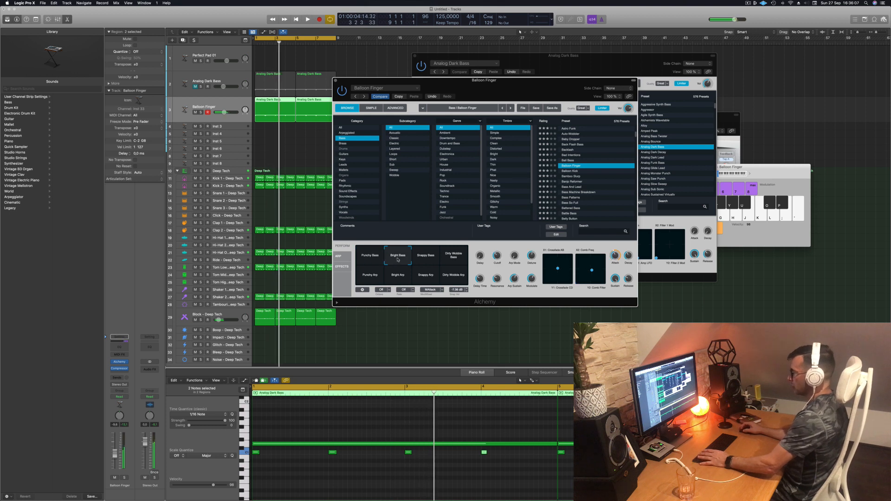
left_click(432, 258)
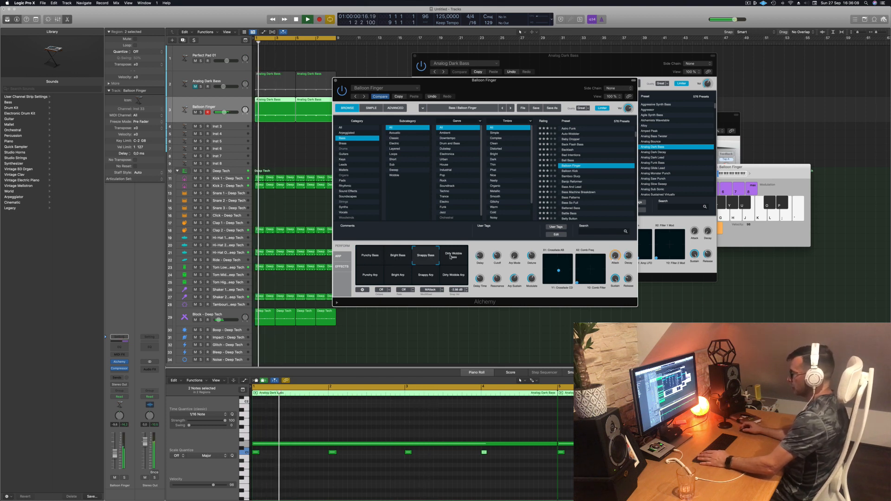
left_click(451, 257)
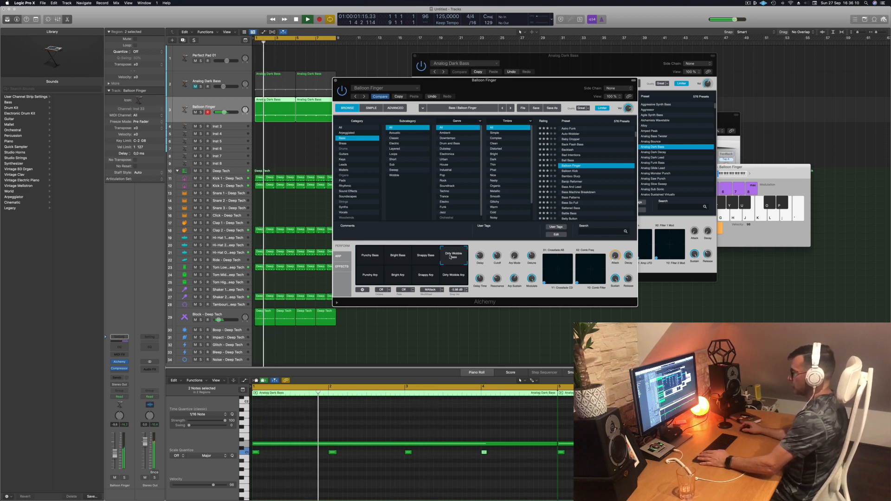
- Audition Balloon Finger's Punchy Arp, Bright Arp, Snappy Arp and Dirty Wobble Arp variations, then return to Punchy Arp
left_click(369, 277)
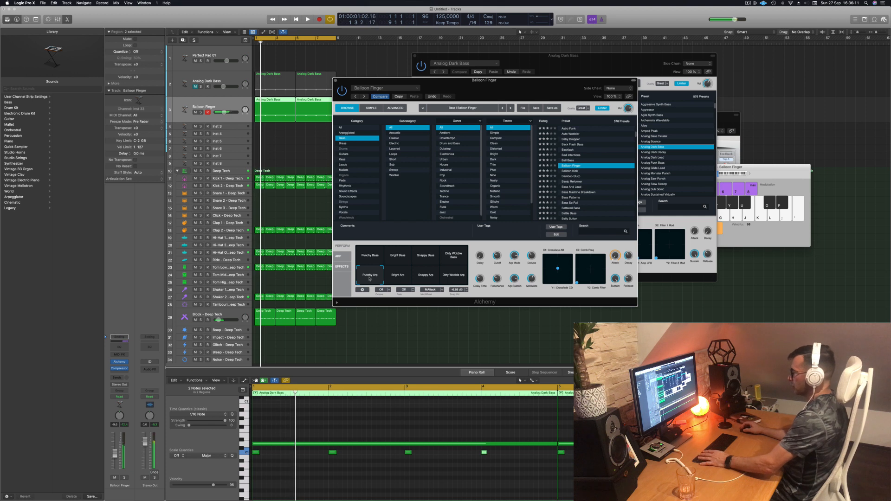
left_click(392, 276)
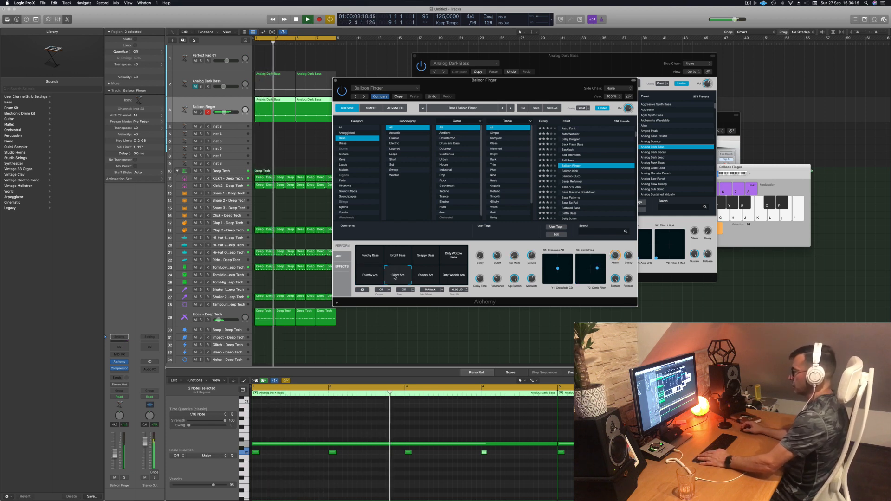
left_click(427, 275)
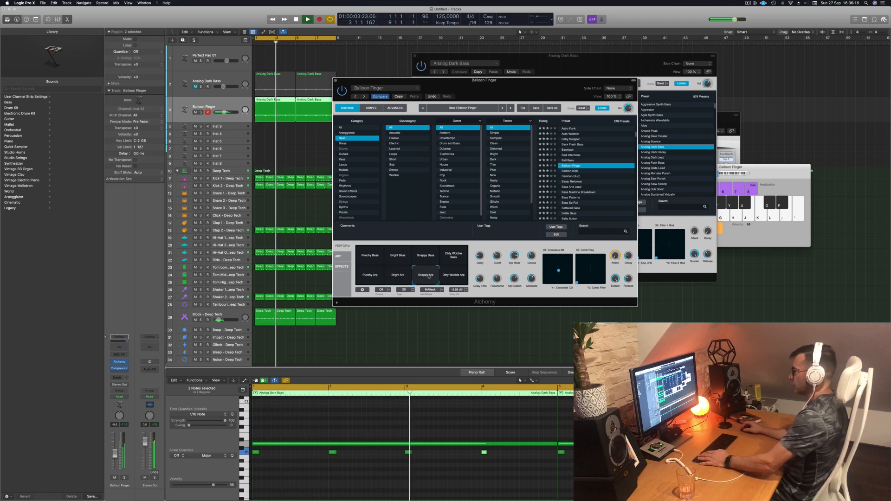
left_click(453, 276)
left_click(364, 278)
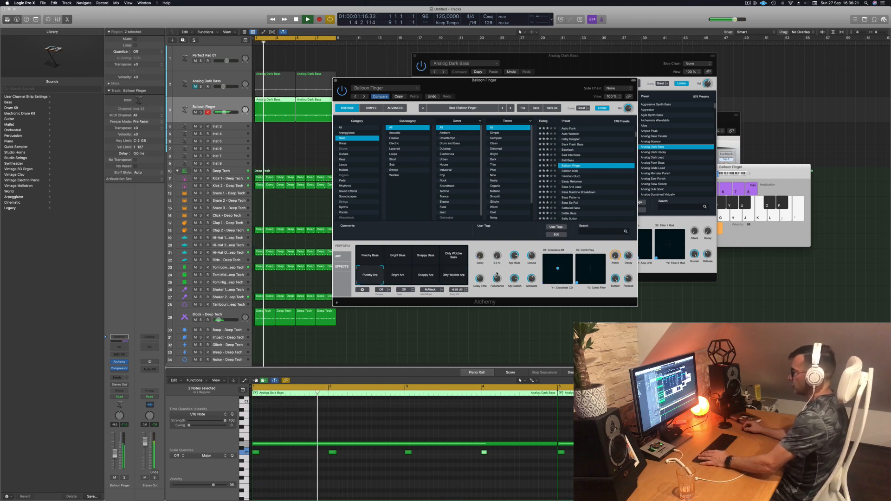
- Audition the Alchemy presets Balloon Kick, Bamboo Slurp, Banjo Reformer and Bass And Lead on the duplicate bass track
left_click(571, 171)
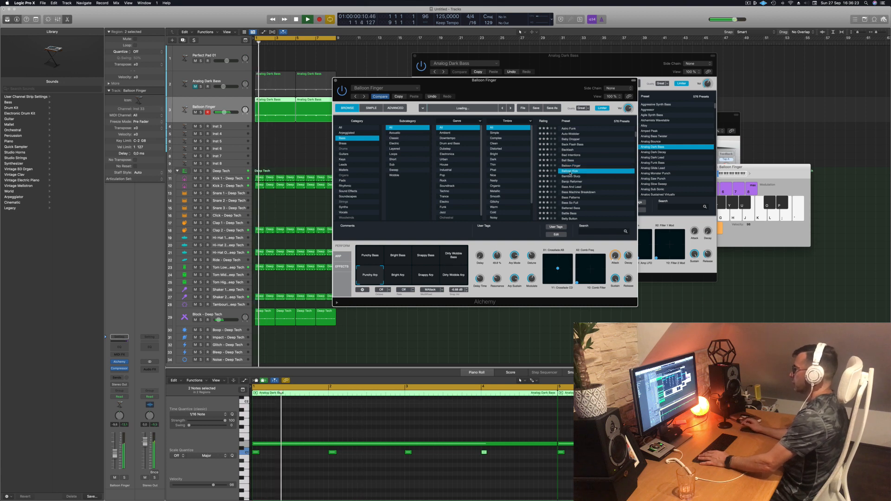
left_click(571, 176)
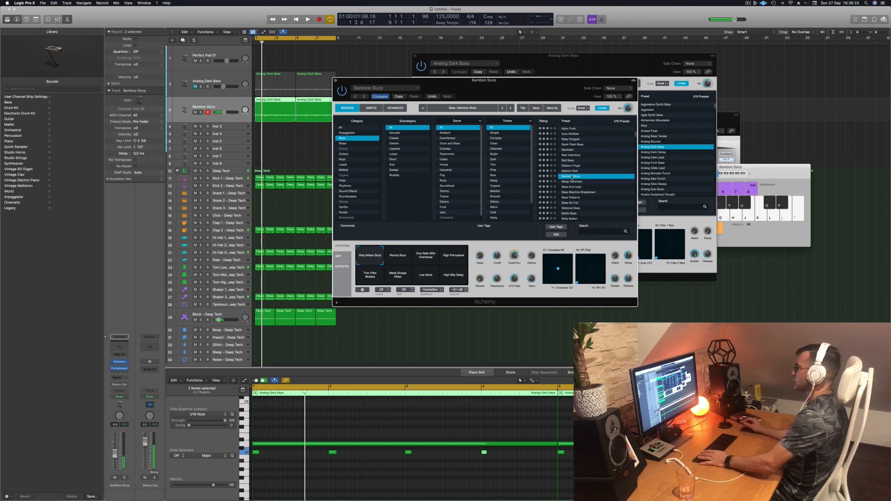
left_click(569, 182)
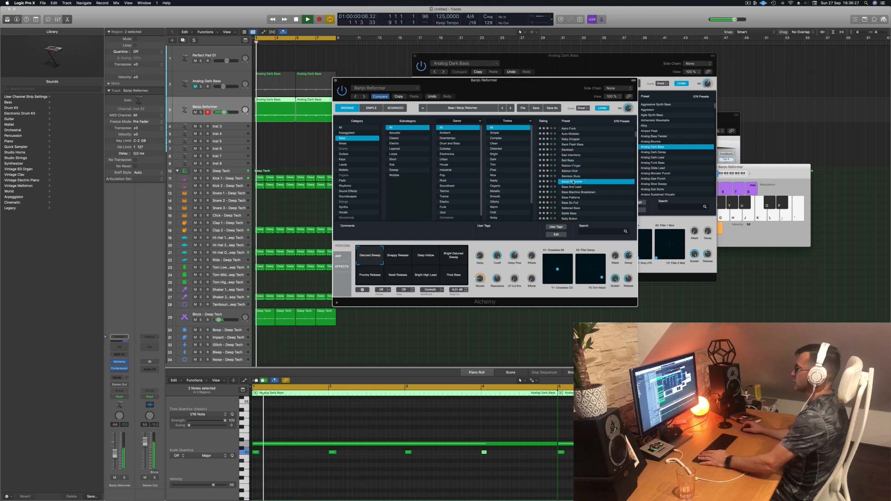
scroll(591, 178, "down", 2)
left_click(570, 172)
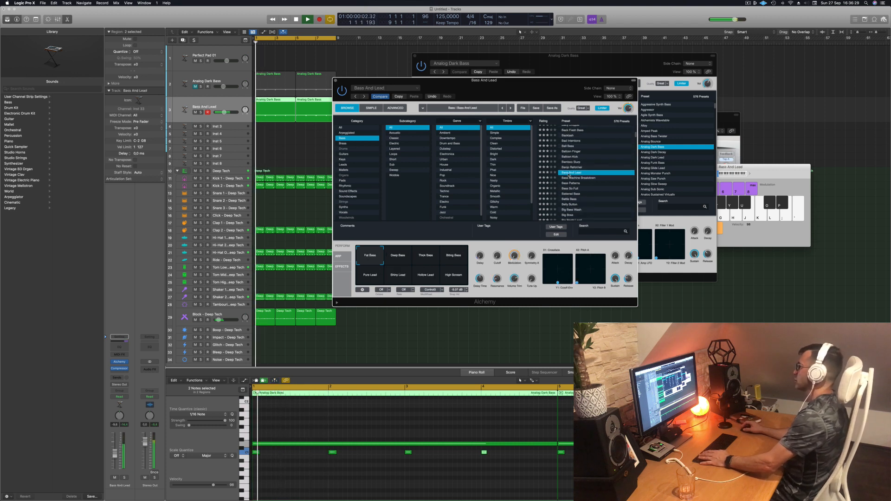
- Adjust the cutoff of the Bass And Lead preset and audition its Deep Bass, Thick Bass and Biting Bass variations
left_click_drag(521, 94, 554, 80)
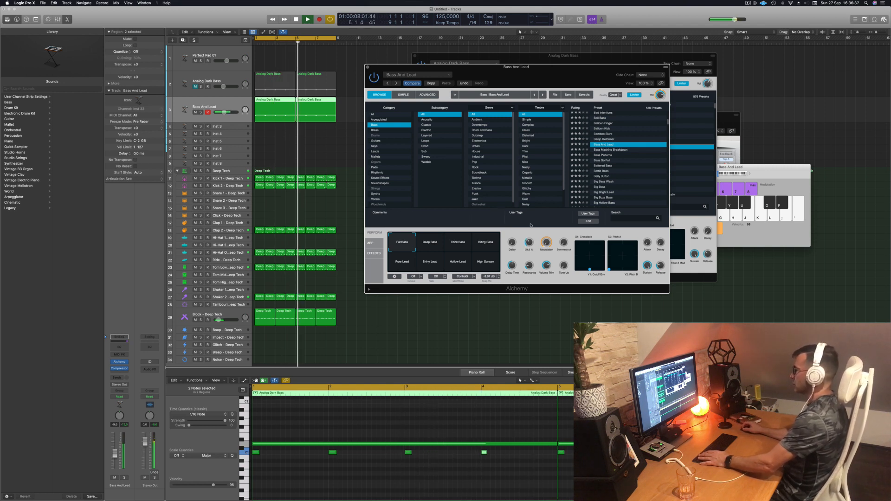
left_click_drag(527, 242, 533, 209)
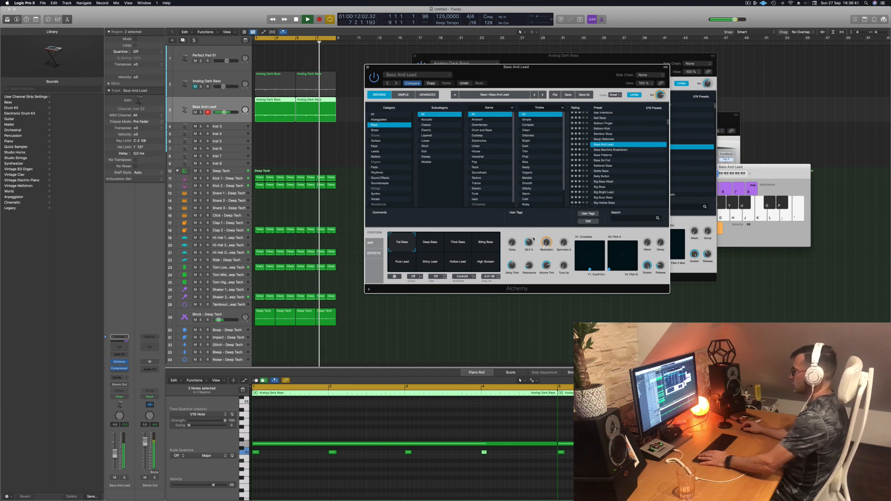
left_click_drag(533, 242, 534, 241)
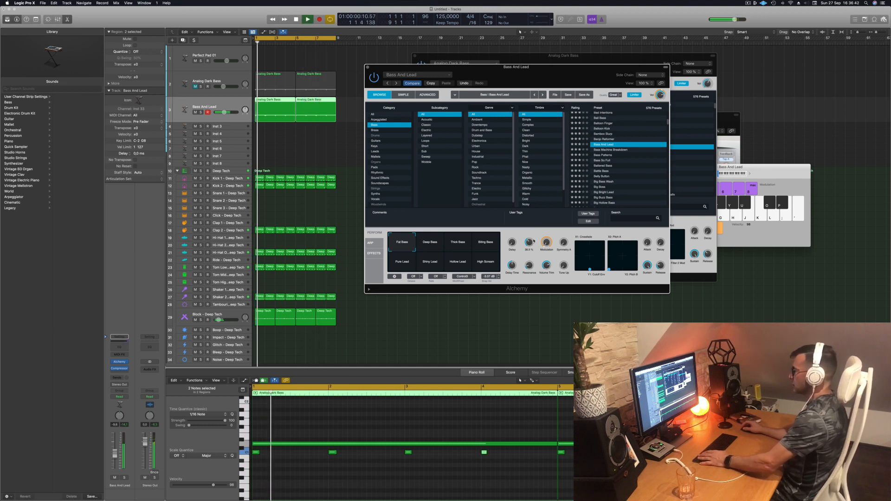
left_click(426, 245)
left_click(458, 245)
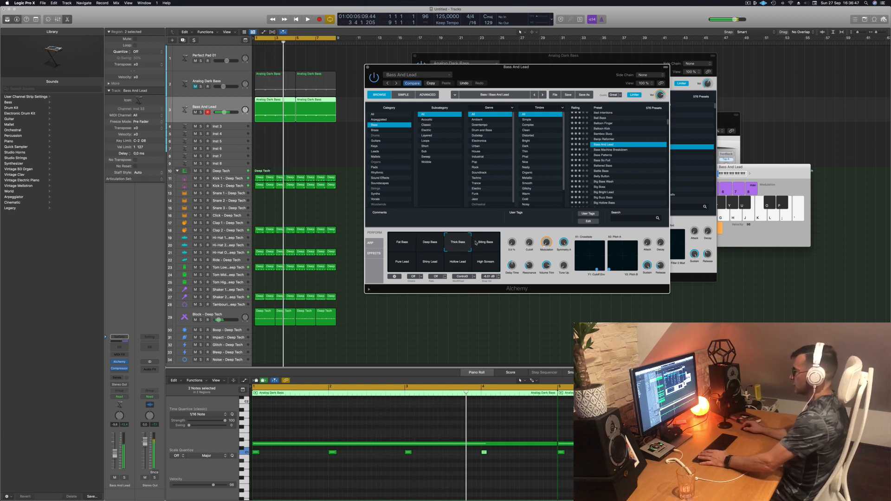
left_click(491, 243)
- Audition Bass And Lead's Pure Lead, Shiny Lead, Hollow Lead and High Scream variations and return to Biting Bass
left_click(403, 263)
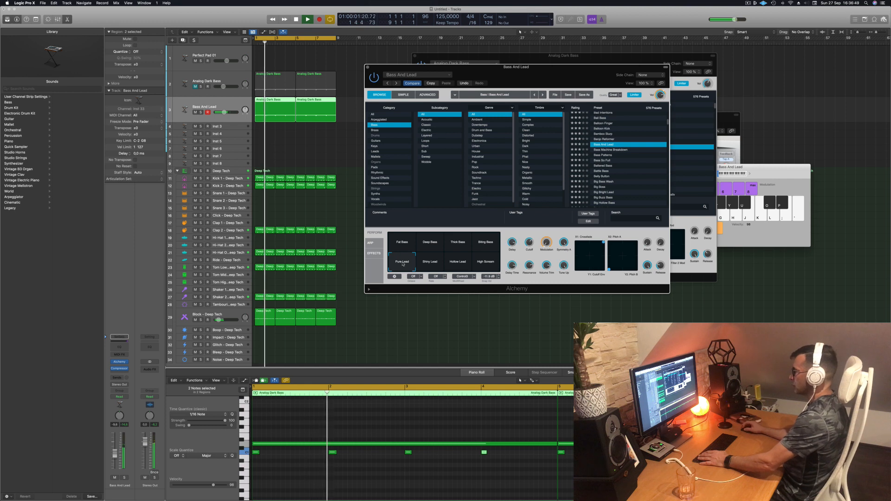
left_click(436, 264)
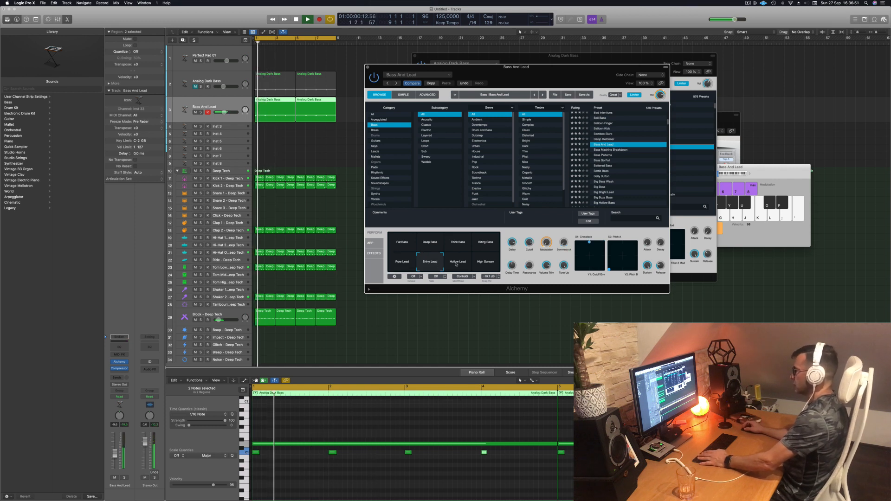
left_click(456, 264)
left_click(490, 265)
left_click(489, 250)
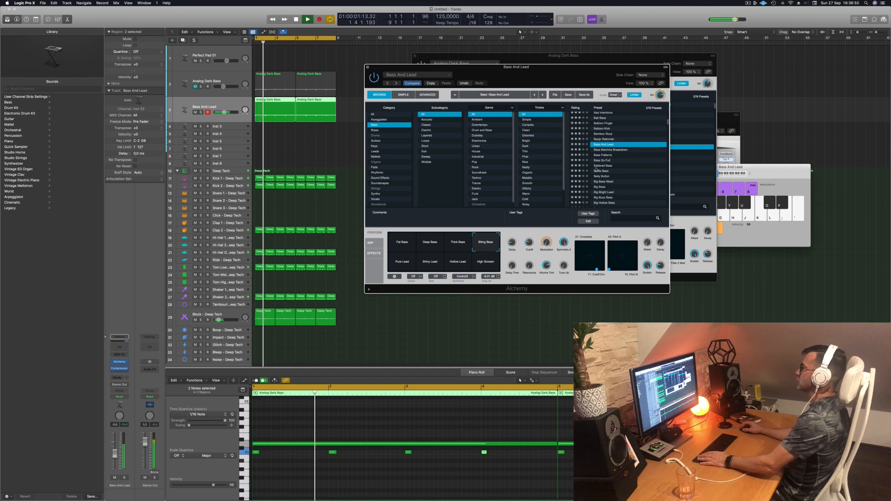
- Audition the Alchemy presets Bass Machine Breakdown, Bass Patterns, Bass So Full, Battered Bass and Belly Button on the duplicate track
left_click(617, 150)
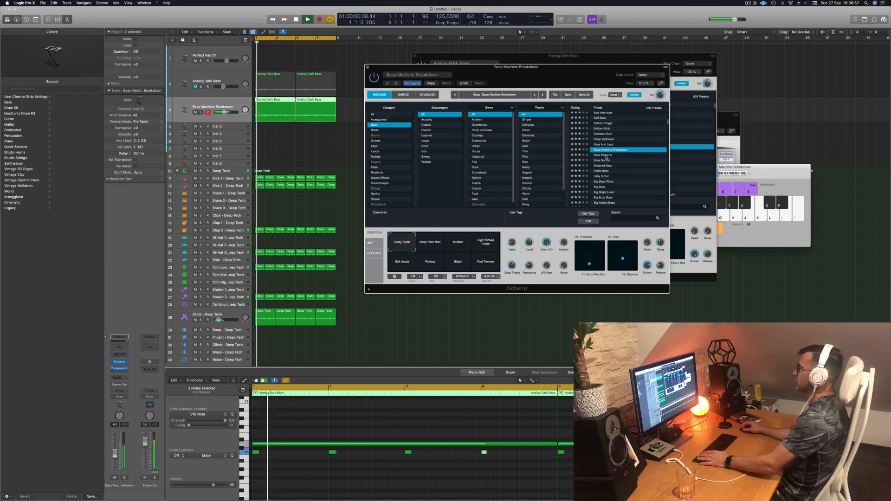
left_click(606, 155)
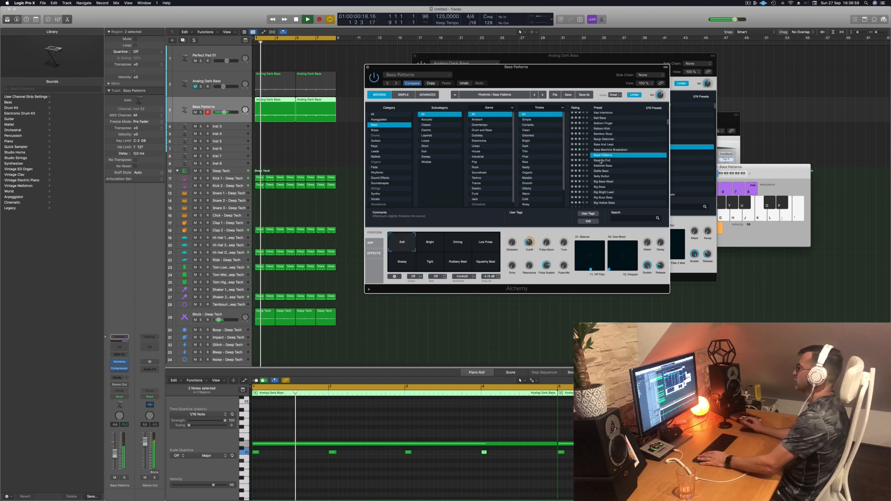
left_click(601, 161)
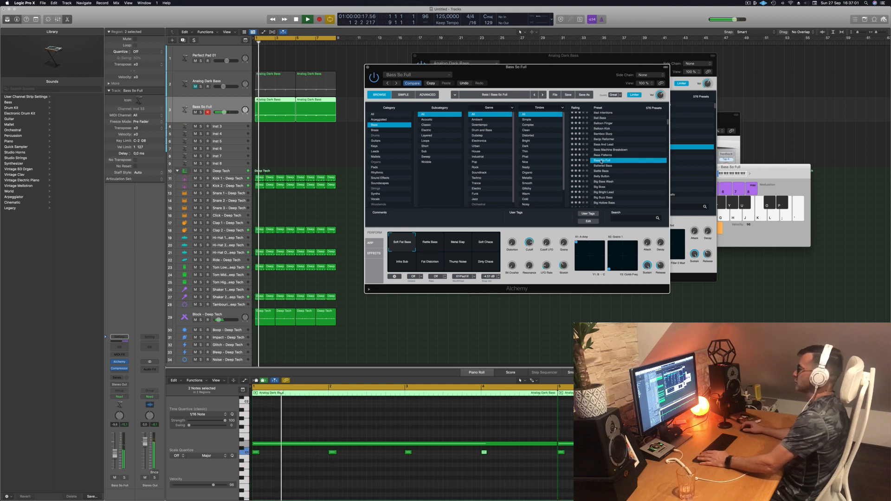
left_click(603, 166)
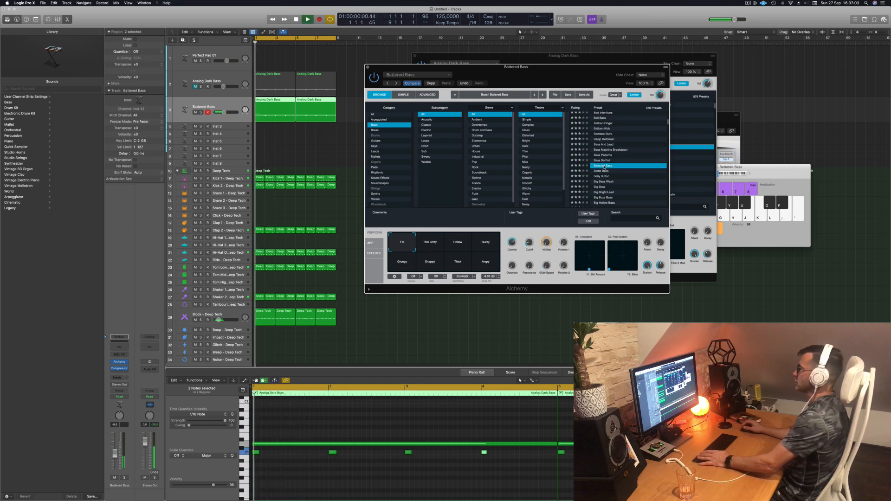
left_click(601, 176)
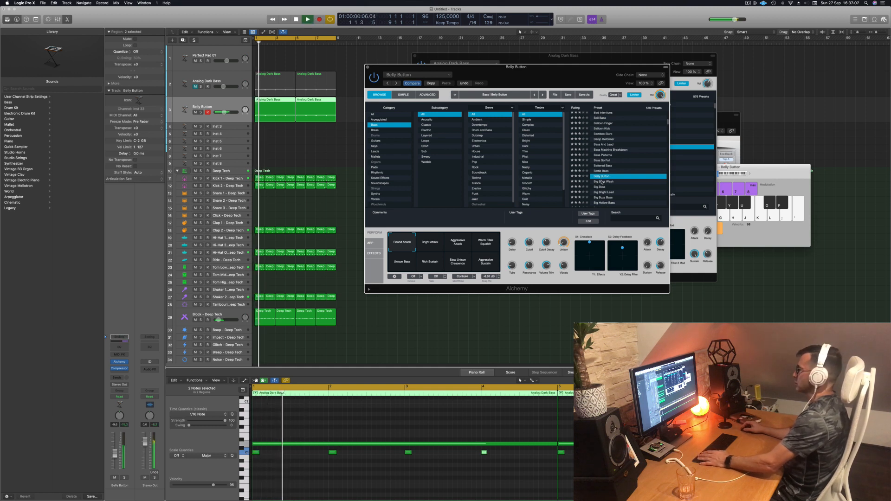
- Audition the Alchemy presets Big Bass Wash and Big Boss on the duplicate track and load Big Buzz Bass
left_click(601, 182)
key("space")
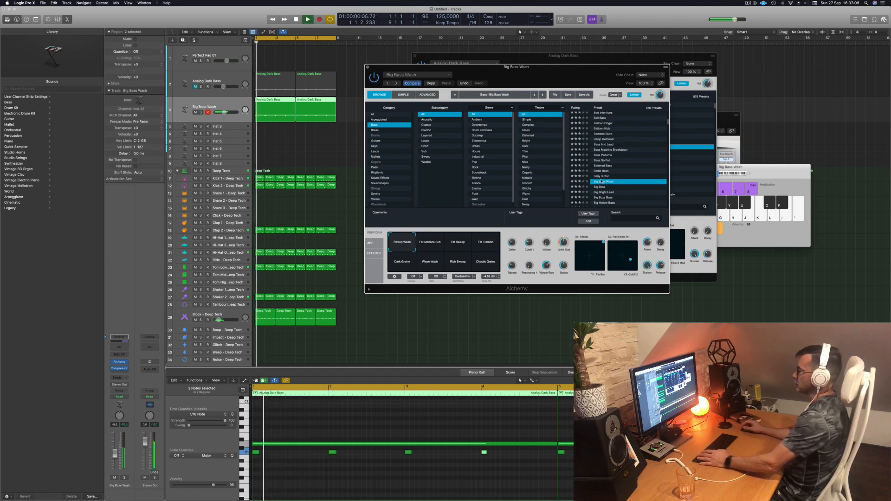
scroll(618, 167, "down", 2)
left_click(599, 167)
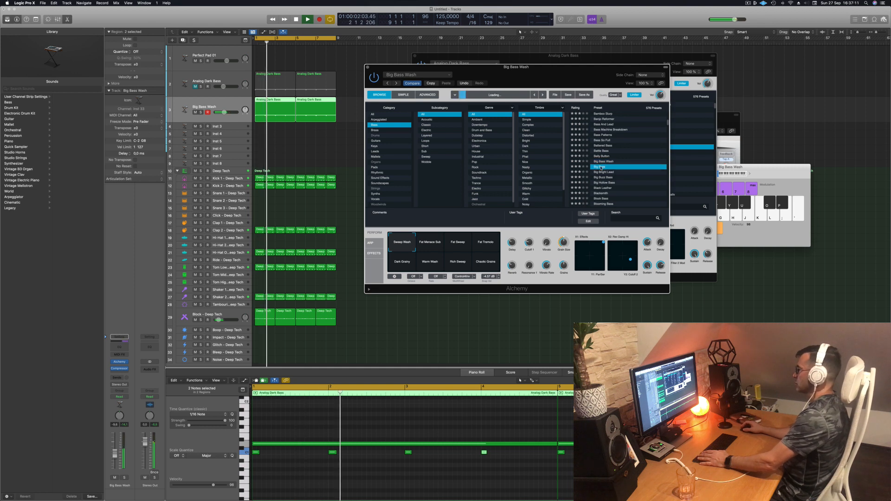
key("space")
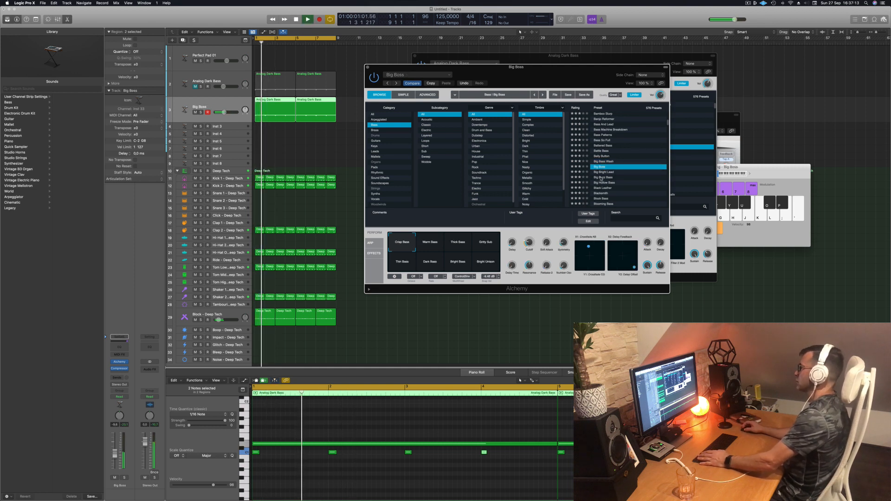
left_click(601, 177)
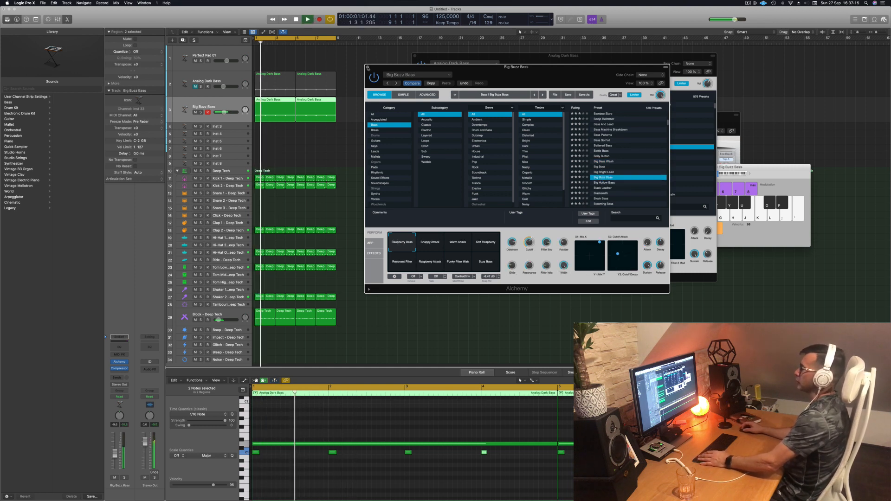
- Close the duplicate track's Alchemy window, and mute that track while unmuting the original Analog Dark Bass track
key("space")
left_click(195, 113)
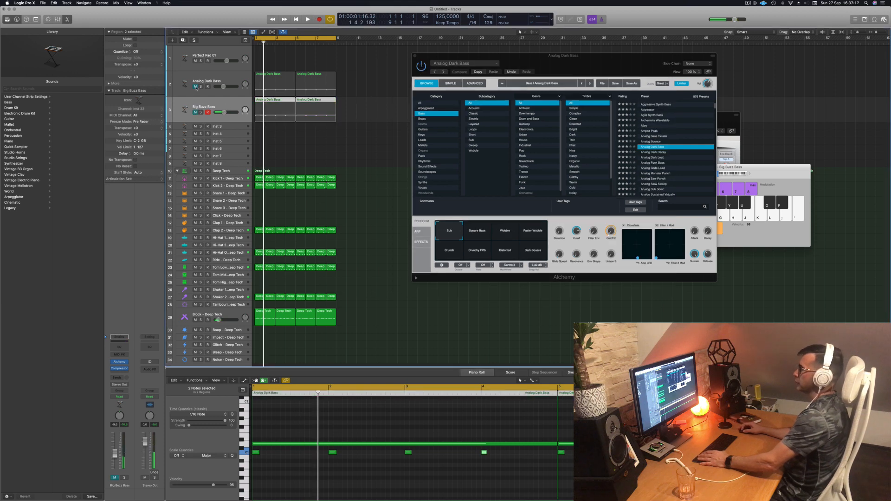
left_click(195, 87)
left_click_drag(499, 79, 575, 75)
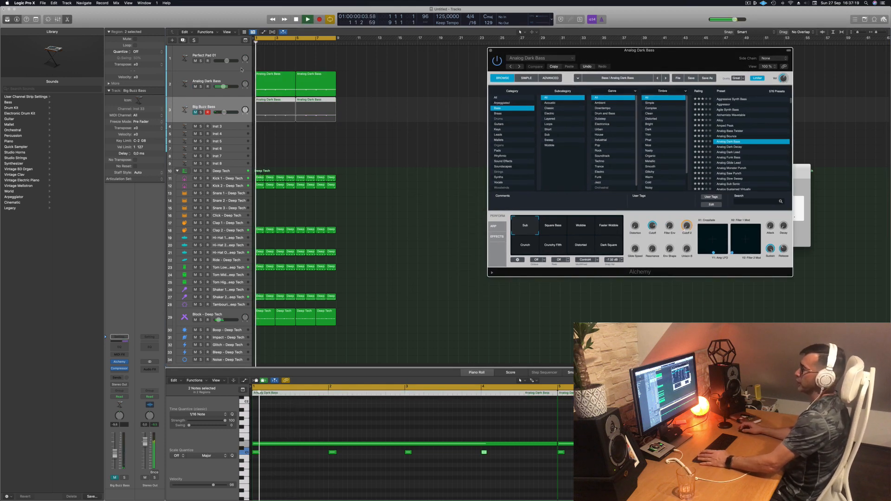
- Select the Perfect Pad 01 track and reposition the Analog Dark Bass Alchemy and Musical Typing windows
left_click(236, 78)
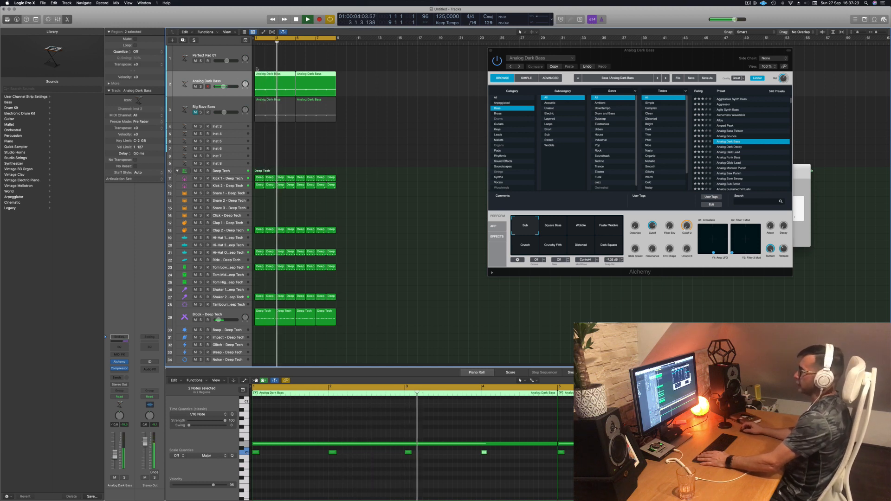
left_click(230, 52)
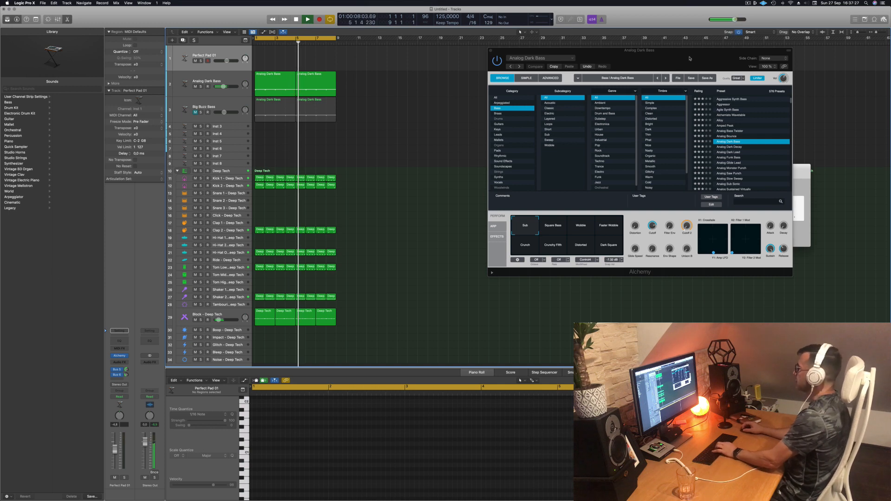
left_click_drag(640, 50, 586, 121)
left_click_drag(599, 189, 592, 212)
left_click_drag(763, 173, 706, 110)
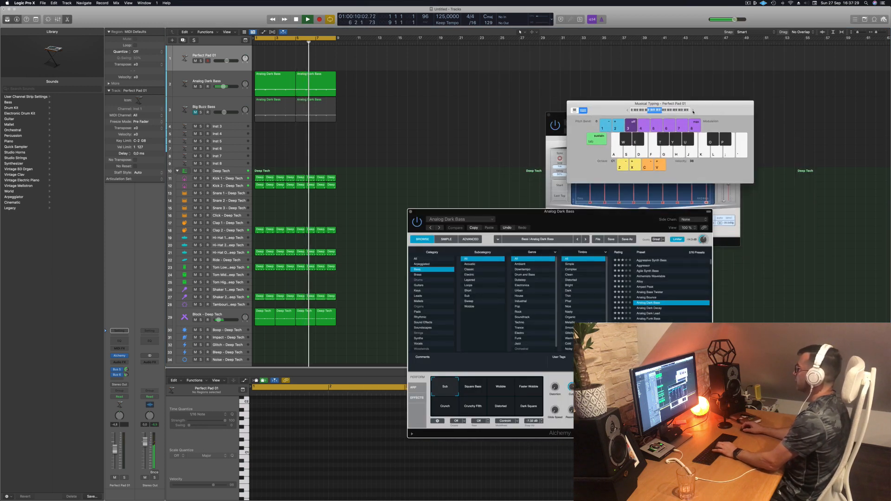
- Shift the Musical Typing range upward and play test notes on the Perfect Pad 01 track
left_click(693, 110)
left_click(694, 111)
key("k")
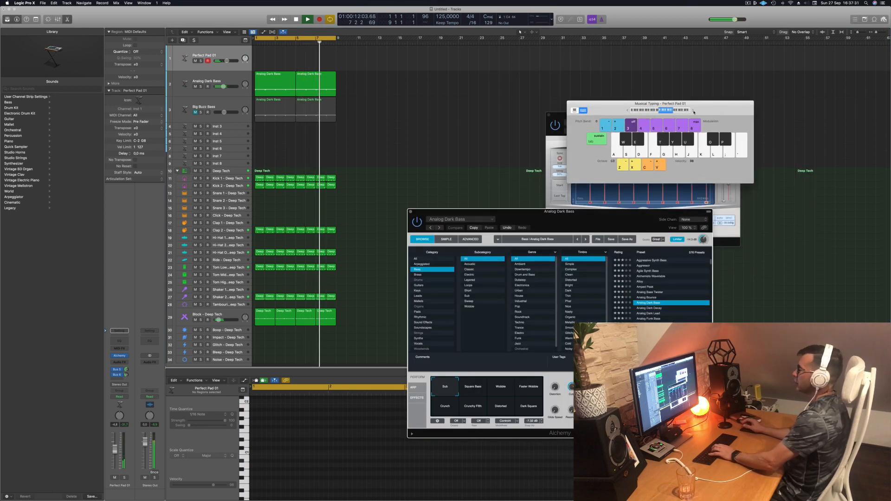
key("g")
left_click(234, 54)
key("f")
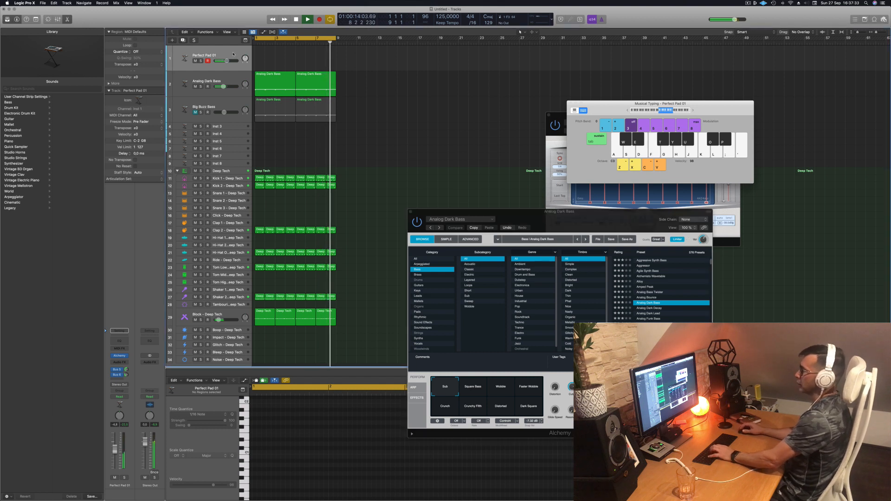
key("j")
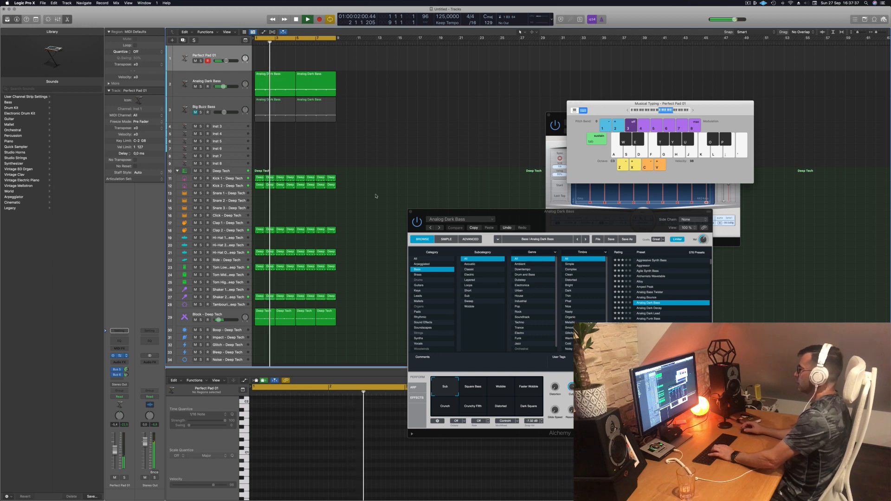
- Open Perfect Pad 01's Alchemy, audition the Lush, Bold and Hollow variations, and settle on Rich
left_click(120, 355)
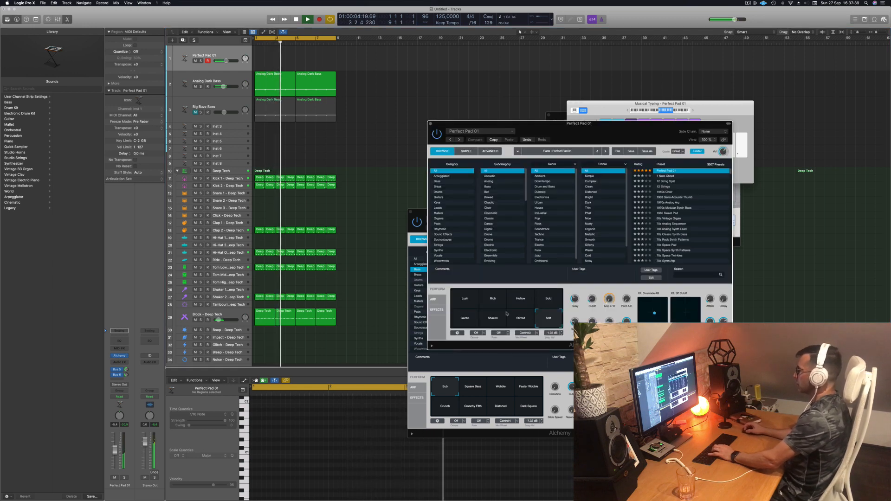
left_click(460, 301)
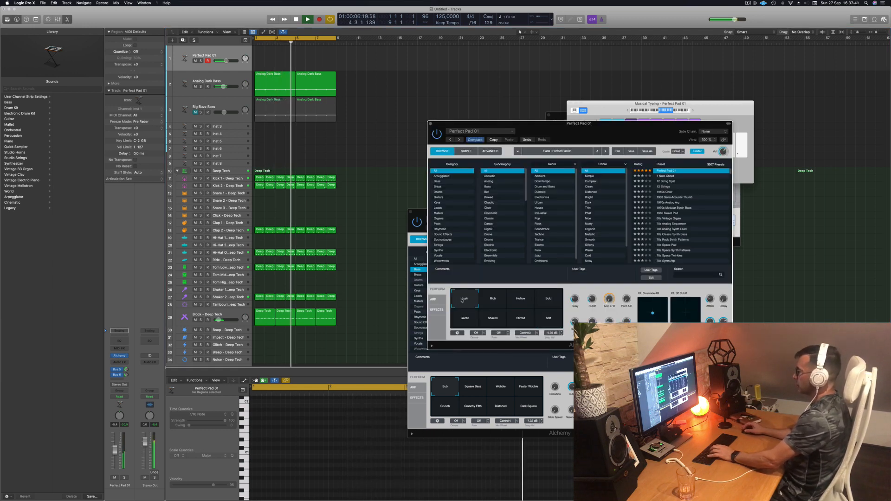
left_click(549, 300)
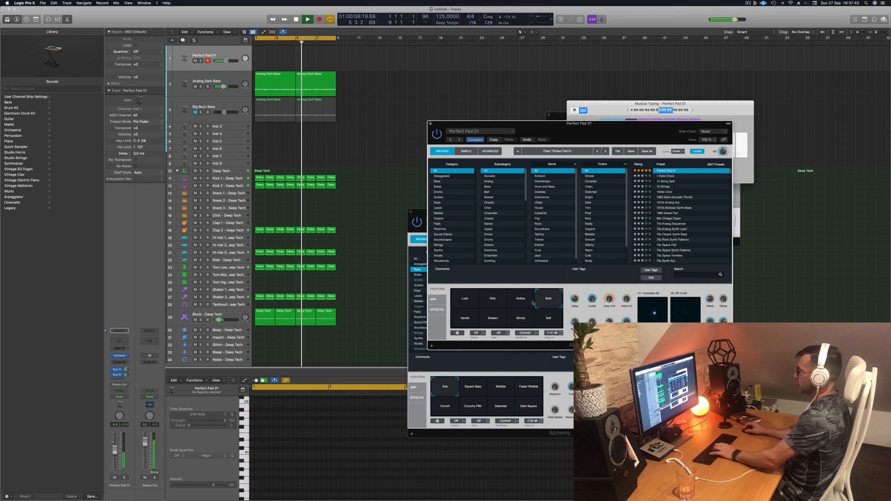
left_click(515, 302)
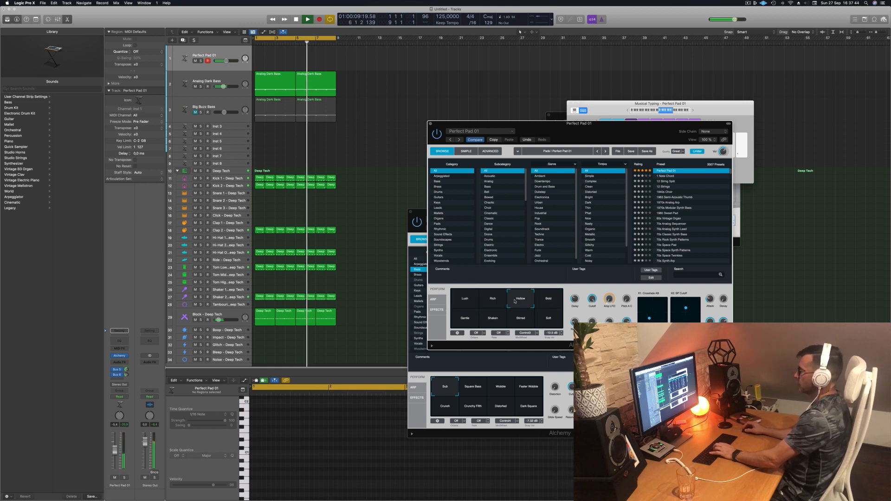
left_click(493, 300)
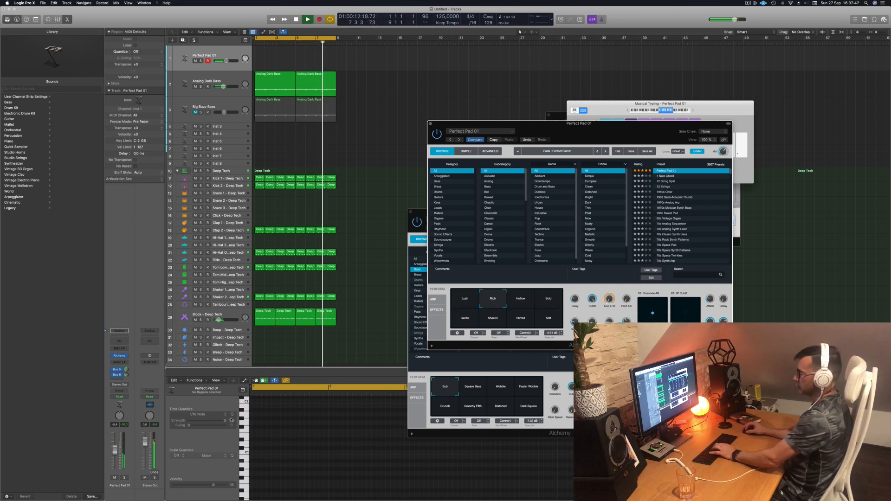
- Lower the Perfect Pad 01 channel volume and try a few notes against the looping beat
left_click_drag(115, 457, 116, 462)
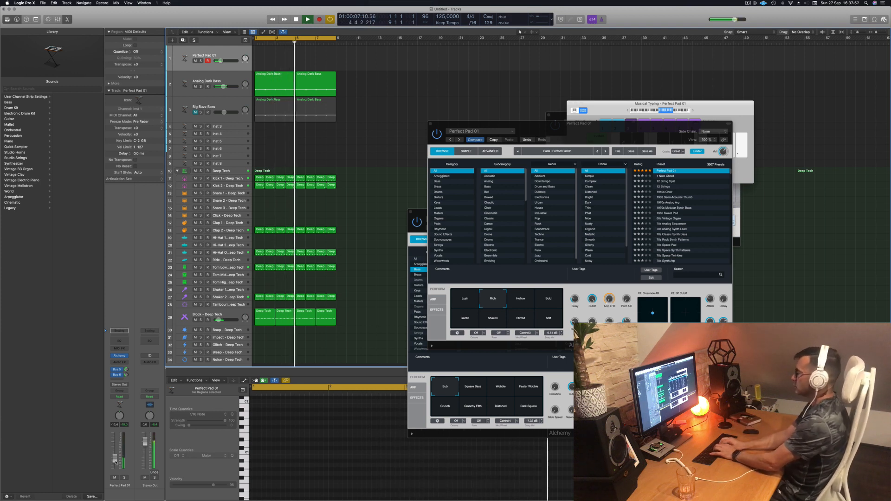
key("d")
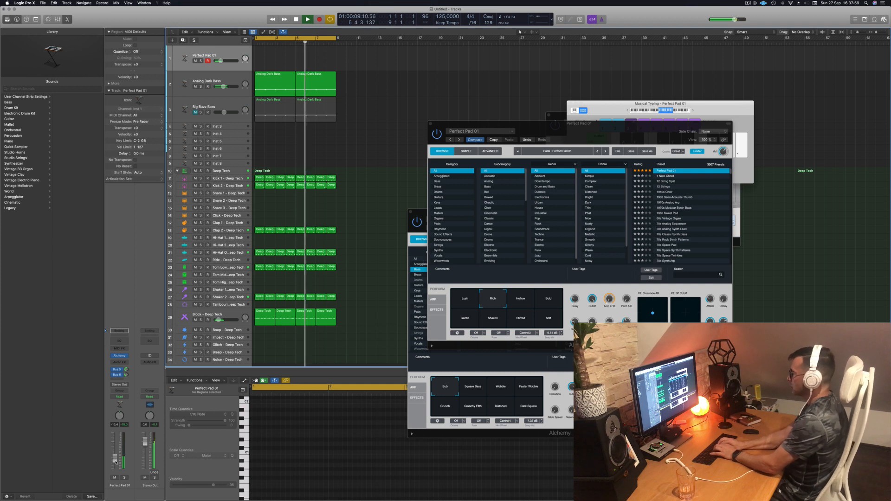
key("h")
key("Return")
key("f")
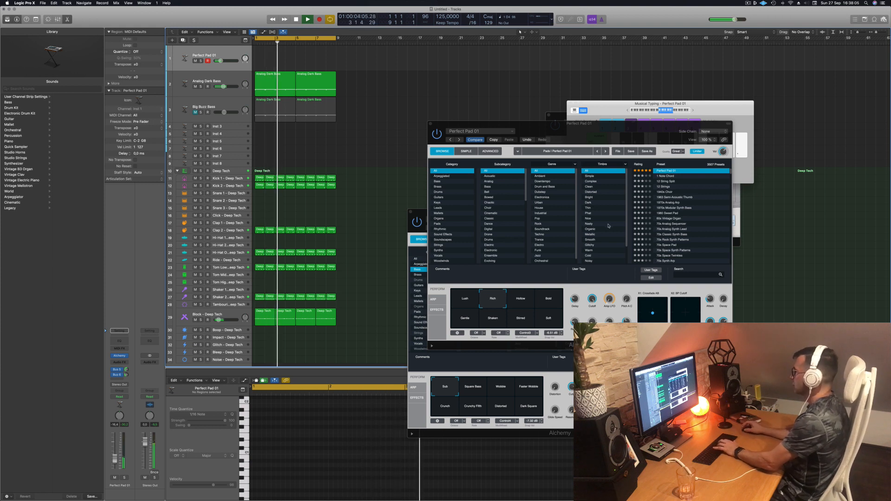
- Raise Musical Typing by one octave and try high notes with the Perfect Pad 01 sound
left_click(693, 112)
key("l")
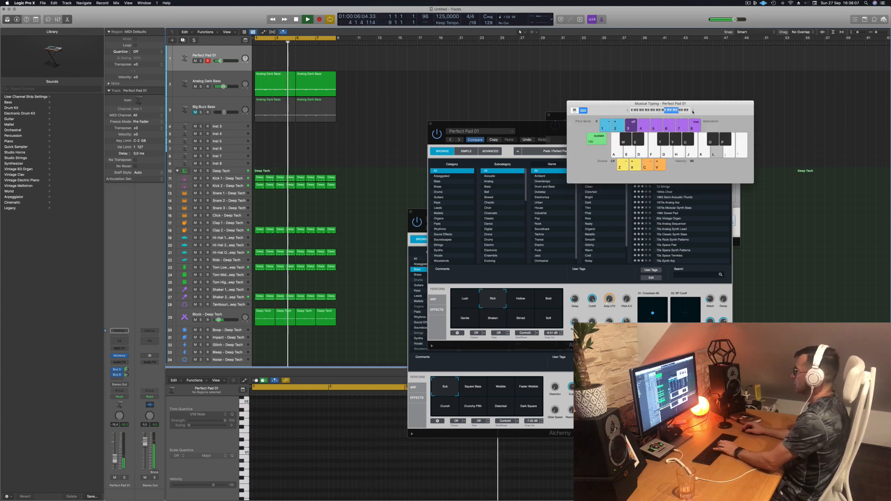
key("semicolon")
key("apostrophe")
key("semicolon")
left_click_drag(611, 107, 620, 97)
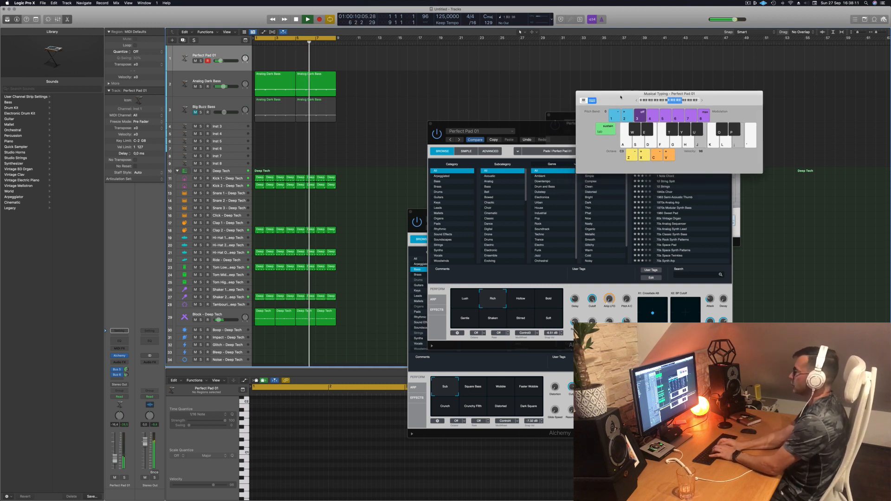
- Rehearse a melodic phrase with the Perfect Pad 01 sound over the looping drums and bass
key("j")
key("space")
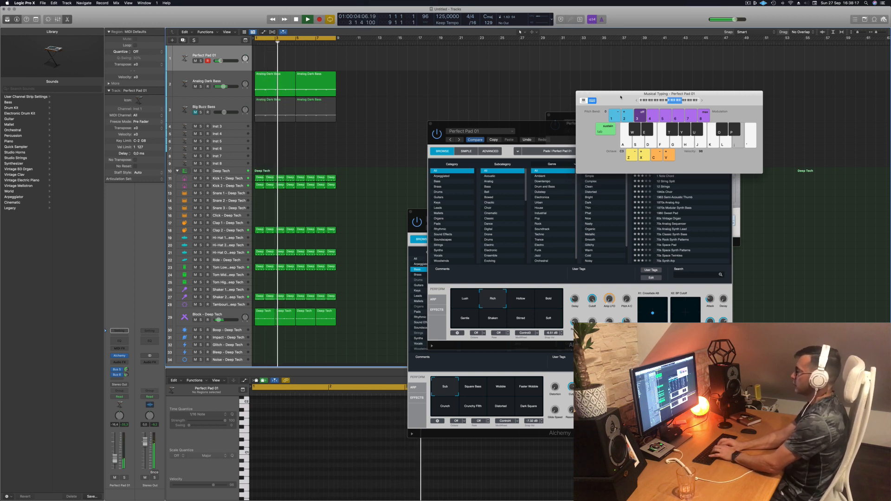
key("h")
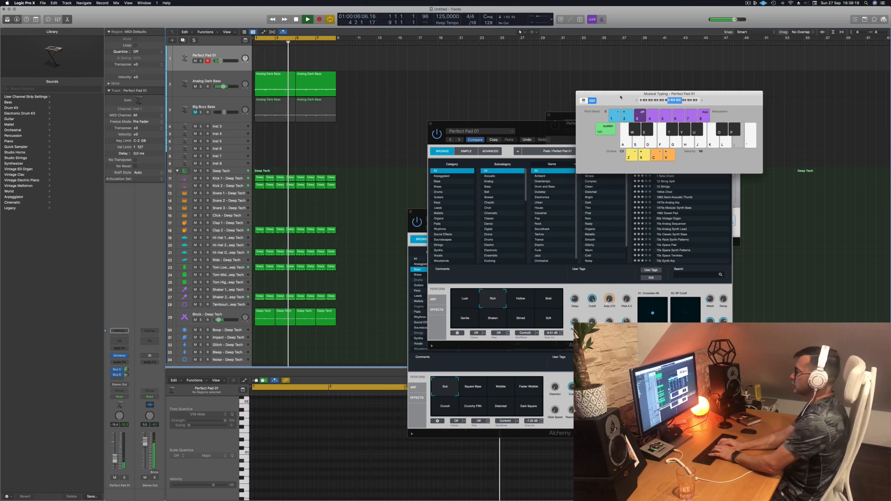
key("j")
key("semicolon")
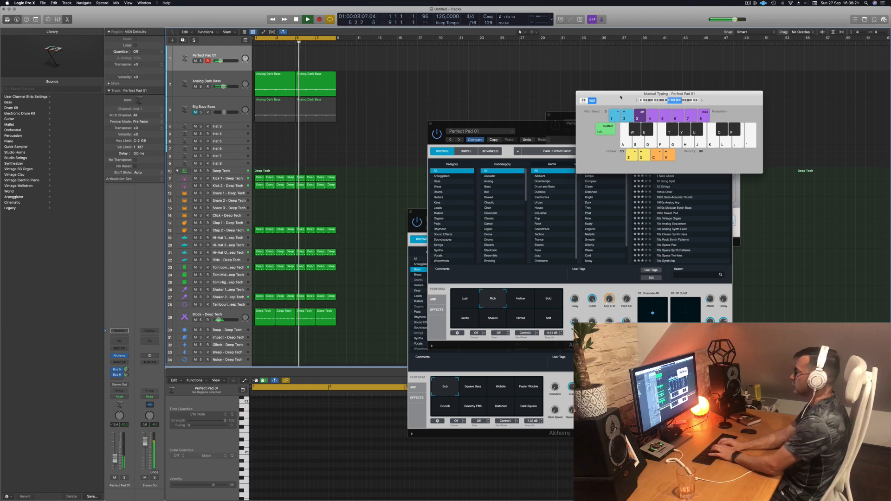
key("g")
key("g")
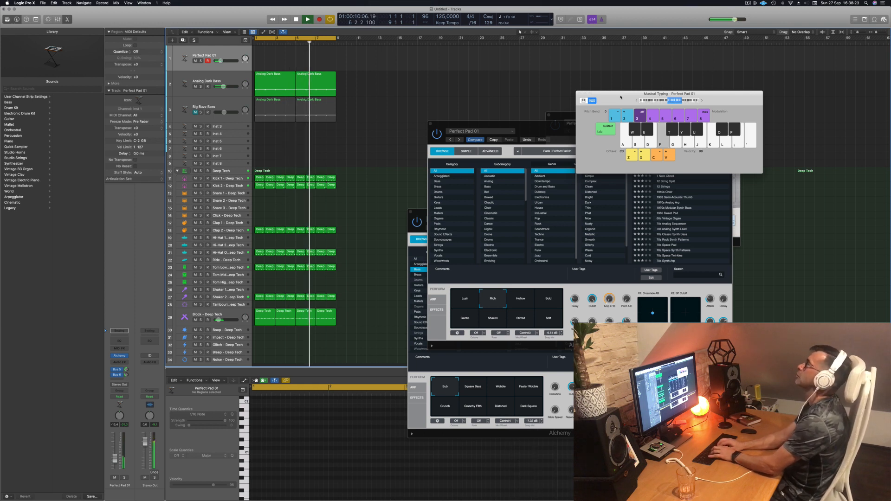
key("h")
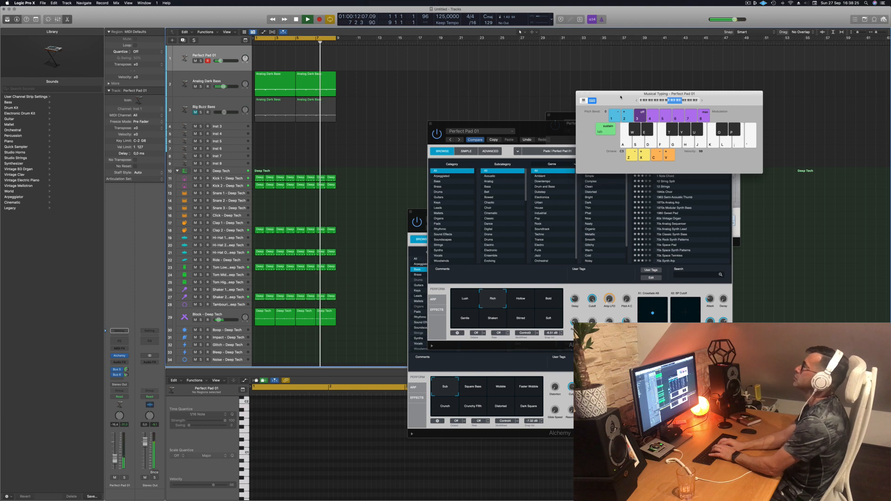
key("h")
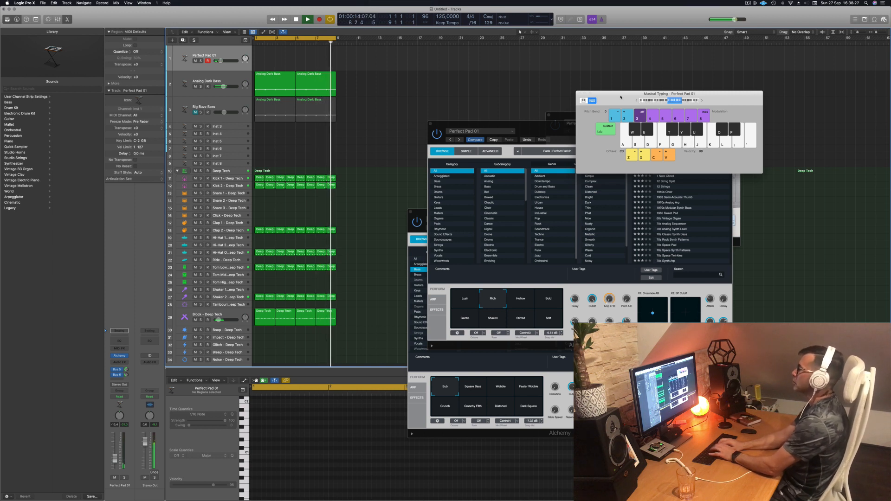
key("semicolon")
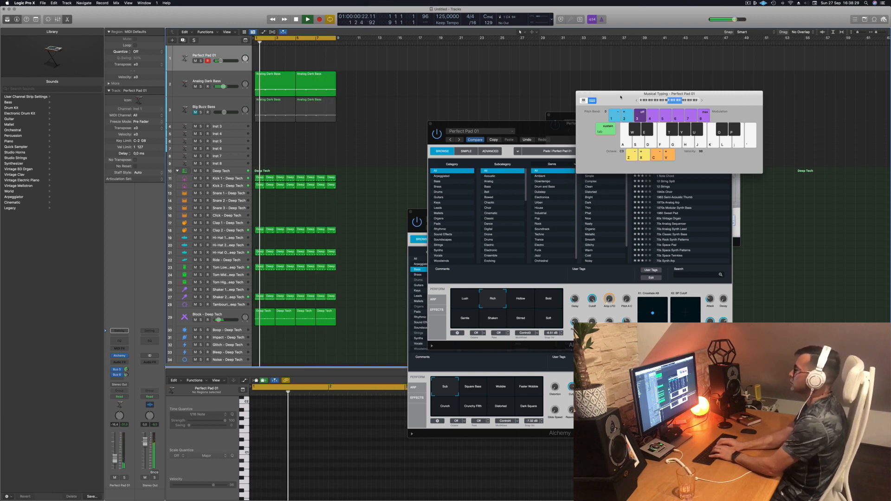
key("h")
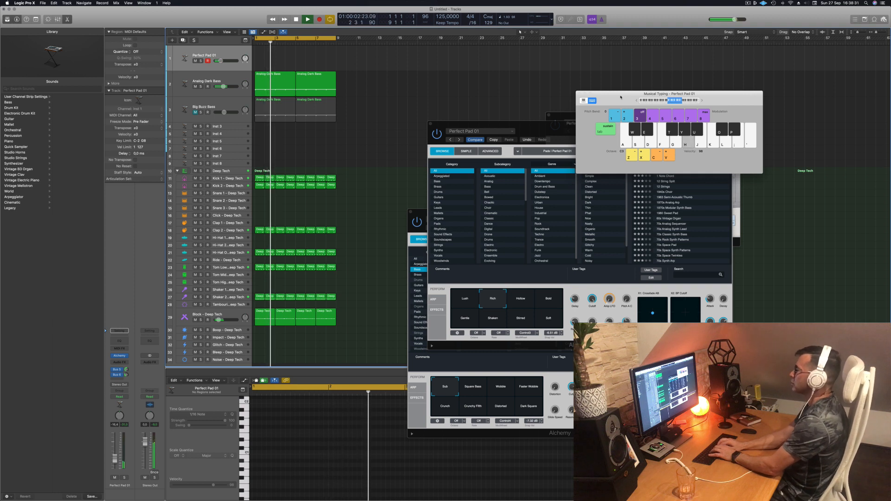
- Record a melody take on the Perfect Pad 01 track over the eight-bar loop, then stop the transport
key("r")
key("h")
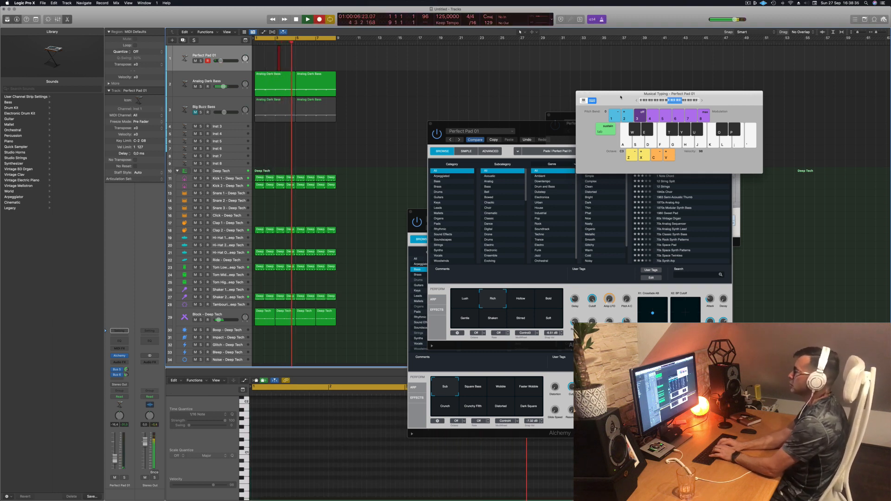
key("h")
key("l")
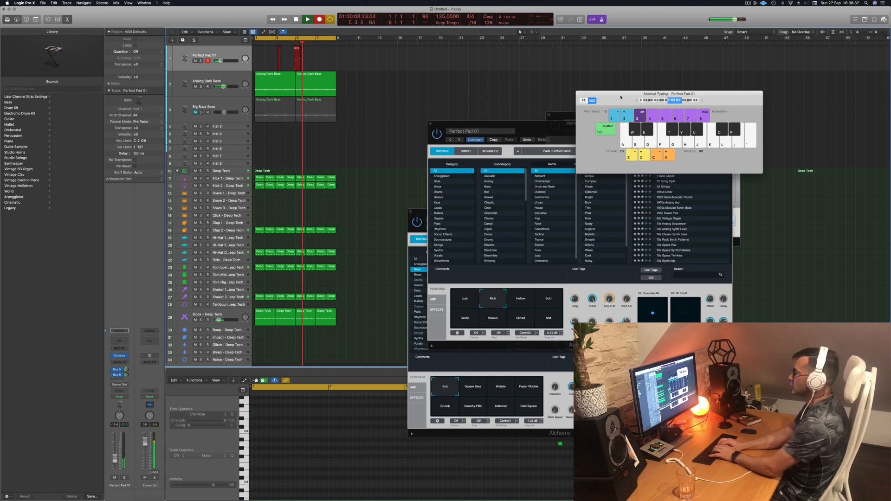
key("h")
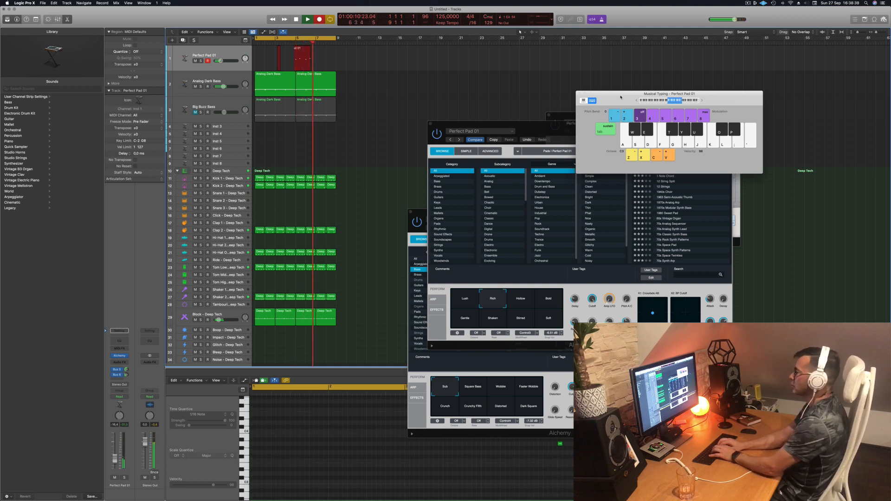
key("j")
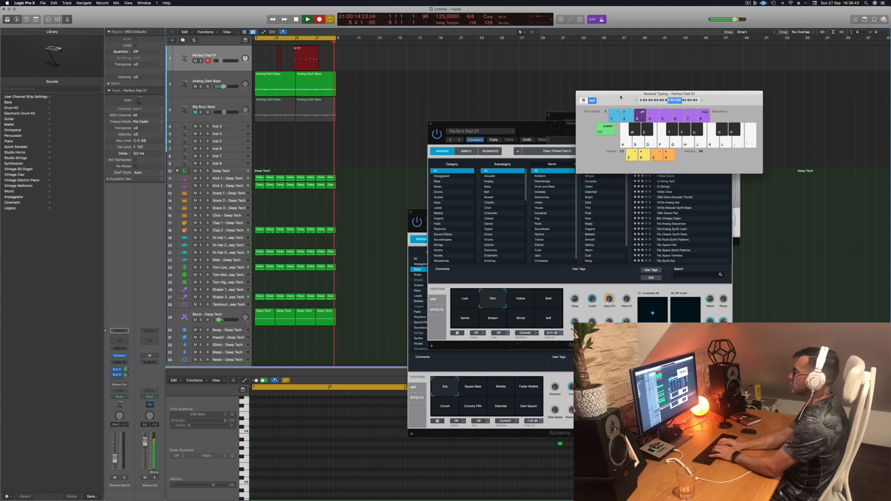
key("h")
key("j")
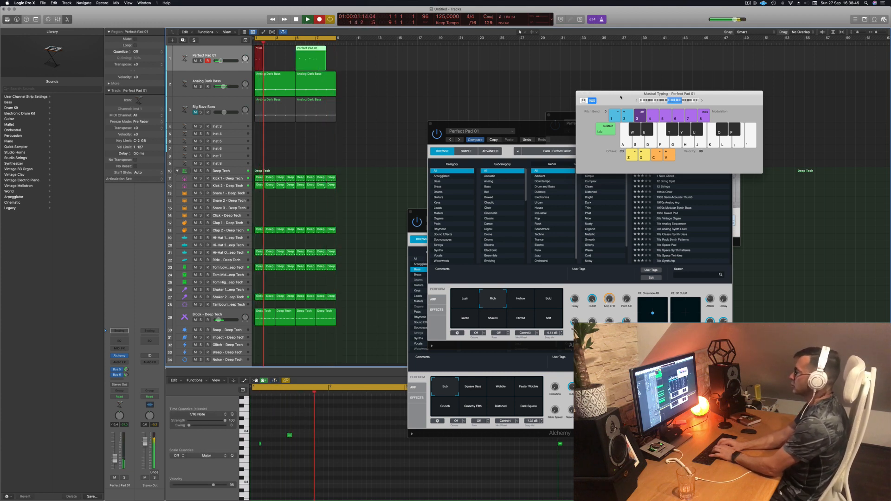
key("h")
key("g")
key("g")
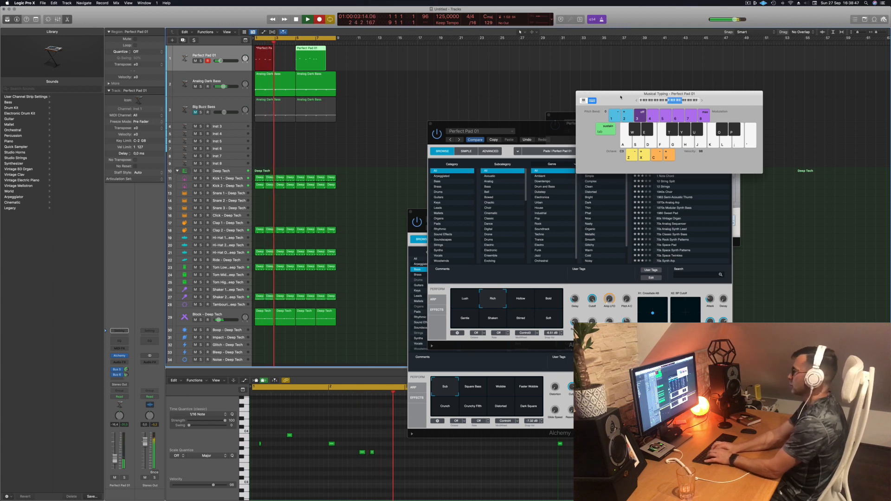
key("s")
key("g")
key("d")
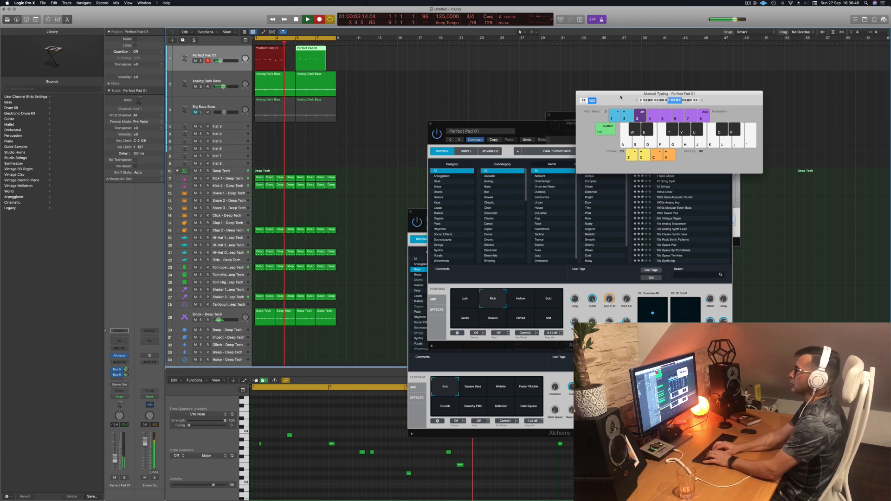
key("space")
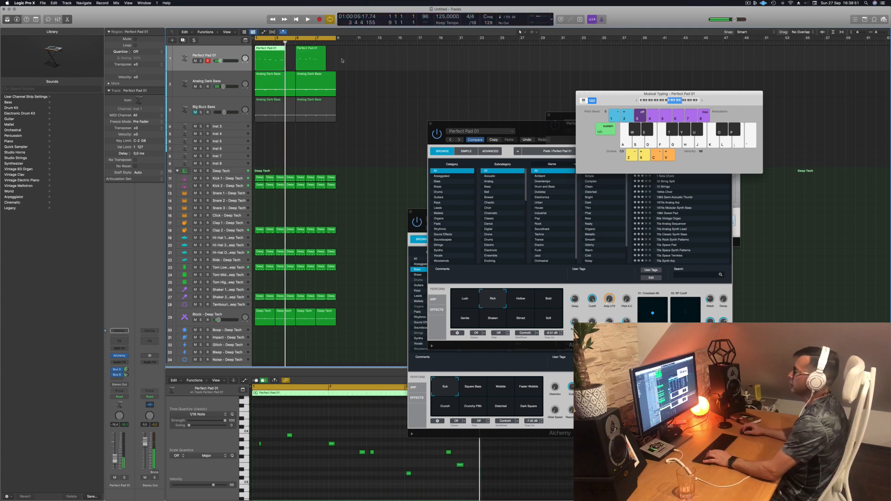
- Delete both recorded regions on the Perfect Pad 01 track
left_click_drag(342, 60, 285, 64)
left_click_drag(360, 60, 266, 51)
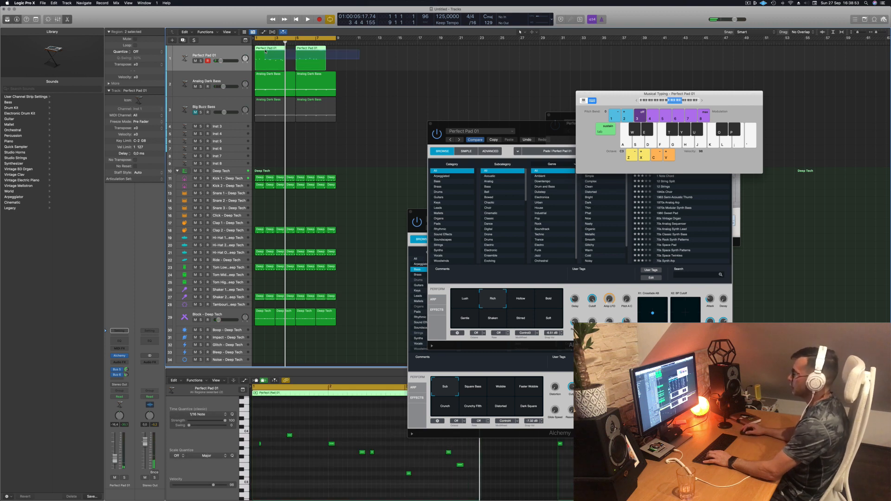
key("Delete")
- Record a new take of short repeated notes on the Perfect Pad 01 track across the eight-bar loop
key("space")
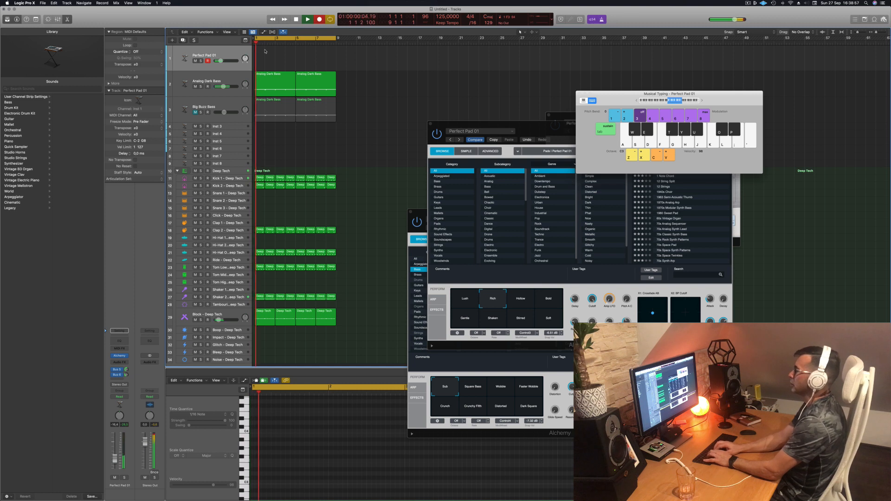
key("s")
key("s")
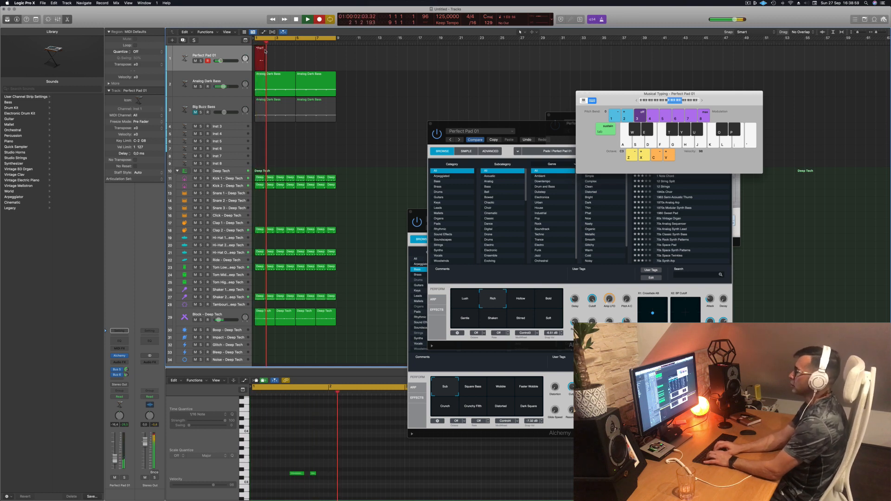
key("s")
key("s")
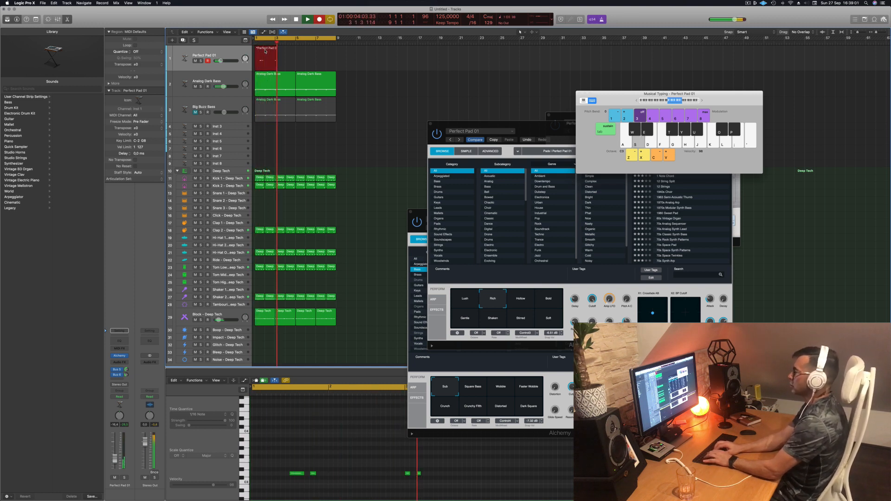
key("s")
key("s")
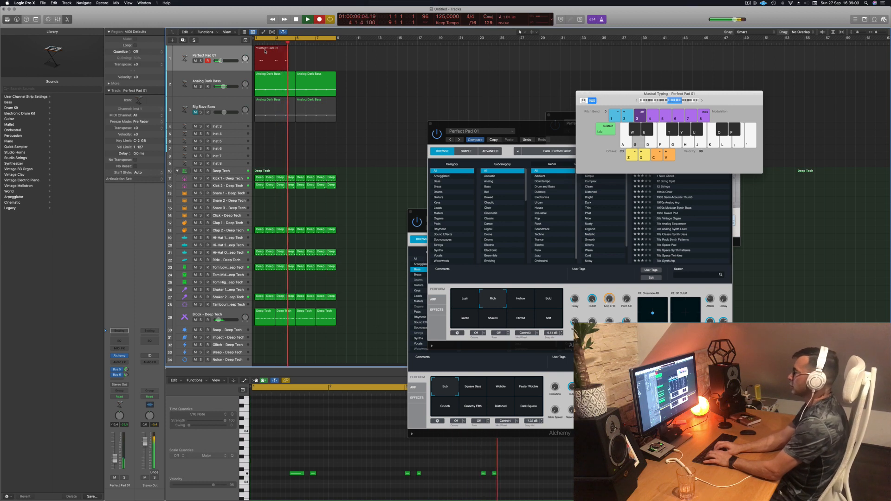
key("s")
key("d")
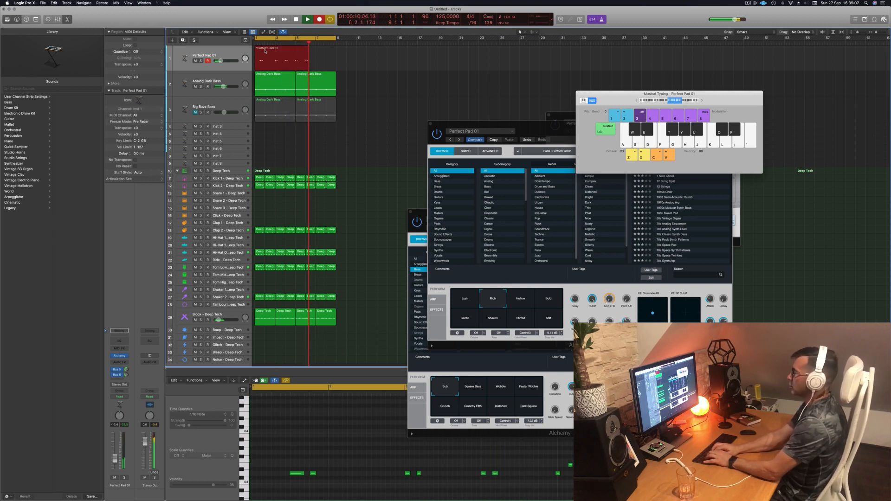
key("f")
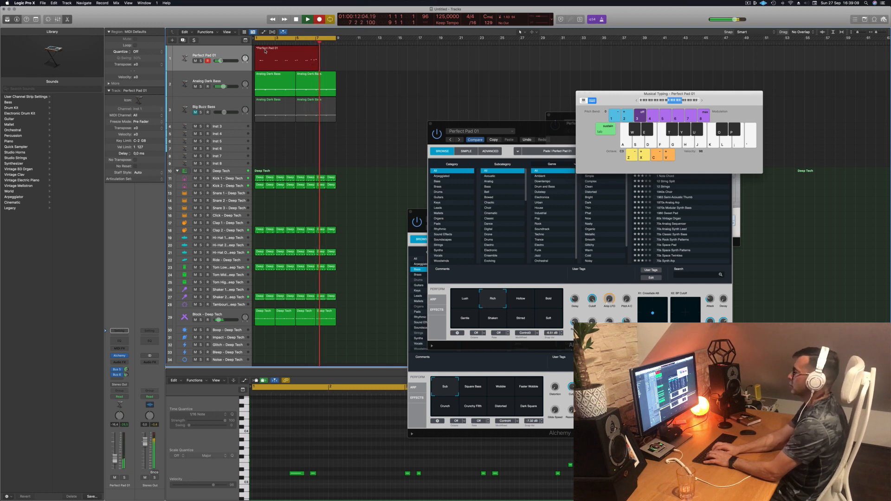
key("s")
key("s")
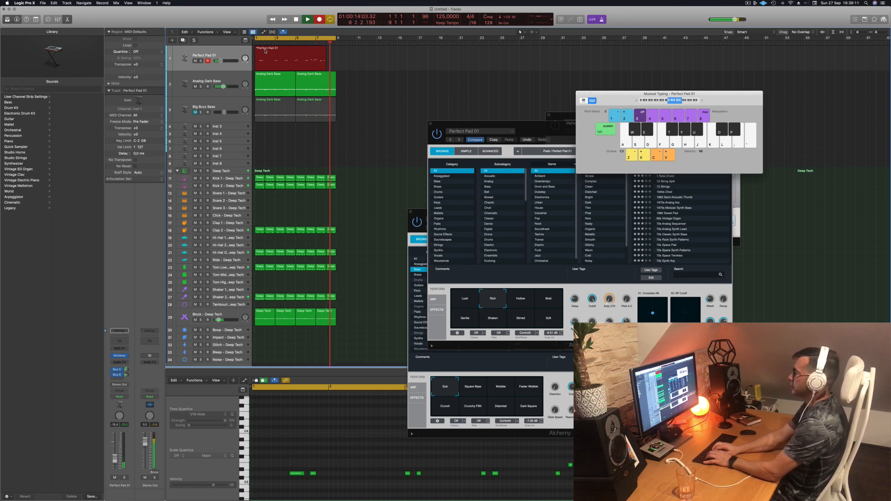
key("space")
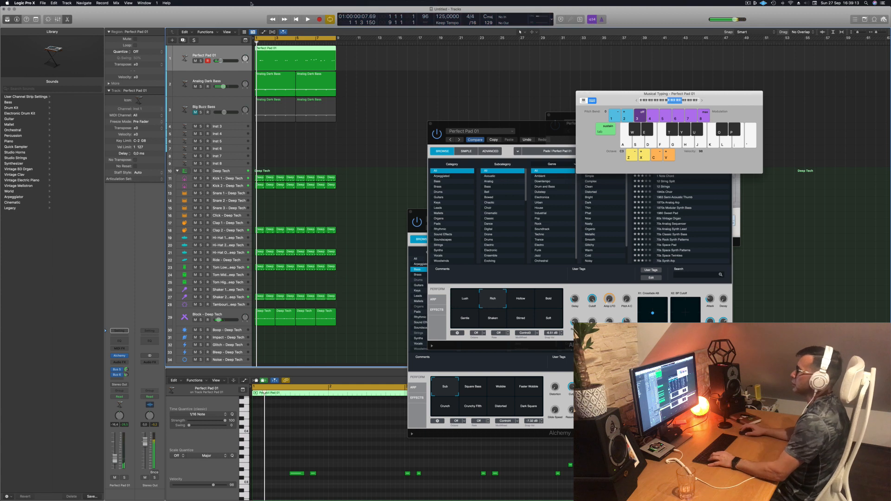
- Split the recorded Perfect Pad 01 region at bar 7 and keep only a two-bar region at bar 1
left_click(316, 50)
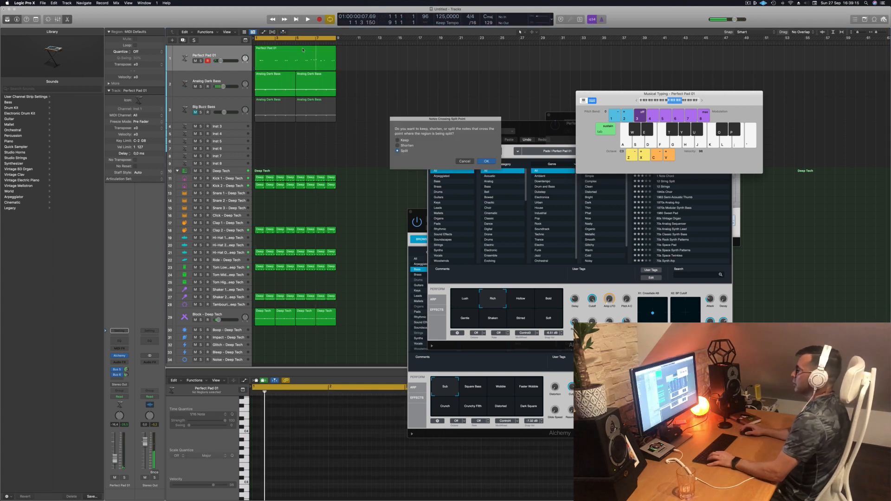
left_click(487, 161)
left_click(291, 55)
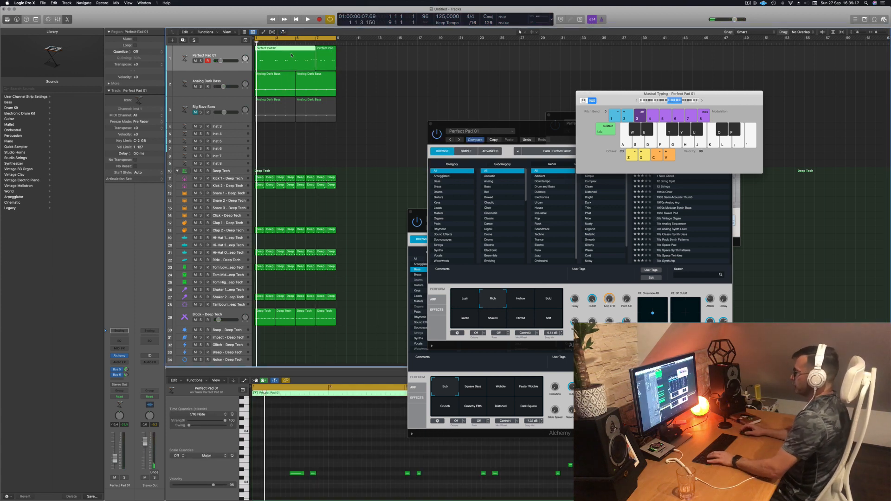
left_click_drag(291, 55, 266, 55)
key("space")
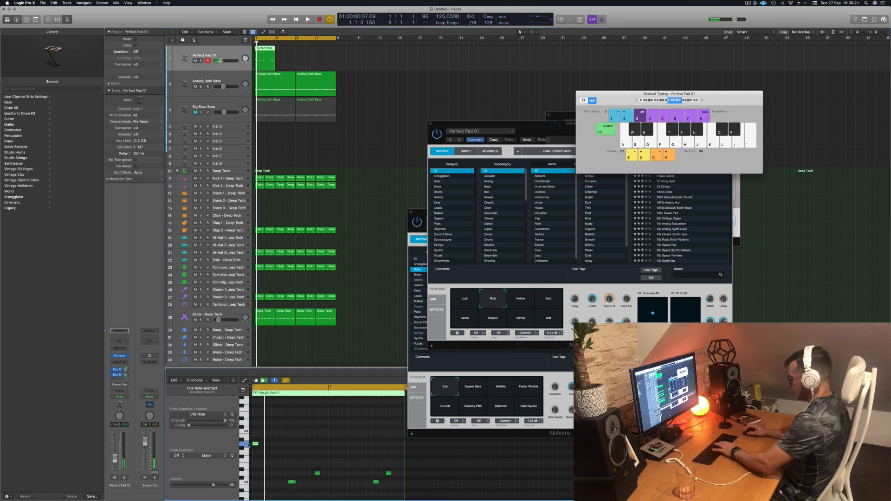
- Remove the stray high note from the two-bar pad region and tighten the timing of the remaining notes, quantizing the last two
left_click(312, 444, "ctrl+alt")
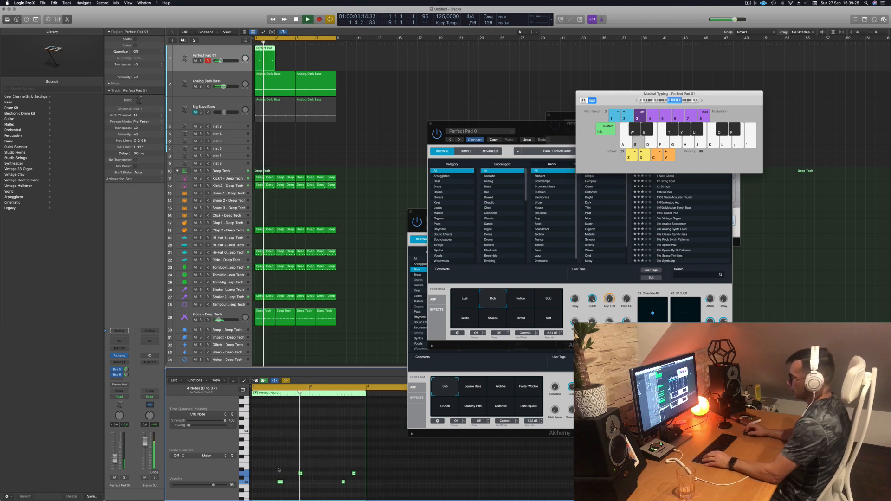
left_click(280, 482)
key("space")
key("space")
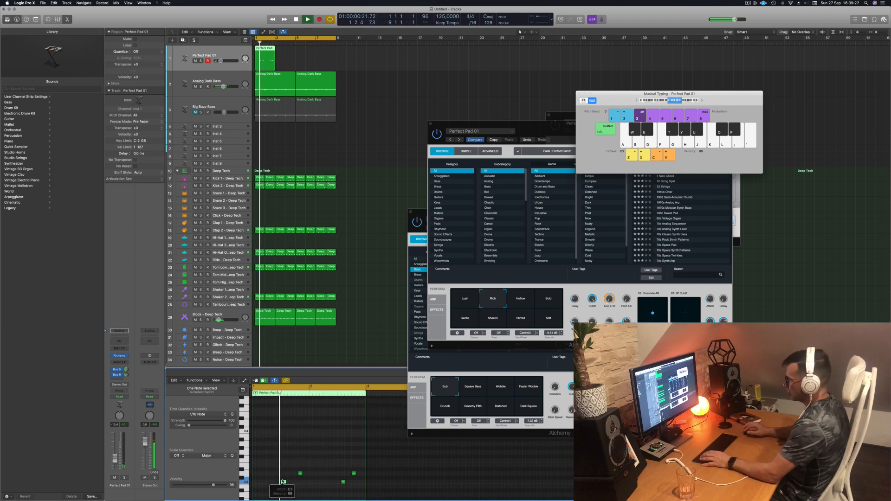
left_click_drag(302, 473, 298, 473)
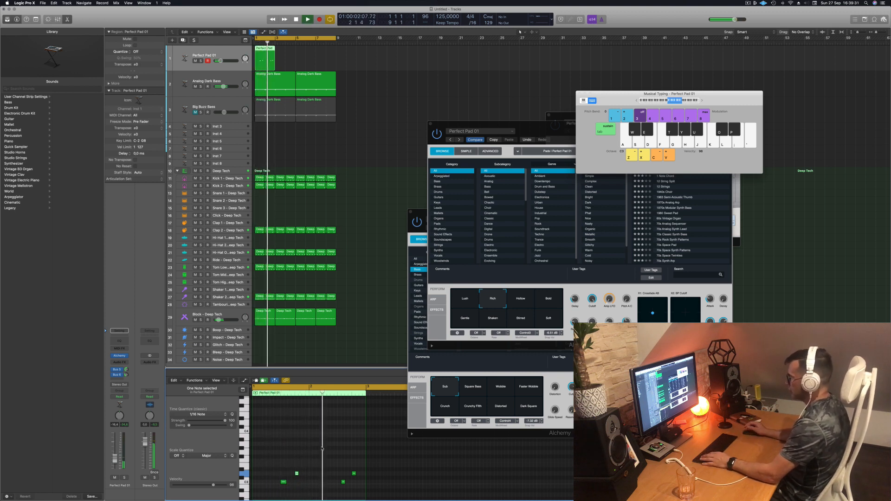
left_click_drag(330, 468, 356, 486)
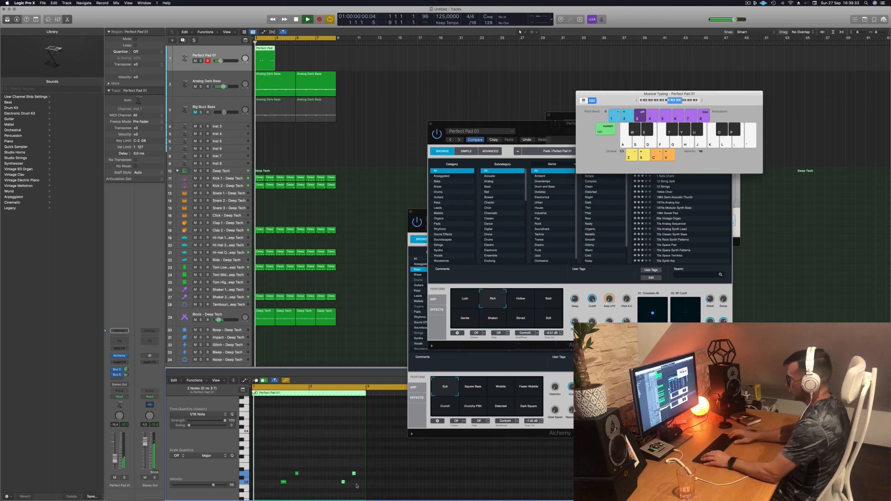
key("q")
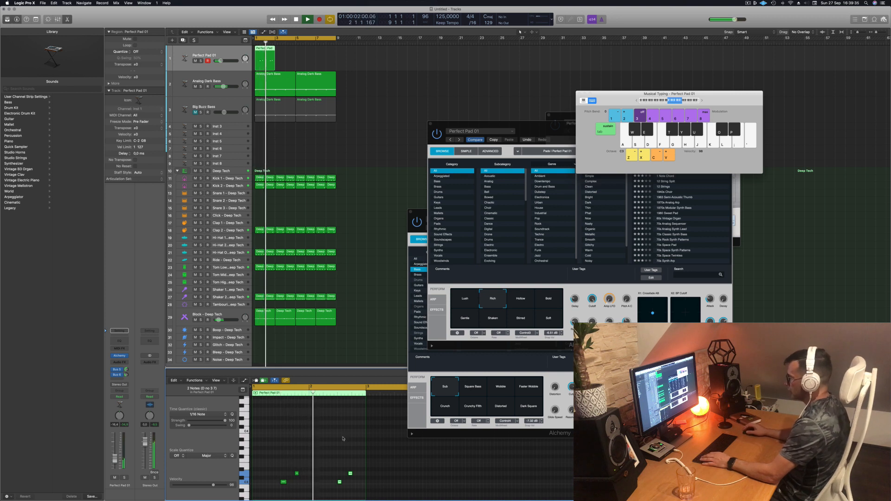
- Delete the two-bar region from the Perfect Pad 01 track
left_click(307, 22)
left_click(265, 61)
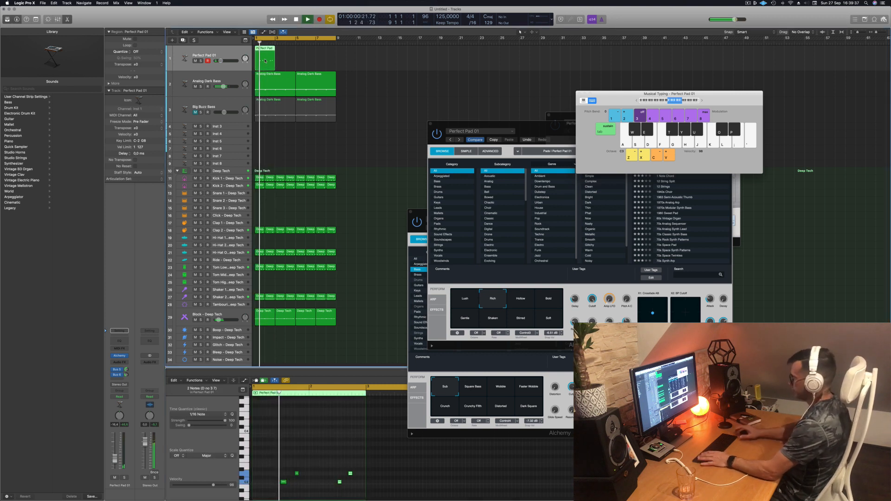
key("Delete")
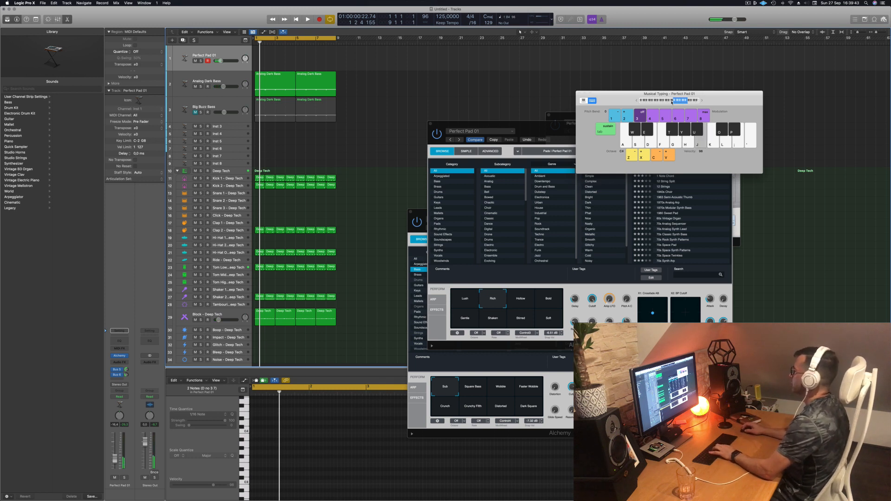
- Try the Hollow and Bold variations of the Perfect Pad 01 sound, and settle on Lush
left_click(522, 300)
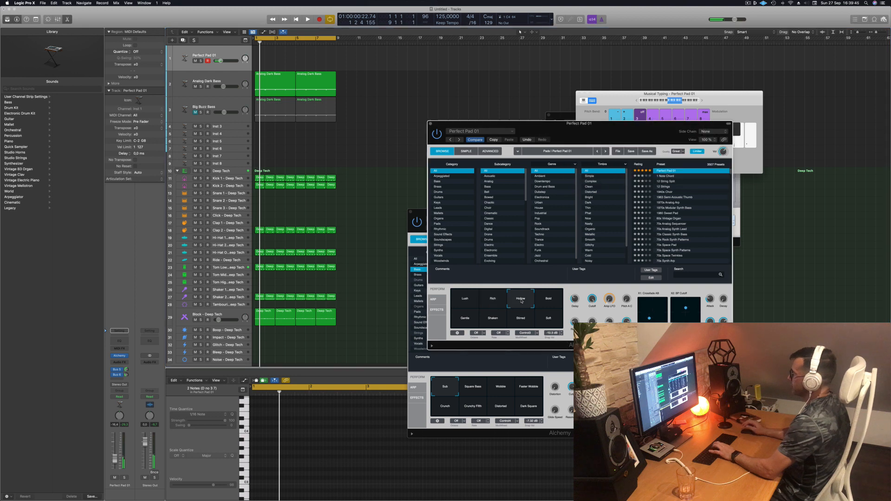
left_click(549, 300)
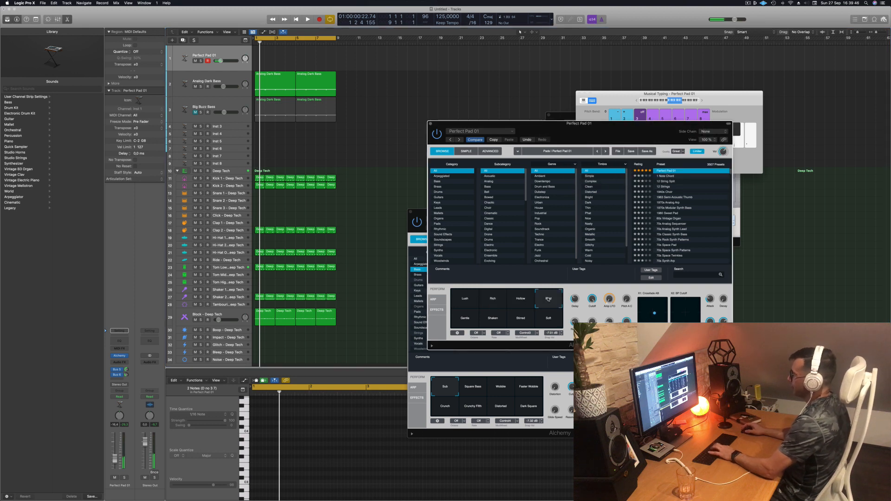
left_click(462, 302)
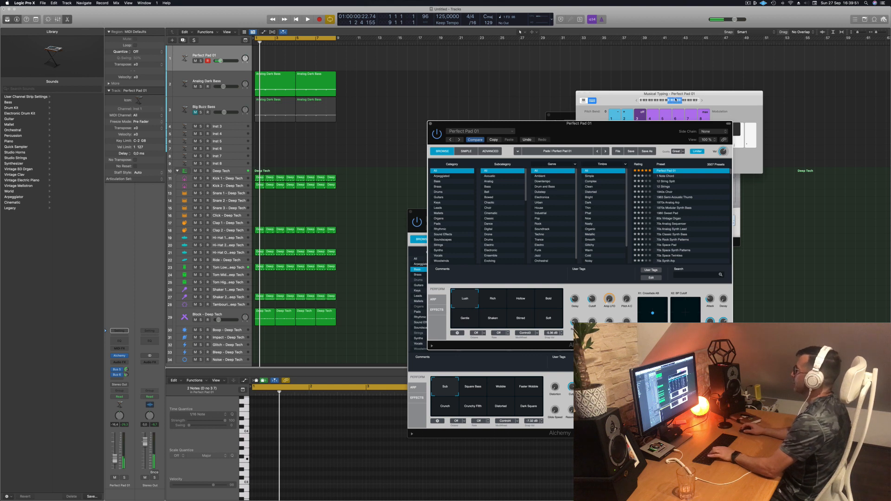
- Move the Musical Typing and Perfect Pad 01 windows aside and rehearse pad notes over the loop, setting the octave to C2
left_click_drag(676, 100, 723, 95)
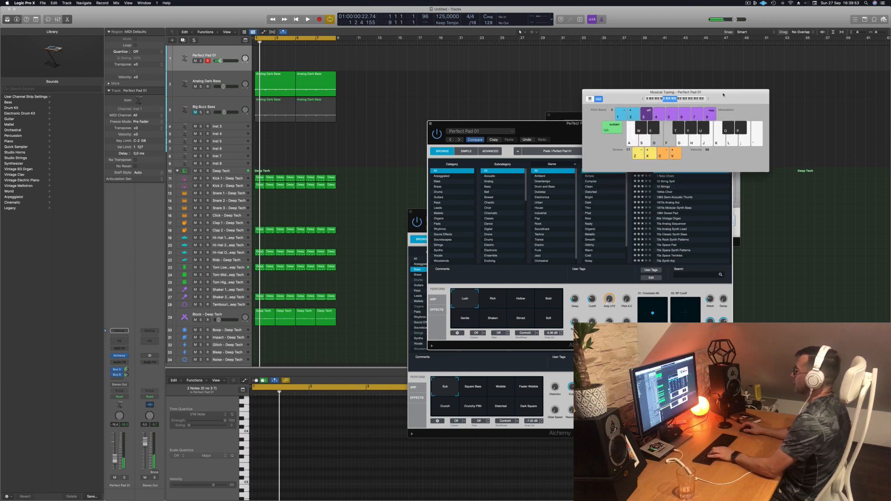
left_click_drag(541, 124, 660, 151)
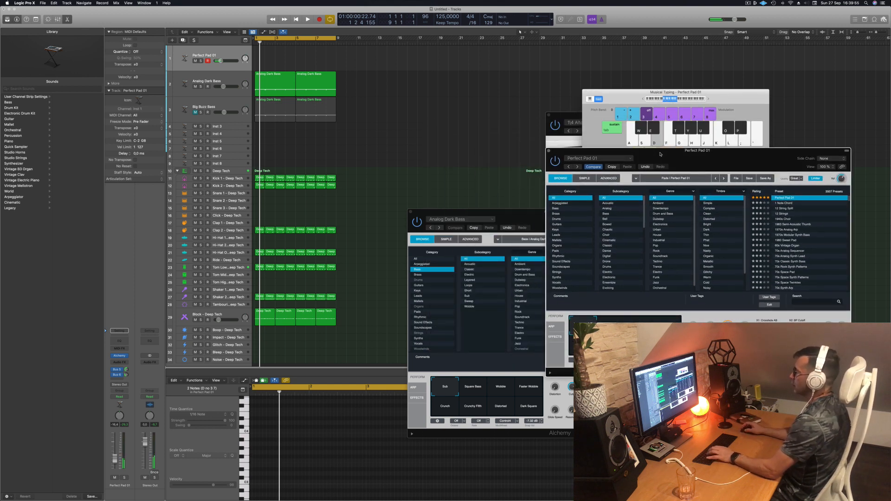
key("space")
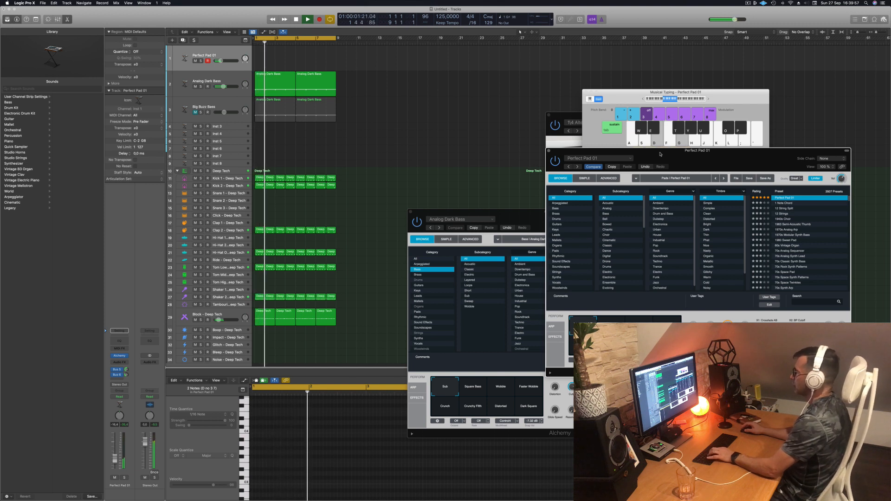
key("a")
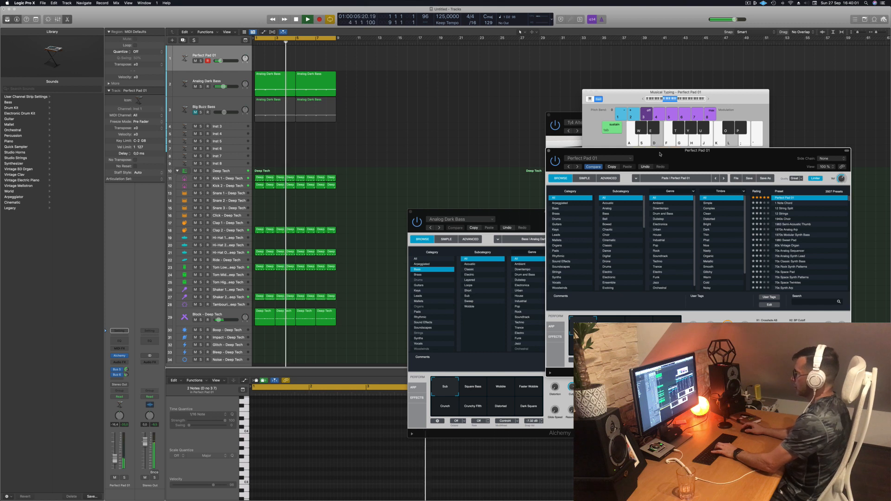
key("semicolon")
left_click(707, 99)
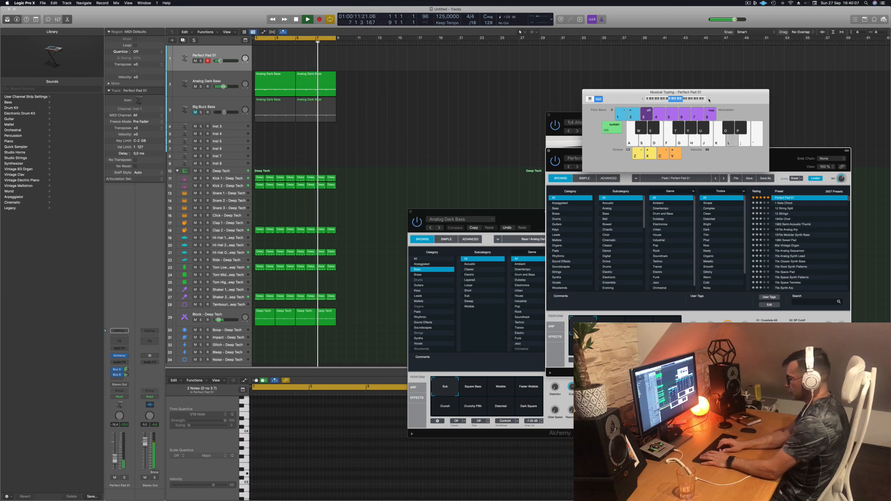
- Record three sustained one-bar notes of the same pitch at bars 1, 3 and 5 on the Perfect Pad 01 track
key("r")
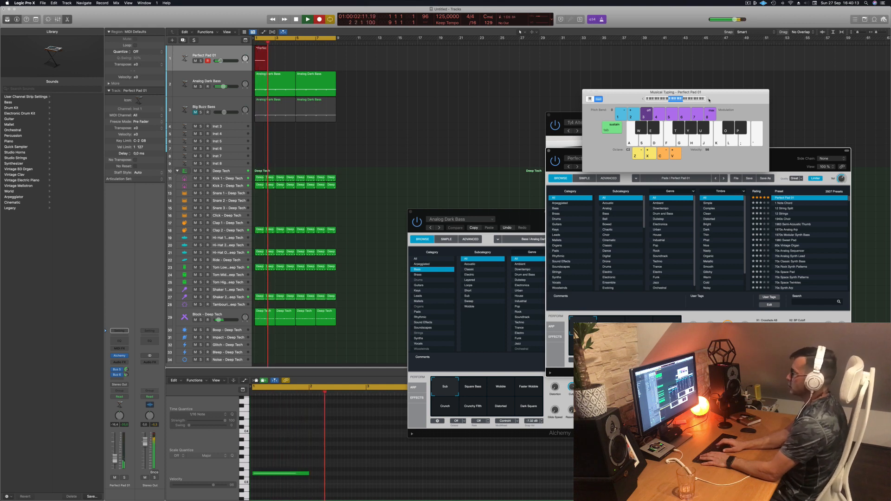
key("l")
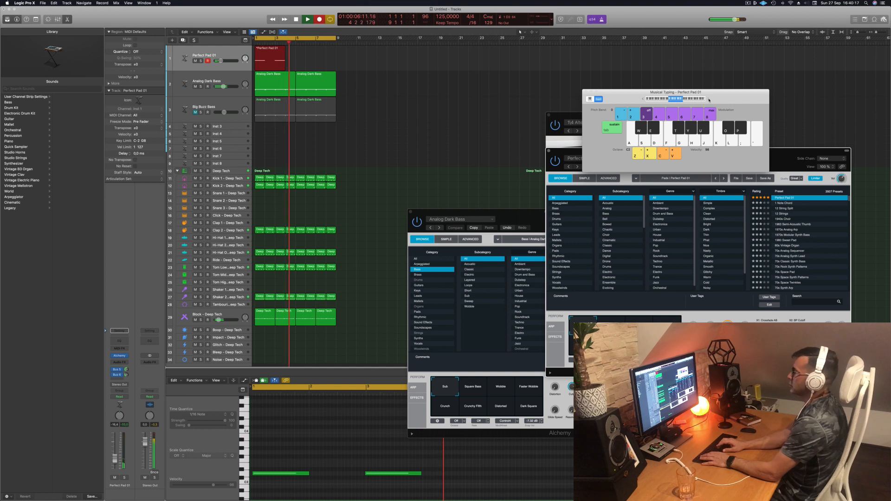
key("l")
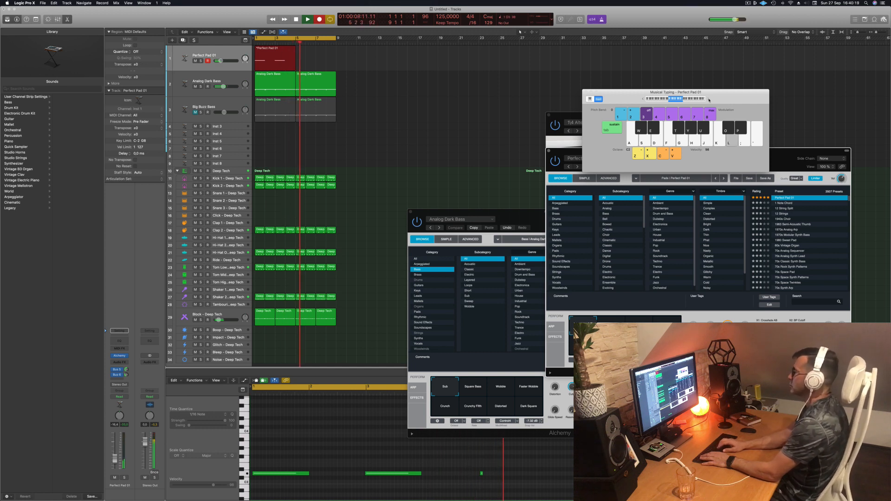
key("space")
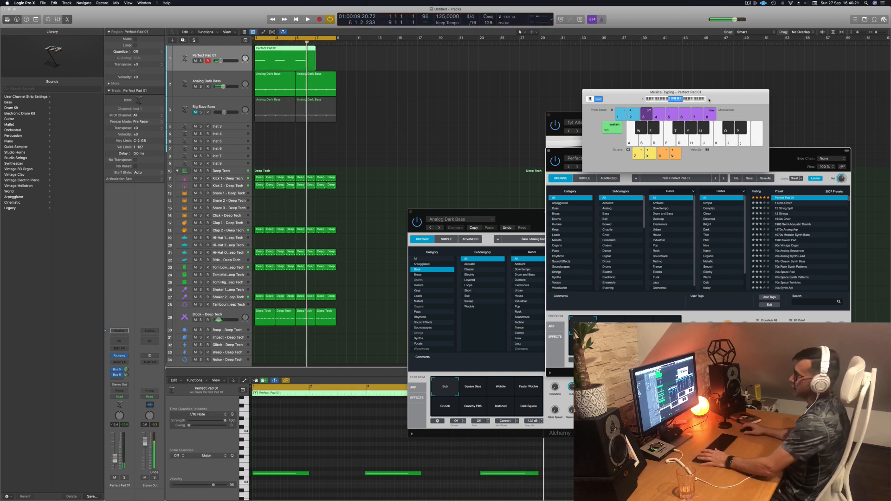
- Select all three recorded pad notes and quantize them to 1/16 notes
left_click(387, 499)
key("super+a")
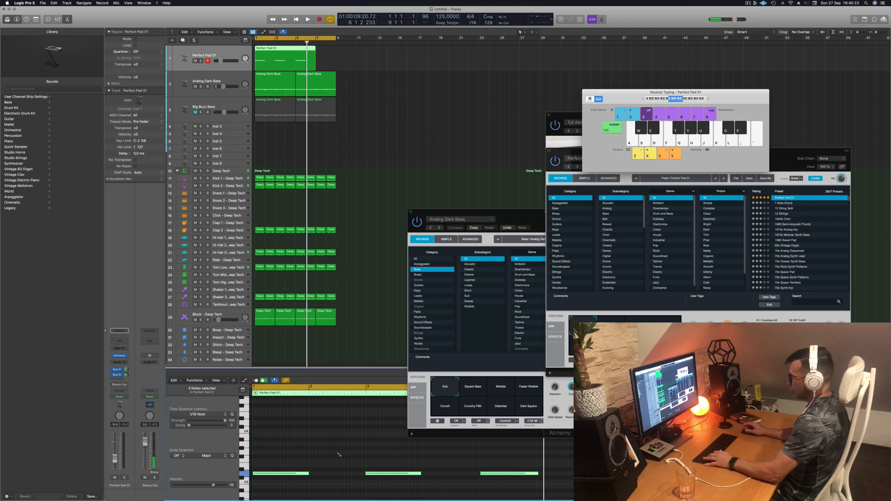
key("space")
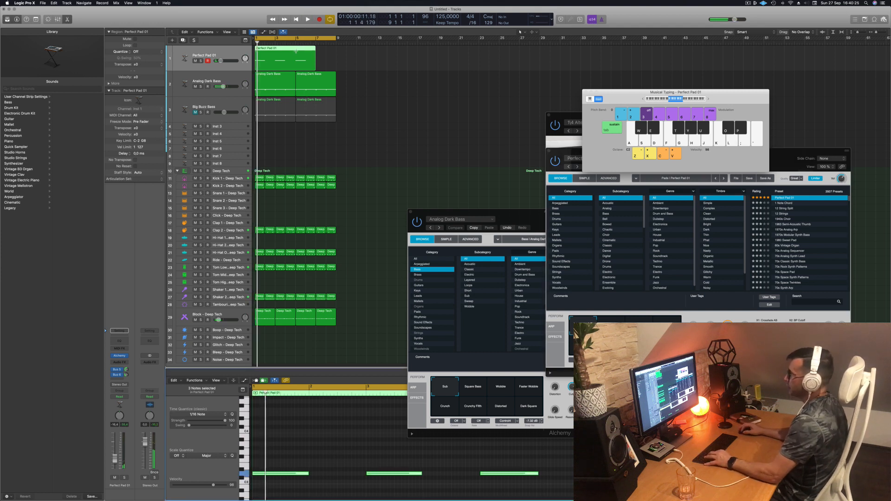
- Cut the Perfect Pad 01 region to four bars, copy it to bar 5 to fill the loop, and play it back
left_click(296, 50)
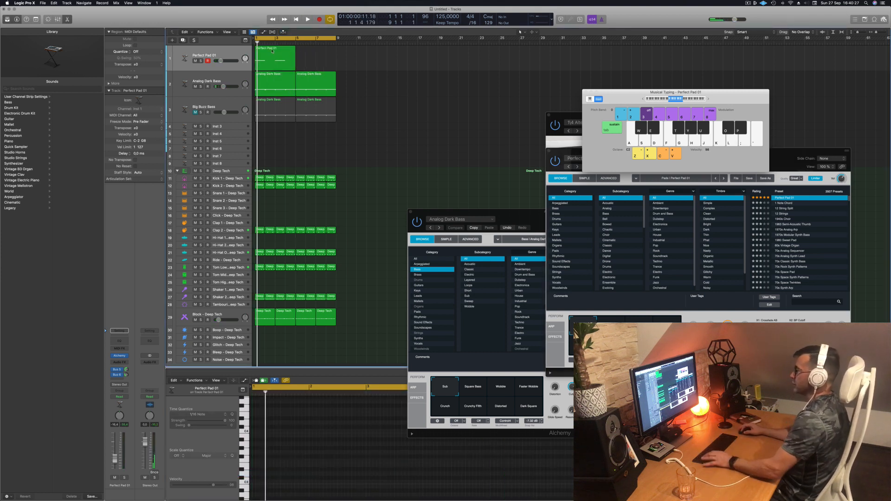
left_click_drag(266, 54, 306, 55)
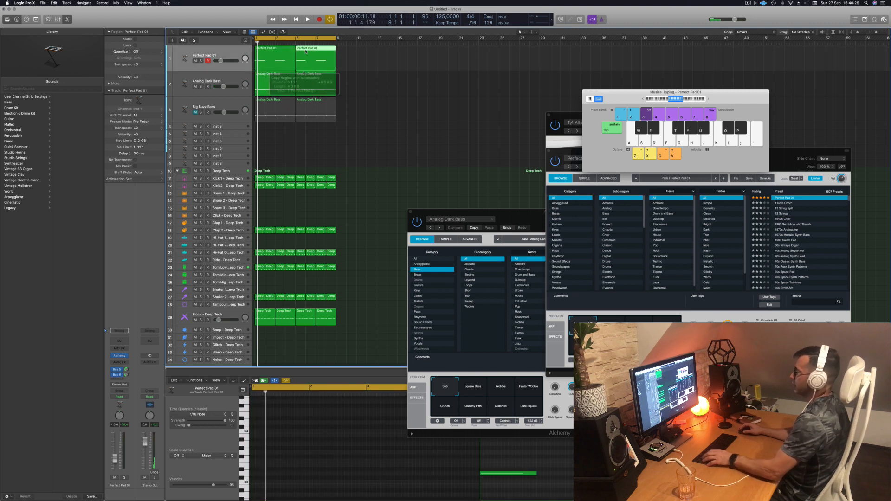
key("space")
left_click(215, 54)
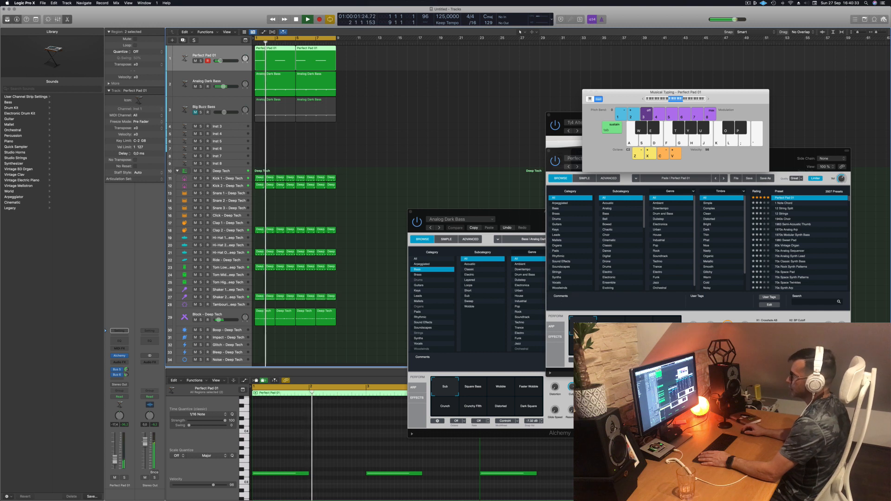
- Audition the Rich, Hollow, Bold and Gentle variations of Perfect Pad 01 over the loop, choose Lush, and close the instrument window
left_click(390, 187)
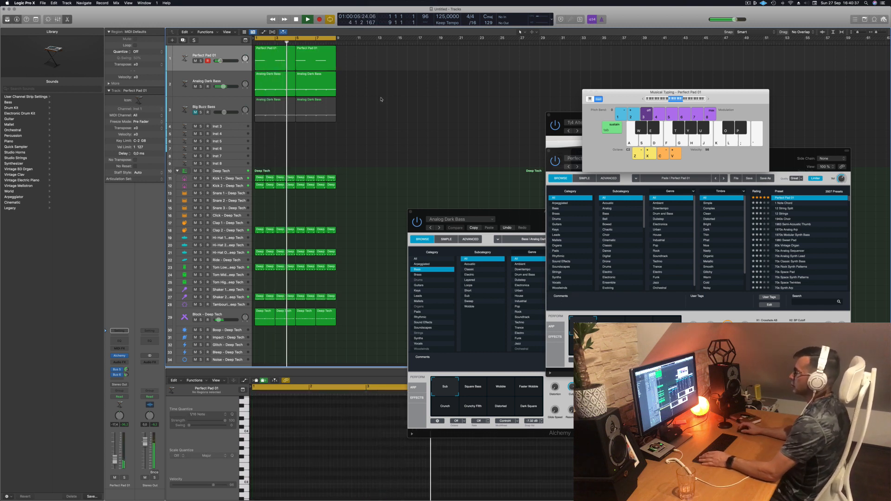
left_click(234, 56)
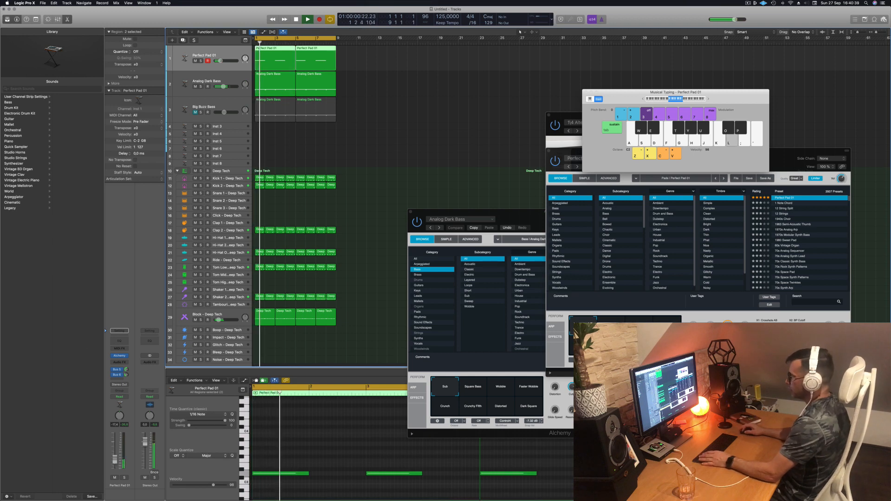
left_click_drag(806, 154, 712, 100)
left_click(518, 273)
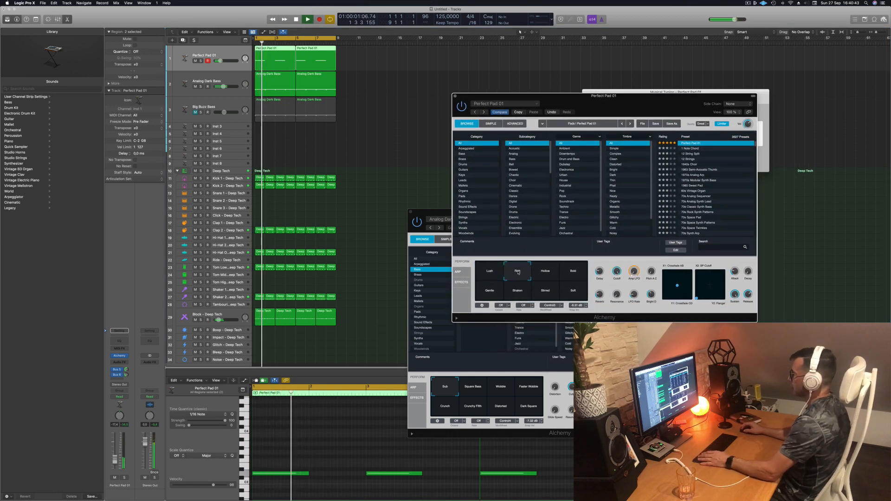
left_click(543, 273)
left_click(577, 272)
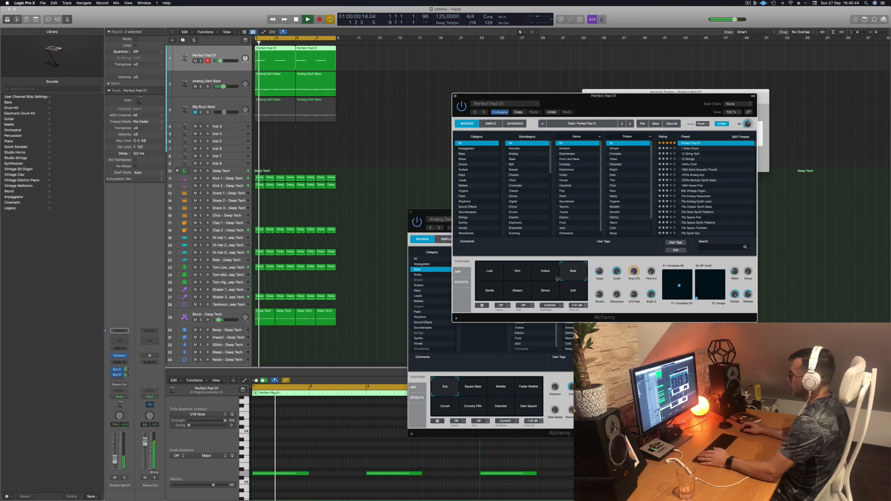
left_click(489, 292)
key("space")
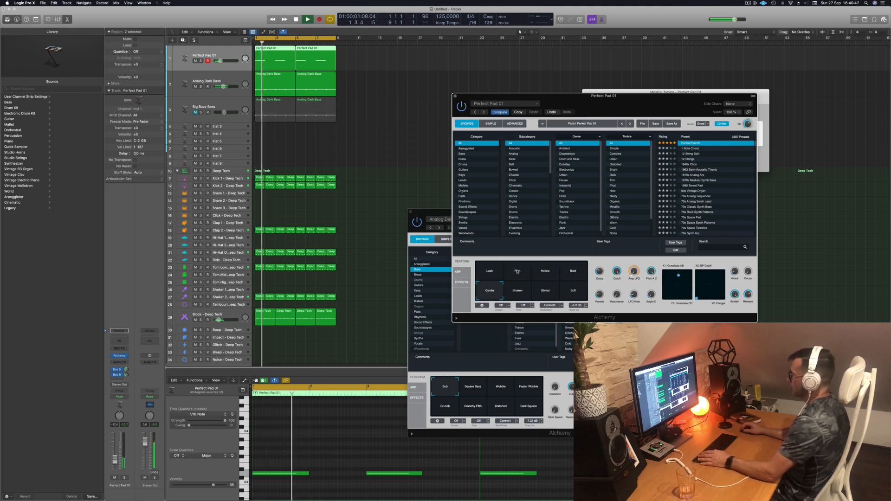
left_click(518, 272)
left_click(479, 273)
key("space")
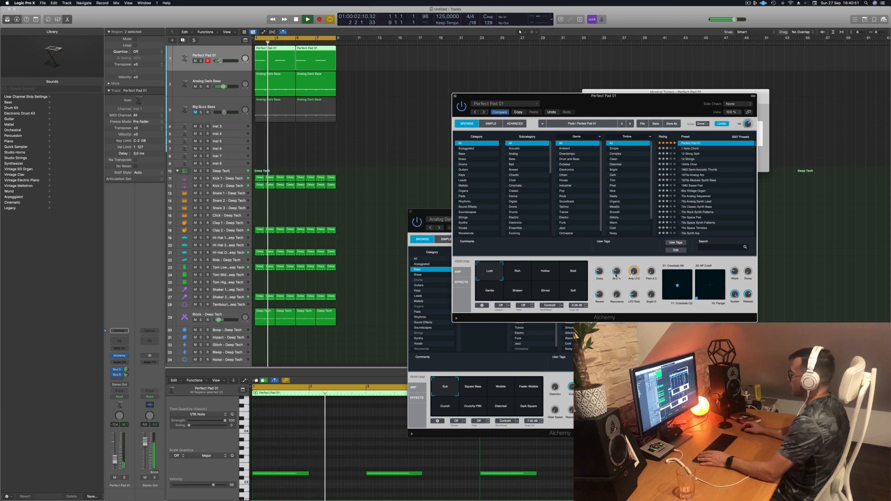
left_click(455, 97)
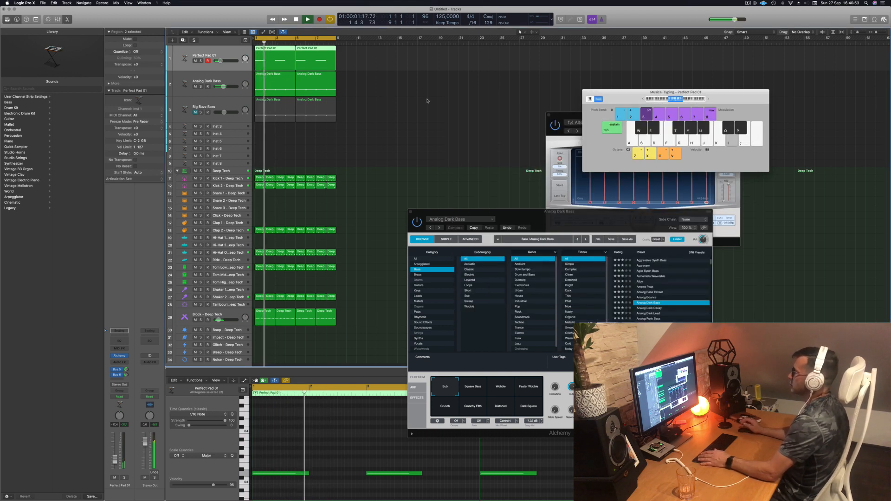
- Copy the first Analog Dark Bass region onto the Inst 3 track at the same bars and stop playback
scroll(326, 117, "down", 1)
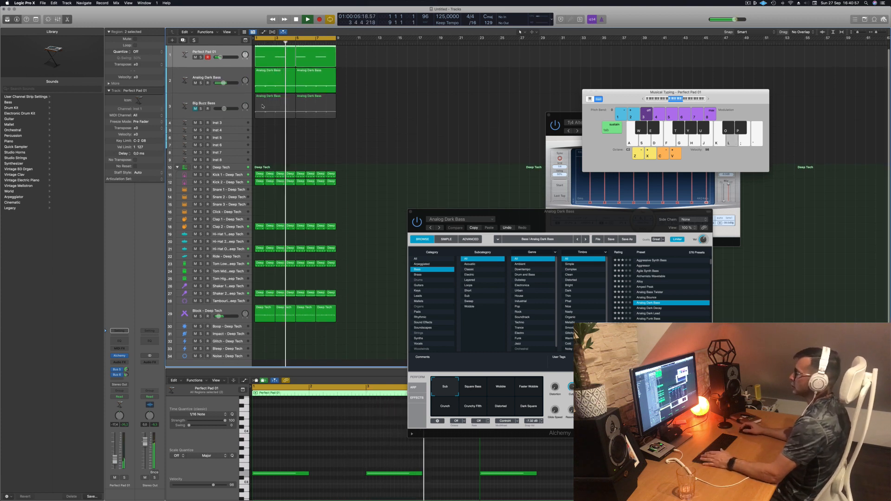
left_click(268, 75)
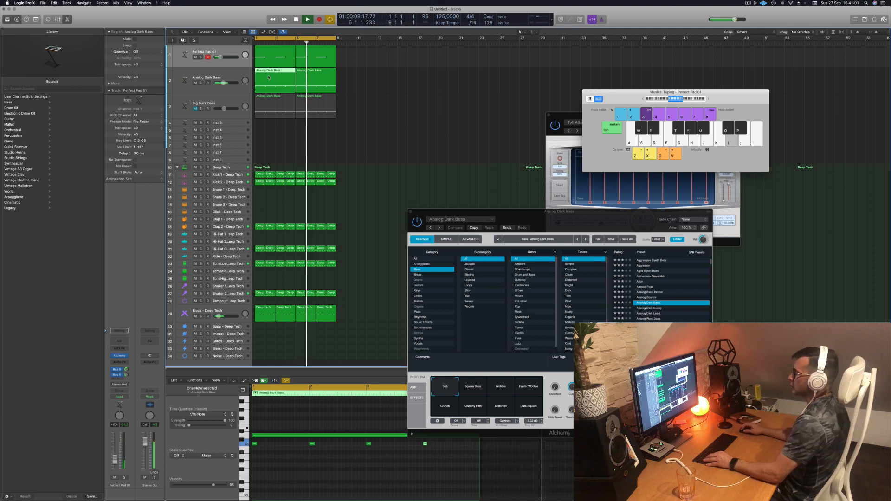
left_click_drag(268, 75, 268, 122)
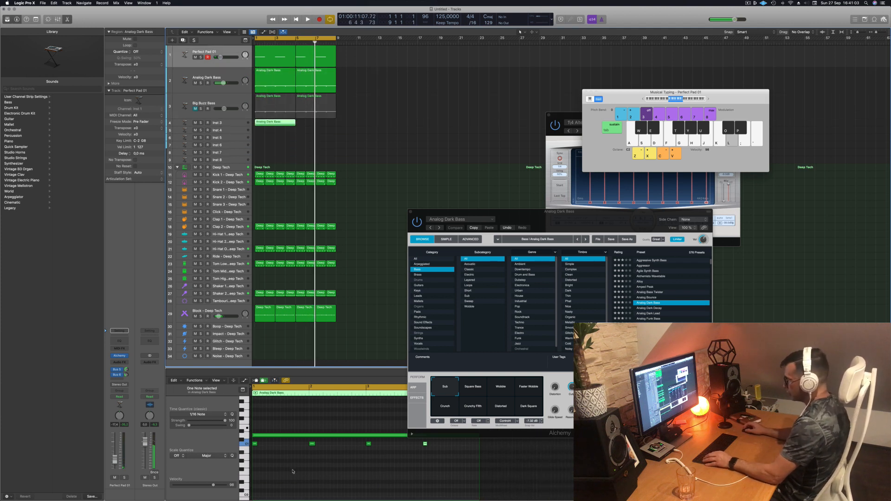
key("space")
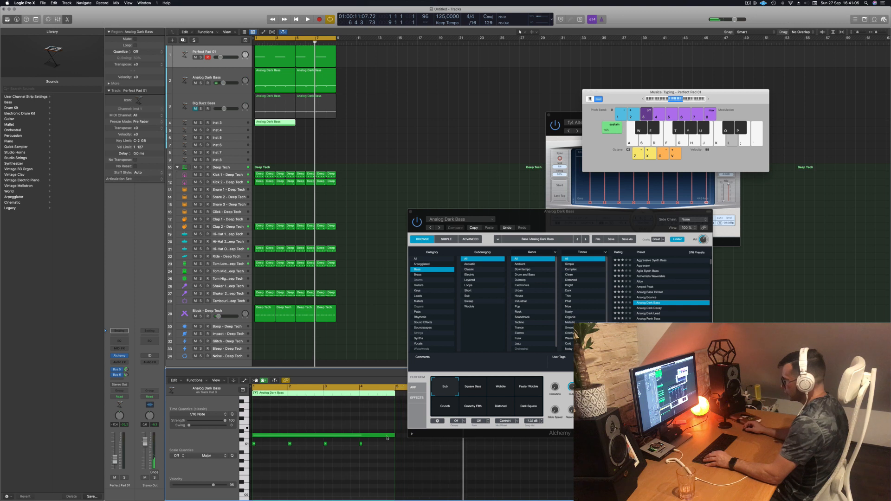
- Reduce the copied region on Inst 3 to a single short two-note stab at bar 2, and play the loop from the start
left_click_drag(393, 435, 388, 459)
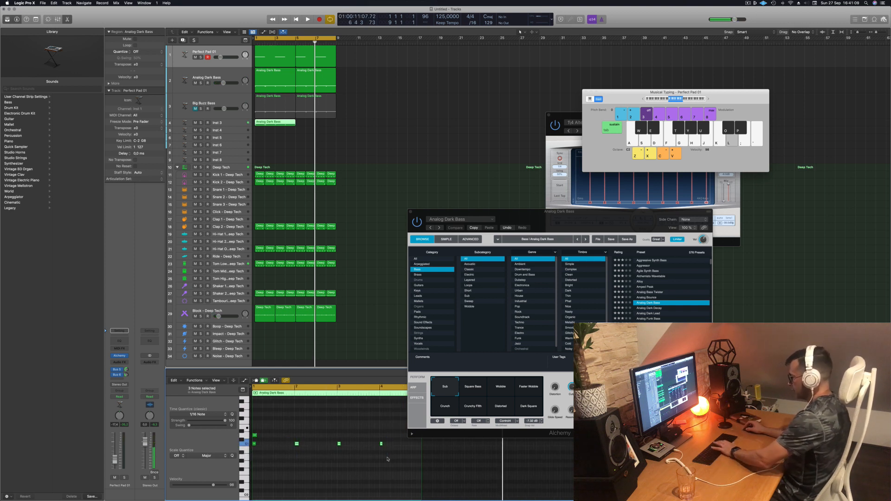
left_click_drag(300, 434, 250, 459)
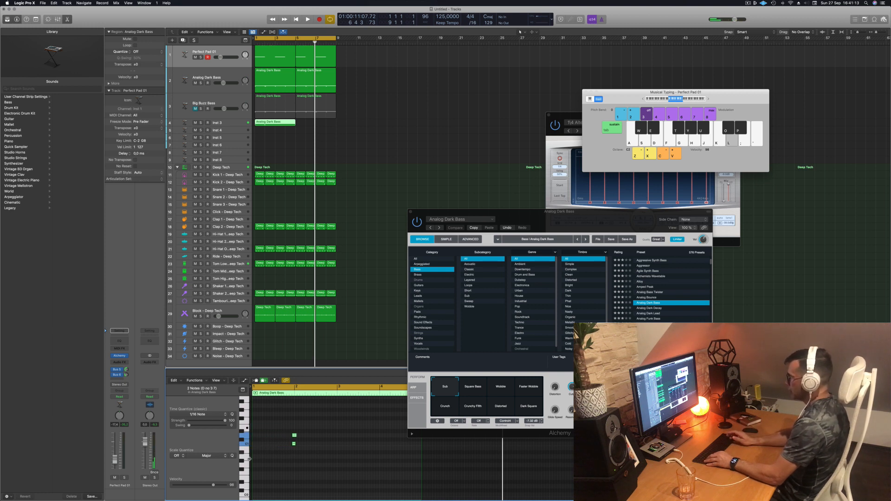
key("Return")
key("space")
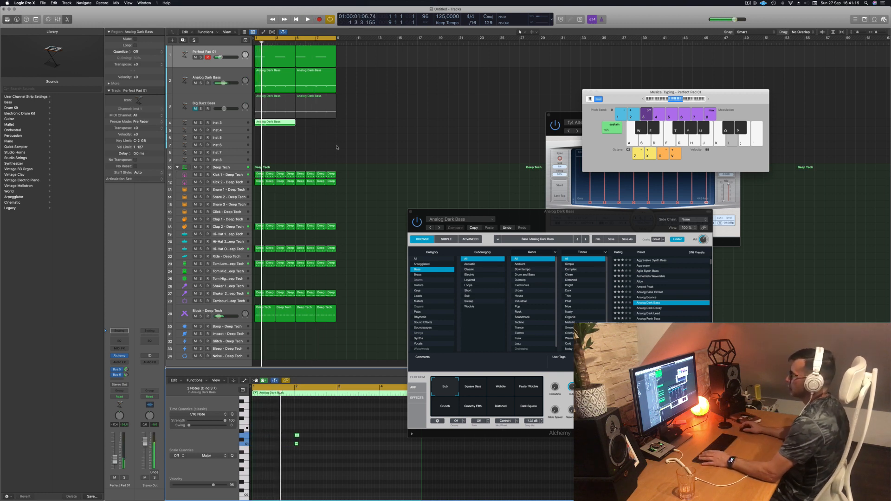
- Cut the Inst 3 region to two bars, delete the remainder, and copy the two-bar region to fill the eight-bar loop
left_click(223, 122)
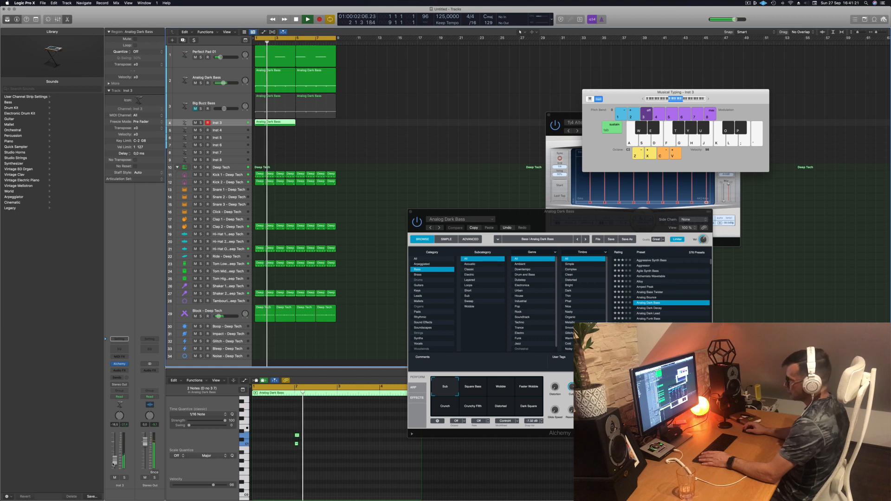
double_click(276, 124, "super")
left_click(282, 125)
key("Delete")
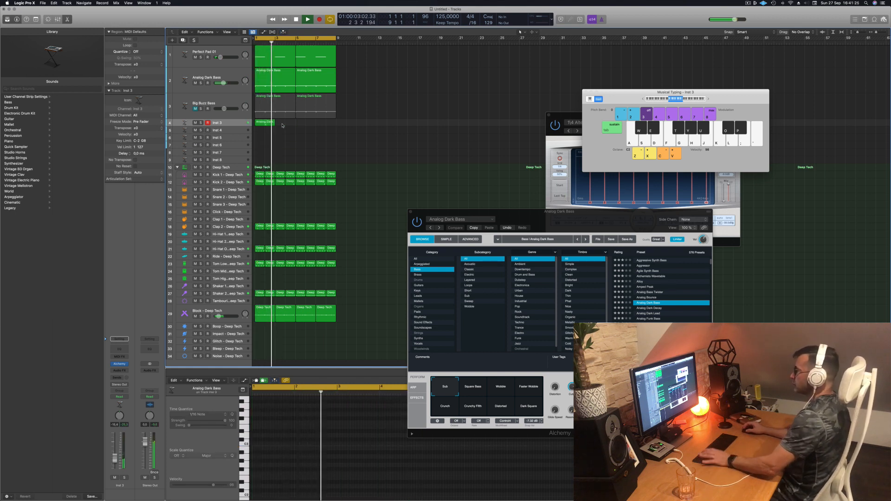
left_click_drag(265, 122, 307, 125)
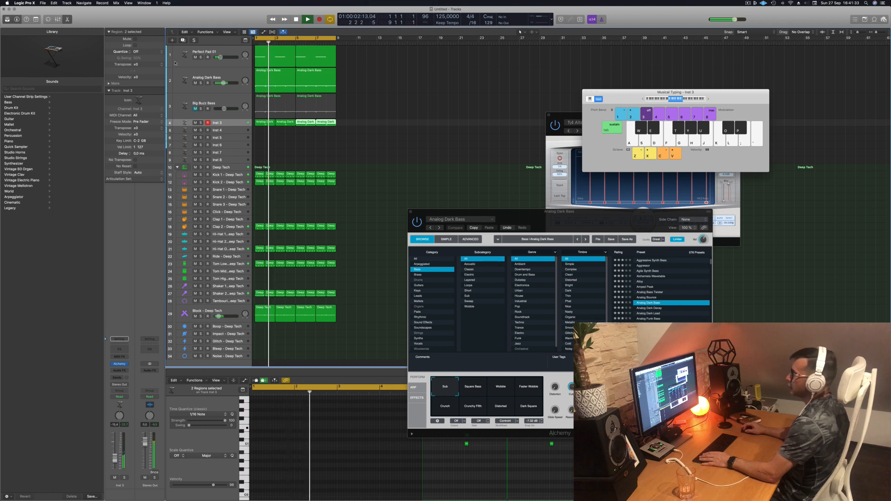
- Show the toolbar, enlarge the Inst 3 track, select its regions, and open its Alchemy instrument with the Motion Pad variation
key("ctrl+alt+super+t")
key("ctrl+z")
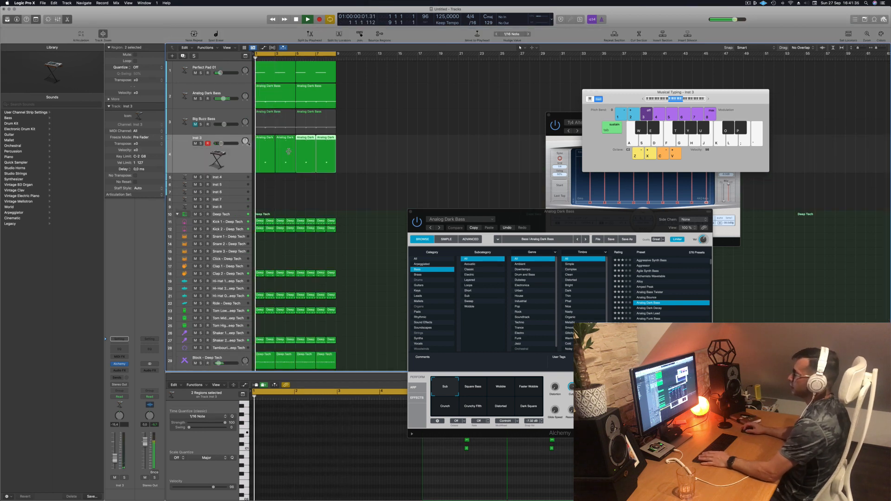
left_click(230, 151)
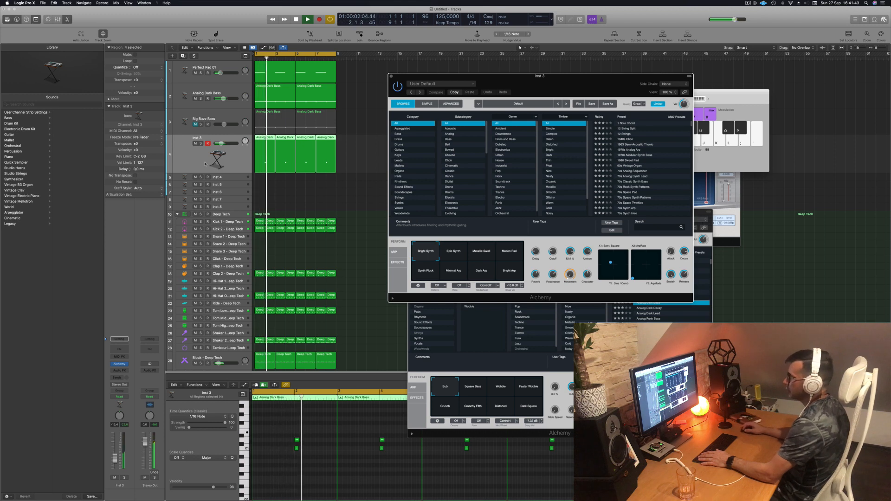
key("Return")
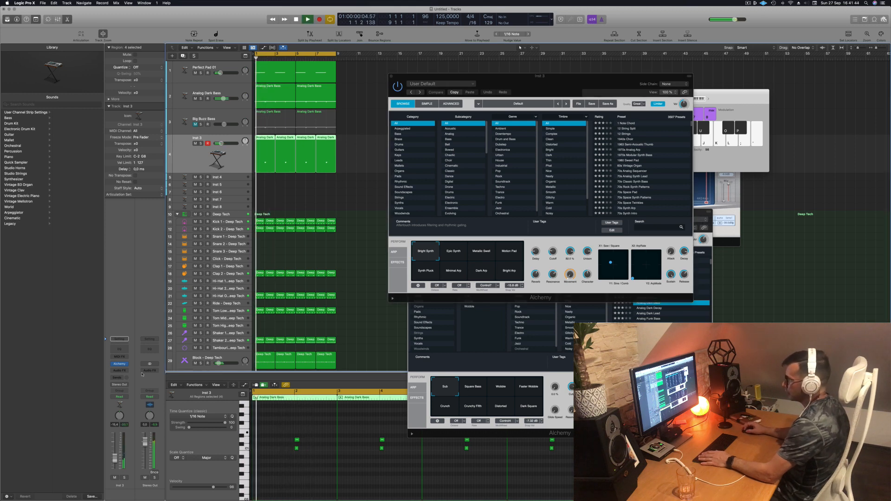
left_click(119, 365)
left_click(119, 364)
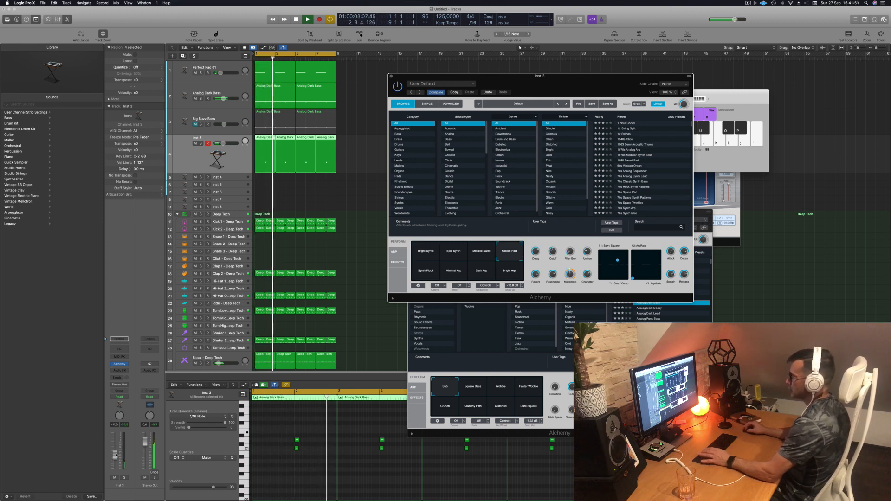
- Add sends to Bus 5 and Bus 6 on the Inst 3 channel
left_click(120, 377)
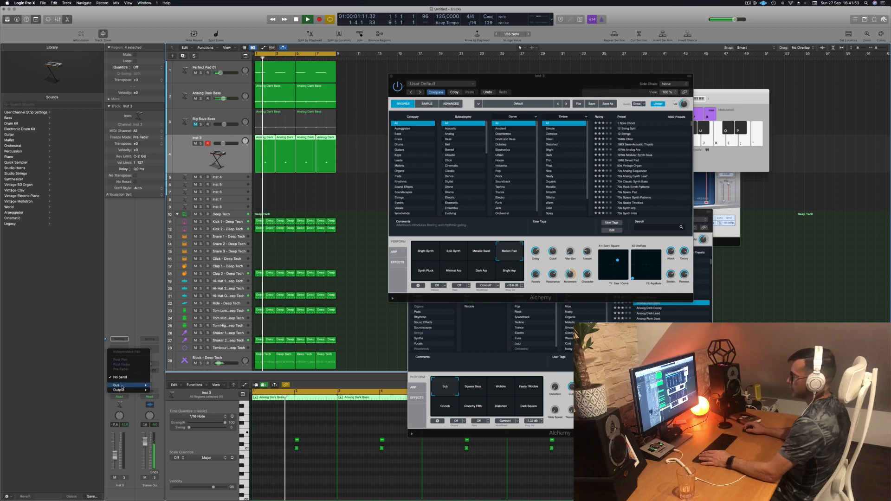
mouse_move(122, 385)
left_click(167, 331)
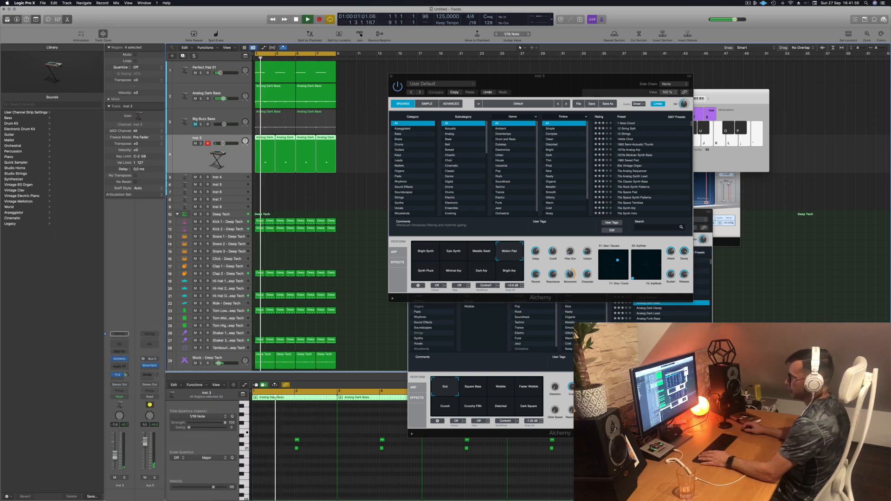
left_click(119, 379)
mouse_move(116, 387)
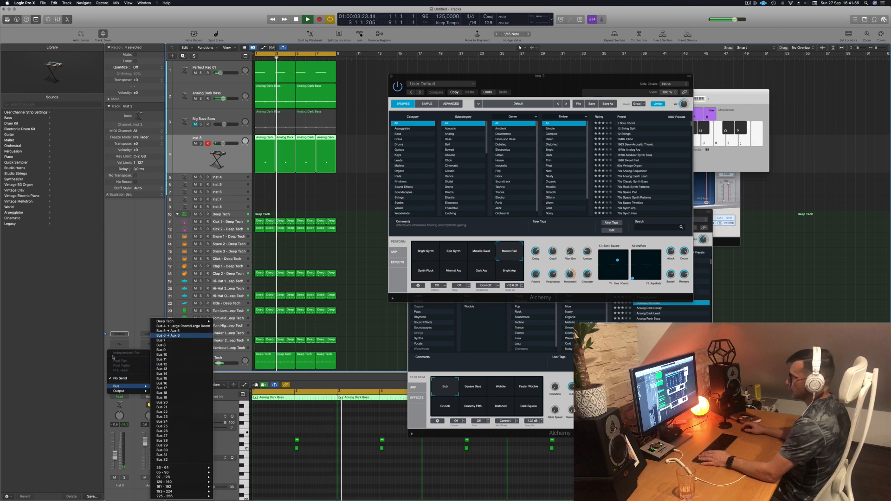
left_click(167, 336)
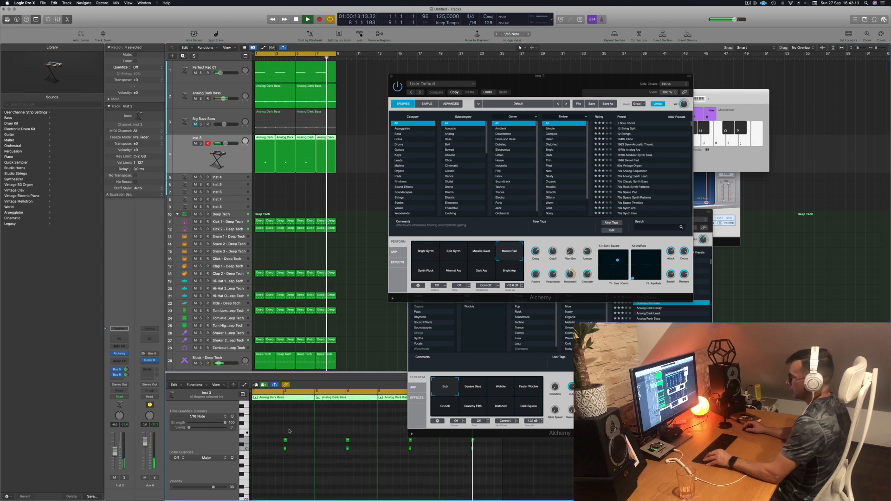
- Try adding a higher copy of the upper stab notes across all four Inst 3 regions, and undo the change
left_click_drag(268, 429, 416, 441)
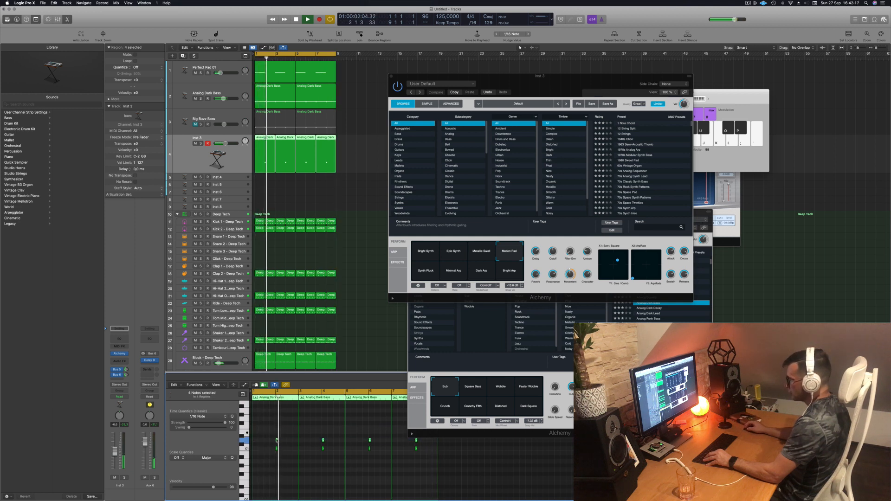
left_click_drag(276, 440, 277, 433)
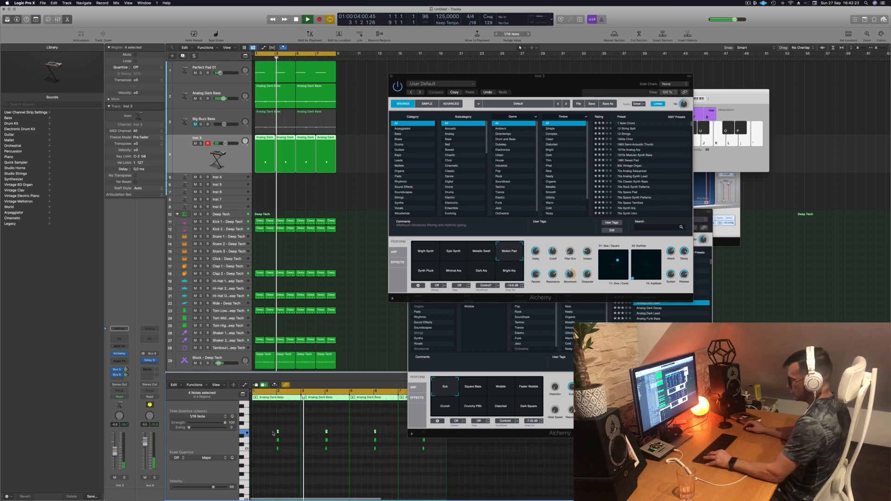
key("super+z")
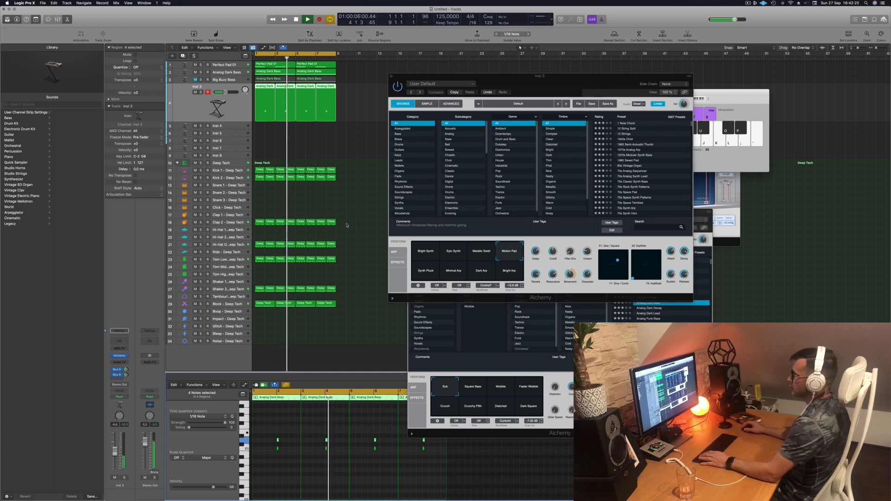
- Audition Alchemy's Bright Arp variation on Inst 3, lower the track's volume slightly, and try the Synth Pluck variation
key("Return")
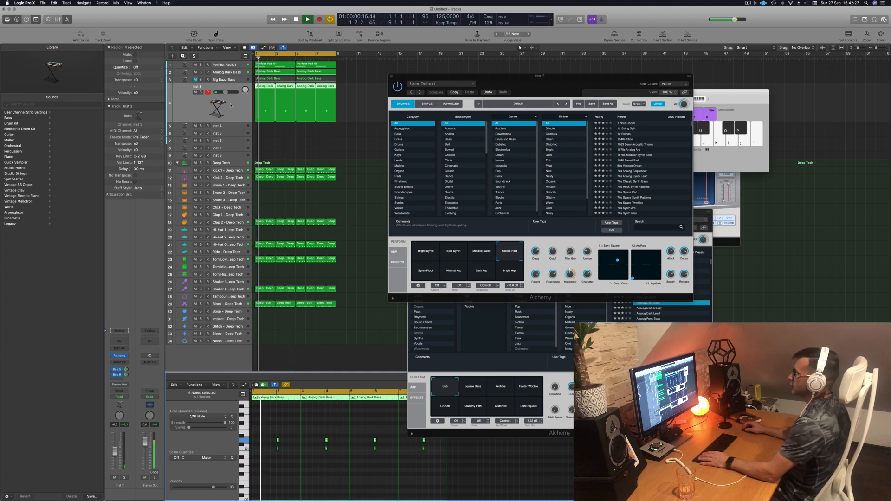
left_click(509, 271)
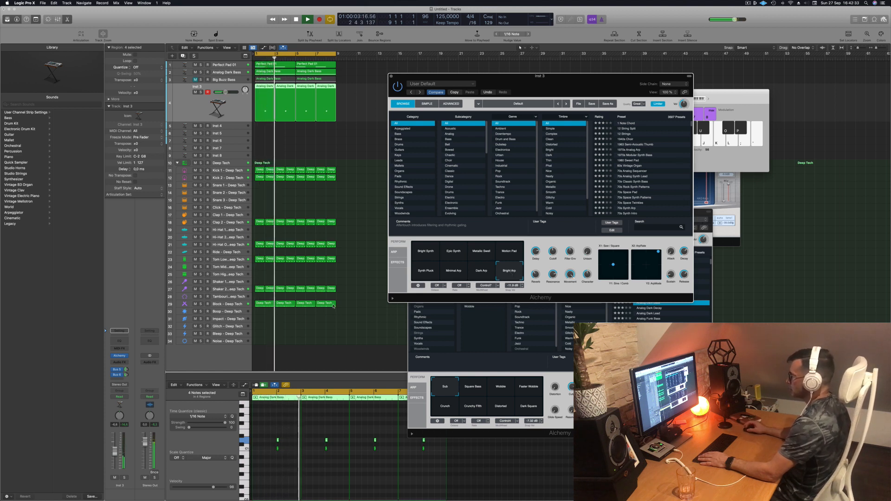
left_click_drag(115, 453, 114, 457)
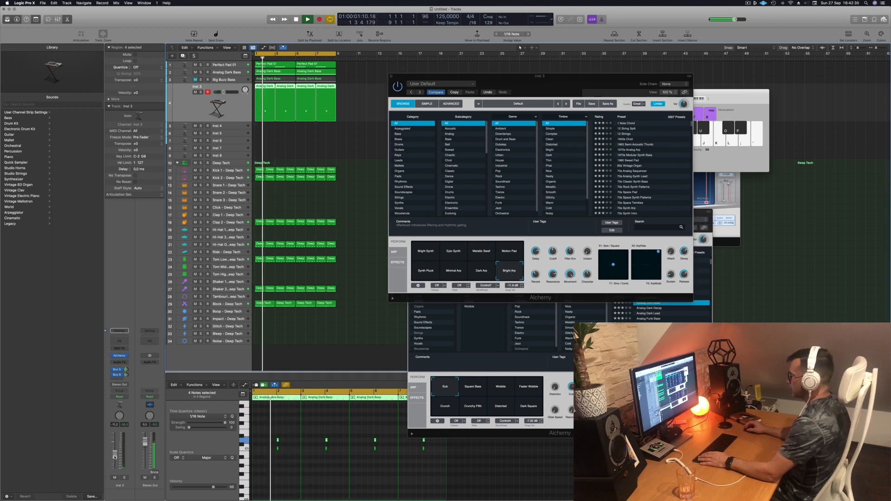
left_click(425, 270)
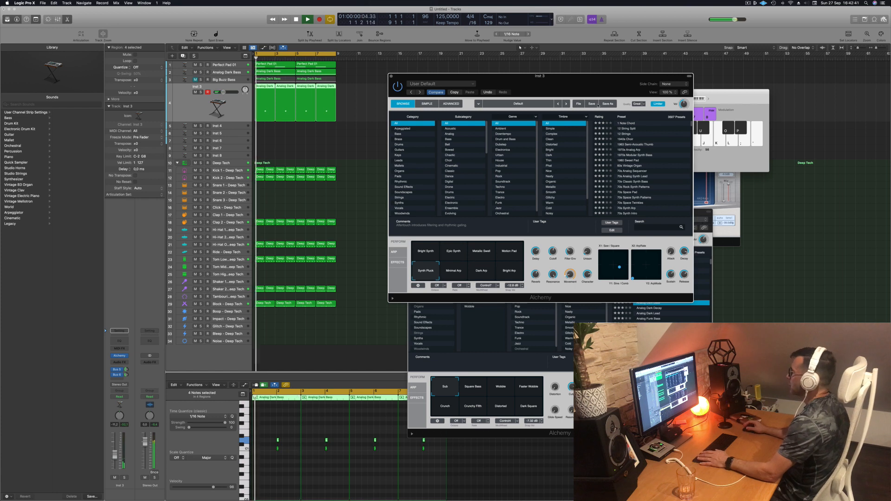
- Audition the 1 Note Chord preset on the stab track with its volume slightly raised, and load the 12 String Split preset
left_click(626, 124)
left_click_drag(600, 85, 582, 75)
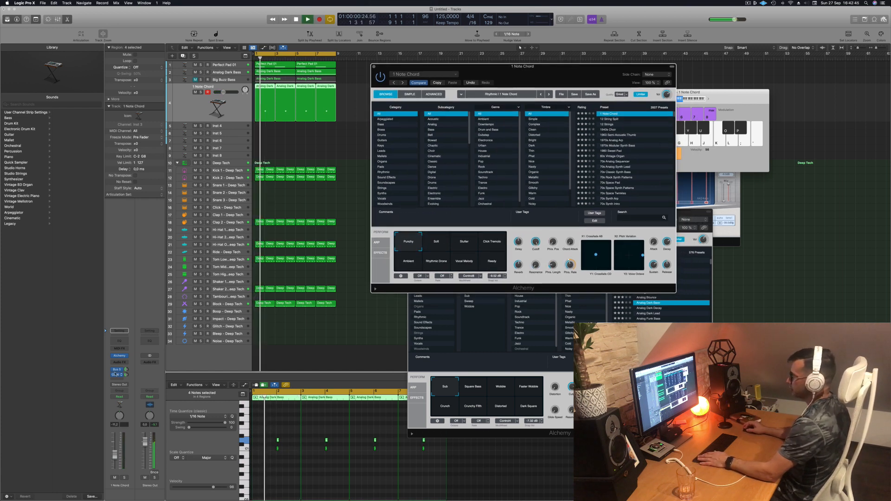
left_click_drag(223, 92, 224, 92)
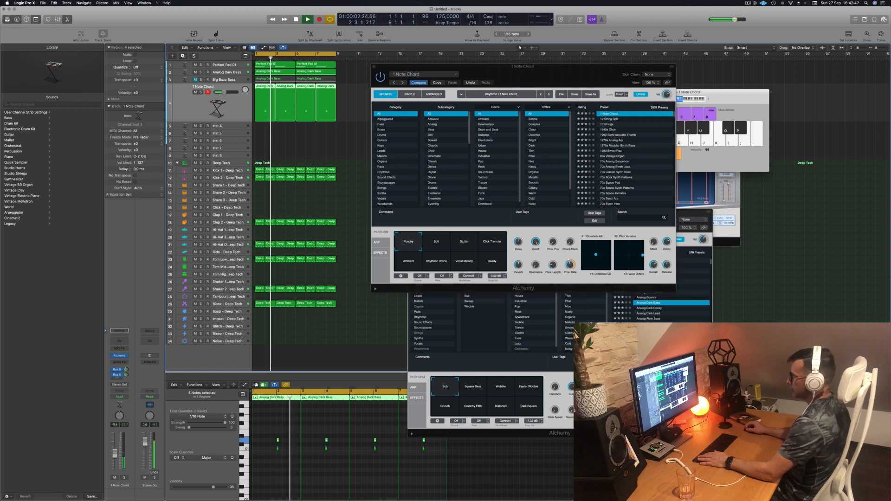
left_click(614, 119)
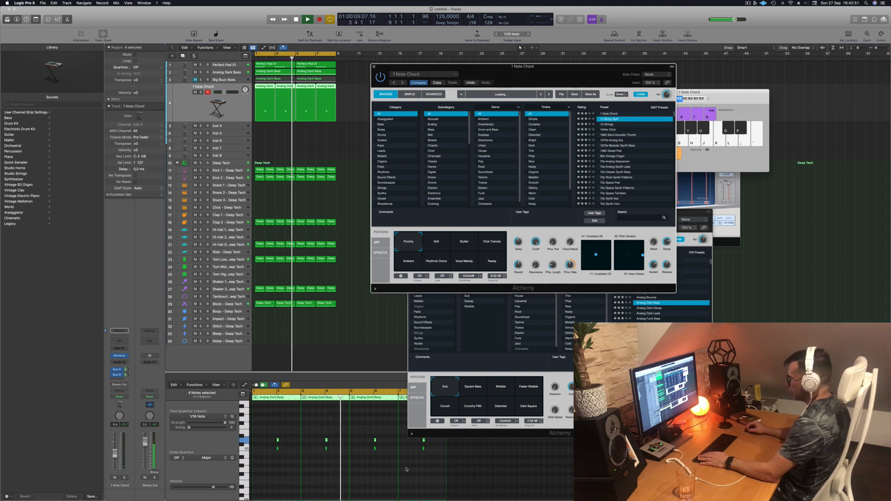
- Lengthen all the stab notes across the four regions
left_click_drag(273, 431, 428, 449)
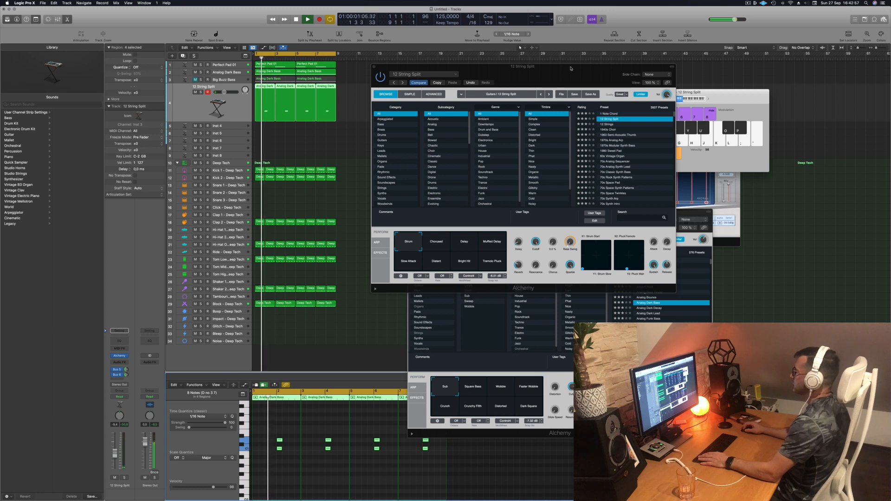
mouse_move(567, 70)
left_mouse_down()
mouse_move(619, 58)
mouse_move(553, 75)
left_mouse_up()
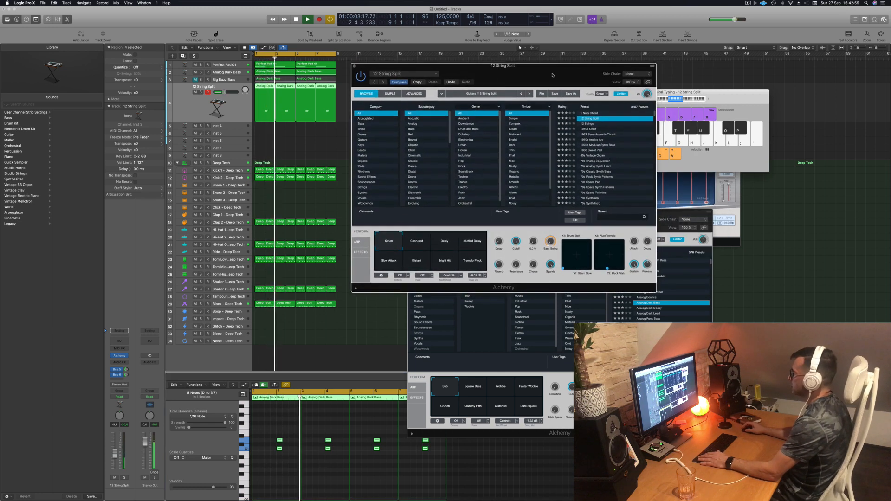
- Audition the 1963 Semi-Acoustic Thumb, 1970s Modular Synth Bass with its Glide 2 variation, and 60s Vintage Organ presets on the stab track
left_click(601, 134)
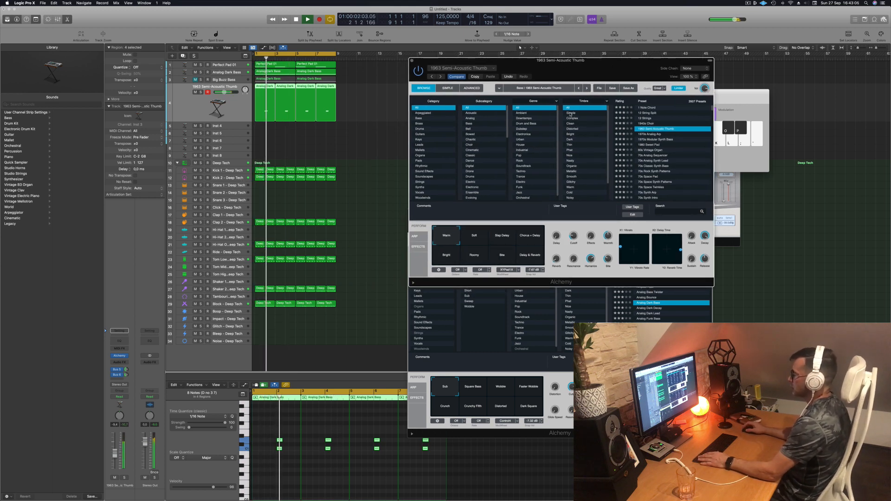
left_click(201, 92)
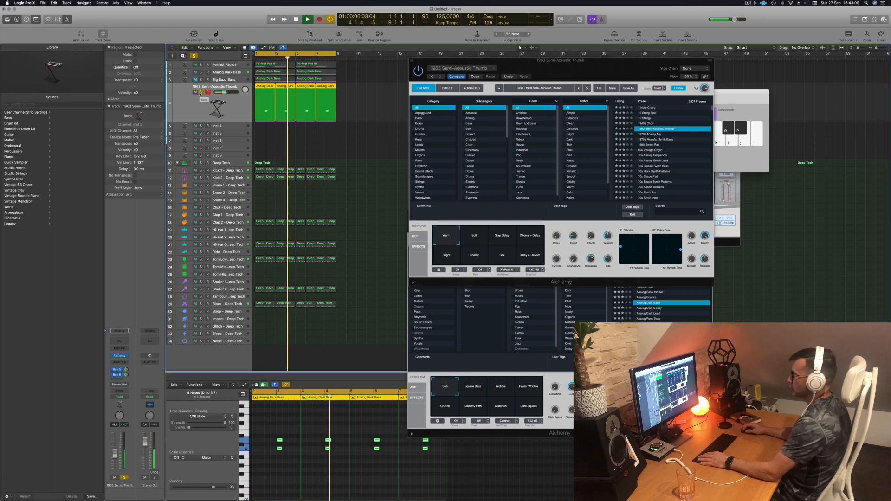
left_click(200, 91)
left_click(654, 140)
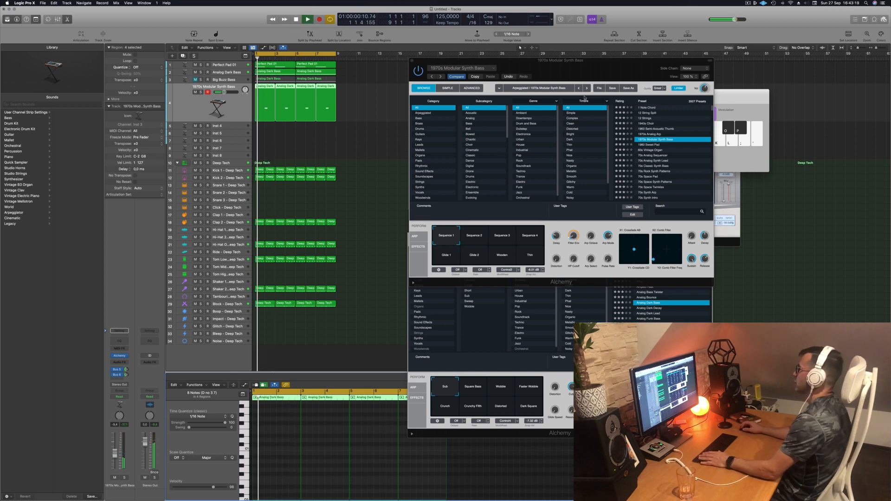
left_click_drag(596, 69, 569, 70)
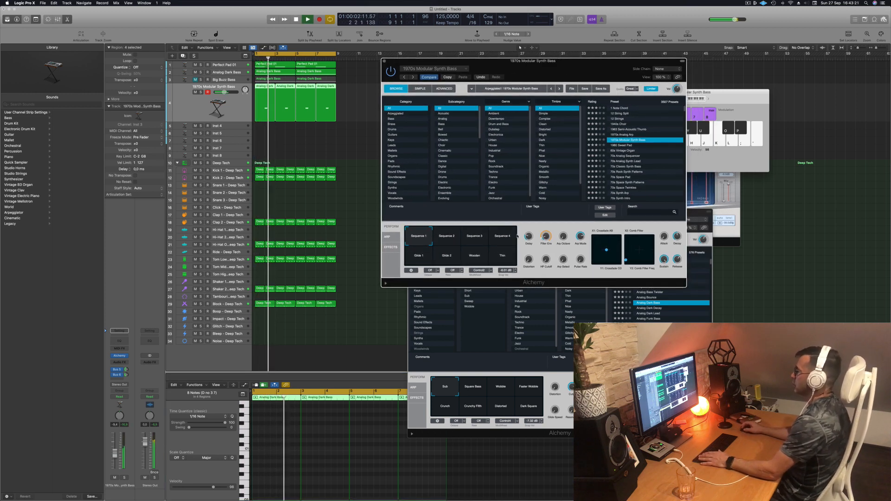
left_click(446, 259)
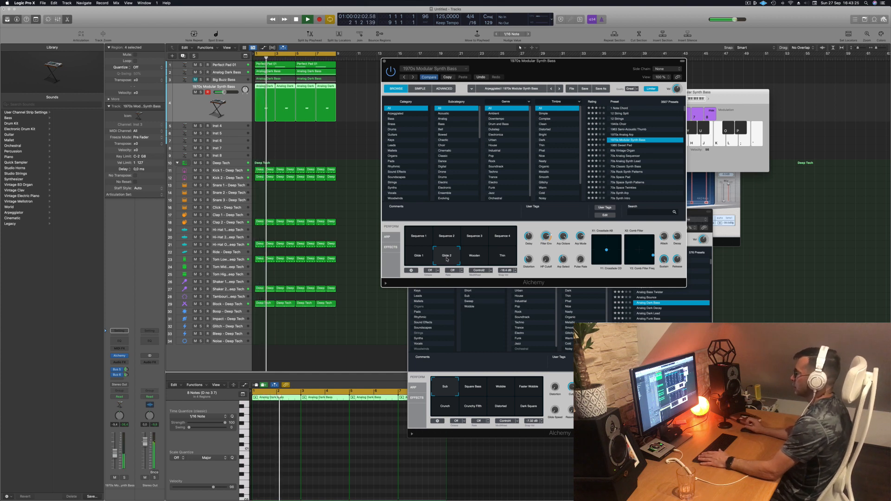
left_click(625, 150)
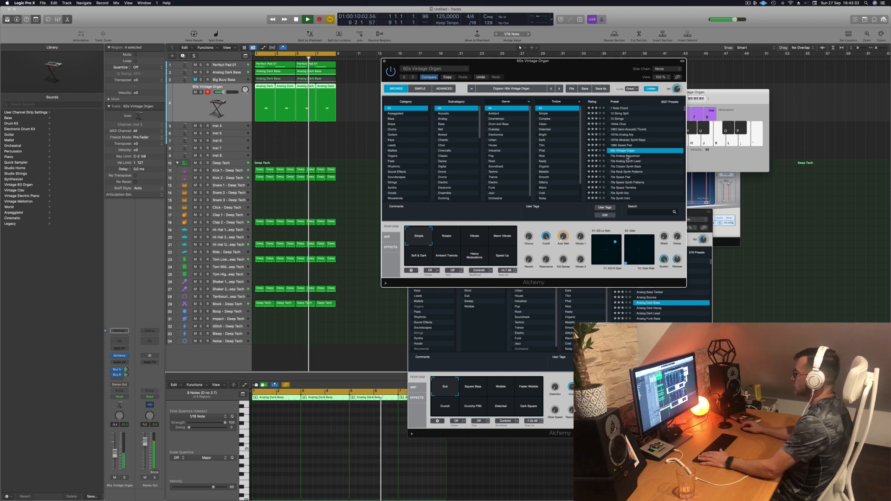
- Load the 70s Analog Sequencer preset on the stab track and raise the track's volume slightly
left_click(628, 156)
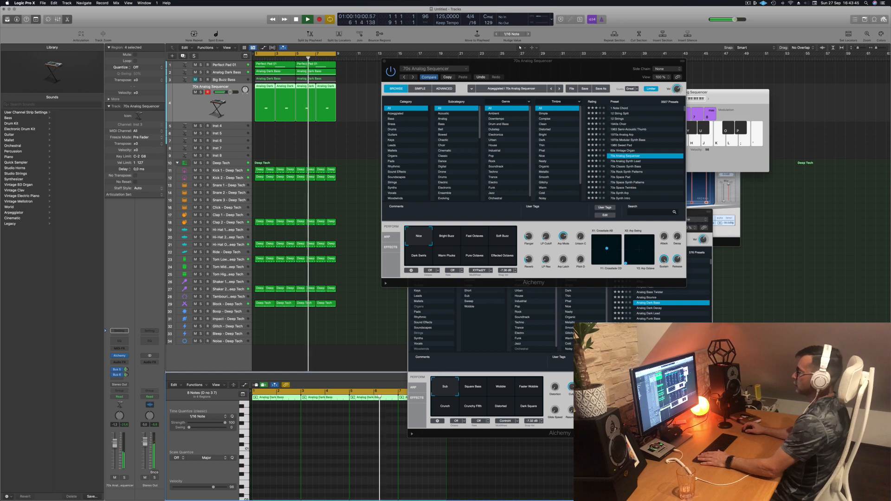
left_click_drag(464, 61, 568, 60)
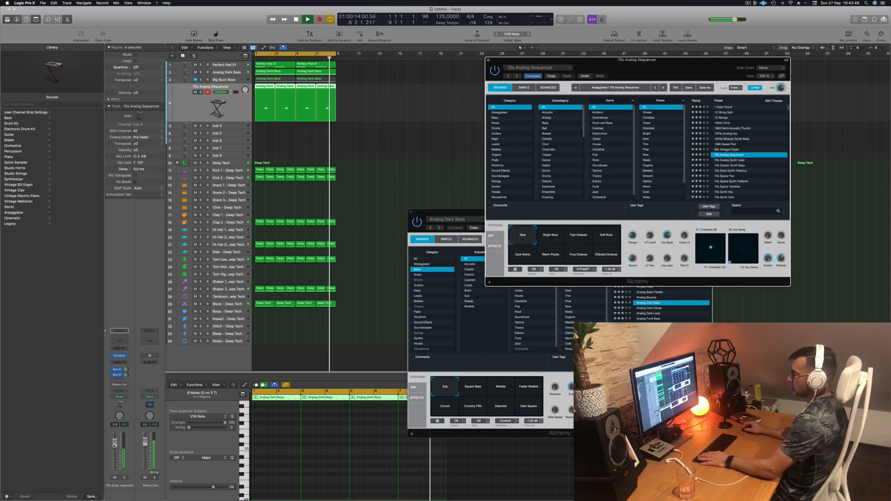
left_click_drag(116, 446, 116, 444)
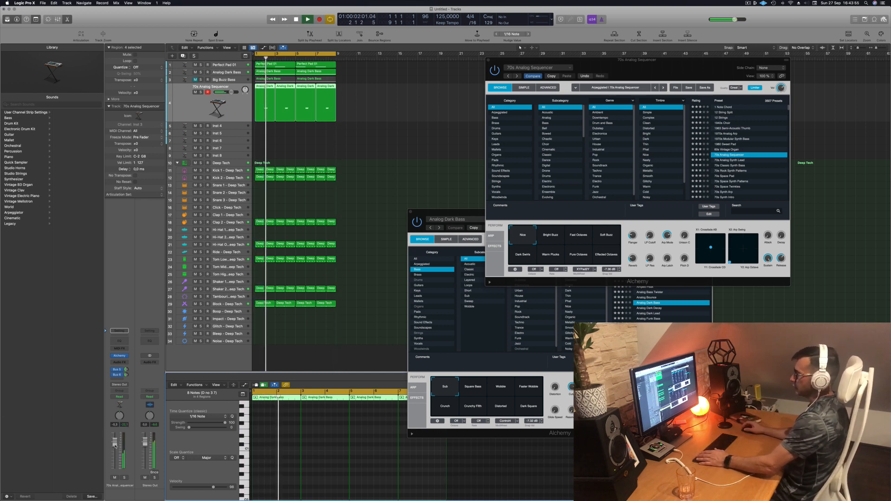
left_click(419, 119)
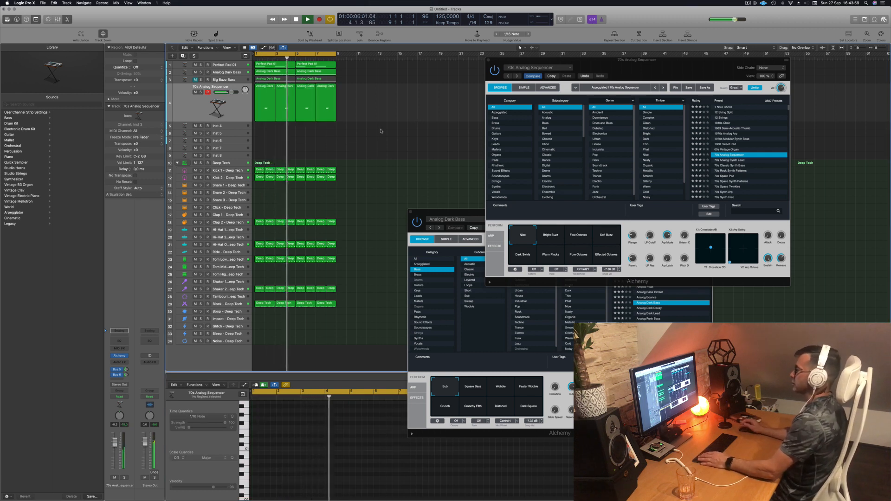
left_click(203, 106)
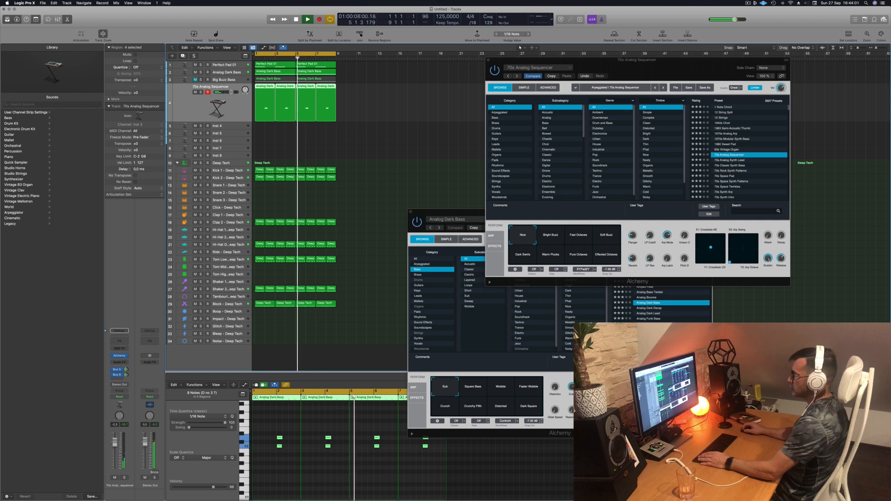
- Duplicate the Analog Dark Bass track with its settings and copy its first region onto the new track
left_click(230, 74)
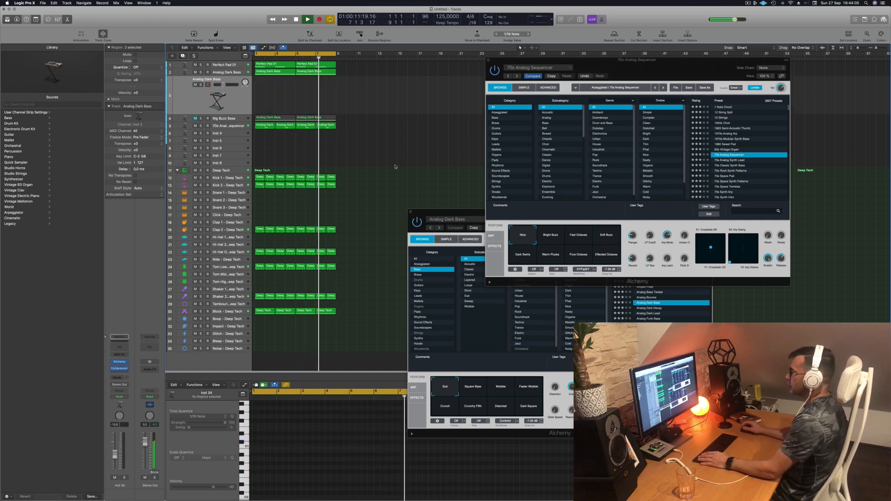
key("alt+super+s")
key("Return")
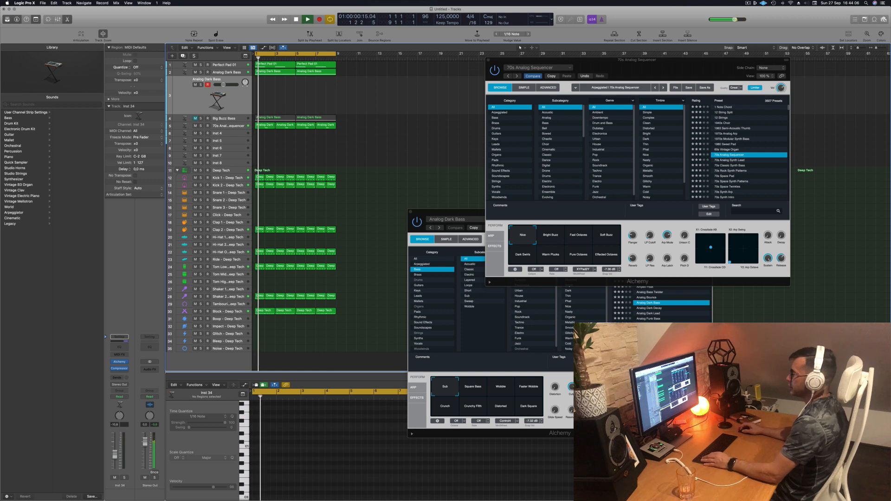
left_click(269, 71)
mouse_move(271, 83)
left_mouse_down()
mouse_move(269, 116)
mouse_move(270, 98)
left_mouse_up()
- Thin the copied bass region to one note at the start of each bar and copy the region to bar 5
key("space")
left_click(289, 438)
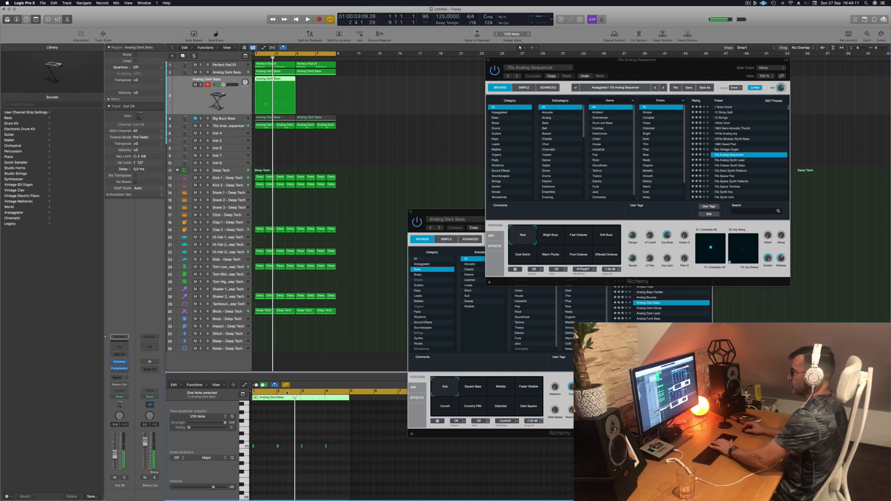
left_click_drag(275, 97, 316, 93)
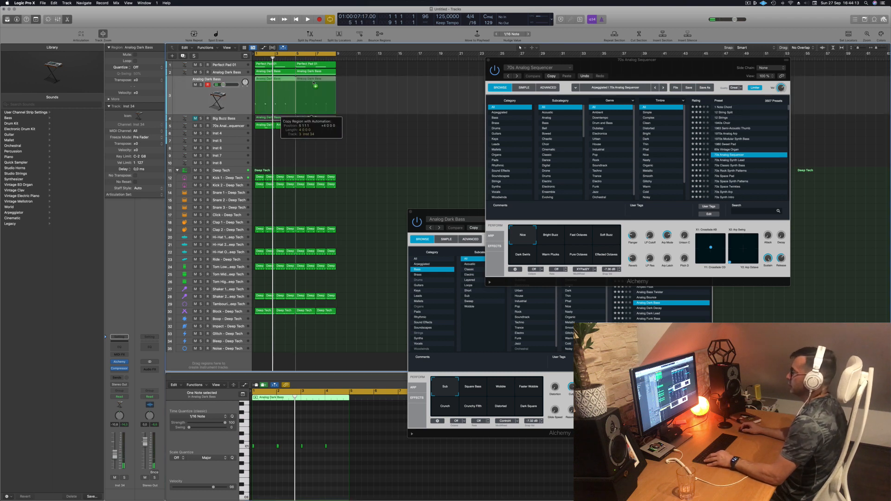
key("space")
left_click(231, 101)
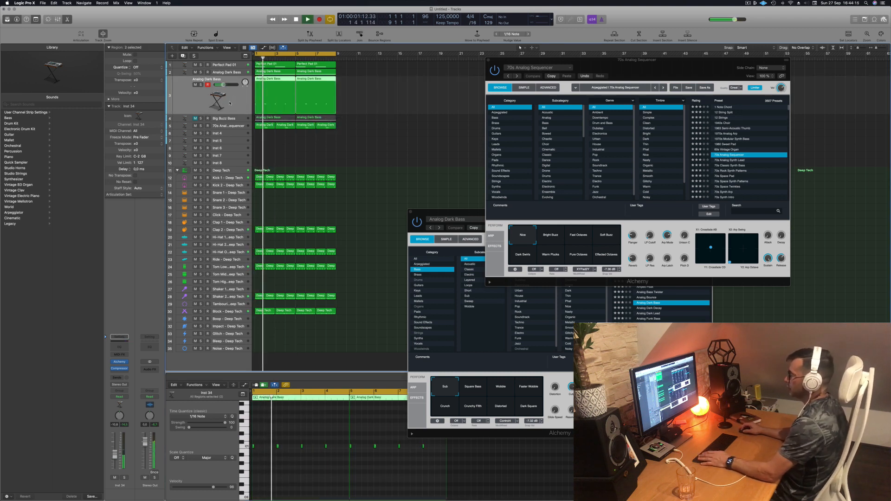
key("space")
key("space")
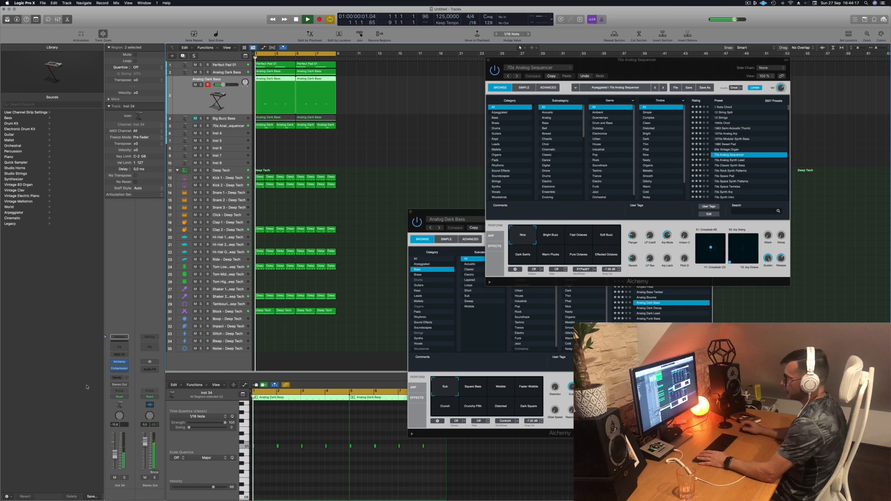
- Open Alchemy on the duplicated bass track and load the Analog Glide Lead preset
left_click(119, 362)
left_click_drag(416, 81, 513, 117)
left_click(614, 179)
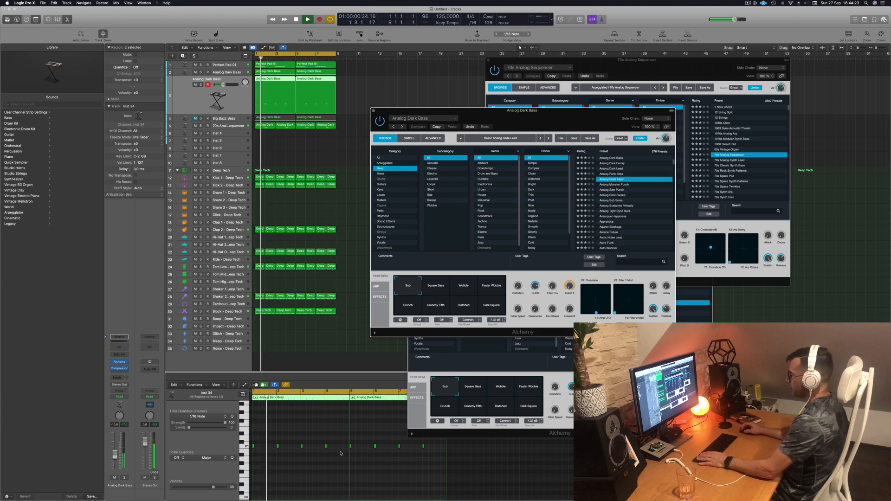
- Lengthen all the notes in both regions of the Analog Glide Lead track and play the result
key("space")
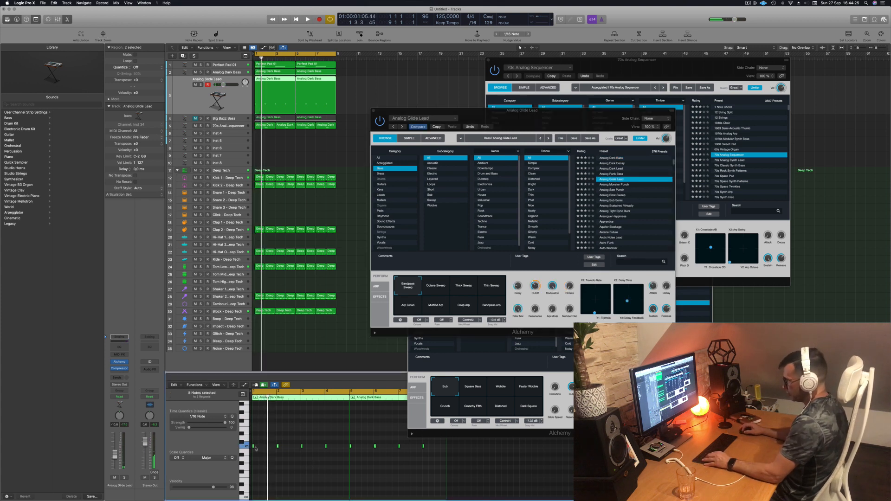
left_click(253, 446)
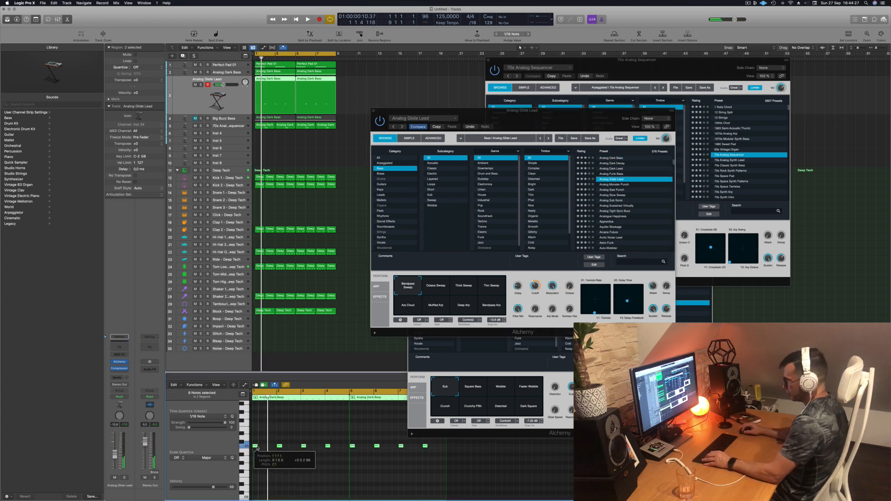
key("space")
left_click_drag(567, 112, 512, 100)
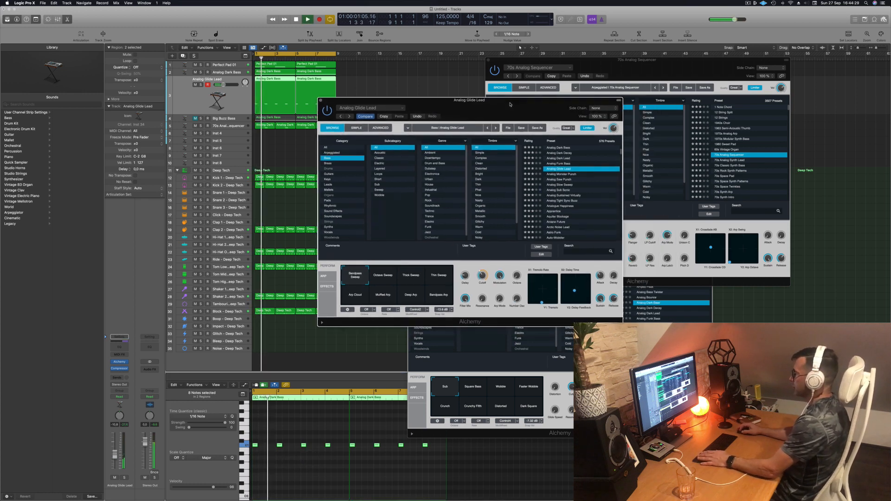
left_click(310, 496)
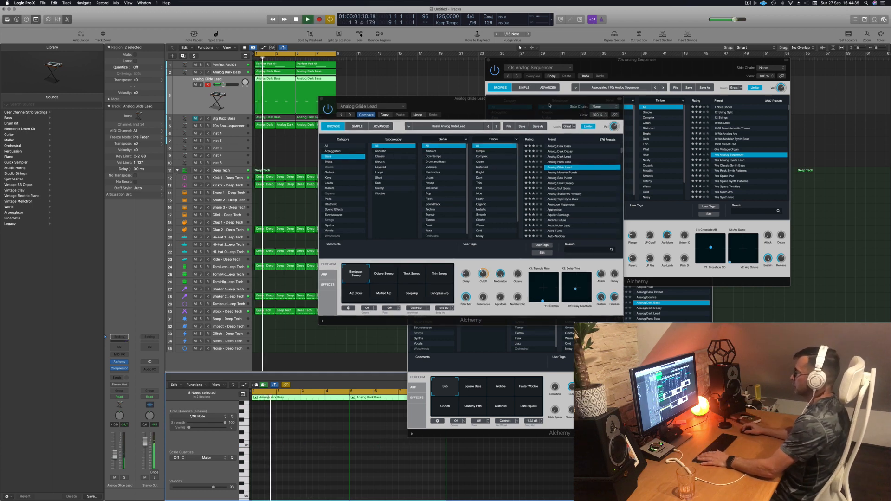
left_click_drag(513, 106, 631, 89)
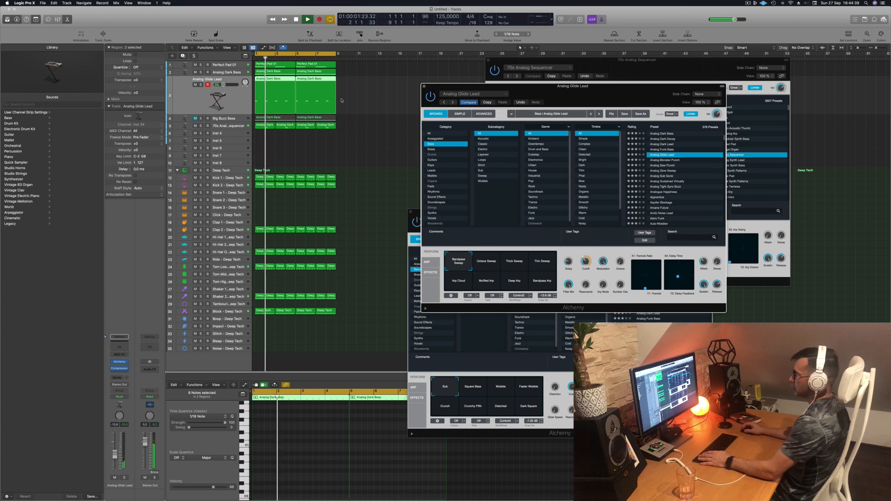
- Delete the second and fourth notes of the Analog Glide Lead track's first region and replace the region at bar 5 with its copy
left_click(295, 275)
key("space")
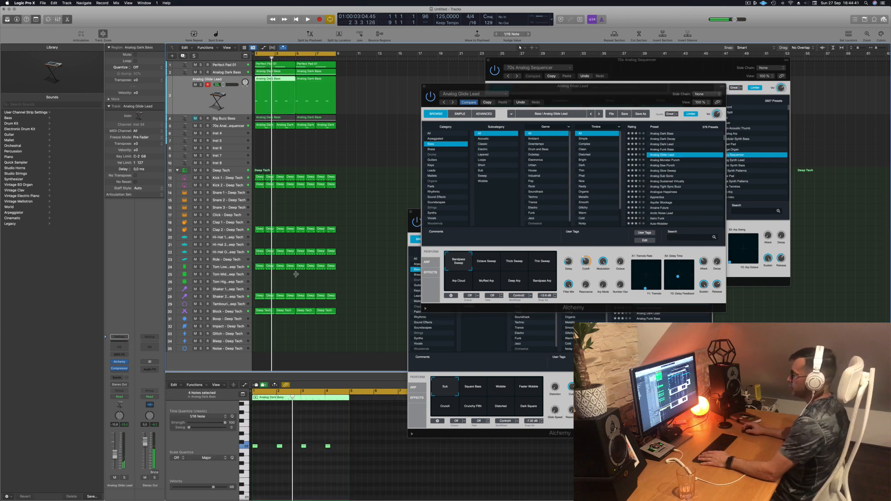
left_click_drag(276, 429, 282, 466)
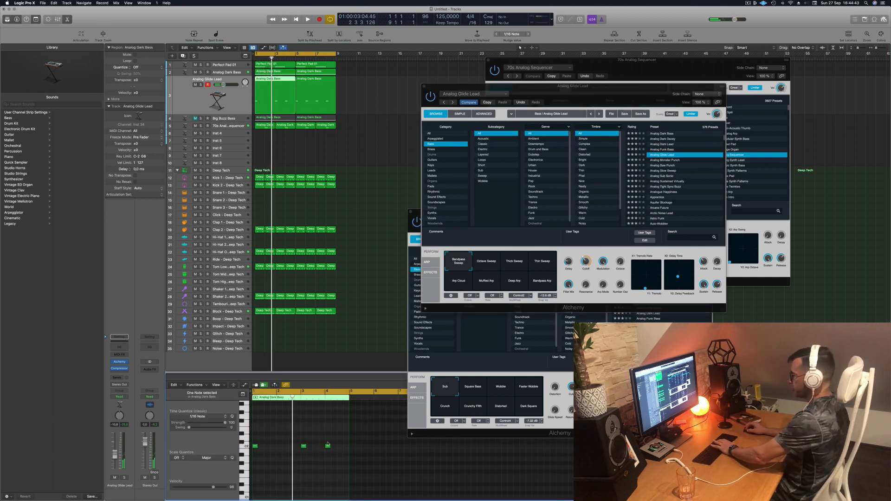
left_click(328, 83)
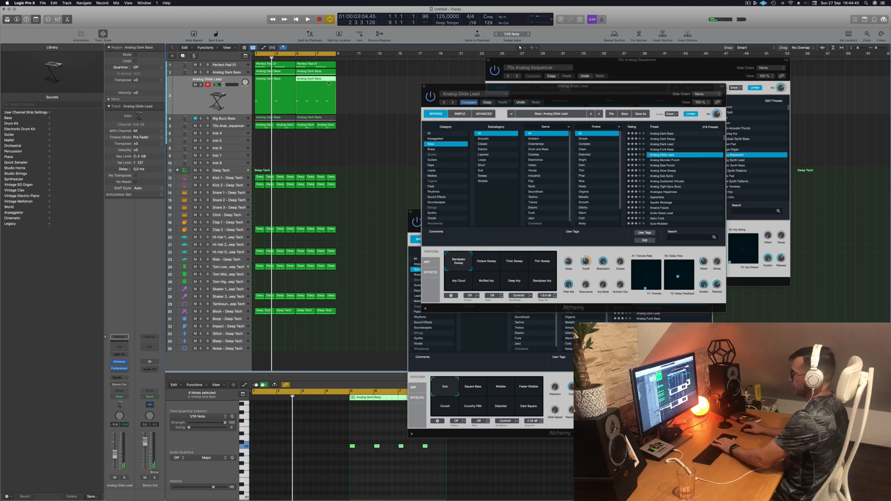
key("Delete")
key("ctrl+z")
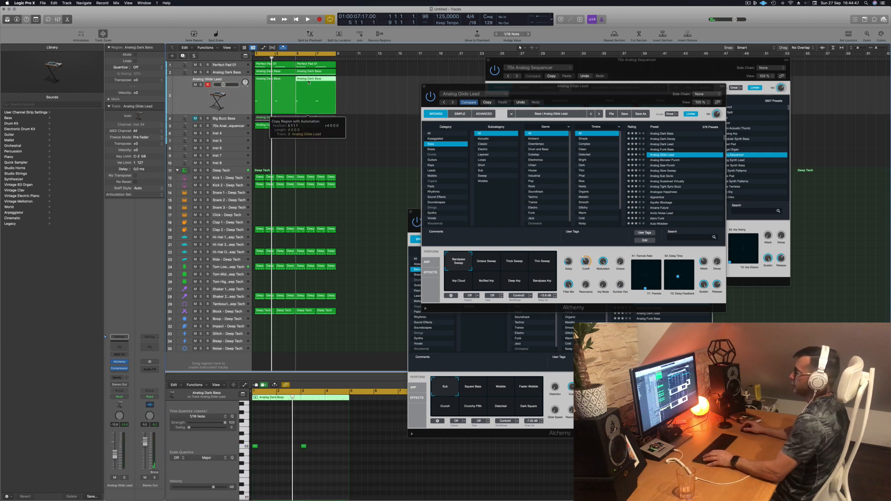
key("space")
- Audition the Analog Monster Punch, Analog Saw Punch and Analog Slow Sweep presets on the duplicated bass track, and load Analog Sub Sonic
left_click_drag(572, 92, 518, 106)
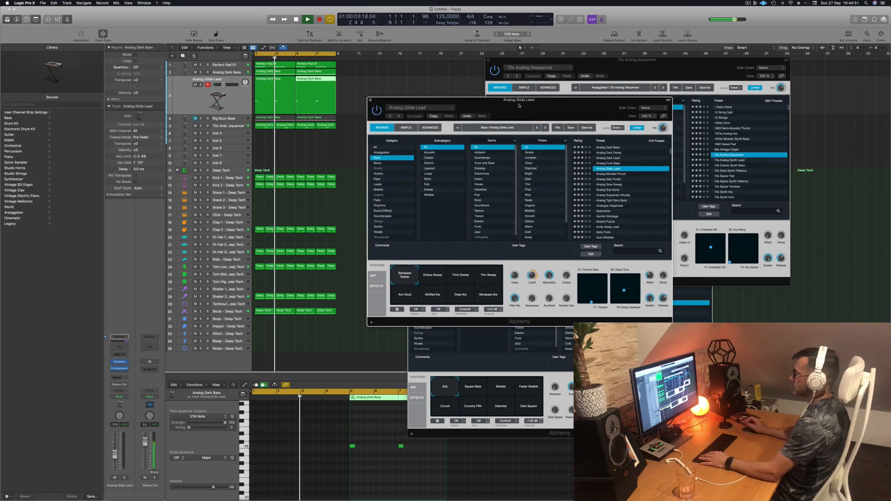
left_click(612, 175)
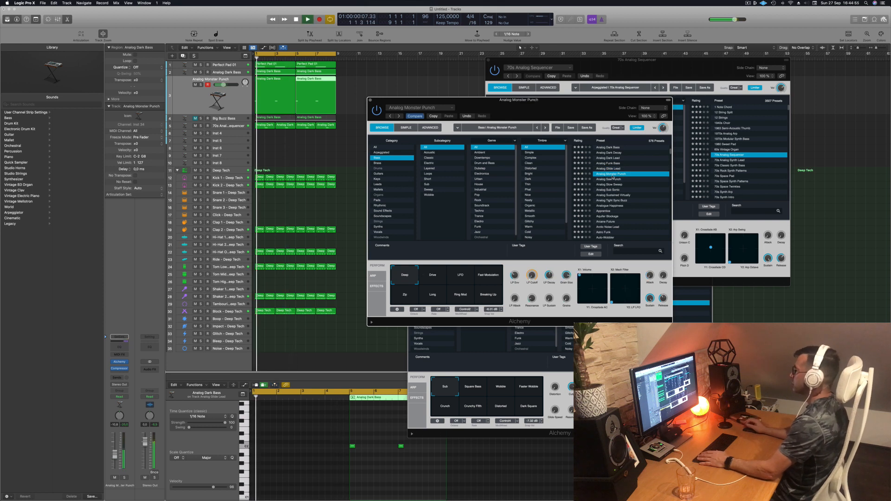
left_click(612, 180)
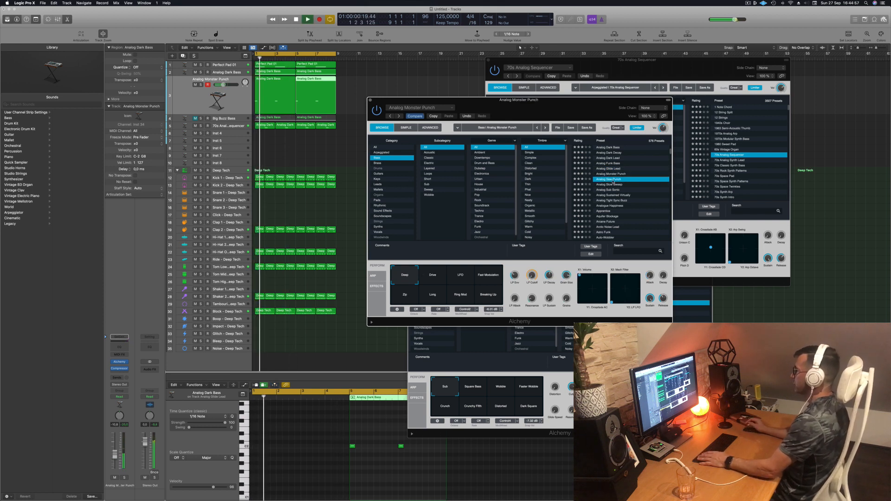
key("space")
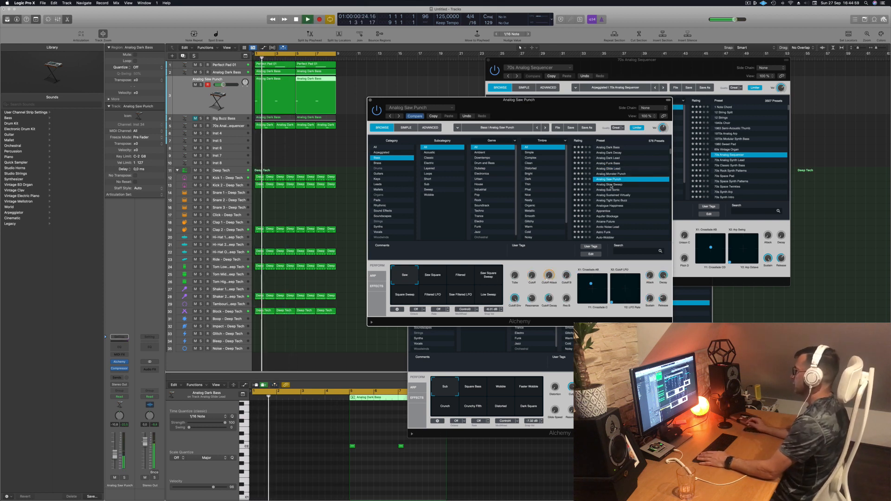
left_click(612, 185)
key("space")
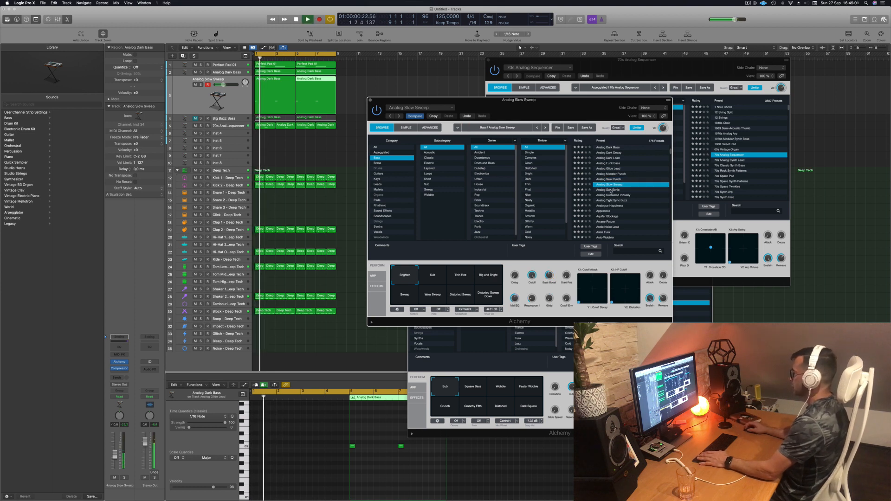
left_click(611, 190)
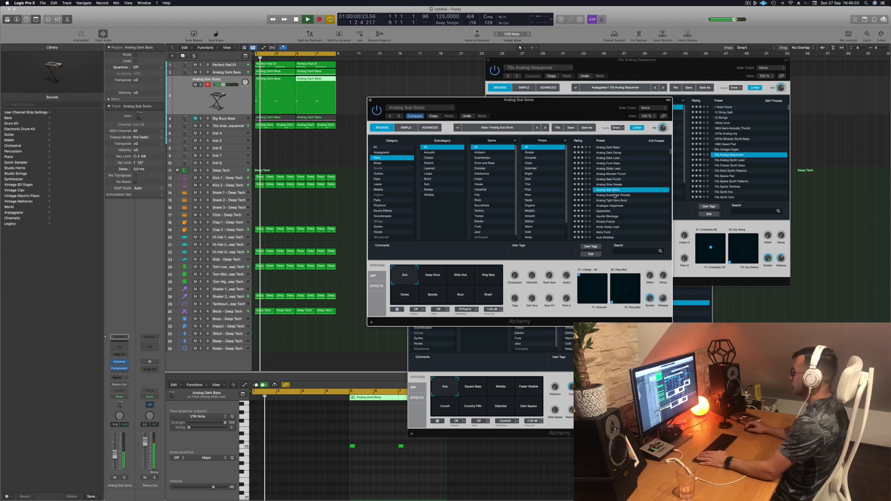
- Audition the Analog Sustained Virtually, Analog Tight Sync Buzz, Analogue Happiness, Aquifer Blockage and Baby Dropper presets on the duplicated bass track
left_click(615, 195)
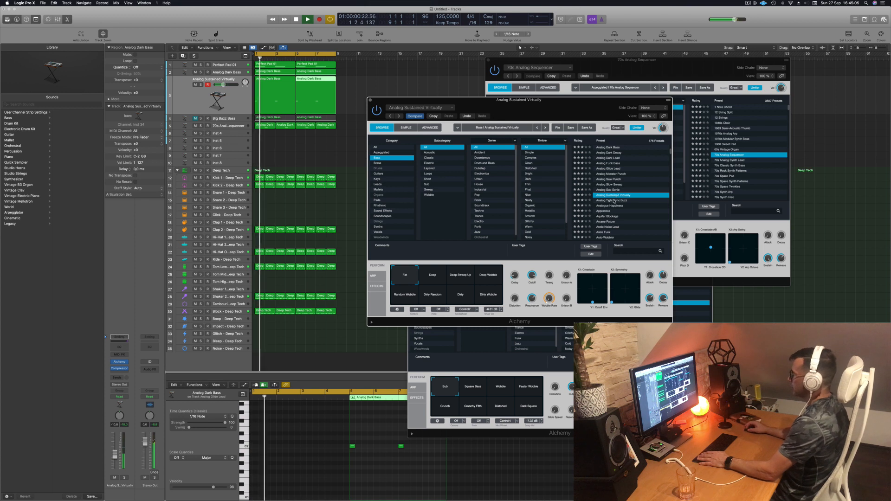
left_click(614, 201)
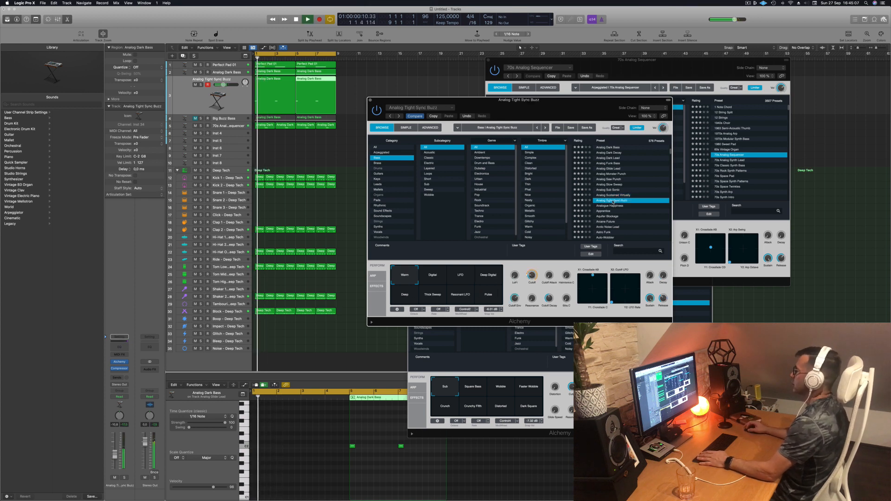
left_click(610, 206)
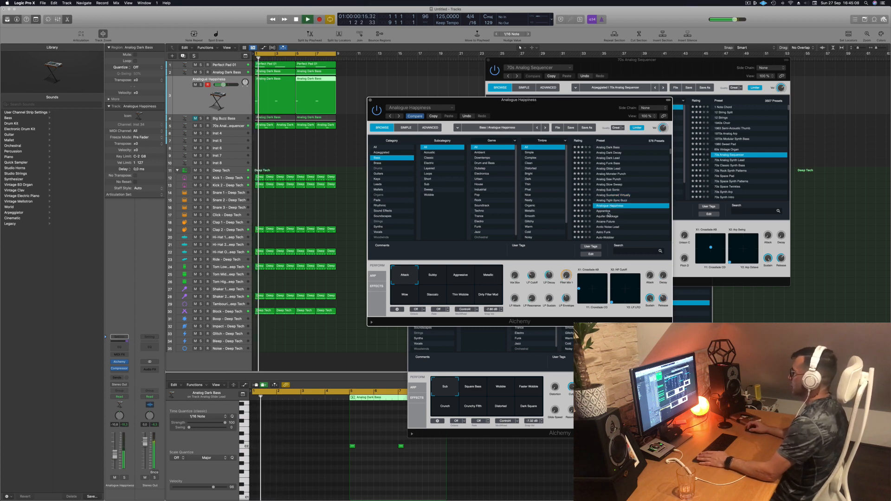
left_click(607, 216)
scroll(612, 211, "down", 2)
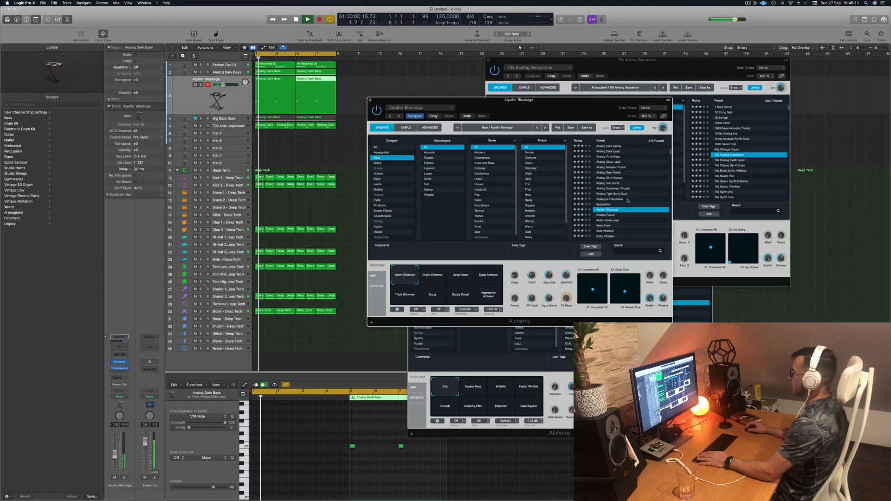
left_click(609, 205)
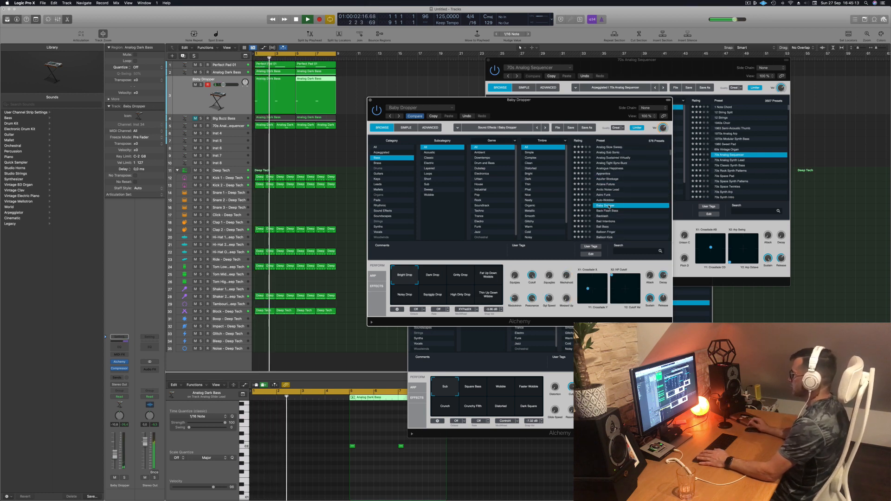
- Audition the Bad Intentions, Ball Bass and Battered Bass presets on the duplicated bass track
scroll(620, 200, "down", 2)
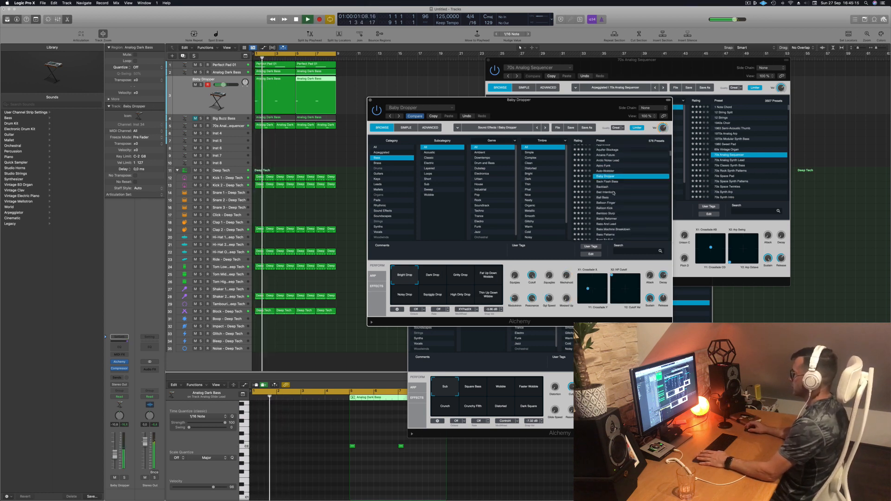
left_click(609, 193)
key("space")
scroll(626, 181, "down", 2)
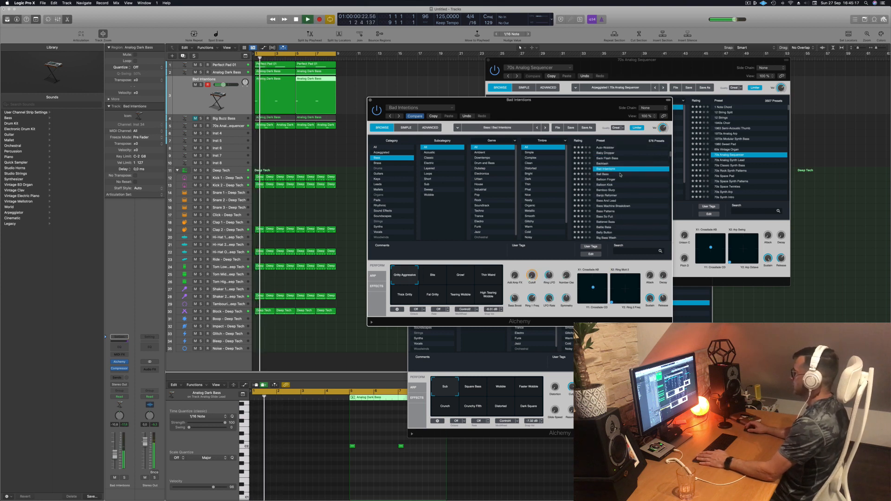
left_click(605, 175)
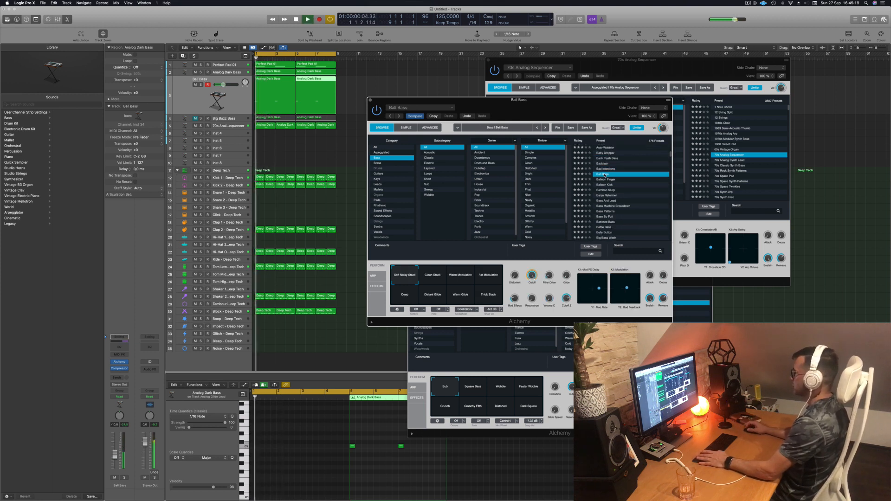
scroll(608, 181, "down", 4)
key("space")
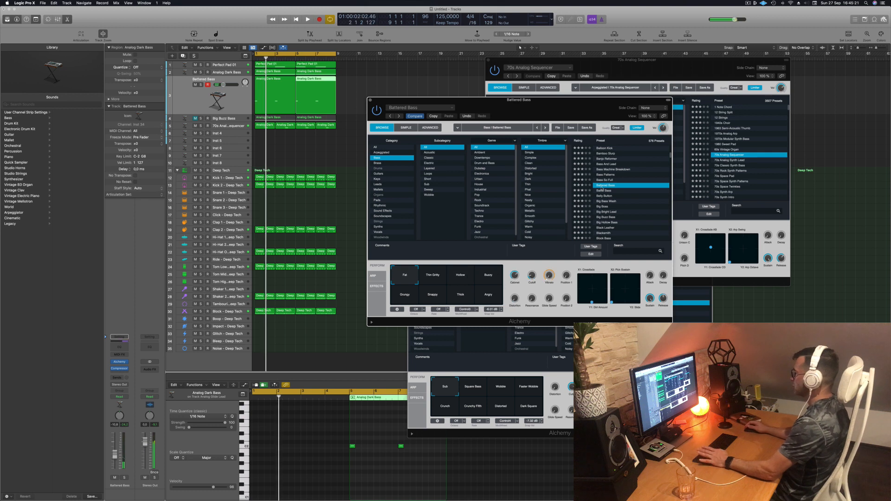
- Load the Big Bright Lead preset and audition its Focused, Hollow, Noise FX and Thin snapshots
scroll(617, 188, "down", 3)
left_click(608, 184)
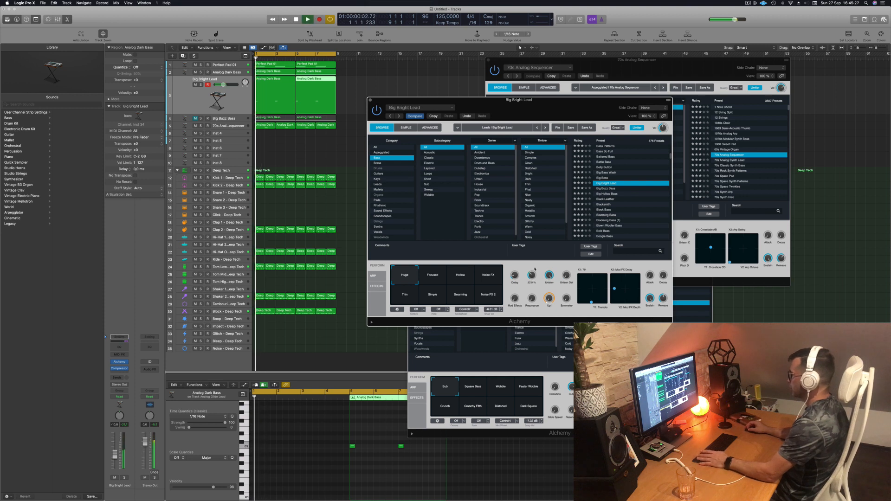
left_click(428, 276)
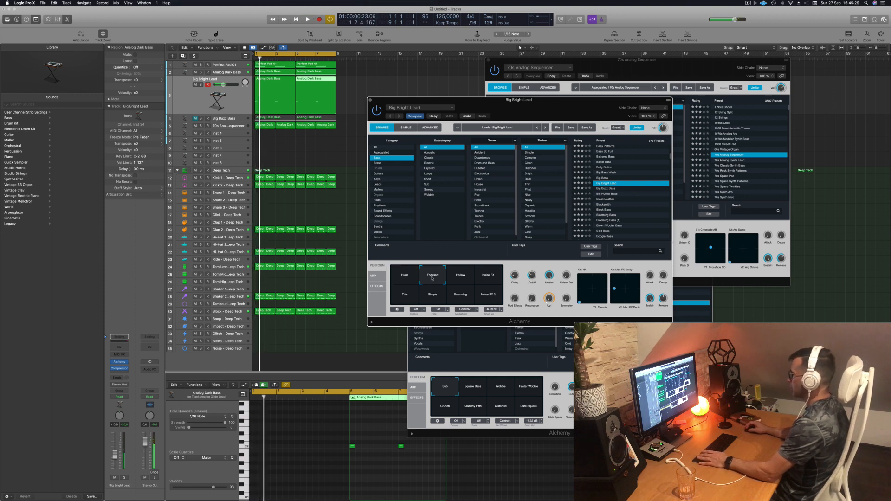
left_click(461, 277)
key("space")
left_click(491, 280)
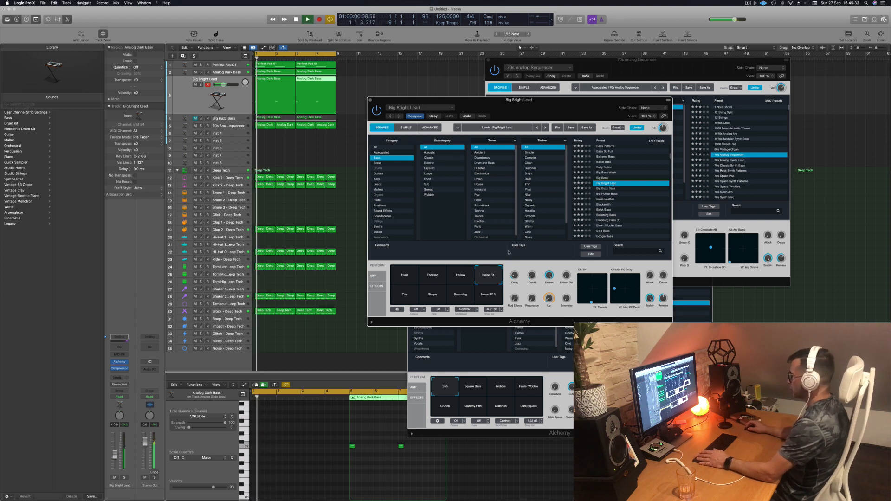
left_click(398, 300)
key("space")
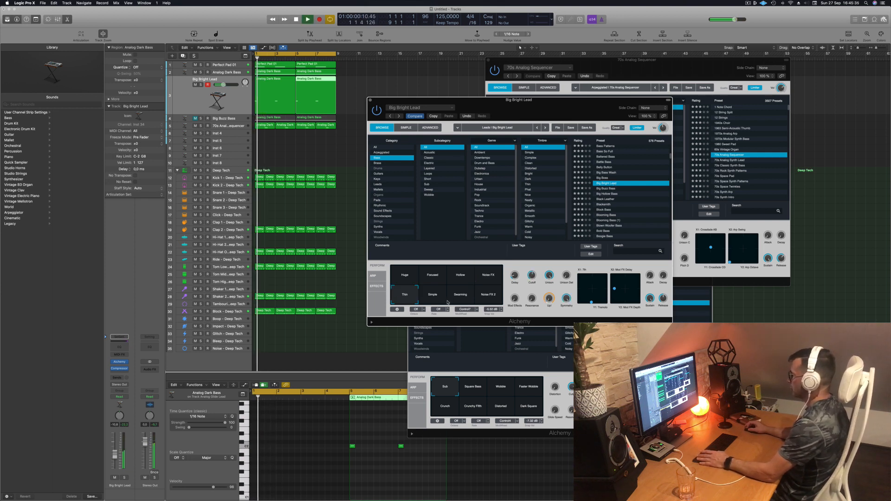
- Audition the remaining lower-row snapshots of Big Bright Lead and select Noise FX
left_click(440, 302)
left_click(464, 297)
key("space")
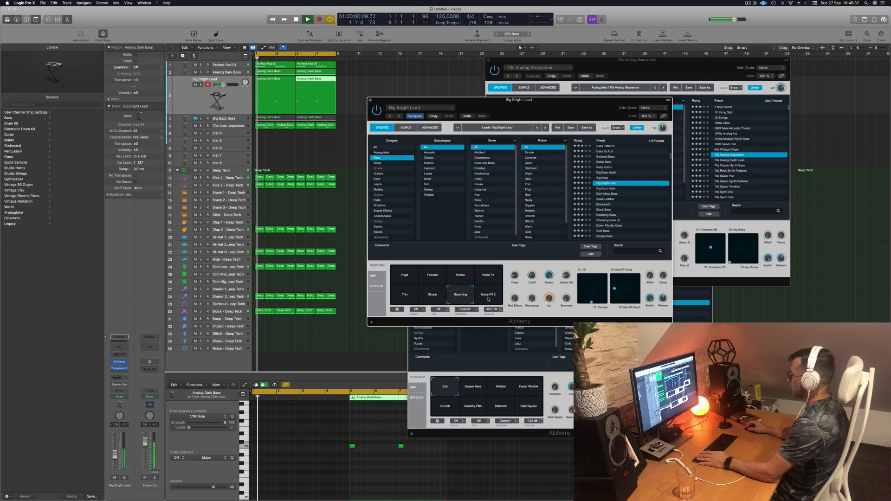
left_click(489, 300)
left_click(489, 276)
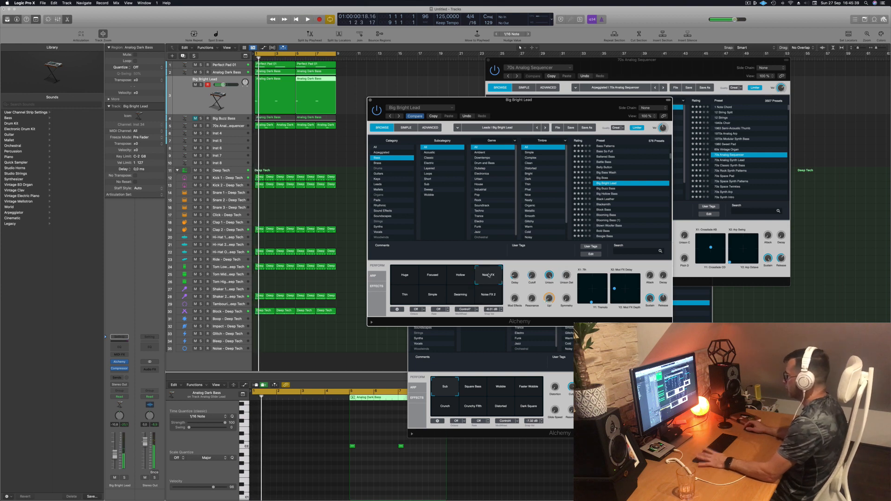
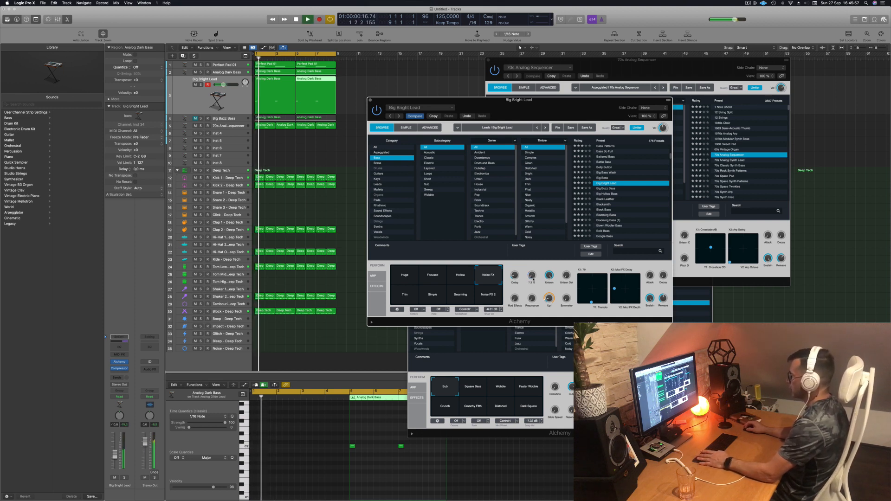
- Select both regions on the Big Bright Lead track and audition the preset's lower-row snapshots from Noise FX 2 to Thin
left_click(236, 100)
key("space")
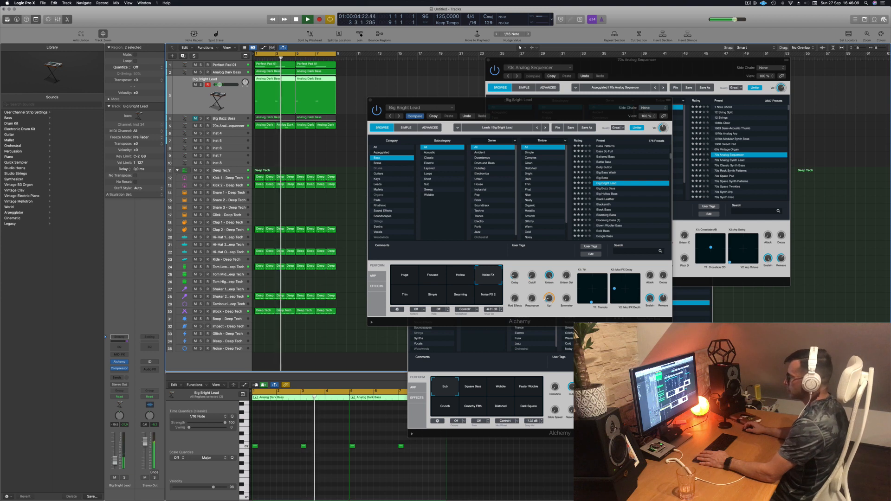
left_click(492, 299)
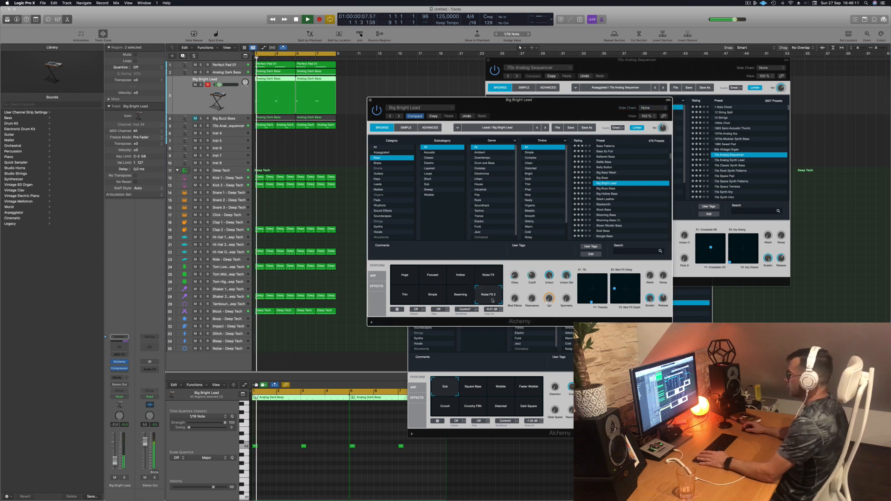
left_click(462, 298)
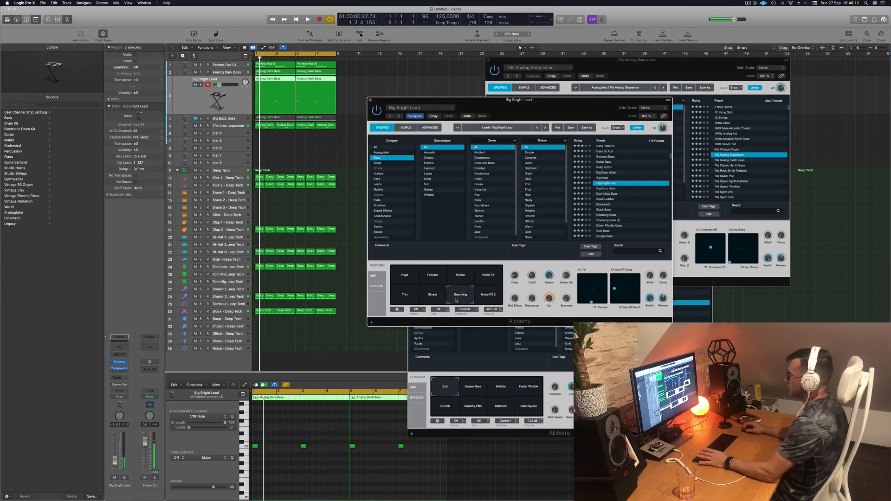
left_click(432, 297)
left_click(407, 298)
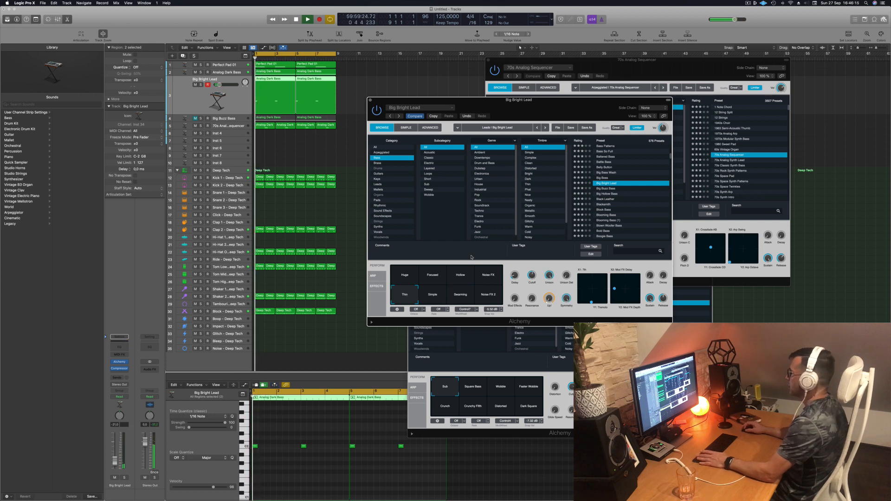
- Audition the Black Leather, Blooming Bass, Blown Woofer Bass and Bold Bass presets on the duplicated bass track
left_click(606, 199)
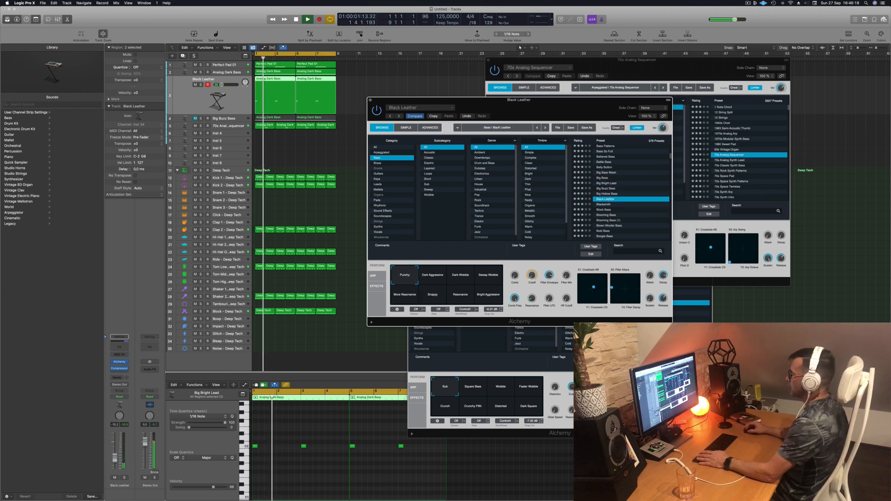
scroll(609, 210, "down", 3)
left_click(606, 199)
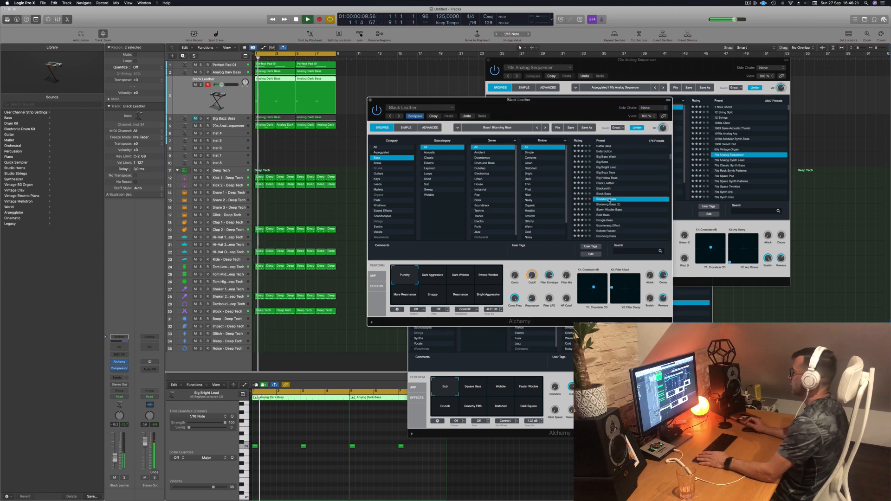
scroll(624, 196, "down", 2)
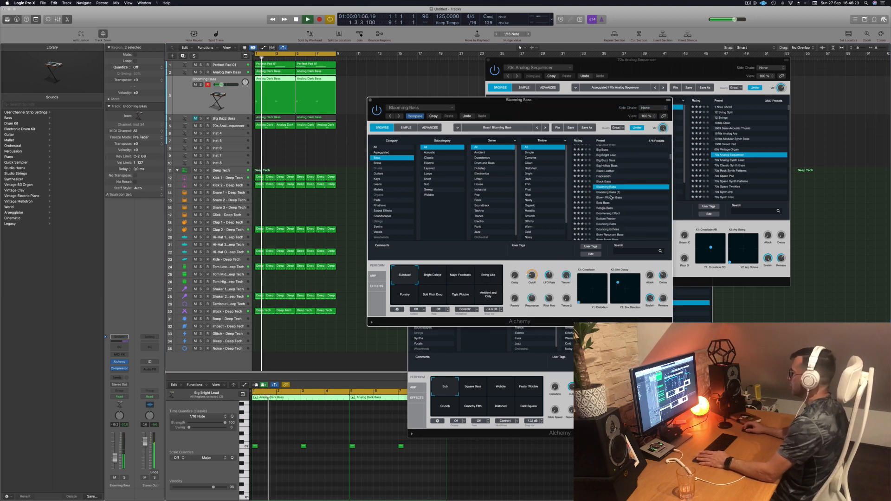
left_click(611, 197)
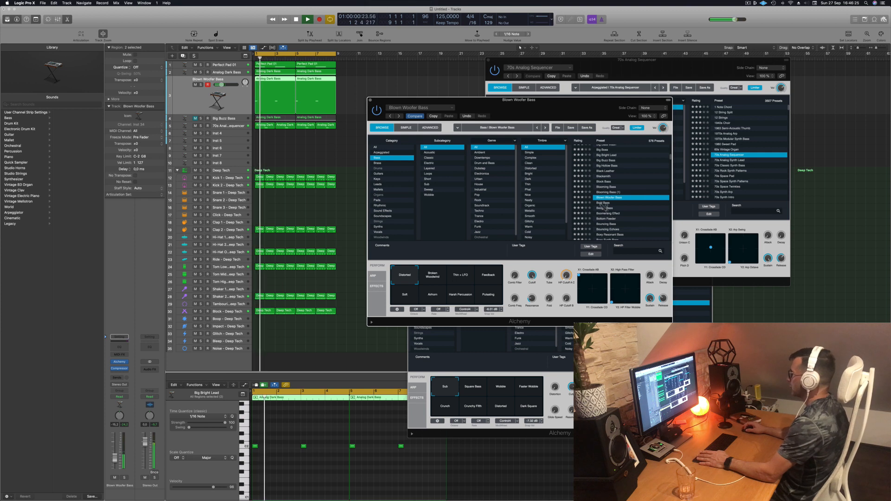
left_click(602, 204)
key("space")
scroll(618, 208, "down", 3)
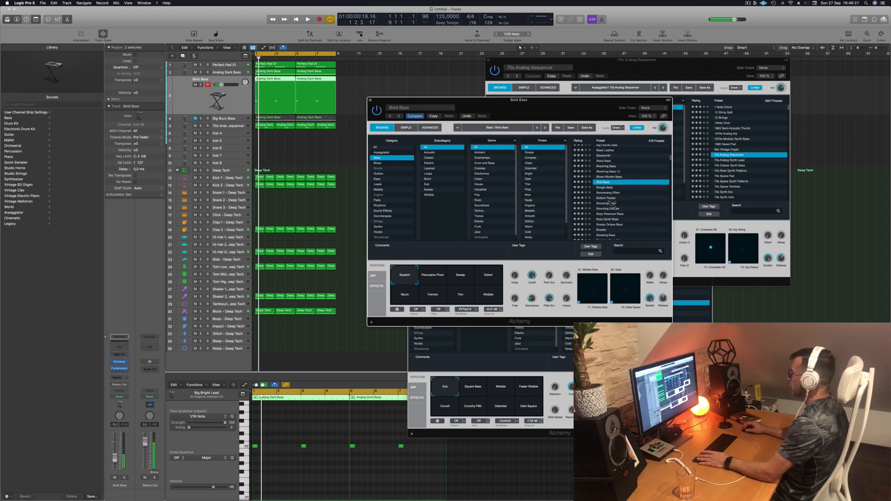
- Audition the Bottom Feeder and Bouncing Echoes presets on the duplicated bass track
key("space")
left_click(607, 198)
scroll(629, 205, "down", 3)
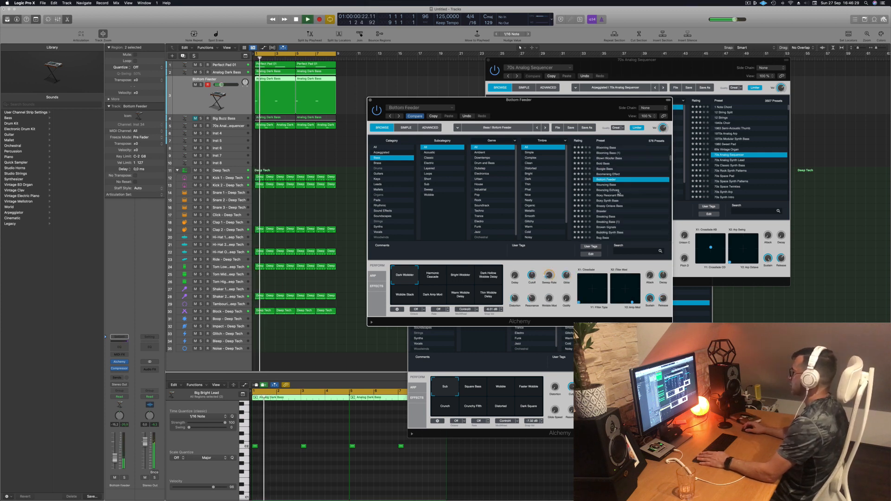
left_click(618, 190)
key("space")
scroll(636, 187, "down", 4)
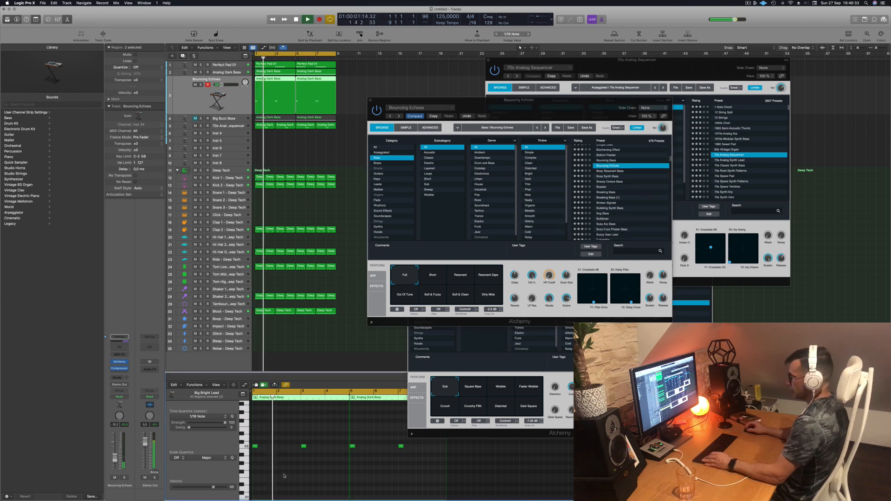
- Copy all notes in both regions of the Bouncing Echoes track so each copy directly follows its original at the same pitch
key("z")
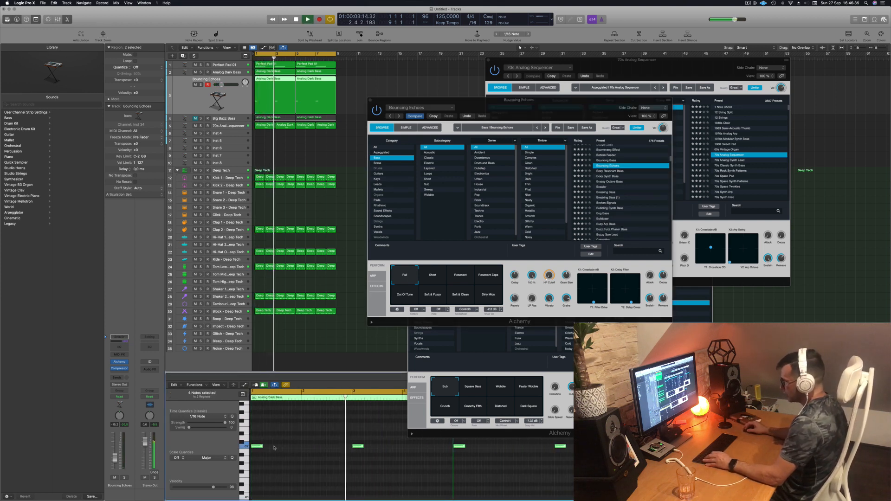
left_click_drag(261, 447, 267, 450)
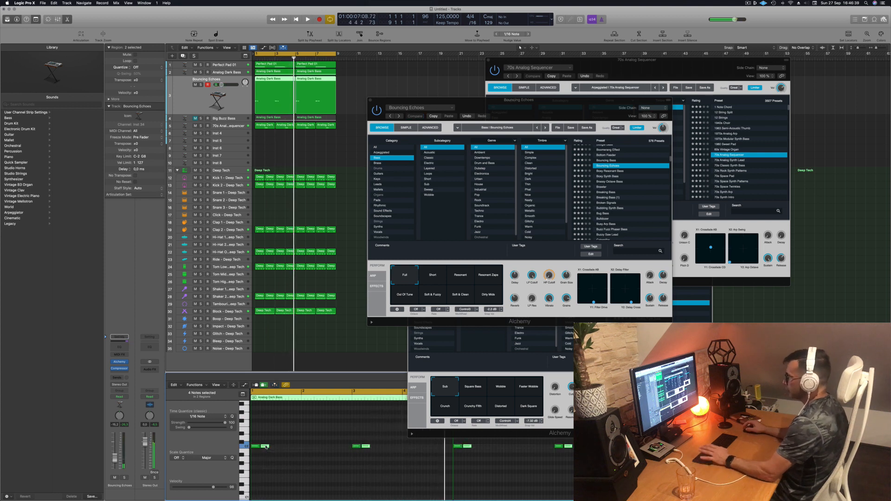
- Audition the Brassy Octave Bass, Breaker and Breaking Bass presets against the doubled notes
left_click(614, 182)
left_click(607, 187)
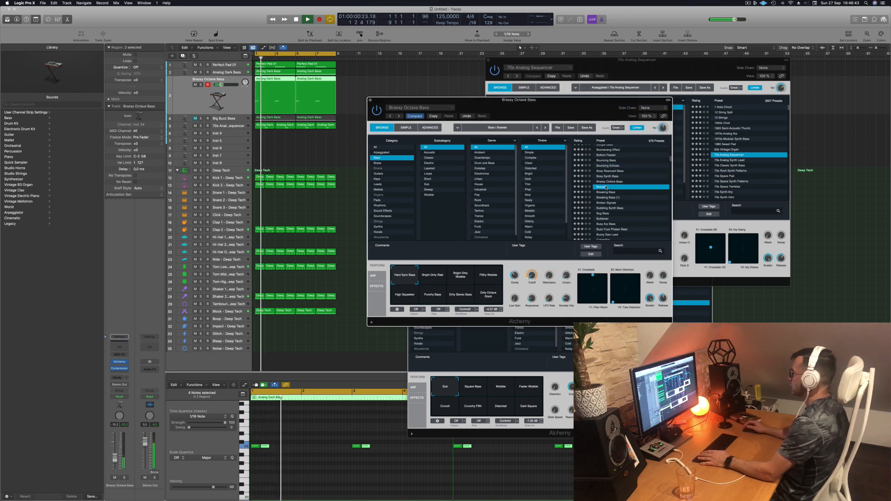
left_click(610, 193)
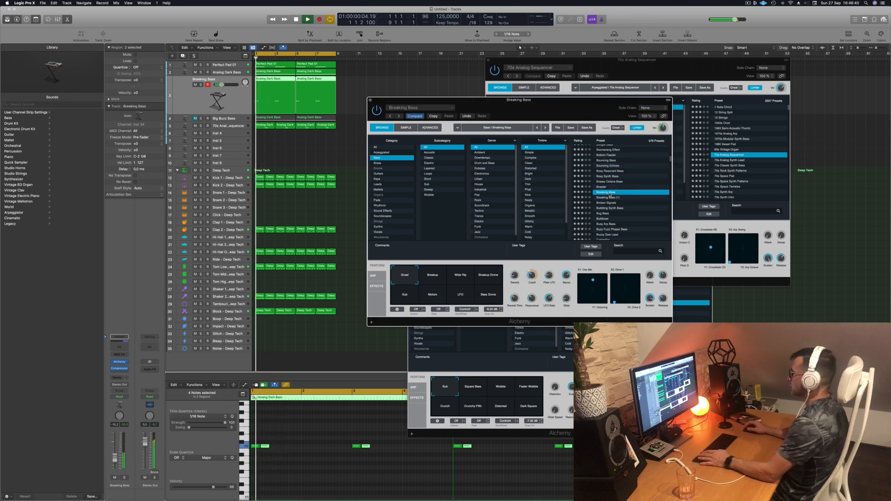
- Audition the Busy Arp Bass and Buzzy Saw Lead presets, and load Chaos Glide Bass on the duplicated bass track
scroll(610, 193, "down", 3)
left_click(609, 193)
scroll(612, 192, "up", 2)
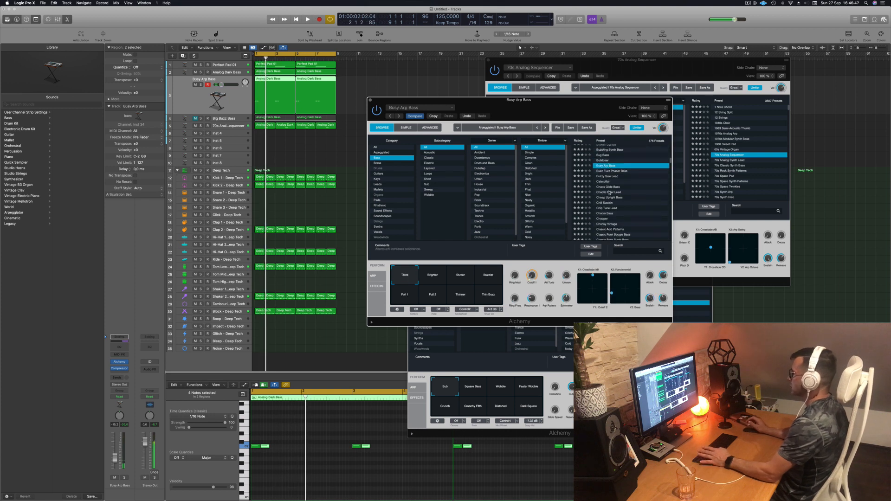
scroll(613, 192, "down", 2)
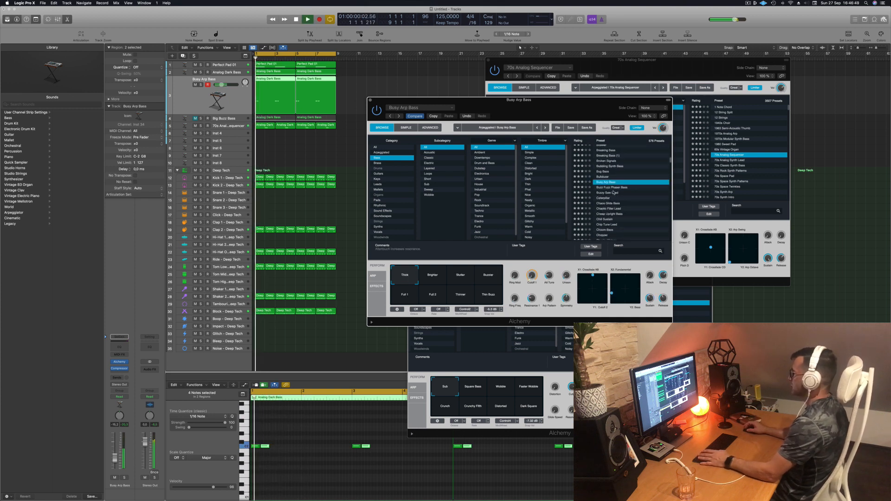
left_click(605, 192)
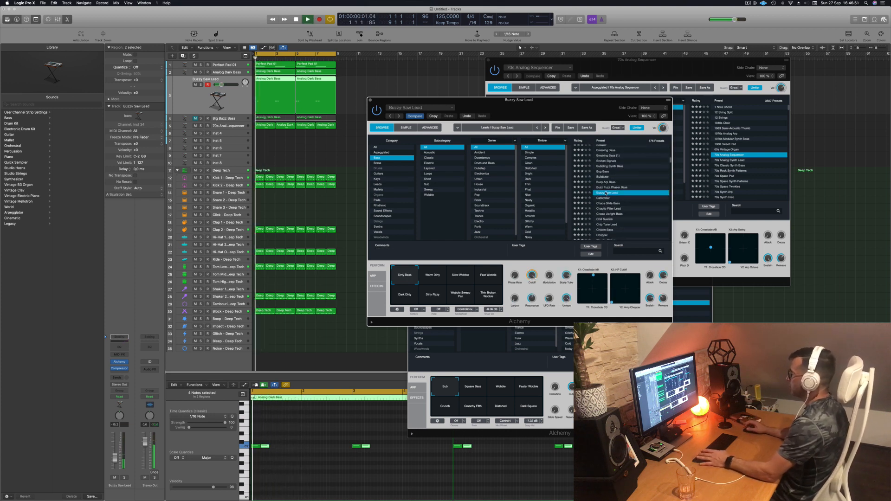
scroll(622, 192, "down", 2)
left_click(616, 185)
key("space")
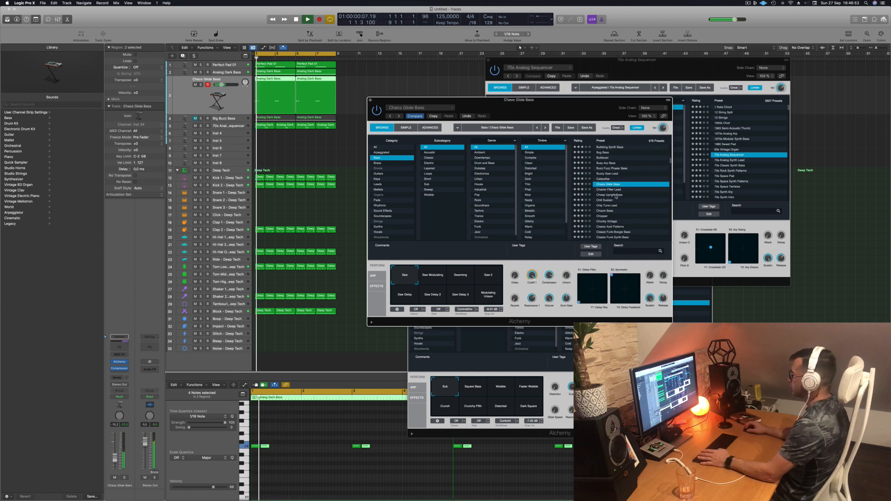
- Audition the Chill Sustain, Chunky Vintage, Classic Funk Synth Bass and Club Bass presets on the duplicated bass track
scroll(615, 188, "down", 1)
left_click(608, 187)
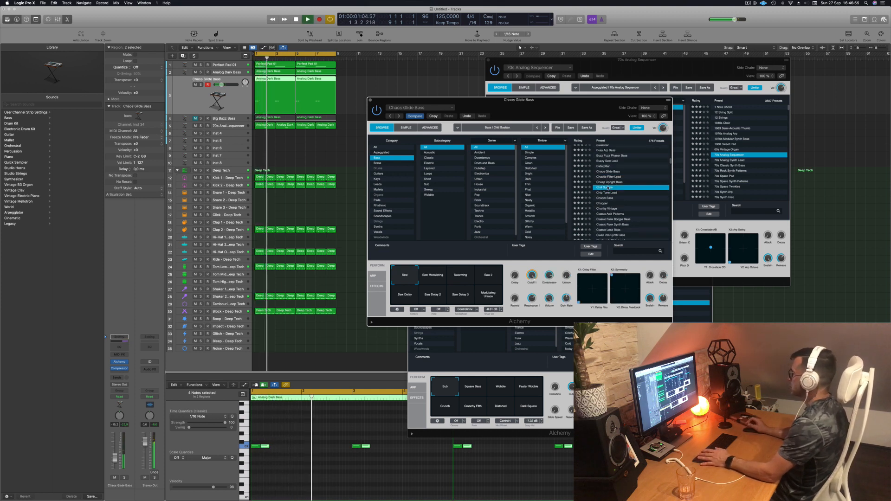
scroll(615, 189, "down", 2)
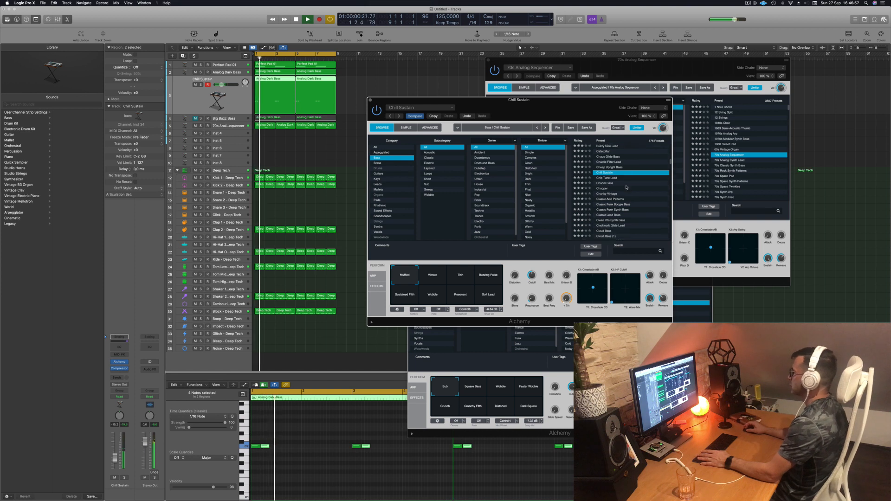
left_click(611, 188)
key("space")
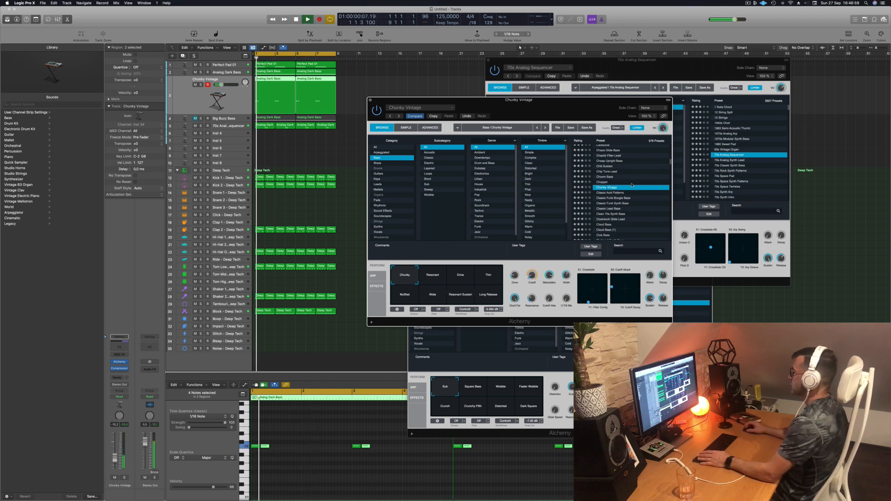
scroll(631, 185, "down", 2)
left_click(621, 184)
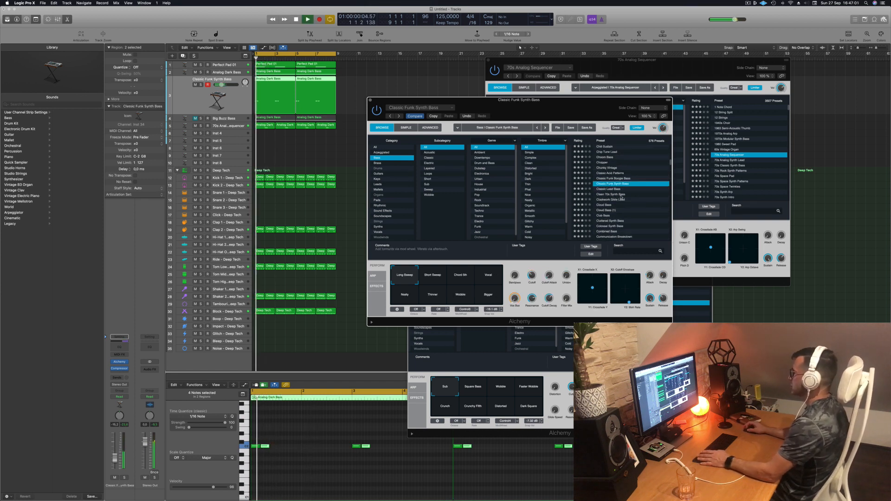
left_click(603, 215)
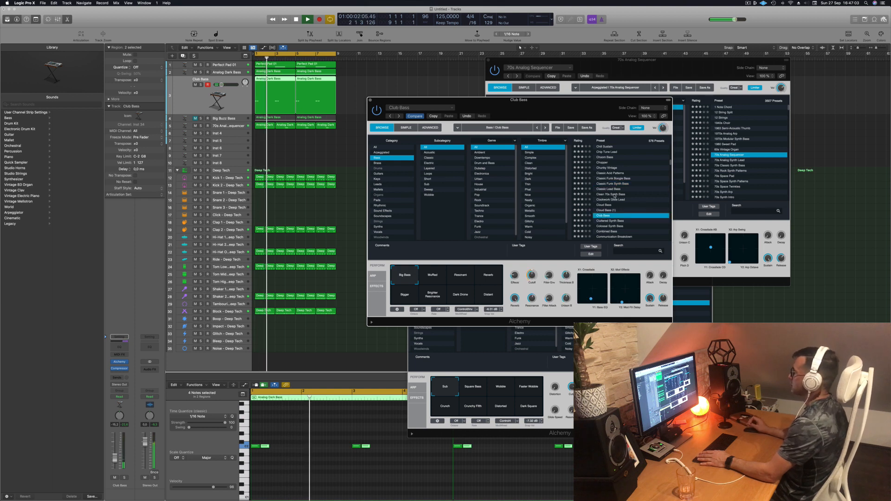
- Audition the Concussion Bass, Corrosion and Dark And Deep Bass presets on the duplicated bass track
scroll(628, 197, "down", 2)
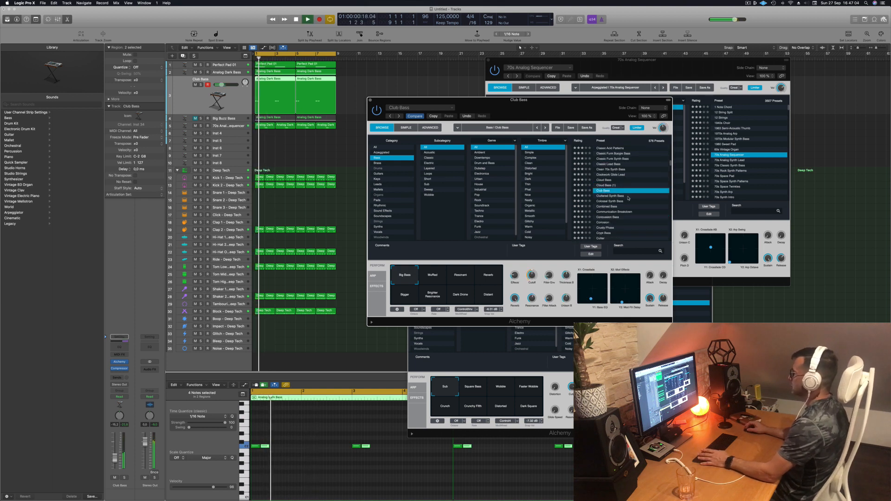
left_click(607, 217)
scroll(607, 200, "down", 2)
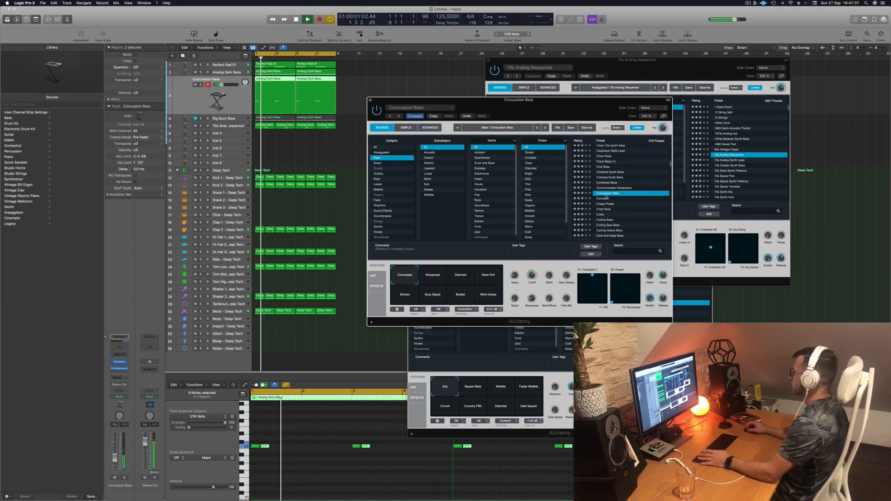
left_click(606, 199)
scroll(602, 209, "down", 2)
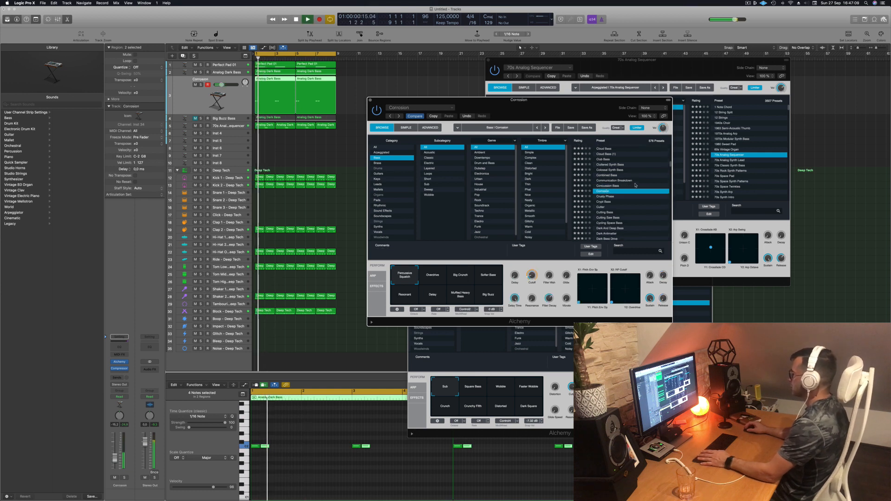
left_click(601, 209)
key("space")
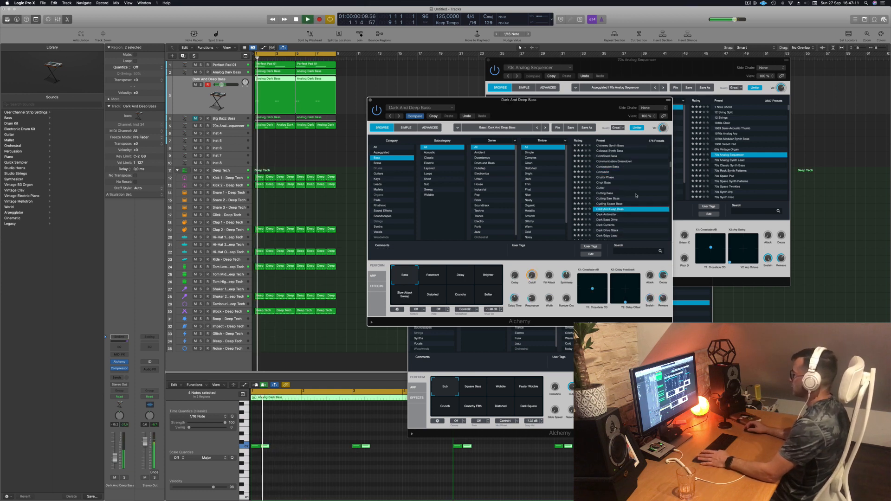
- Audition the Dark Drive Stack, Dark Edgy Lead, Dark Hammer and Dark Night presets against the loop
scroll(631, 193, "down", 3)
left_click(607, 196)
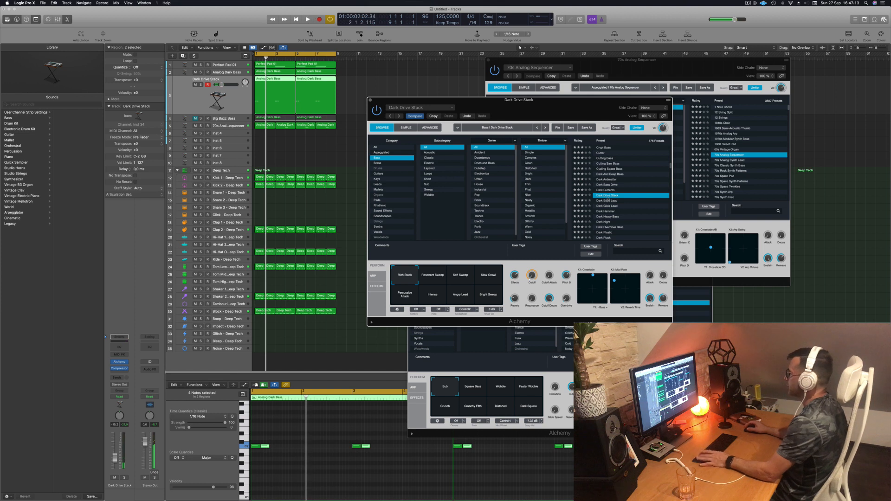
left_click(608, 200)
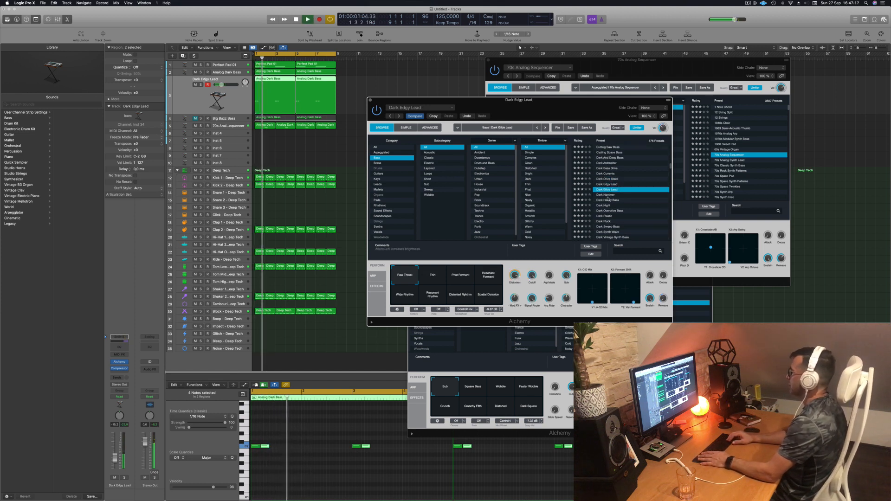
left_click(607, 196)
left_click(608, 196)
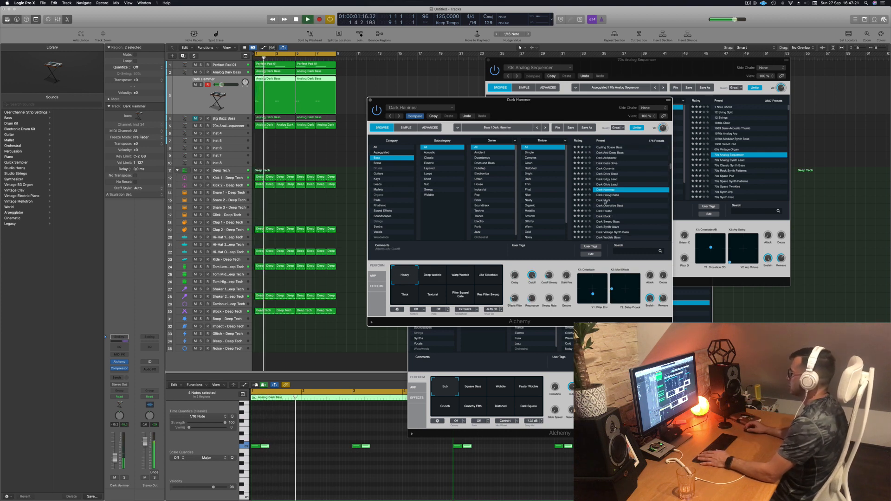
left_click(605, 200)
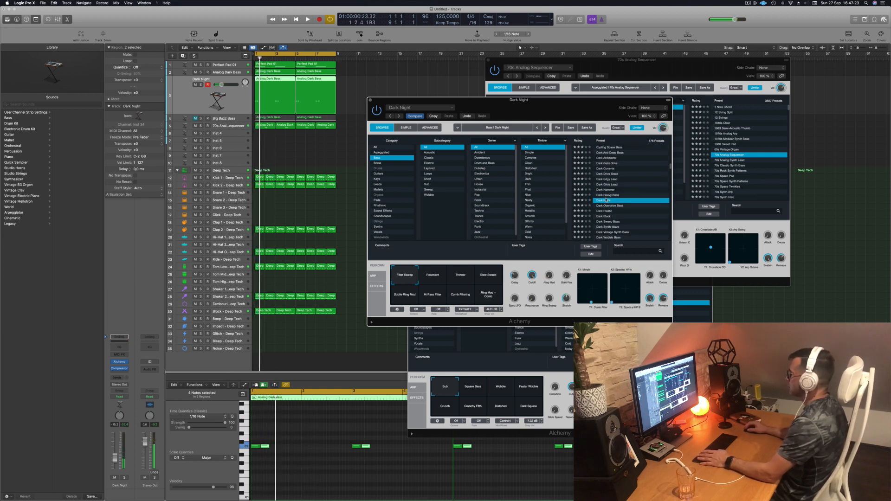
- Return to the start of the bass presets, audition Semi-Acoustic Thumb and load 70s Classic Synth Bass
scroll(608, 195, "up", 15)
left_click(610, 148)
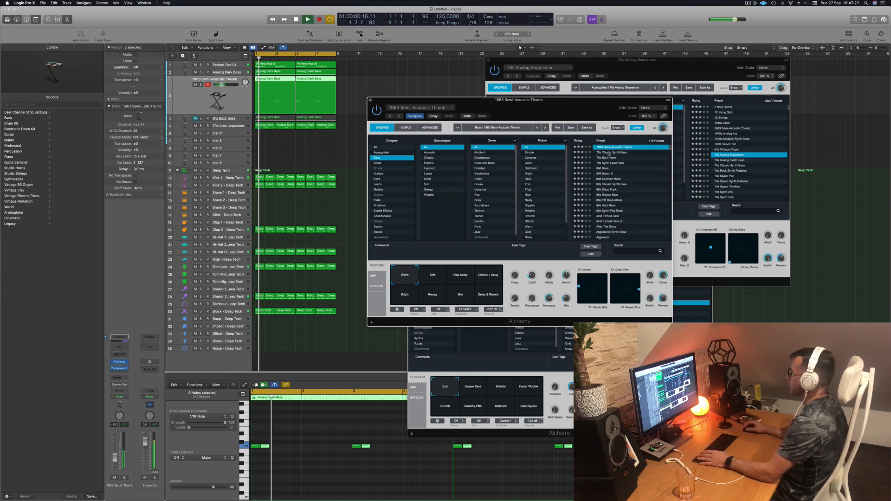
left_click(608, 153)
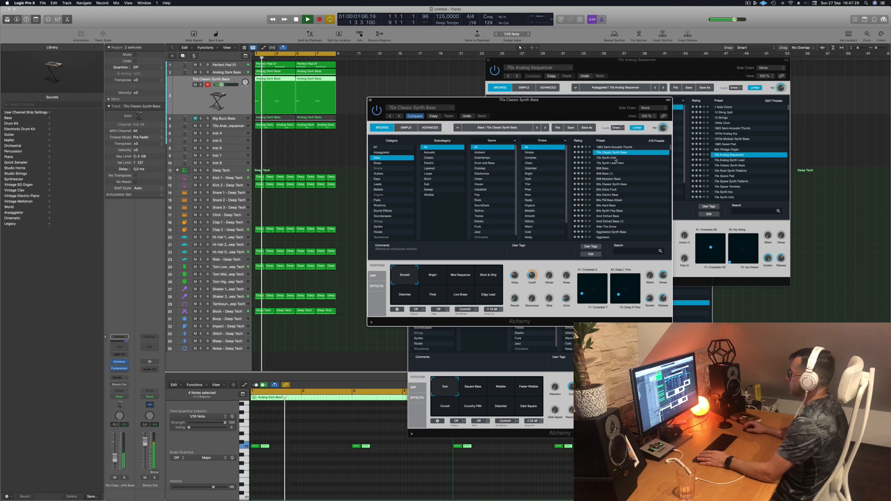
- Audition the 70s Classic Synth Bass performance snapshots from Bright to Edgy Lead, and return to Smooth
left_click_drag(576, 112, 588, 113)
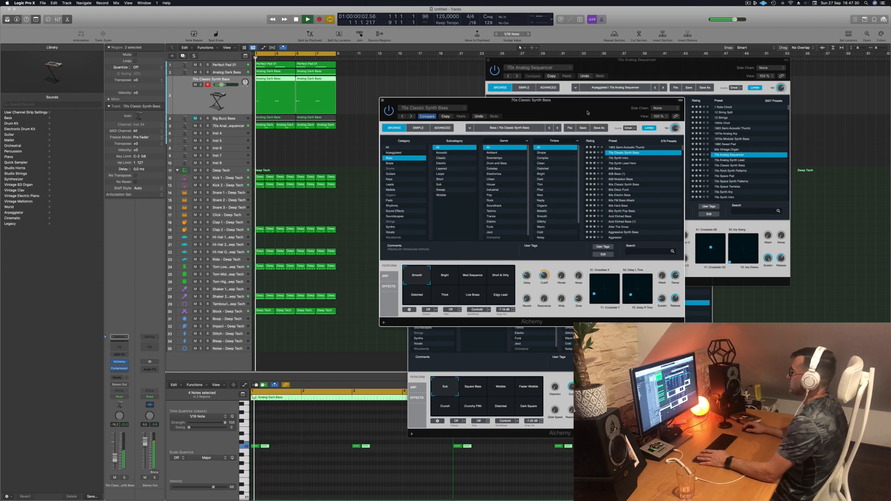
left_click(444, 276)
left_click(488, 277)
left_click(477, 277)
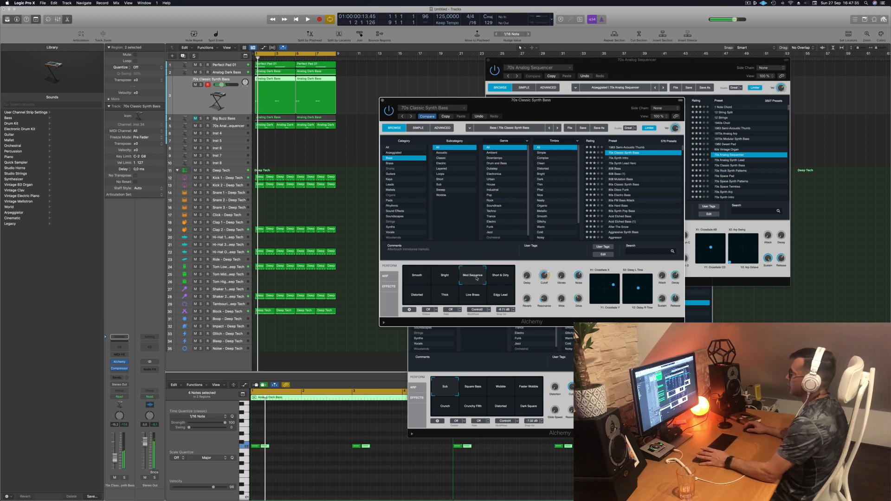
left_click(502, 277)
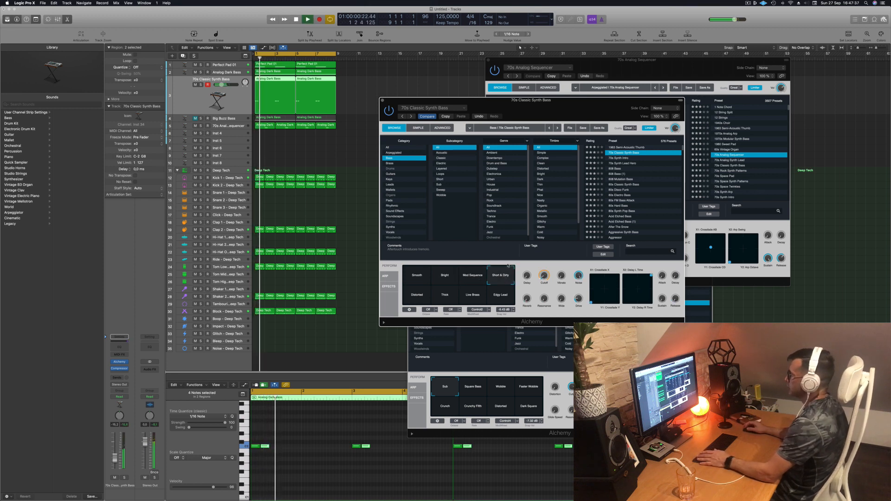
left_click(412, 297)
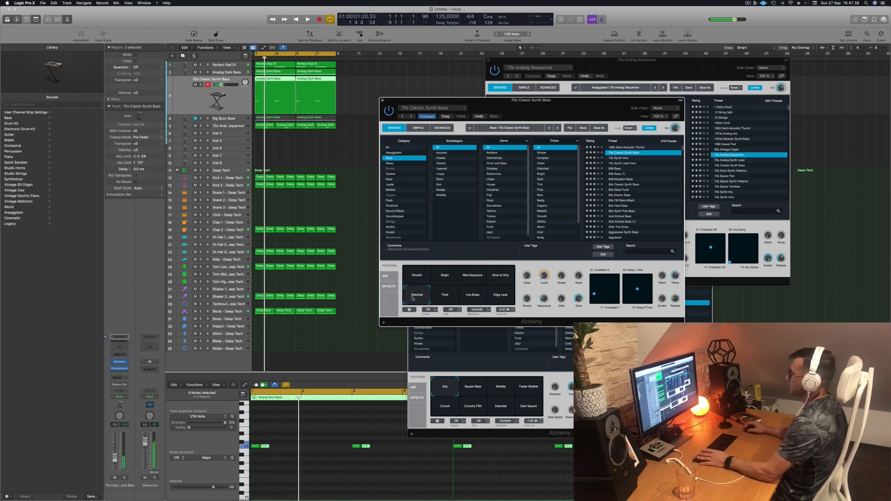
left_click(446, 297)
left_click(467, 299)
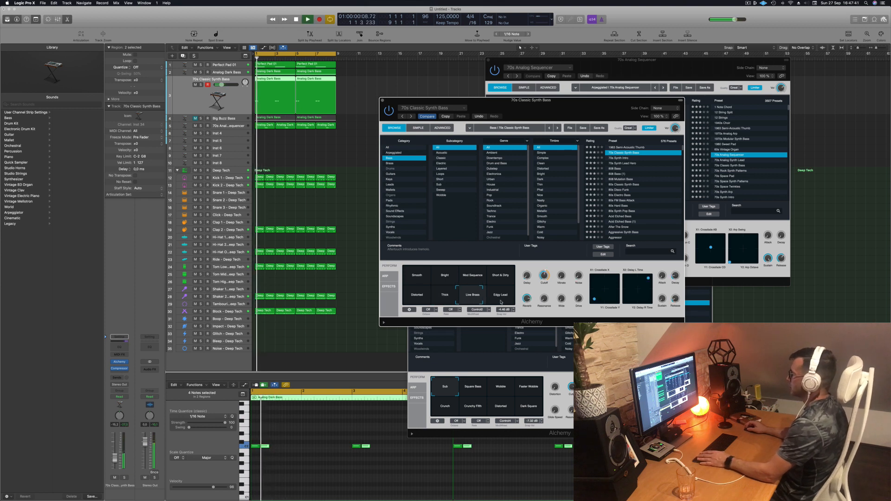
left_click(501, 302)
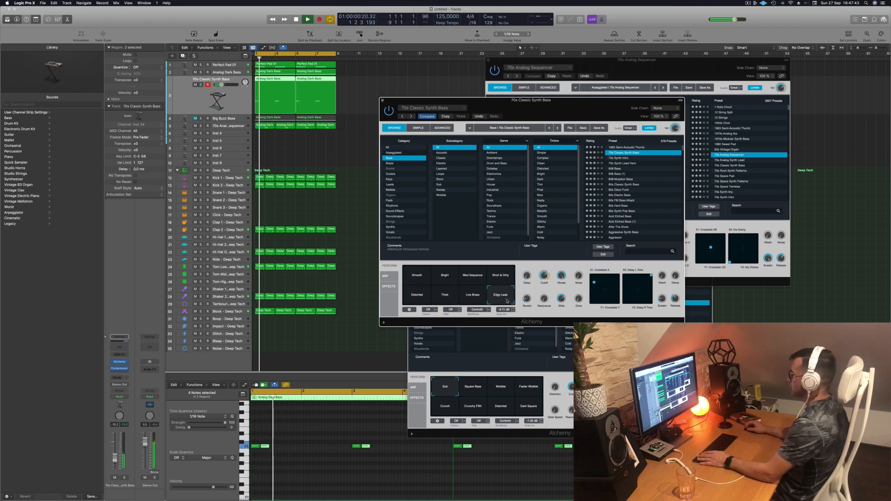
left_click(418, 280)
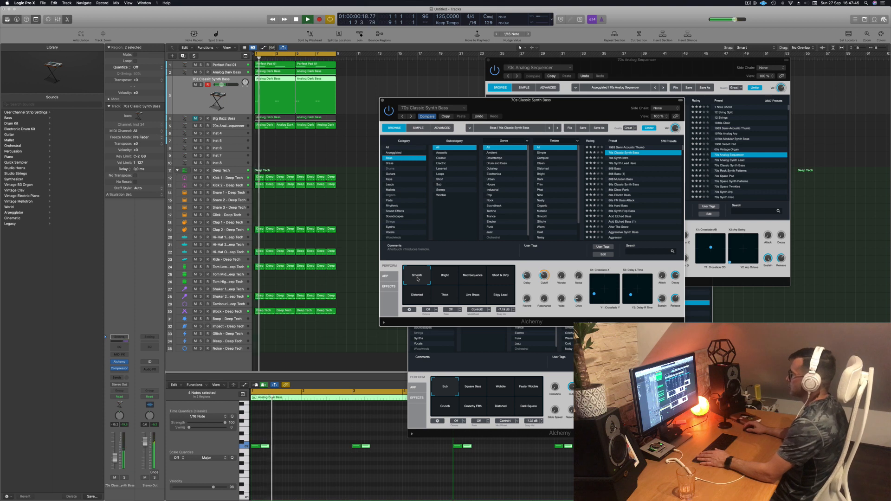
- Add a send to the delay bus on the 70s Classic Synth Bass channel and raise its send level
left_click(229, 109)
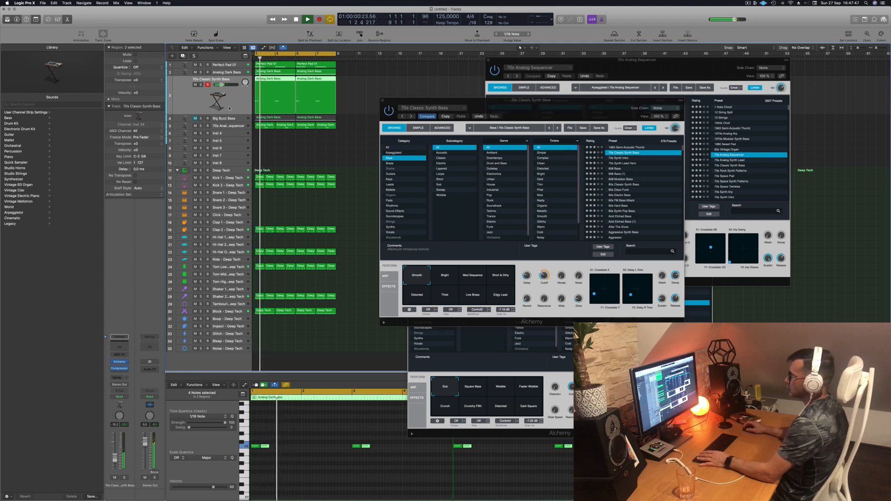
left_click(115, 379)
mouse_move(119, 384)
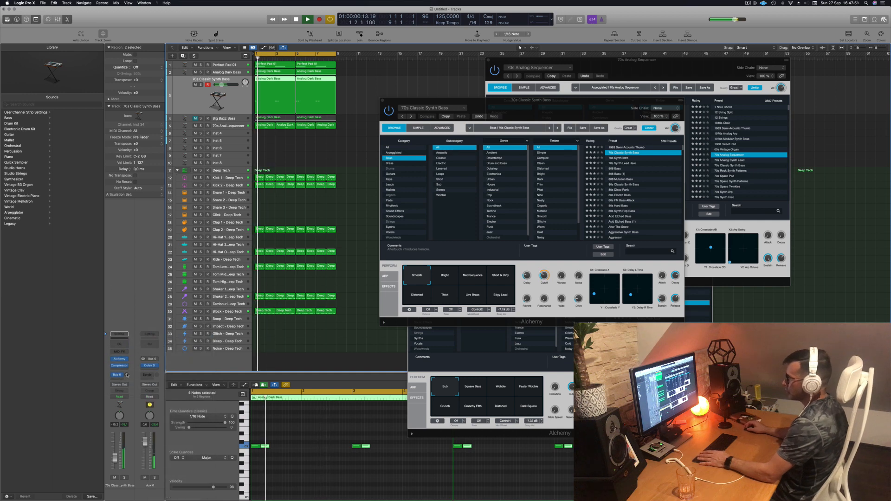
left_click_drag(127, 375, 129, 376)
key("space")
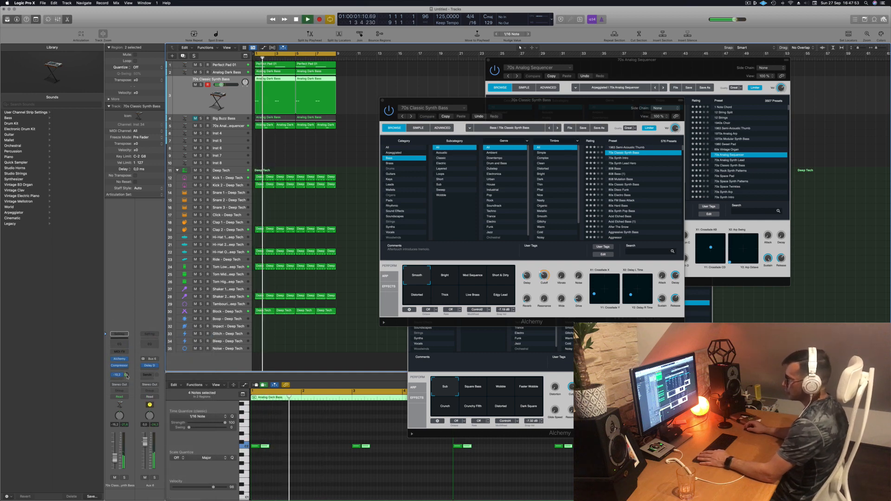
key("space")
key("space")
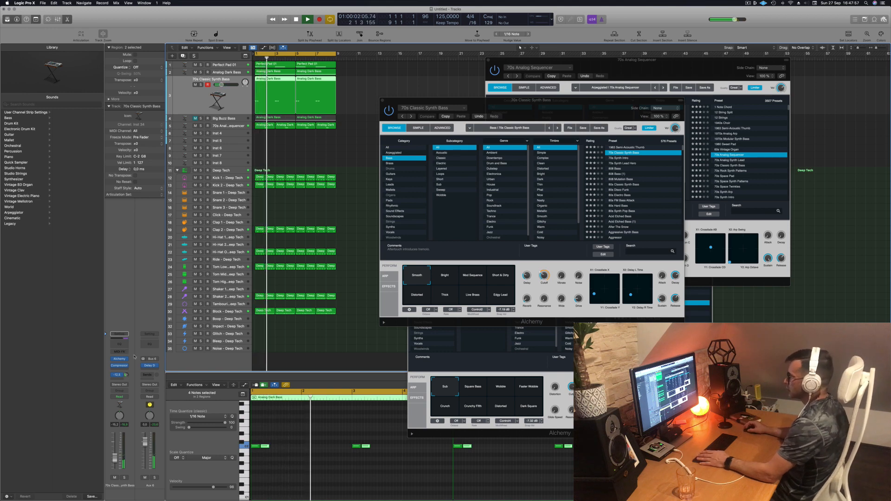
- Audition the Bright, Mod Sequence, Short & Dirty and Distorted snapshots of 70s Classic Synth Bass with the delay send
left_click_drag(600, 116, 626, 151)
key("Return")
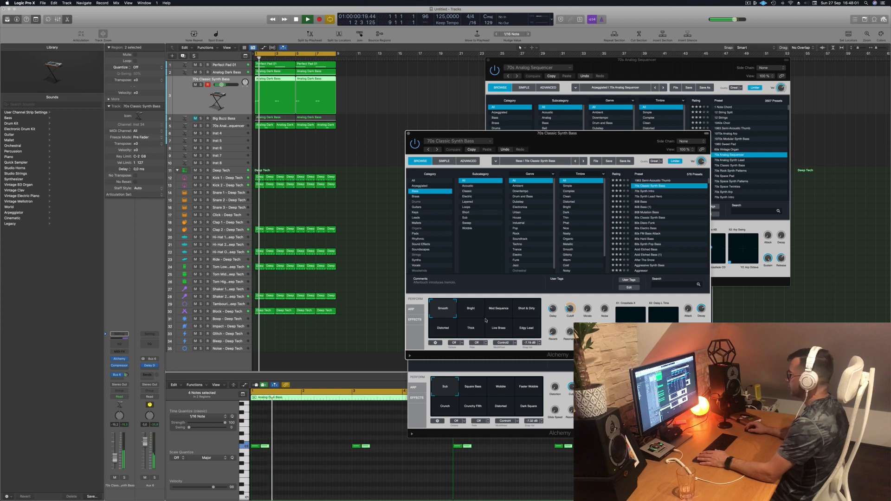
key("space")
left_click(482, 311)
key("Return")
key("space")
left_click(498, 310)
left_click(526, 313)
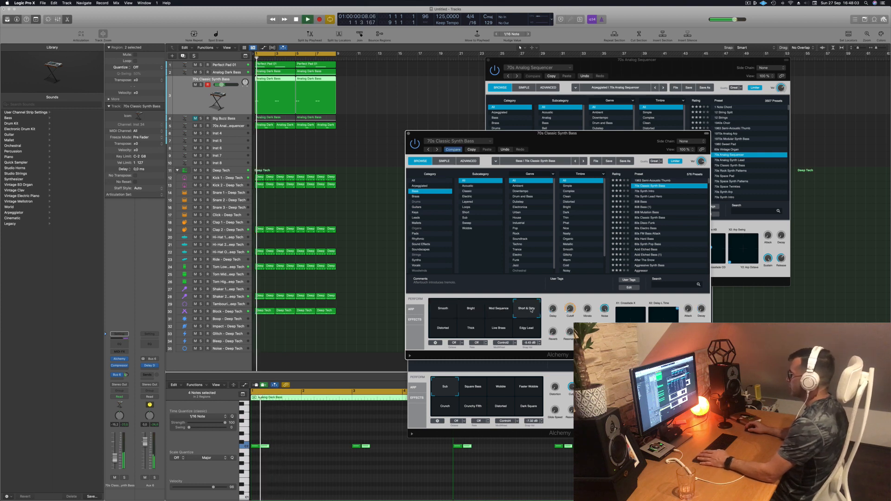
left_click(440, 332)
key("Return")
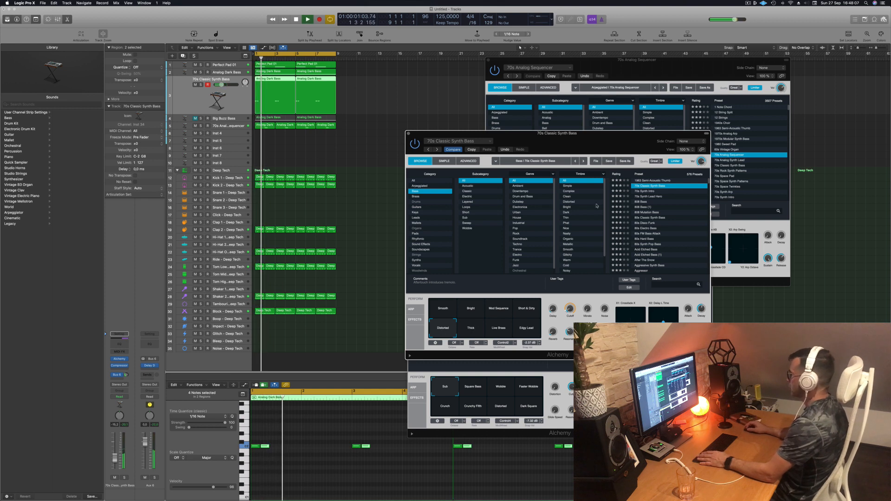
- Audition the 70s Synth Intro, 70s Synth Lead Hero and 808 Bass presets on the duplicated bass track
left_click(652, 192)
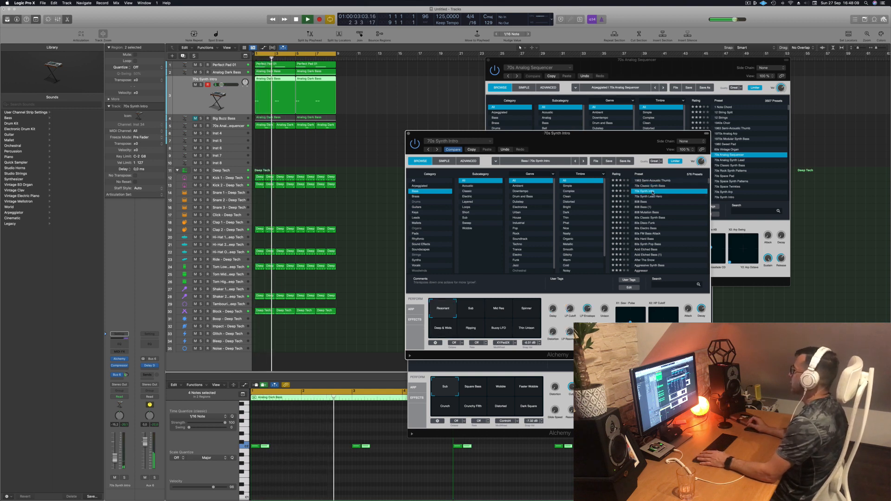
key("Return")
key("space")
left_click(648, 196)
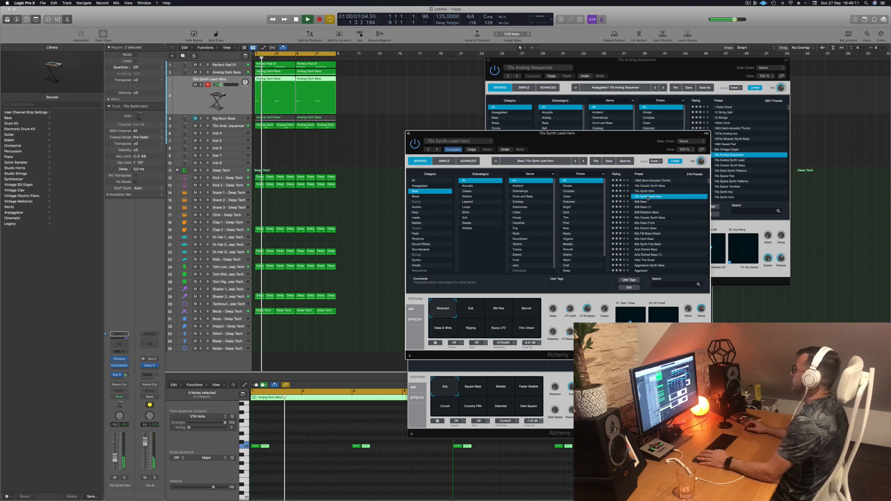
key("Return")
left_click(645, 202)
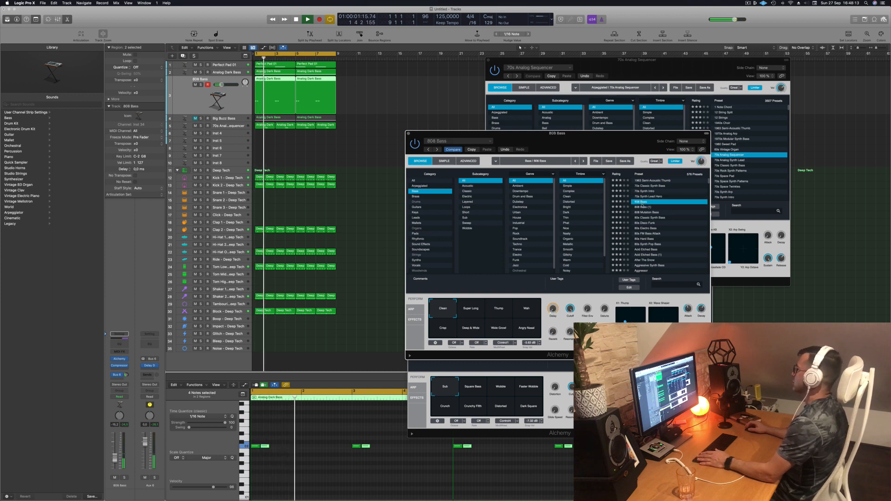
- Audition the 80s Classic Synth Bass, 80s Electro Bass and 80s Hard Bass presets on the duplicated bass track
left_click(641, 218)
key("Return")
key("space")
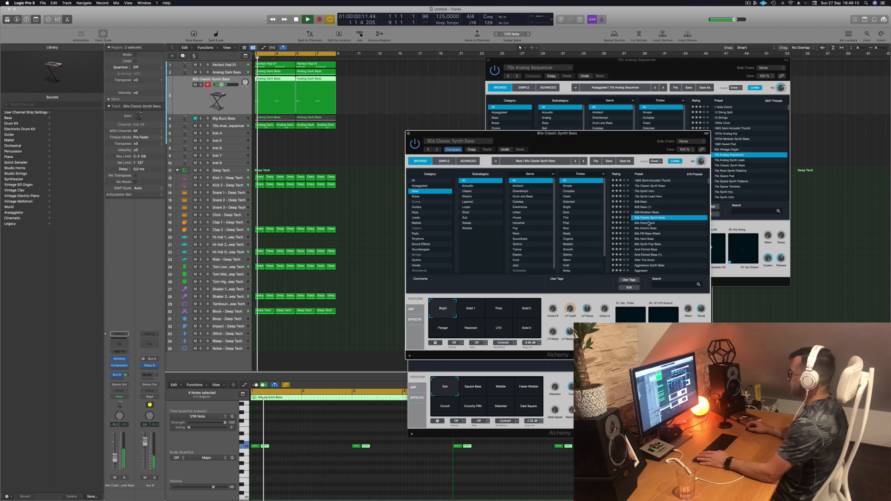
left_click(645, 228)
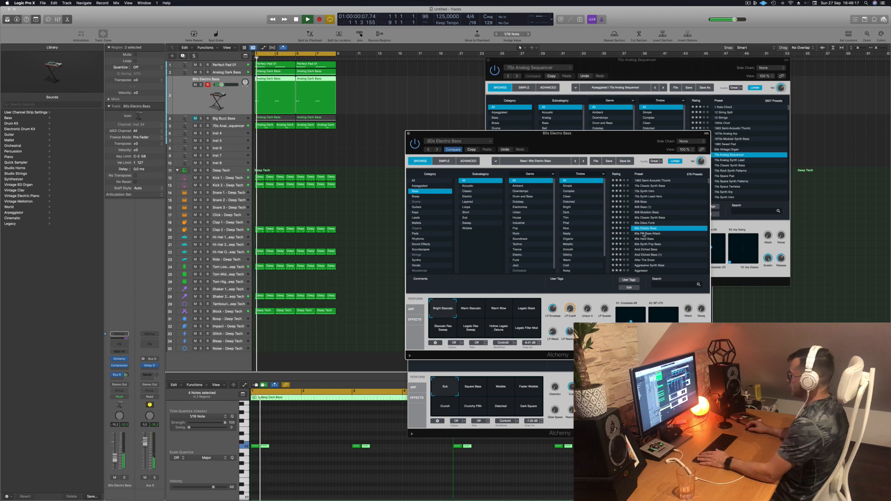
left_click(645, 239)
scroll(662, 240, "down", 1)
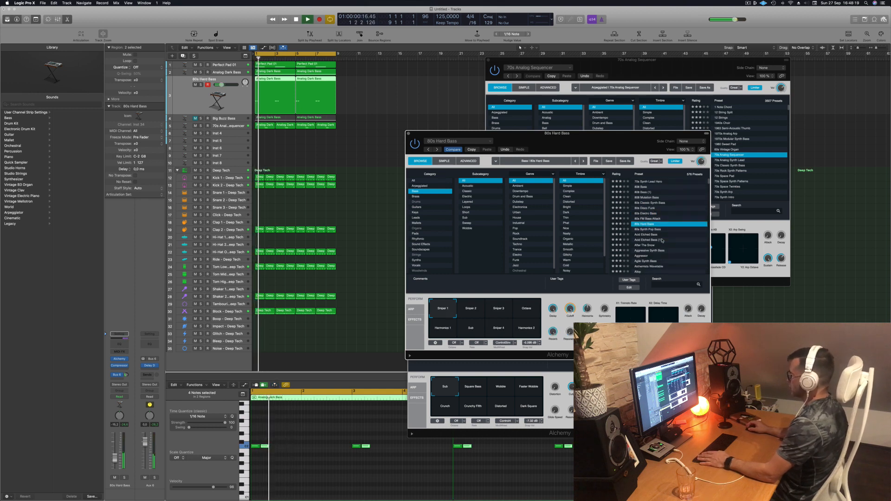
- Audition both Acid Etched Bass presets, including the Pad Mode snapshot, and load Aggressive Synth Bass
left_click(647, 235)
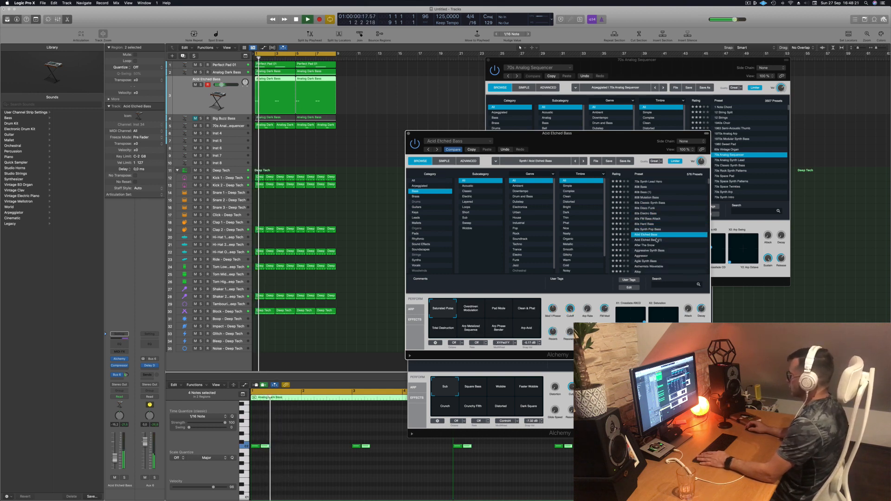
left_click(657, 240)
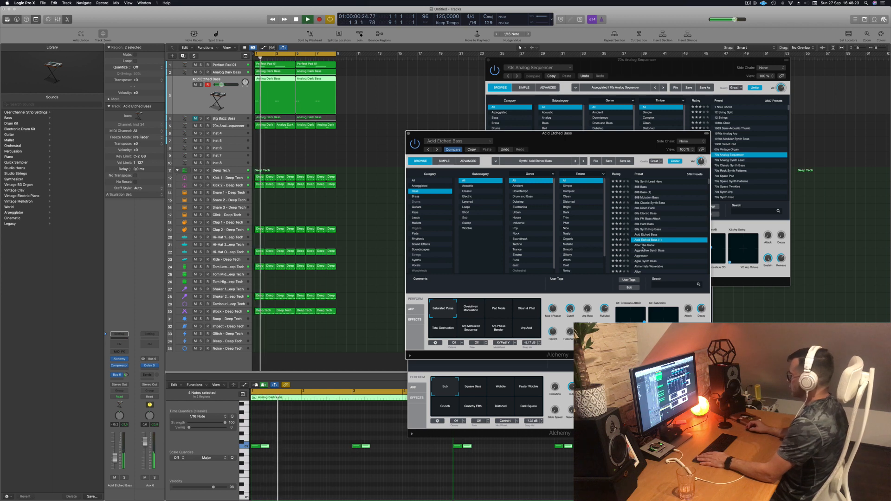
left_click(499, 310)
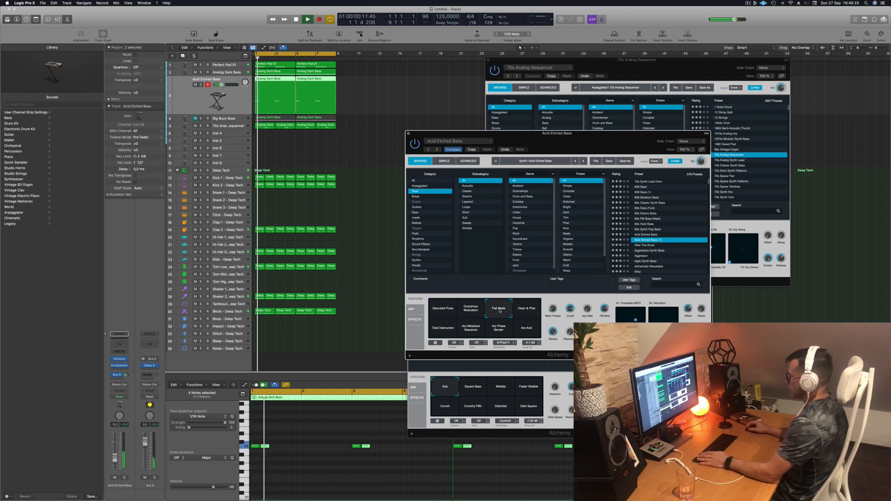
left_click(646, 250)
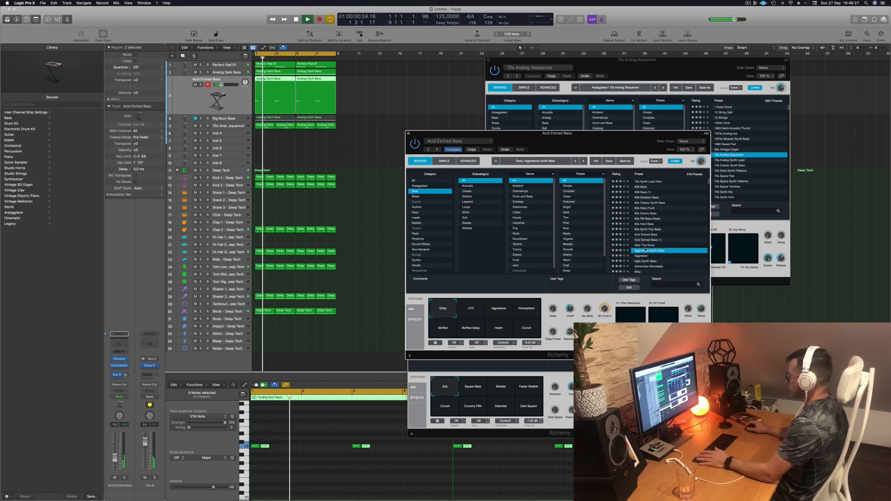
- Audition the Aggressor, Agile Synth Bass and Amped Peak bass presets on track 3 and load Analog Glide Lead
scroll(655, 244, "down", 1)
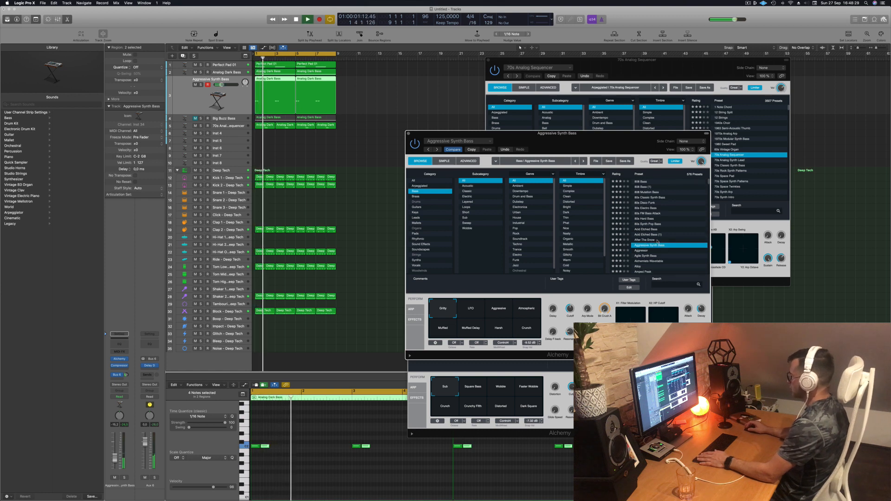
scroll(659, 246, "down", 4)
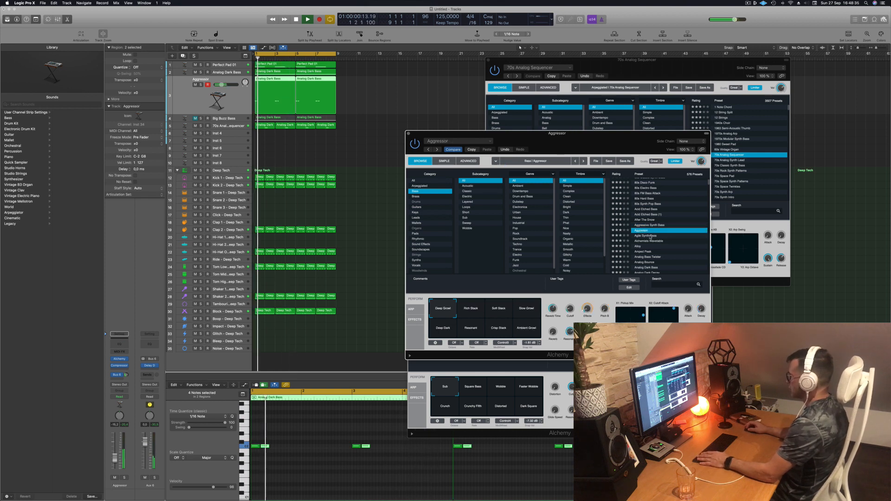
left_click(649, 236)
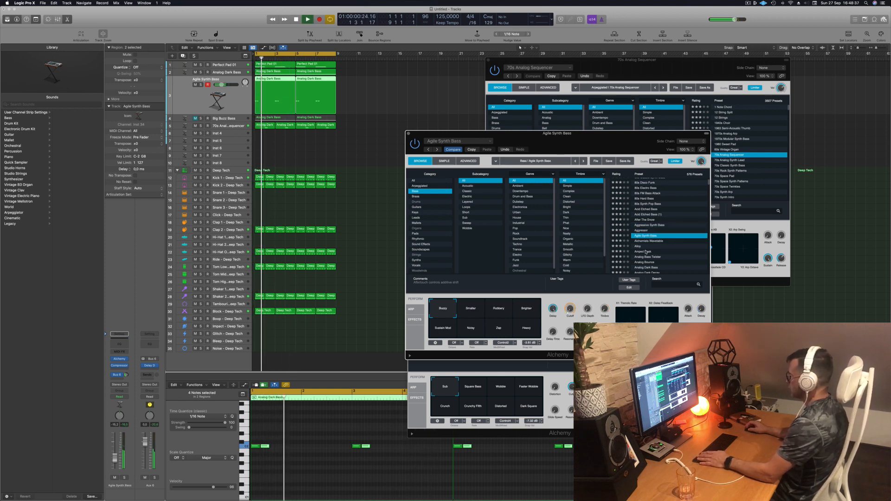
left_click(646, 251)
scroll(665, 230, "down", 2)
scroll(665, 229, "down", 1)
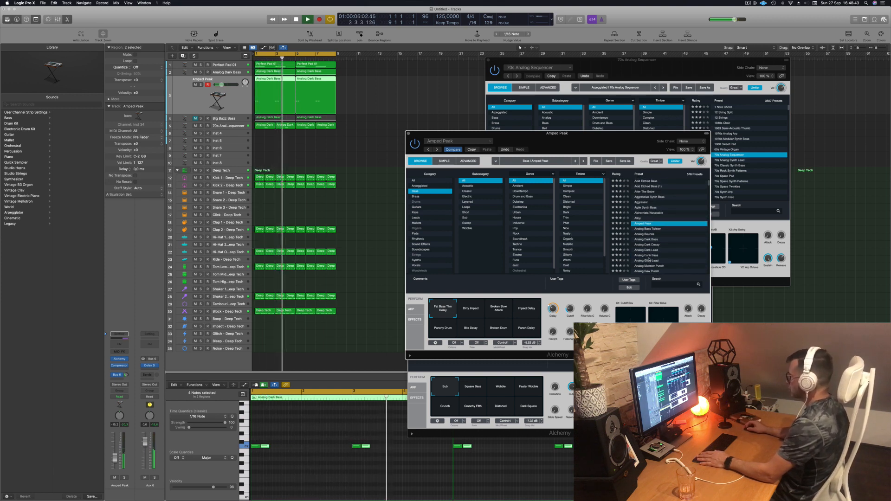
left_click(650, 260)
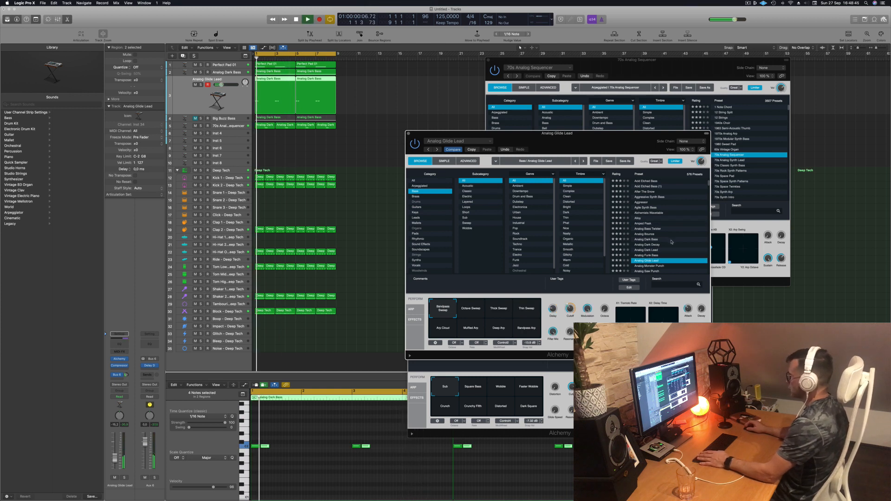
scroll(668, 246, "down", 4)
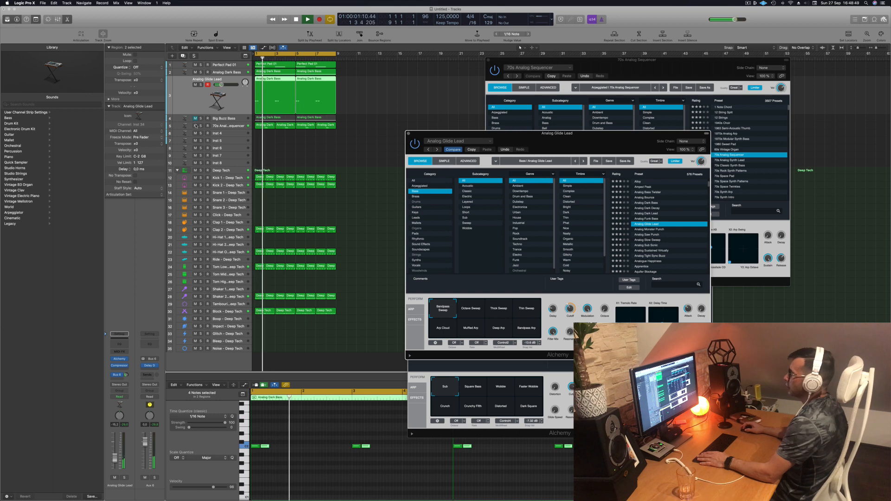
- Mute the Analog Glide Lead track and close all open Alchemy windows
left_click(188, 90)
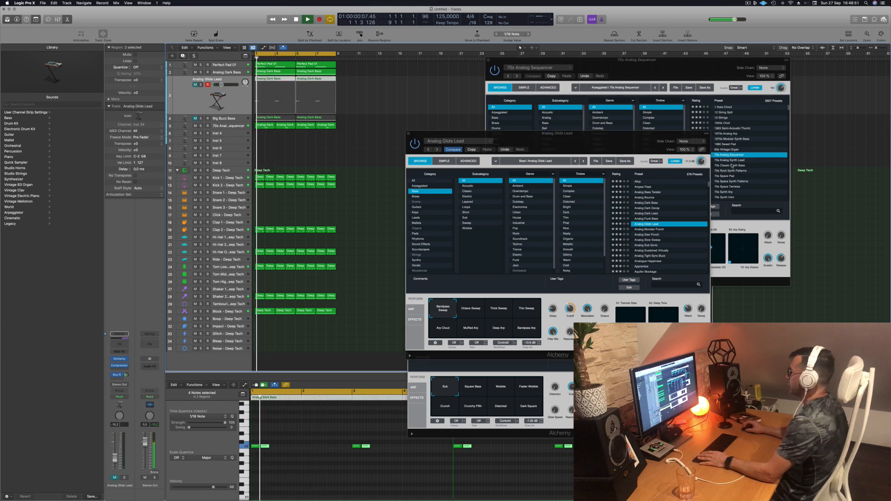
left_click_drag(599, 138, 575, 135)
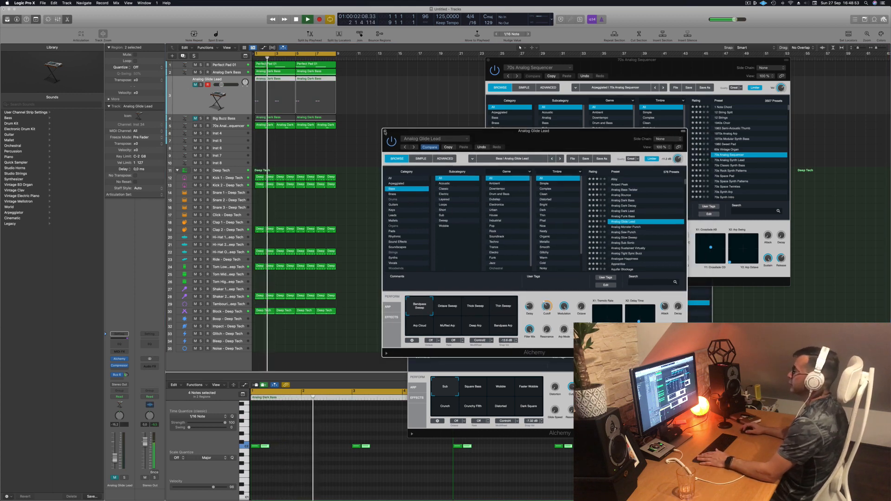
key("super+w")
key("super+w")
key("super+k")
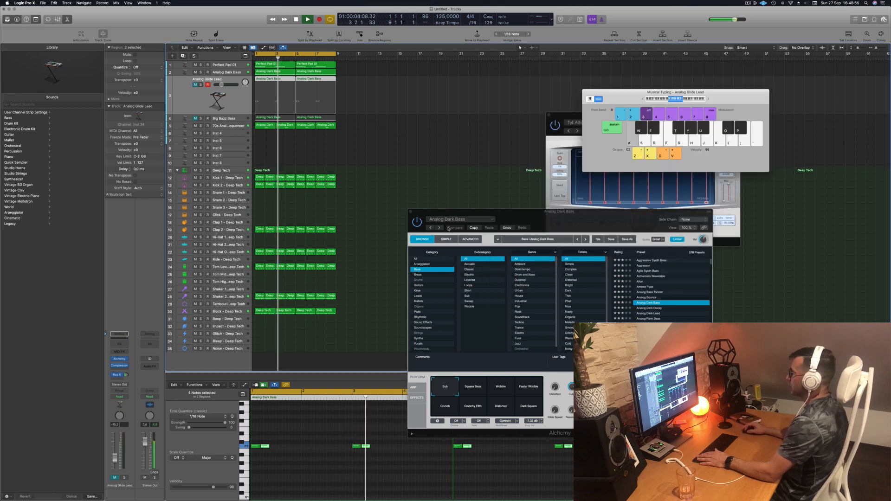
left_click_drag(417, 214, 432, 193)
key("super+w")
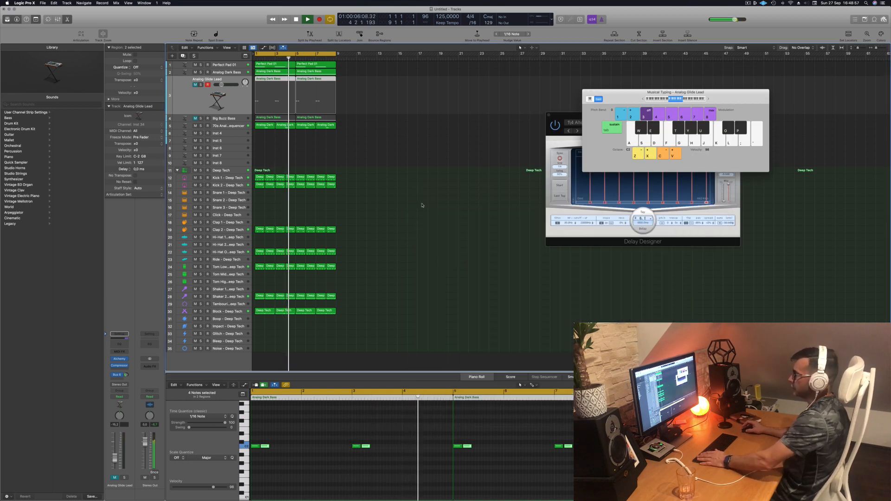
- Listen to the unmuted Analog Dark Bass track and the 70s Analog Sequencer track, toggling solo on each
left_click(229, 66)
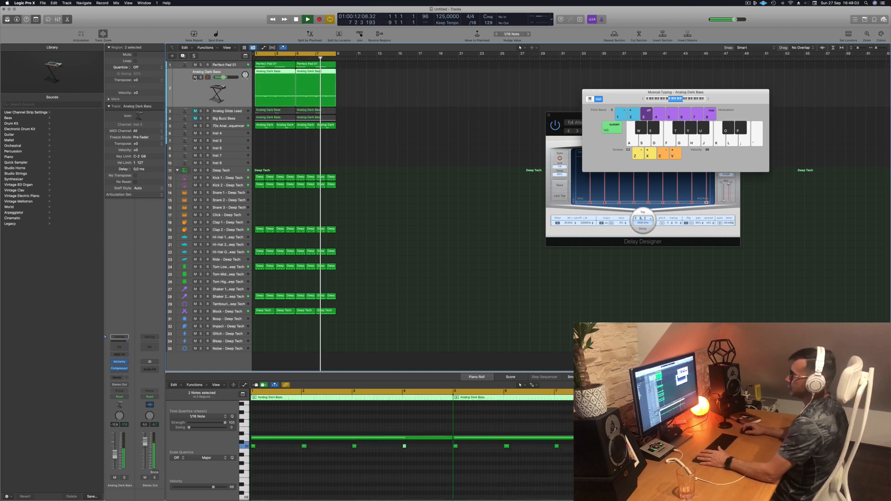
left_click(241, 104)
key("s")
key("s")
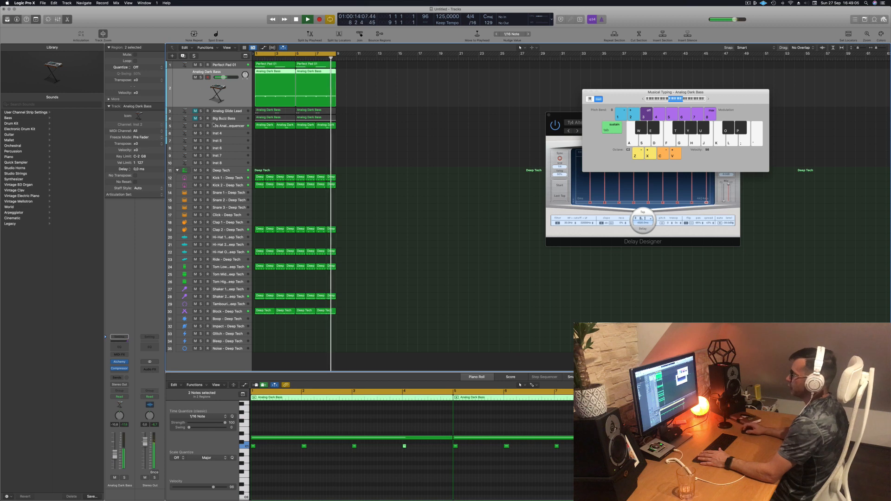
key("Down")
key("Down")
key("Down")
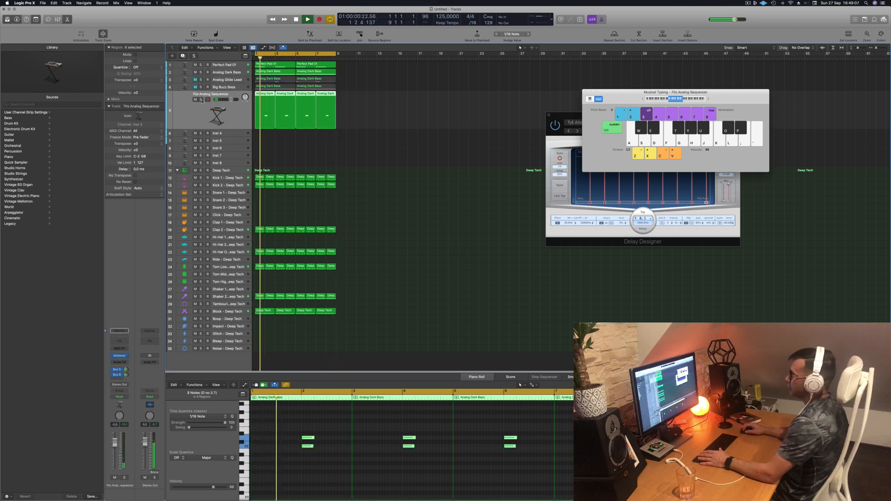
left_click(201, 99)
left_click(201, 99)
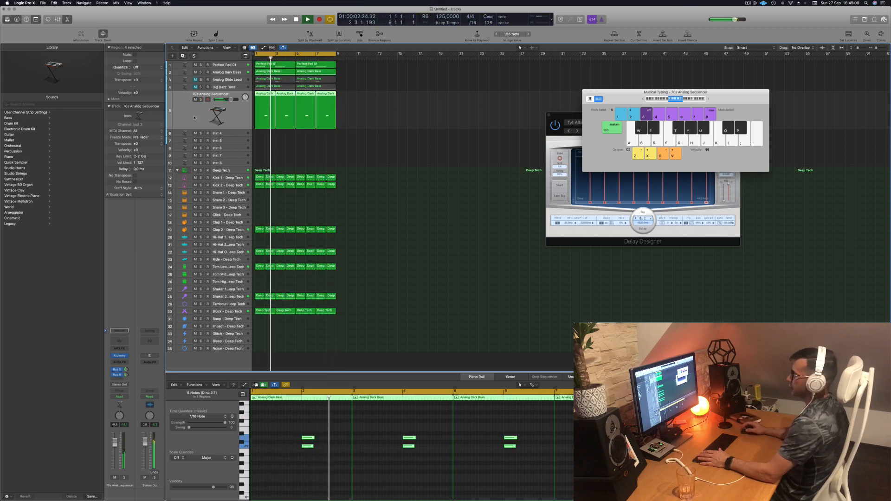
- Duplicate the 70s Analog Sequencer track and copy its first Analog Dark Bass region onto the new track
left_click(343, 160)
left_click(235, 133)
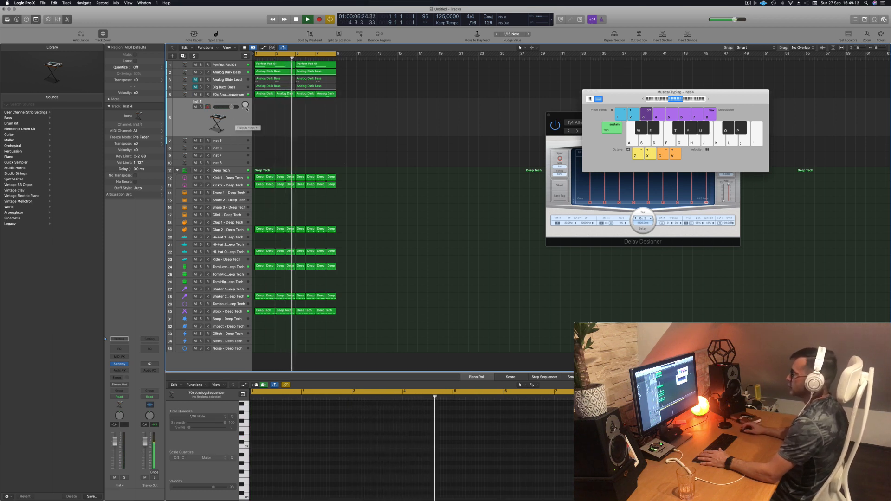
left_click(268, 94)
key("shift+f")
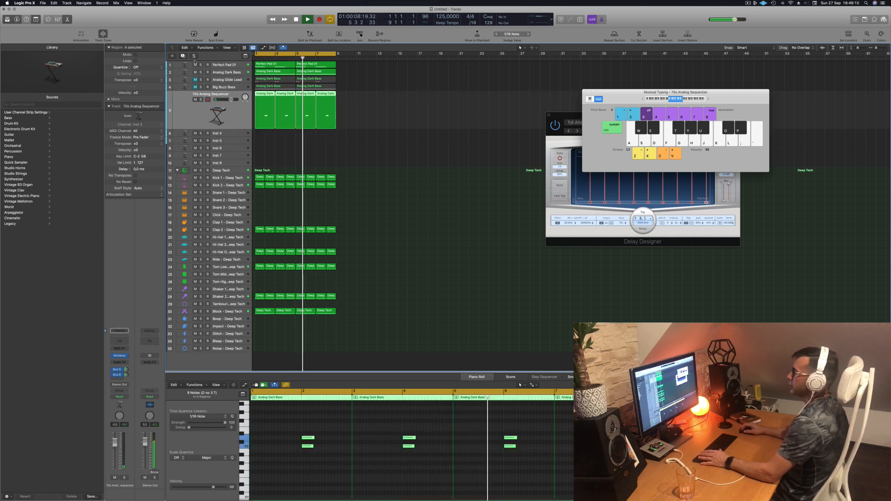
key("cmd+d")
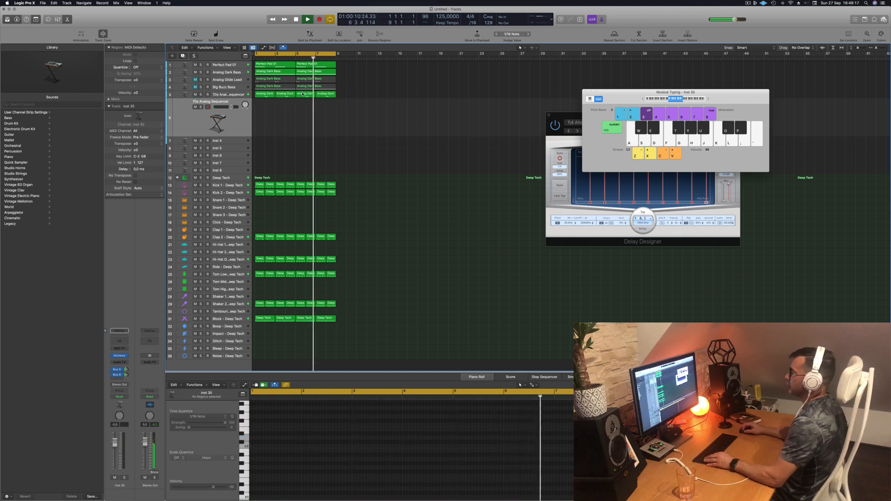
left_click(259, 94)
left_click_drag(260, 99, 262, 116)
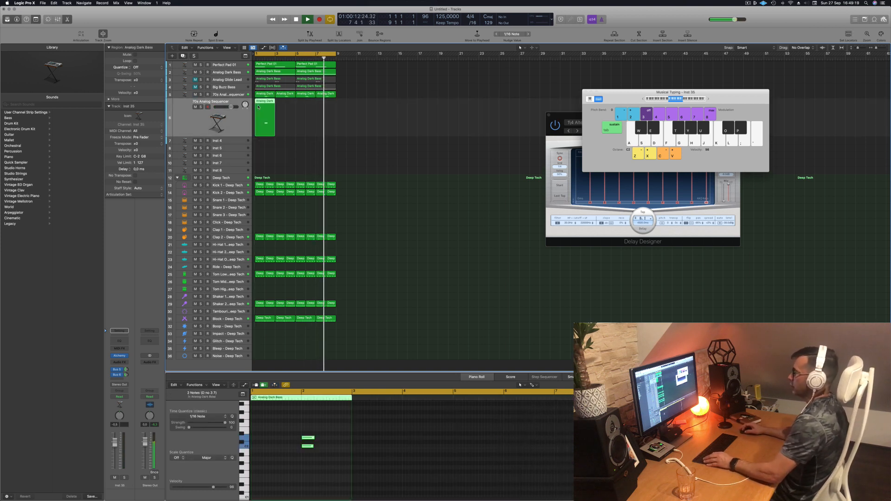
- Shift the two notes in the copied region to the middle of its first bar, checking the timing against playback
left_click_drag(284, 435, 340, 455)
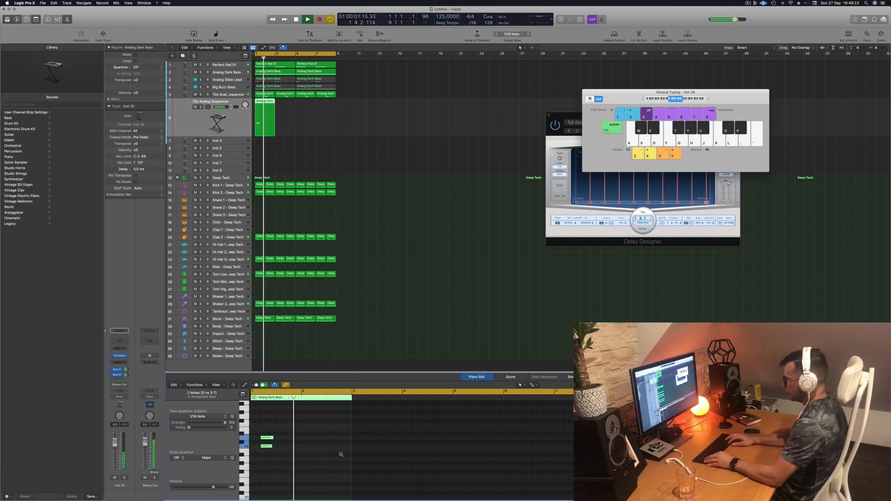
key("space")
key("space")
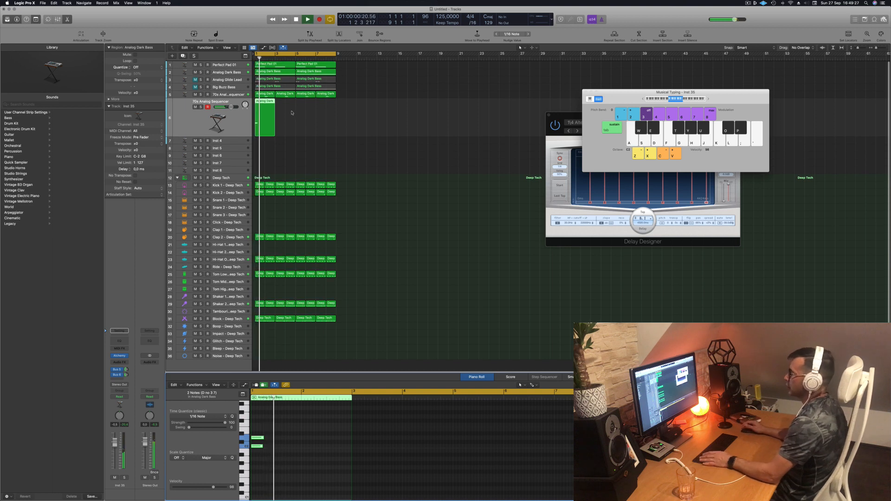
key("space")
left_click_drag(263, 101, 254, 126)
key("Return")
key("space")
left_click(301, 440)
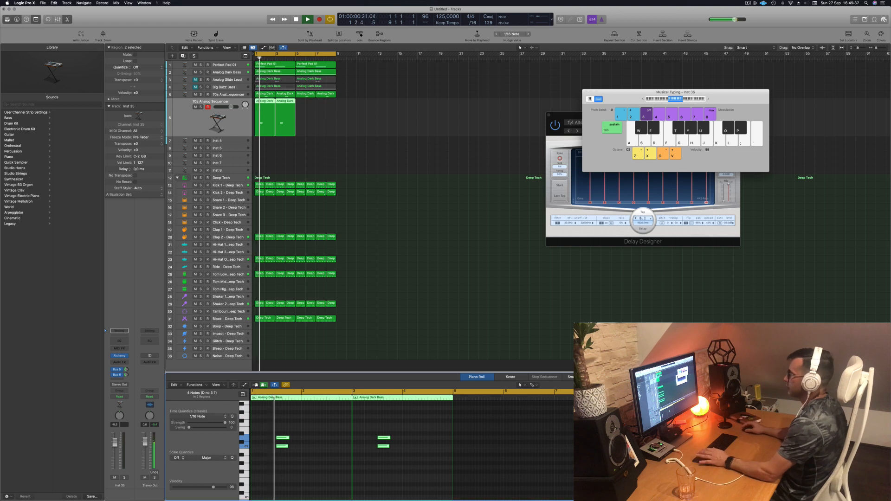
- Copy the two regions on the duplicated track so they repeat through bar 8, and play the result
key("space")
key("space")
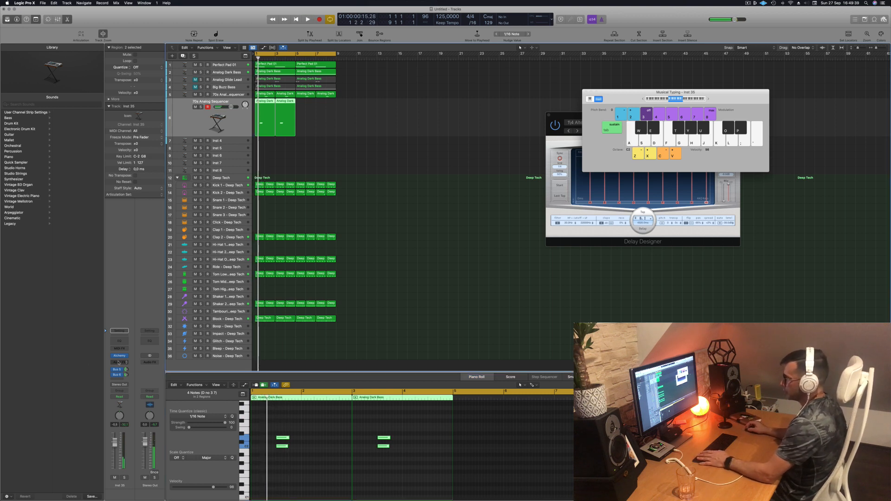
left_click_drag(286, 103, 322, 106, "alt")
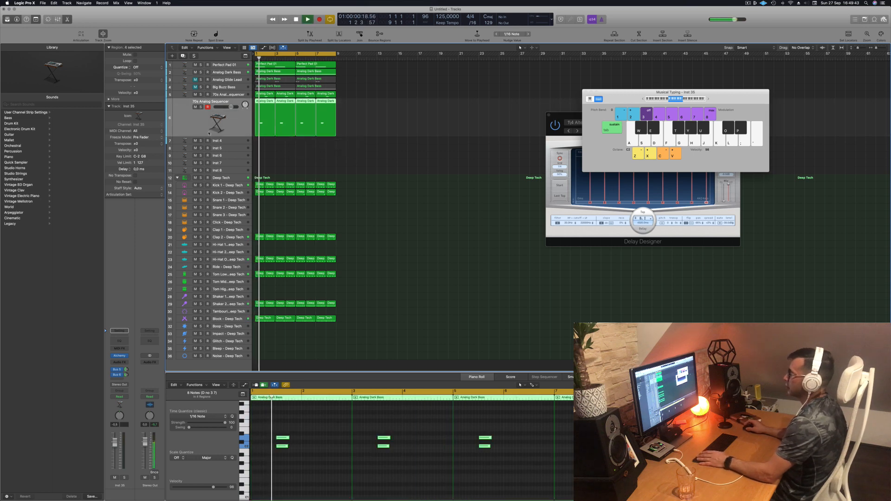
key("space")
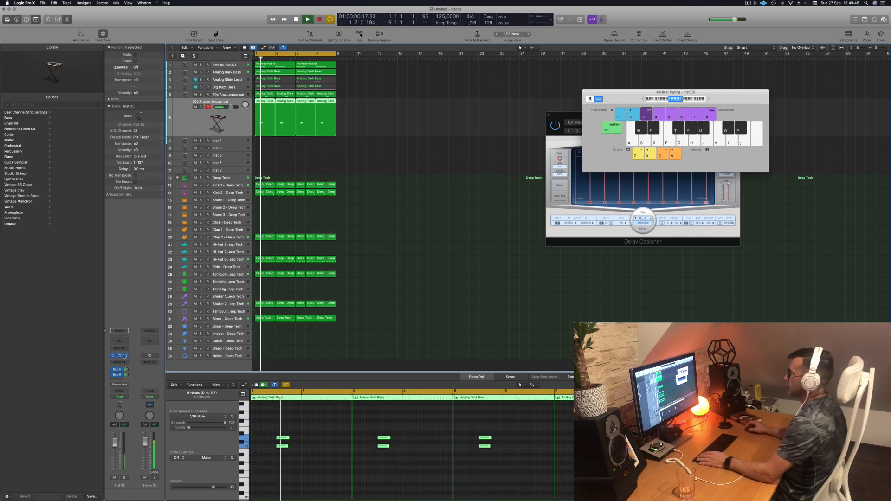
- Open Alchemy on the duplicated track, filter the presets to the Keys category and load Aquatic Mallets
left_click(121, 355)
left_click_drag(470, 69, 531, 66)
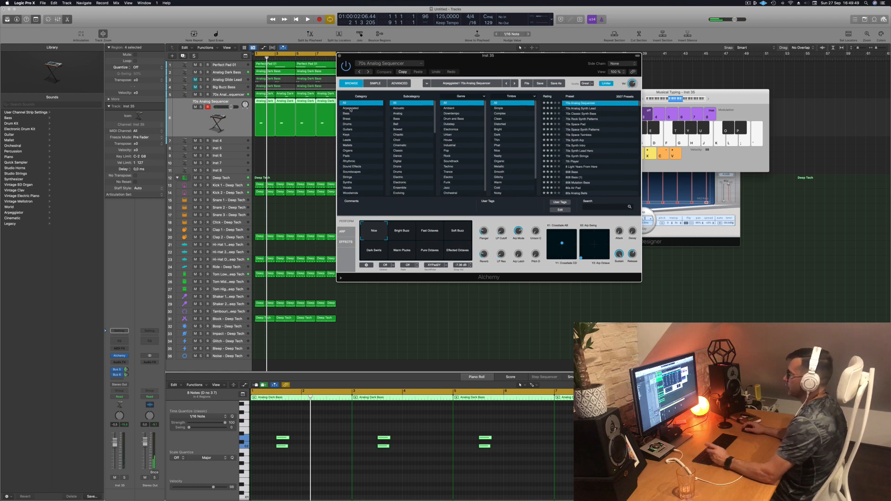
left_click(346, 135)
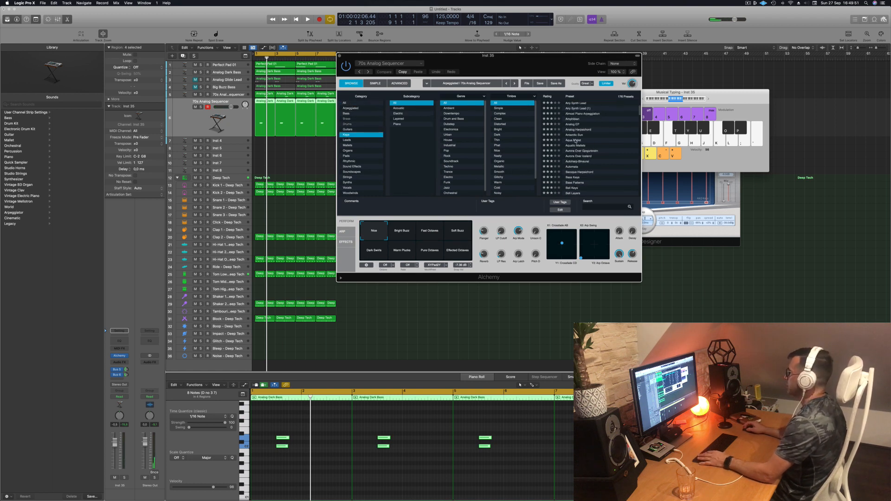
key("space")
left_click_drag(528, 65, 569, 49)
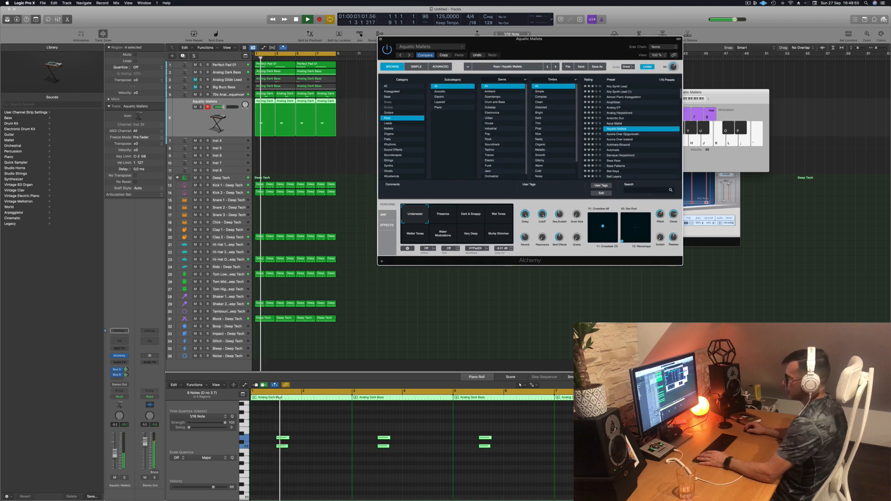
- Audition the two Aurora presets, Autoharp-Binaural and Bell Keys, load Chill Keys and fine-tune the track's volume
left_click(623, 135)
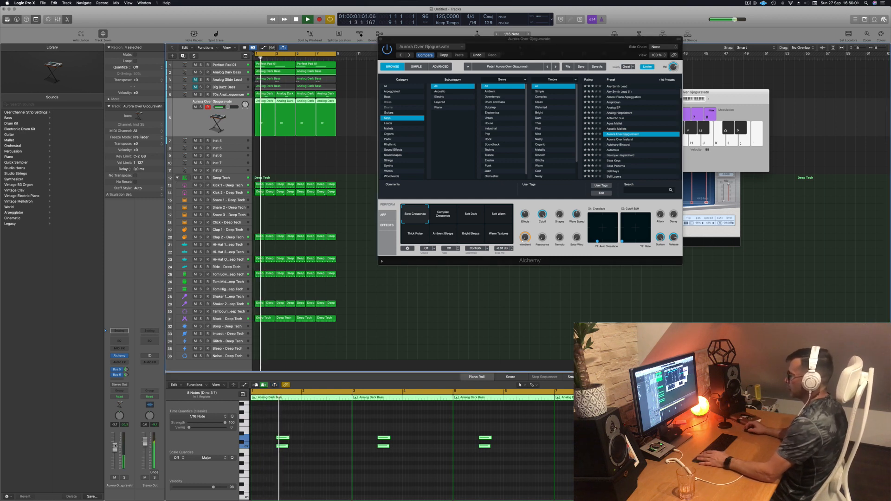
left_click(615, 140)
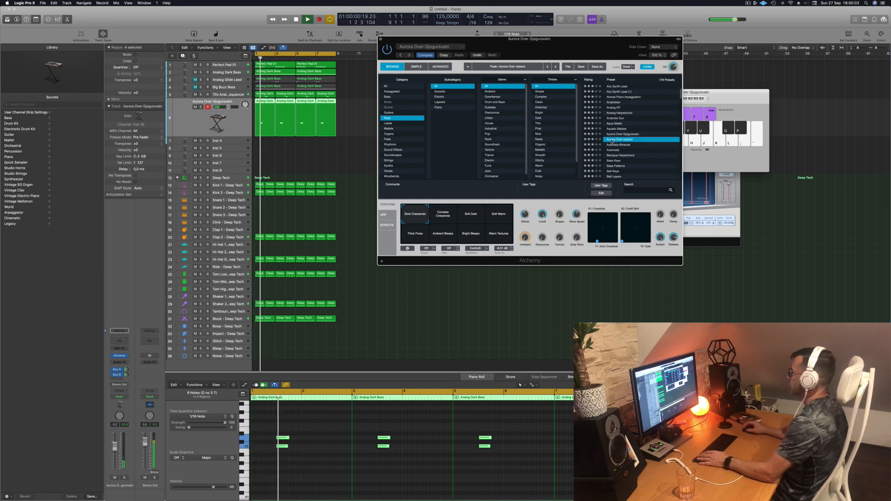
left_click(615, 145)
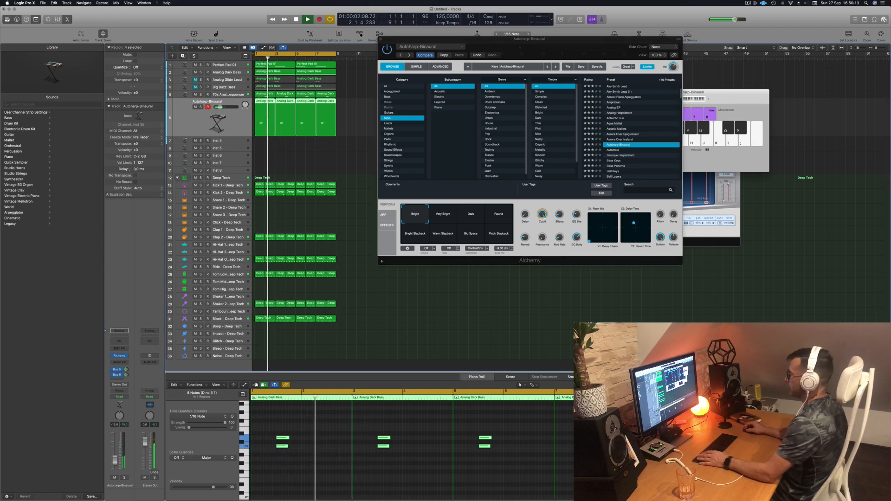
scroll(630, 170, "down", 1)
left_click(612, 156)
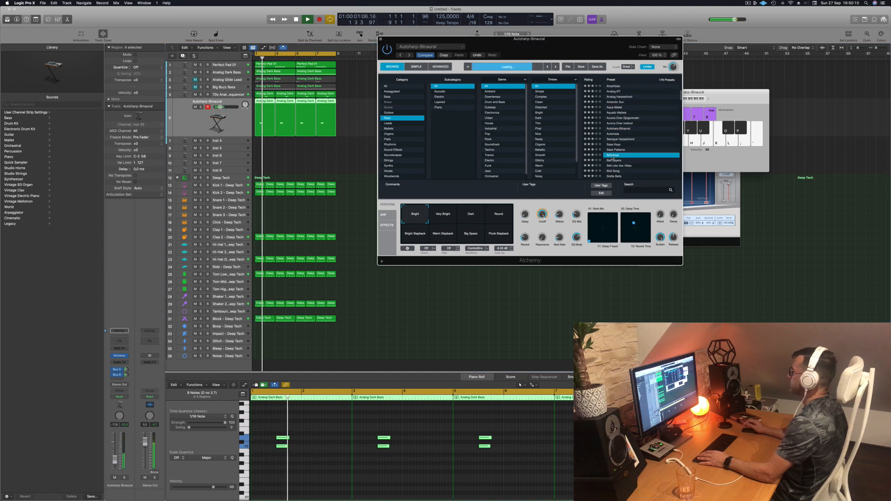
scroll(631, 154, "down", 2)
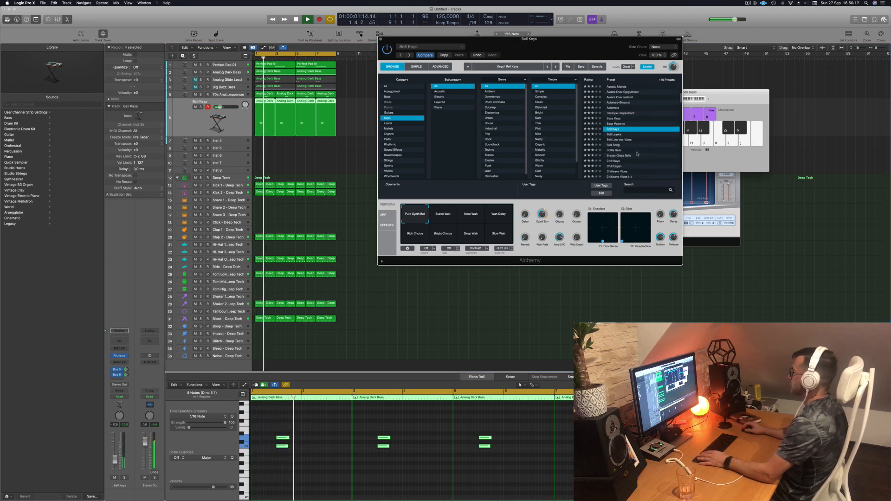
left_click(615, 161)
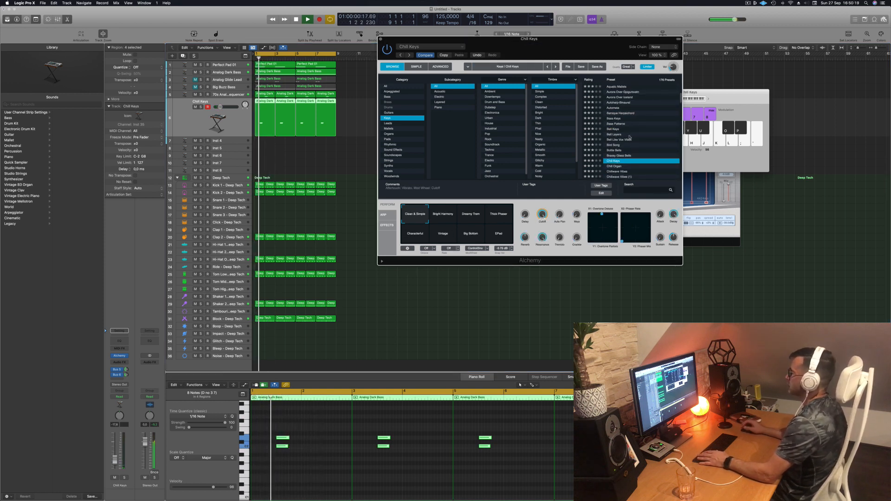
scroll(645, 137, "down", 1)
scroll(644, 137, "down", 1)
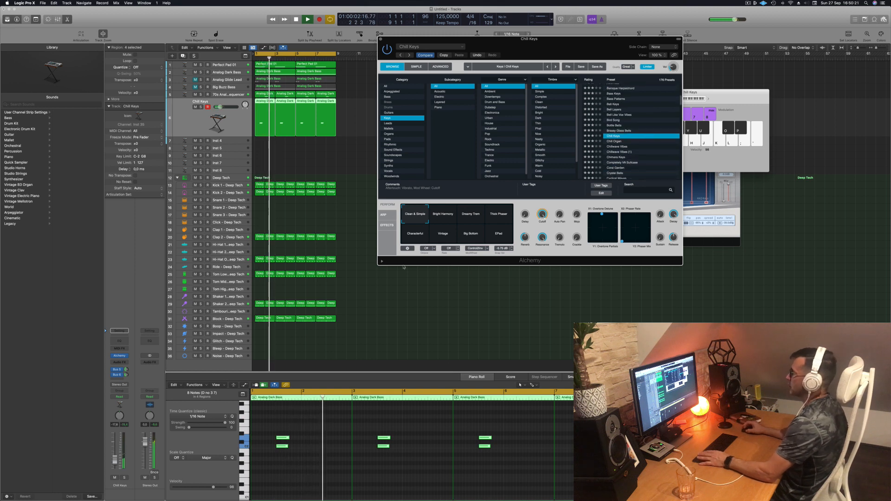
left_click_drag(220, 106, 219, 107)
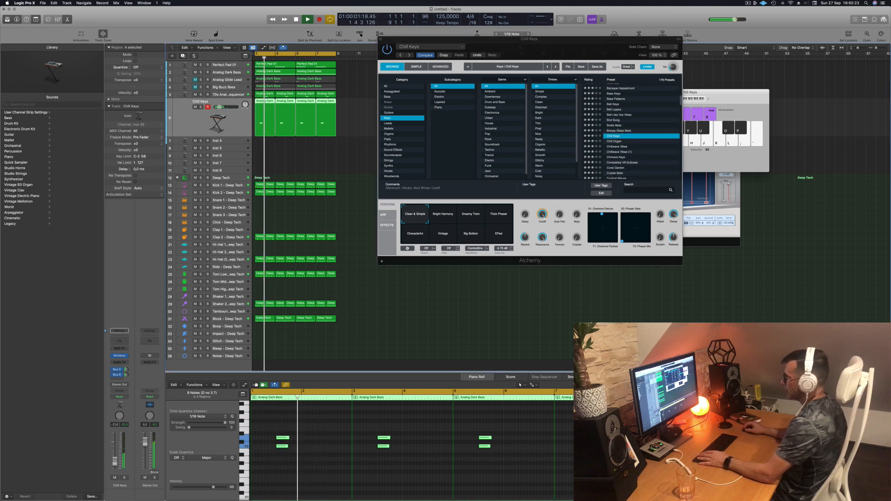
- Audition the Chill Keys performance snapshots from Bright Harmony to Big Bottom, settle on Characterful and close Alchemy
left_click(445, 220)
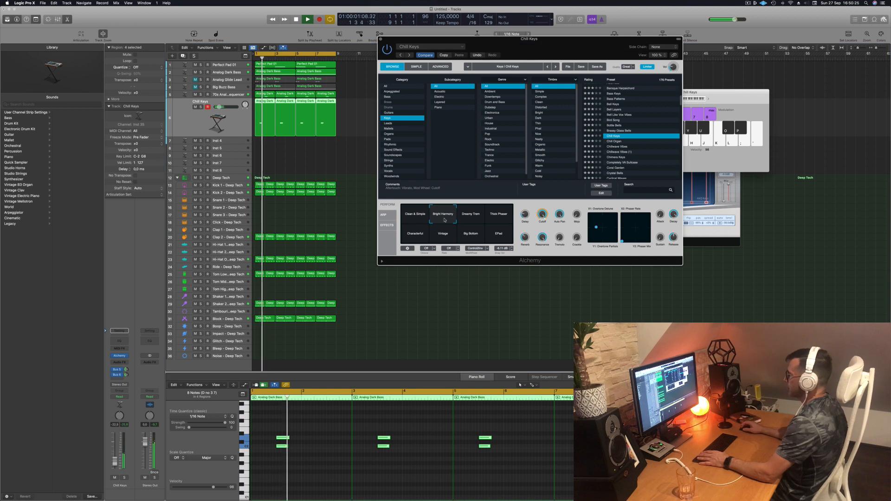
left_click(478, 222)
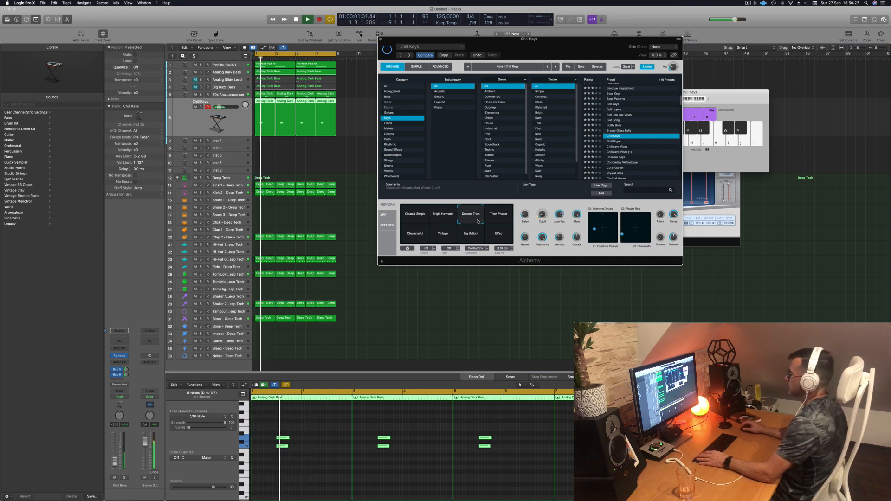
left_click(497, 216)
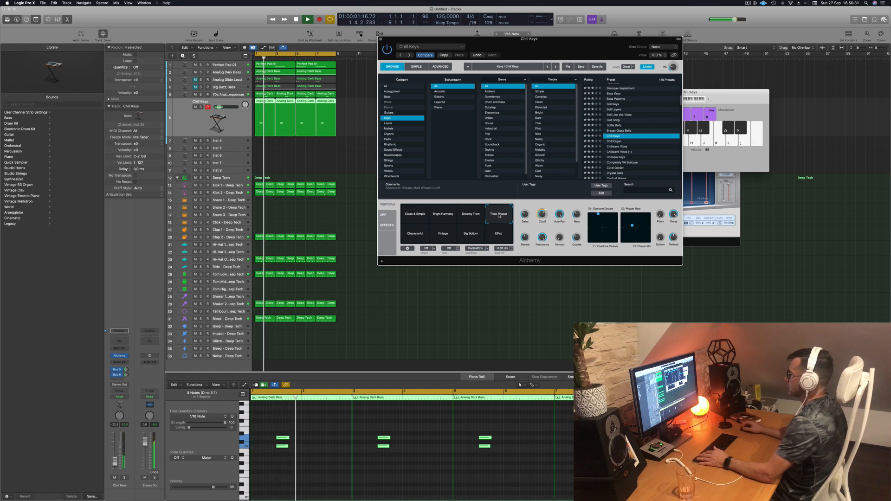
left_click(413, 236)
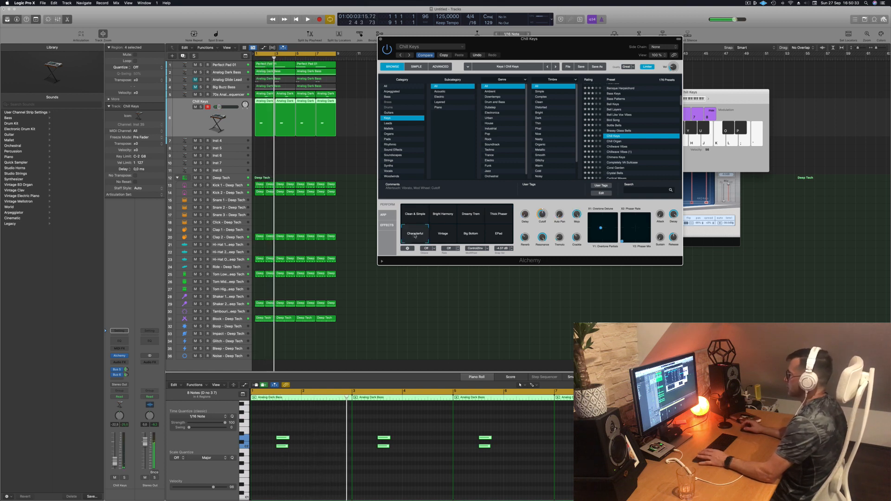
left_click(450, 237)
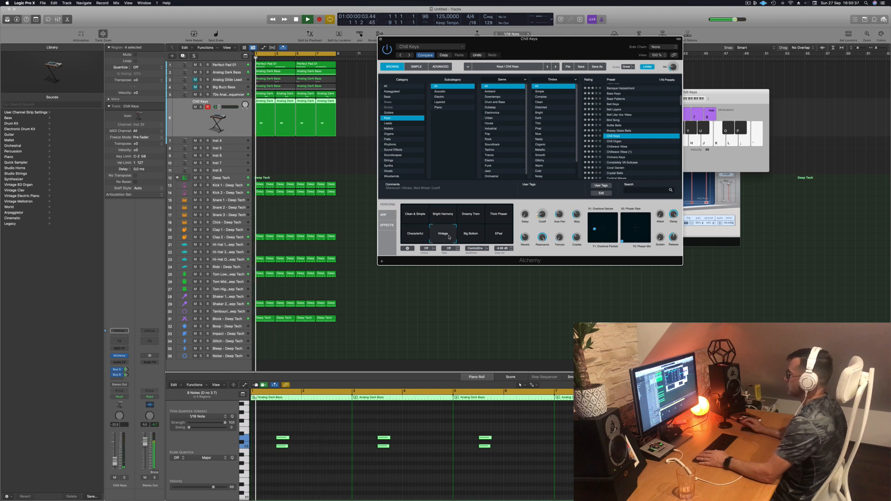
left_click(471, 237)
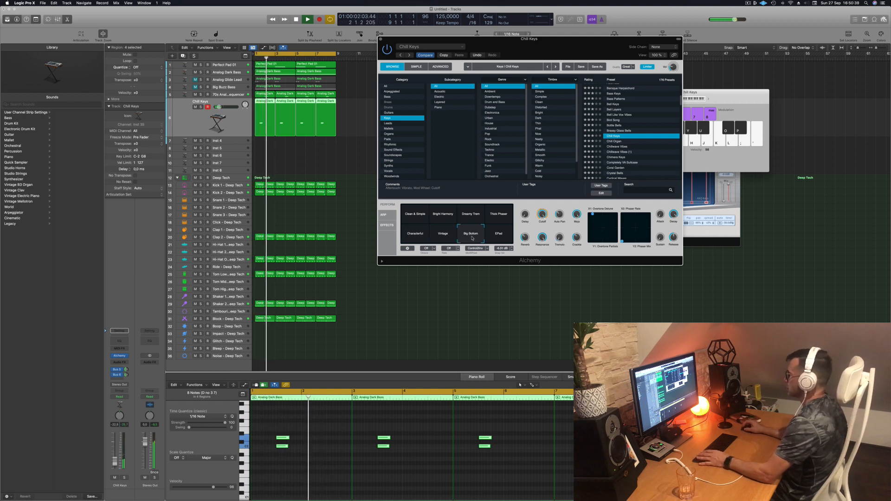
left_click(408, 235)
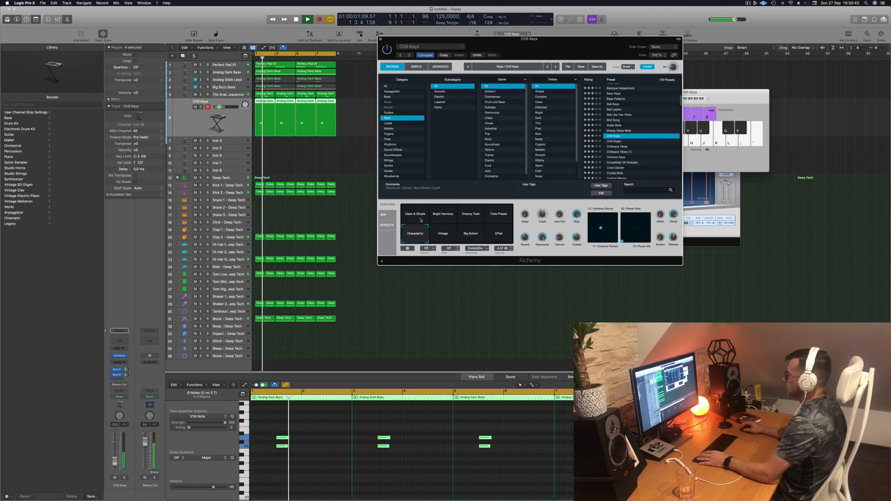
left_click_drag(567, 52, 514, 146)
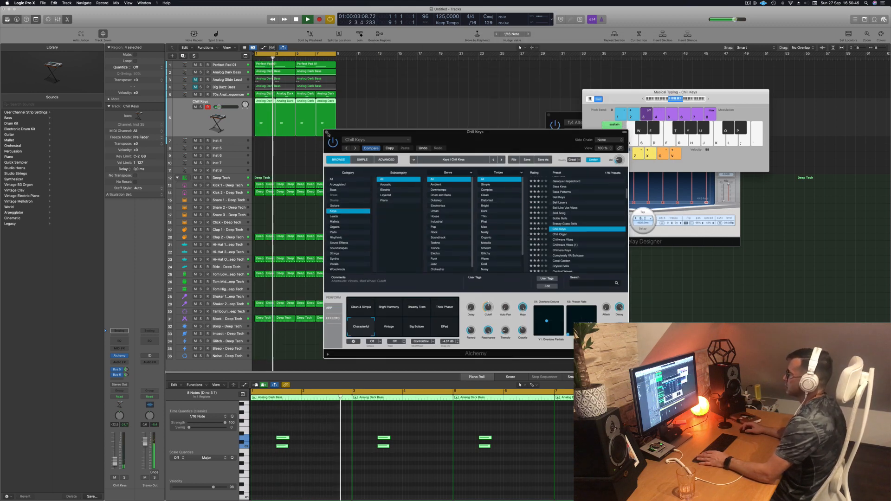
left_click(327, 132)
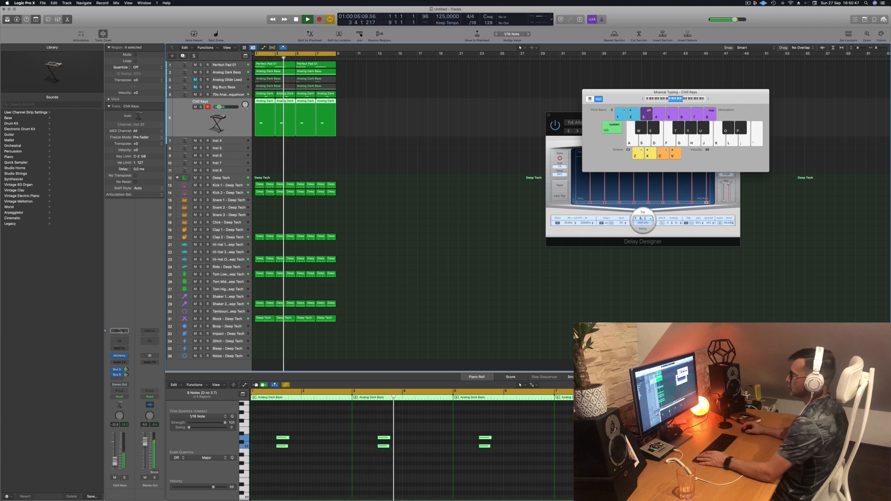
- Play the loop from the start and adjust the first bus send level on the Chill Keys track
key("Return")
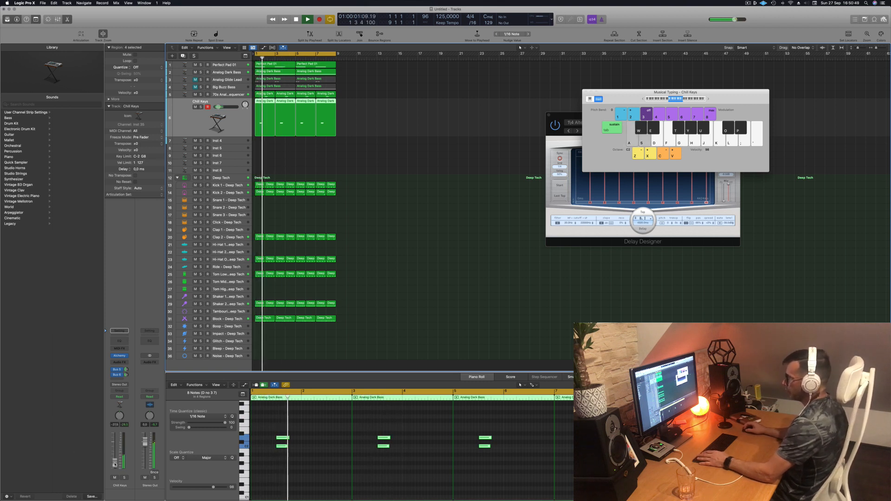
left_click_drag(126, 370, 123, 419)
left_click_drag(127, 370, 126, 365)
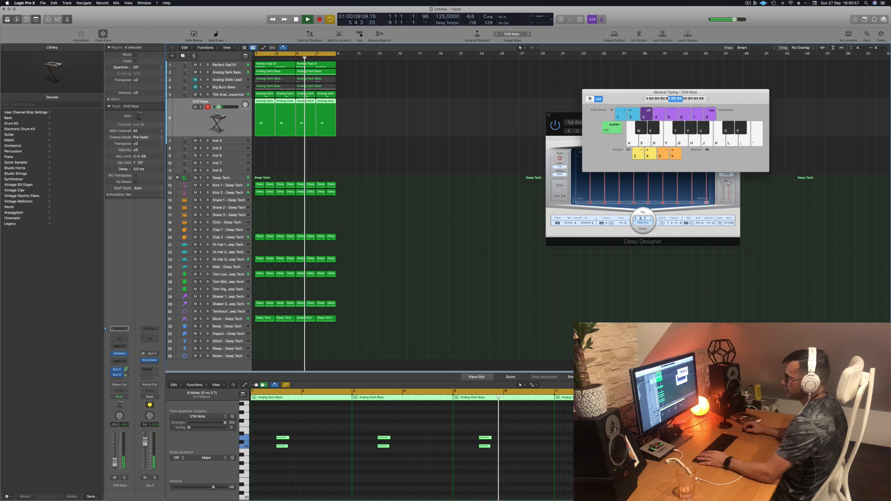
- Duplicate the Perfect Pad 01 track as an empty track with the same Alchemy instrument
left_click(411, 240)
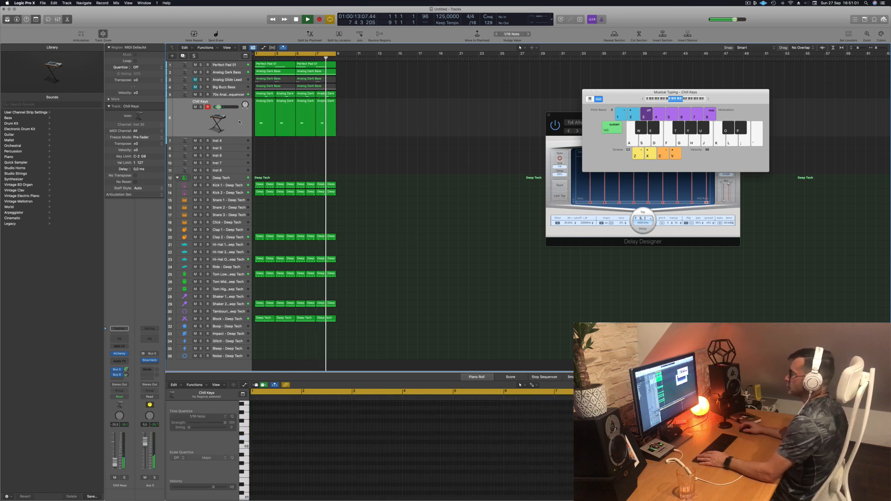
key("super+z")
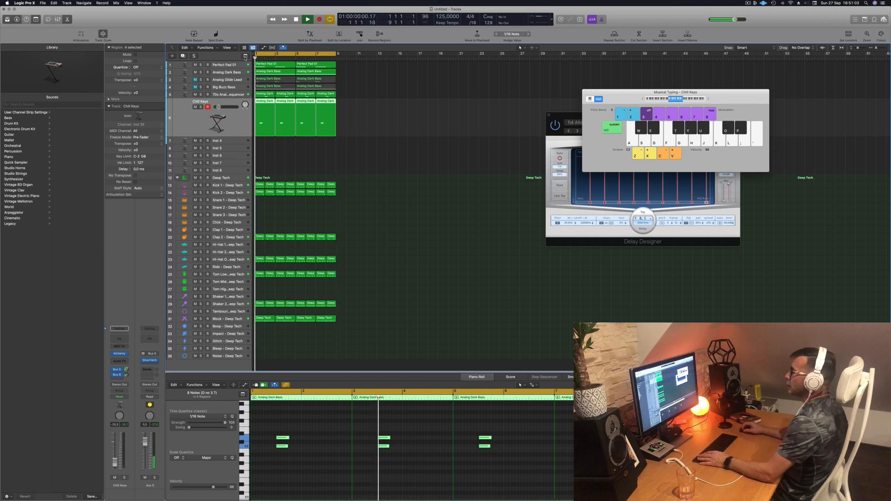
left_click(225, 65)
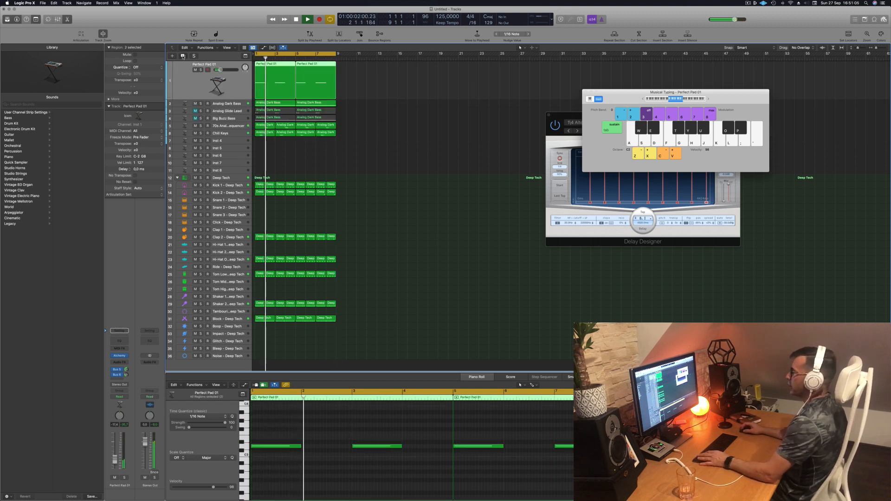
key("super+d")
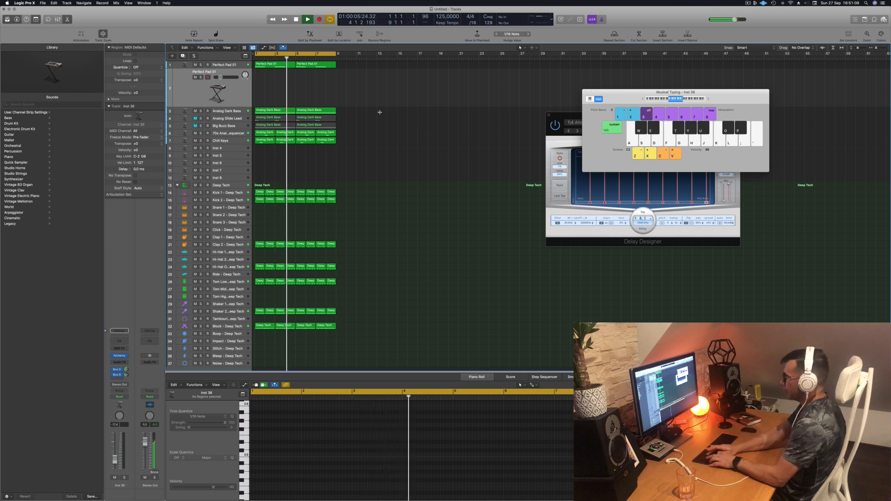
- Repeat all regions until they fill 32 bars and extend the cycle range to bar 33
key("super+a")
key("super+r")
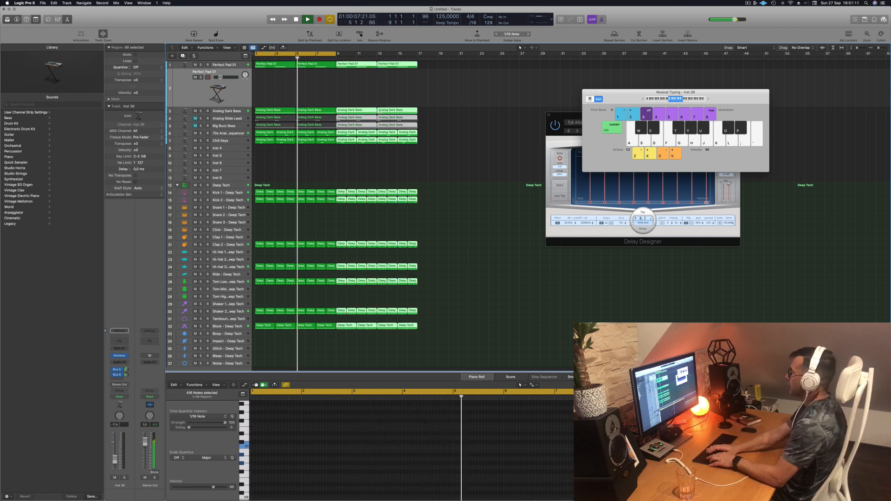
key("super+r")
key("super+r")
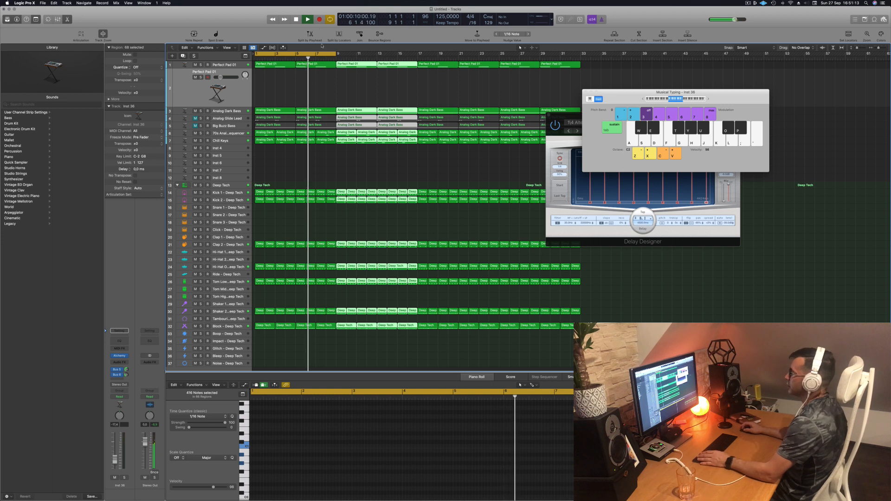
left_click_drag(336, 54, 581, 56)
- Move the Musical Typing and Delay Designer windows clear of the regions and restart playback from bar 1
left_click(750, 2)
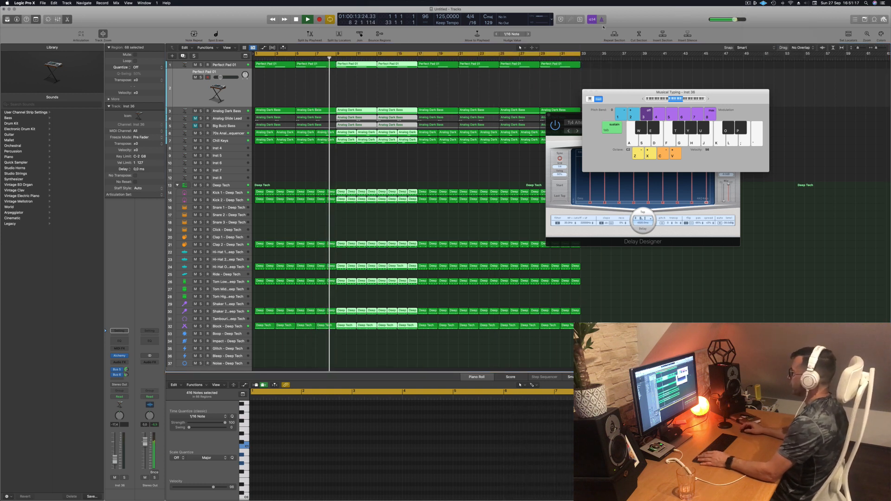
left_click_drag(636, 98, 755, 97)
left_click_drag(604, 114, 760, 254)
key("Return")
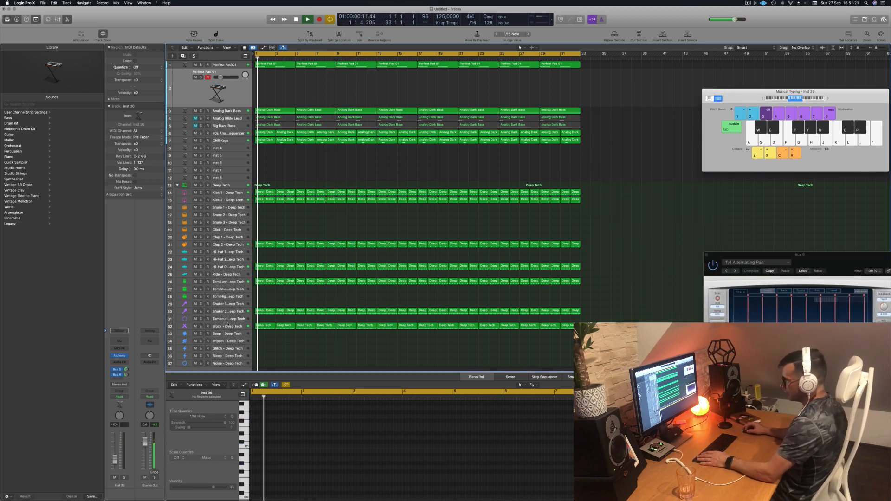
- Solo the Block - Deep Tech track to hear it alone from the start, and return to the full mix
left_click(201, 326)
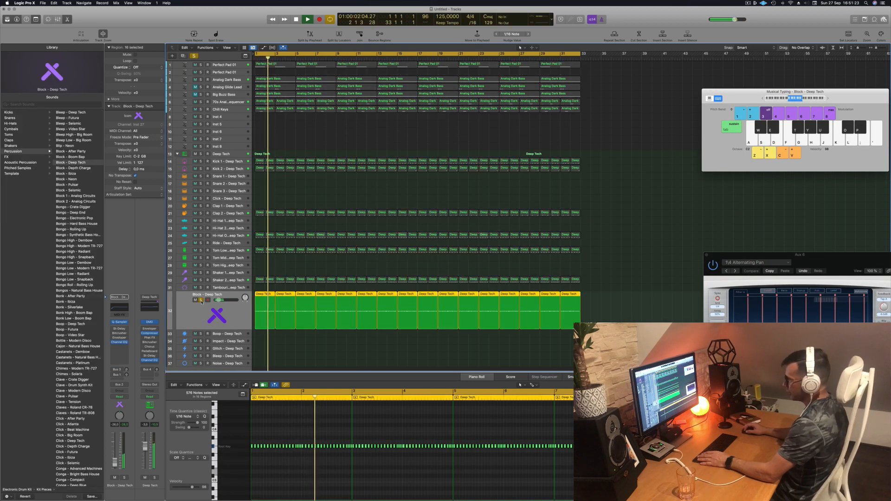
key("Return")
left_click(297, 133)
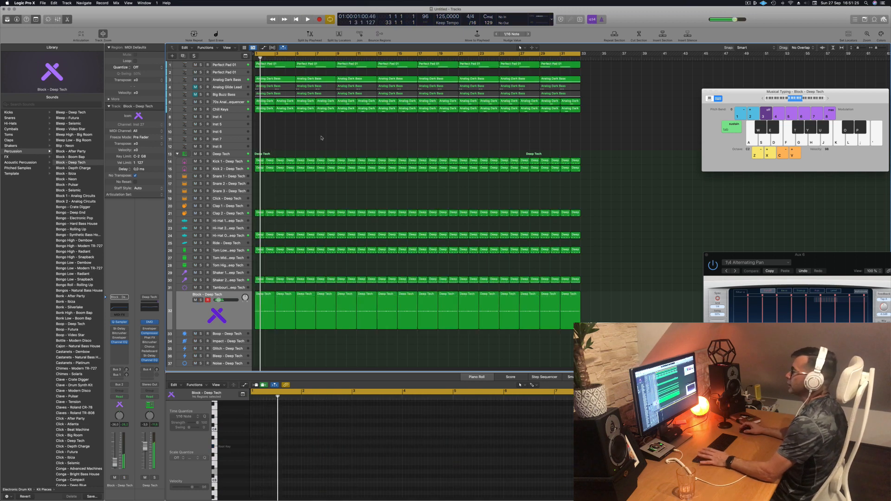
key("Return")
- Select the duplicated Perfect Pad 01 track, raise Musical Typing by one octave and try out high notes over the loop
left_click(235, 70)
key("Return")
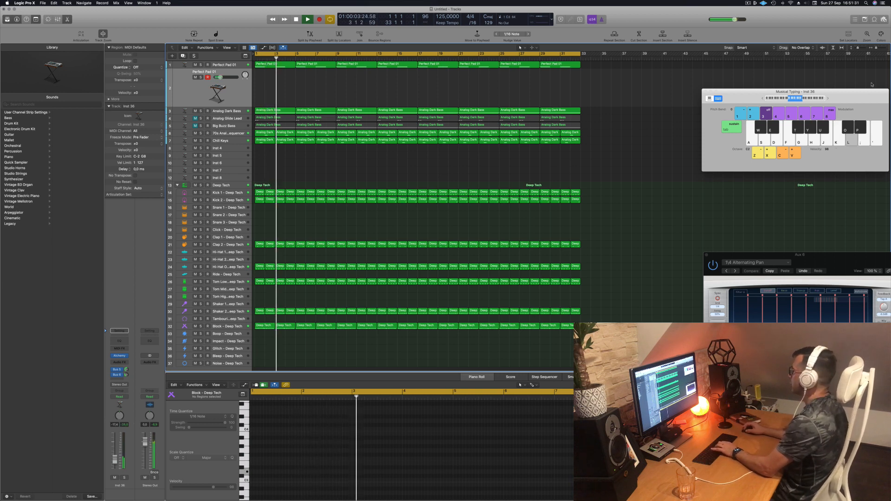
key("x")
left_click_drag(849, 97, 723, 97)
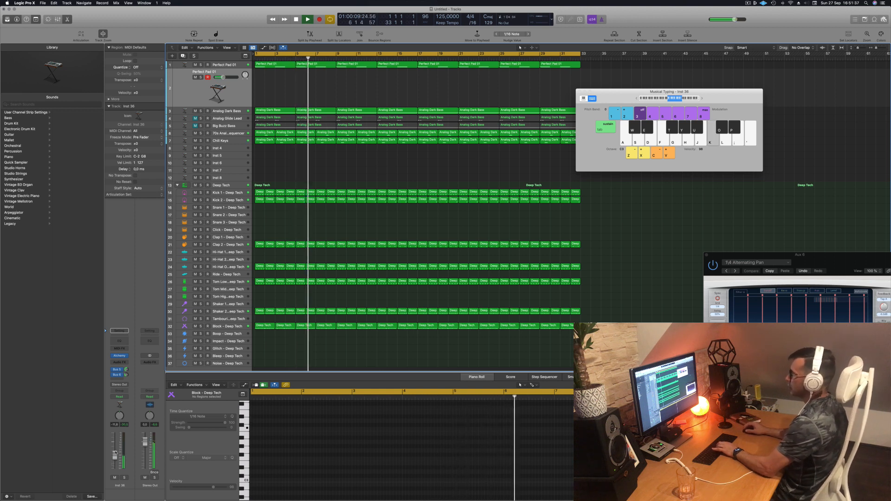
key("l")
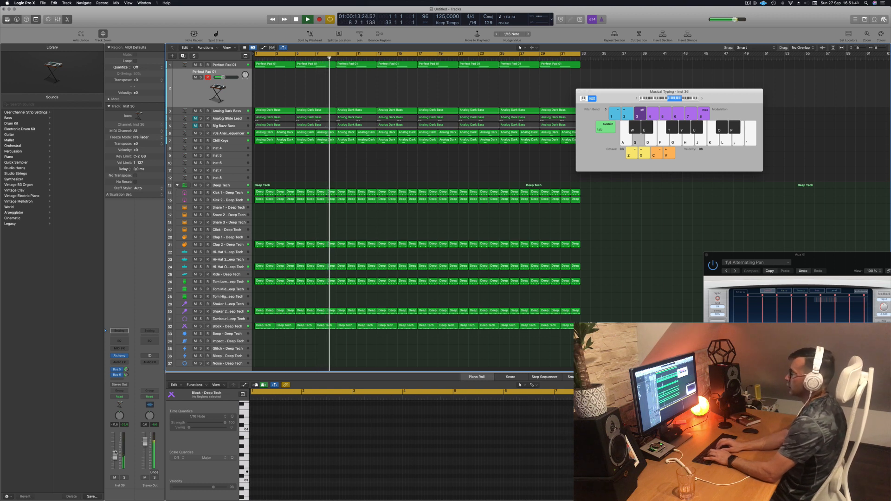
key("j")
key("k")
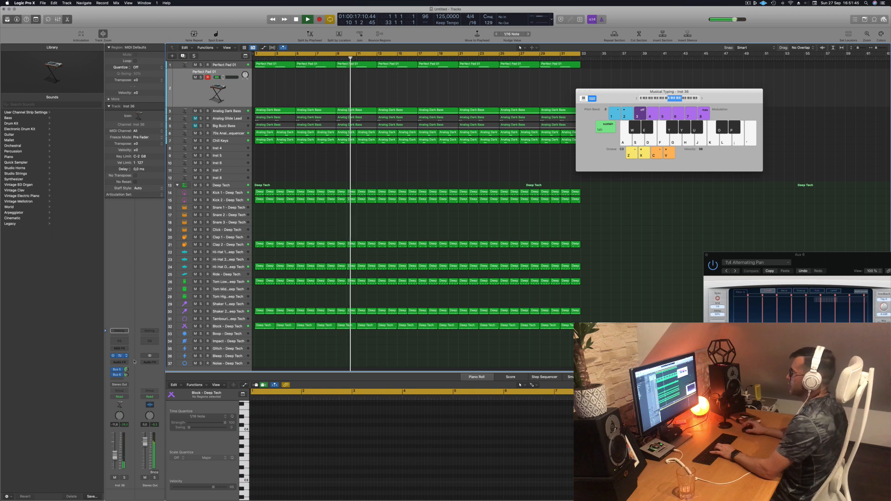
- Open Alchemy on the duplicated pad track, choose the Rich snapshot and fine-tune its Cutoff
left_click(120, 356)
left_click_drag(424, 85, 561, 97)
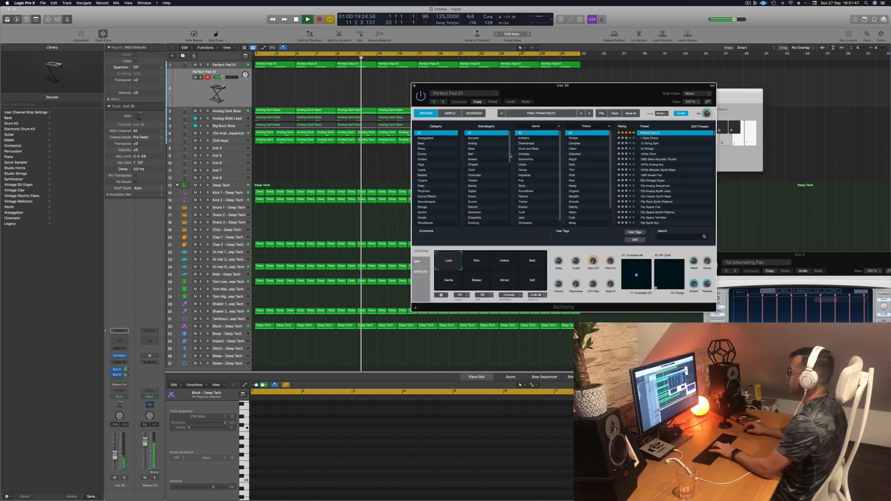
left_click(477, 262)
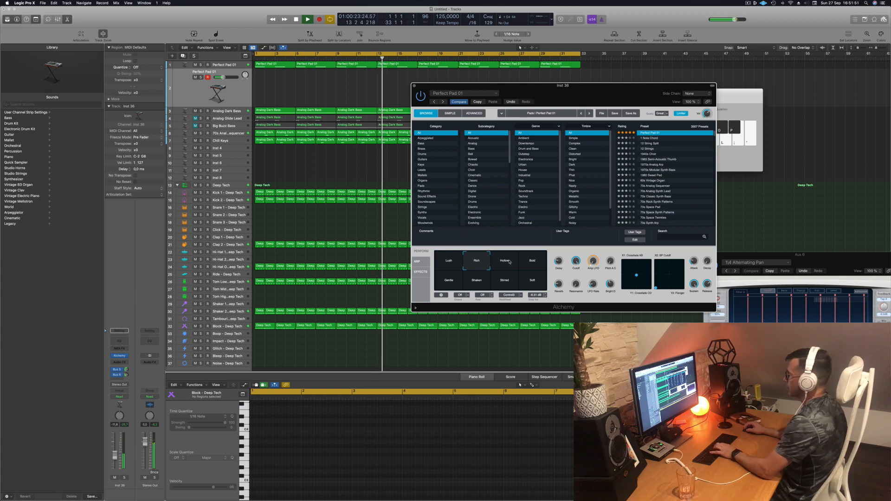
left_click(476, 262)
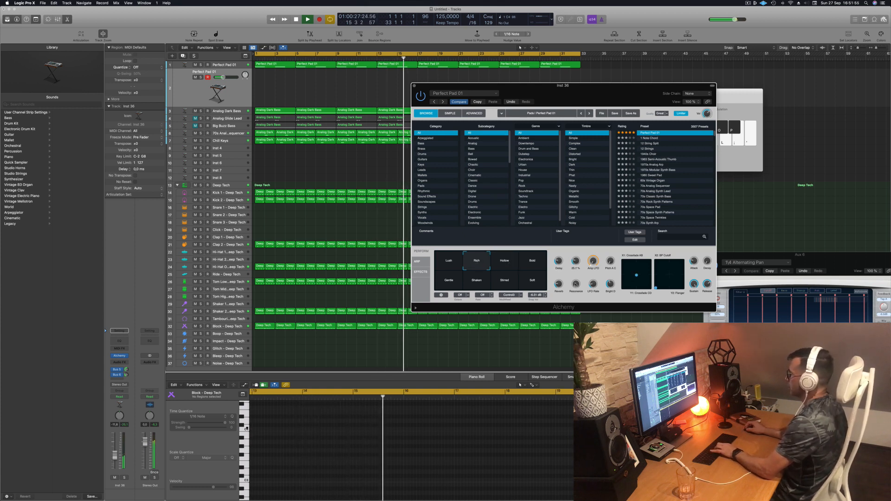
left_click_drag(578, 267, 575, 255)
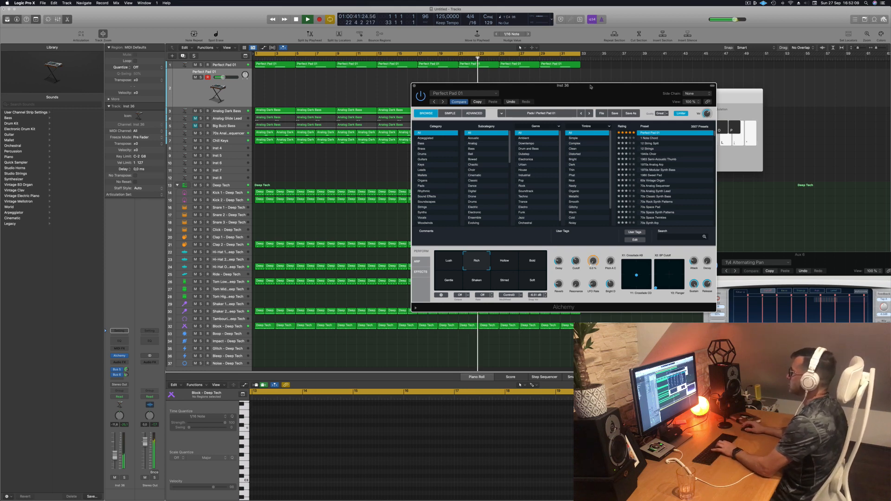
left_click_drag(579, 86, 694, 87)
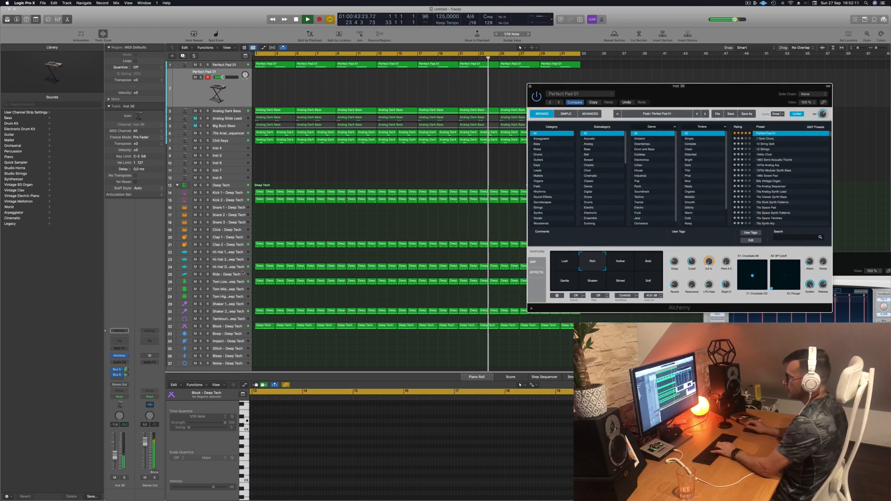
- Select the Shaker 2 - Deep Tech track to check it in the mix, and return the playhead to the start
left_click(317, 301)
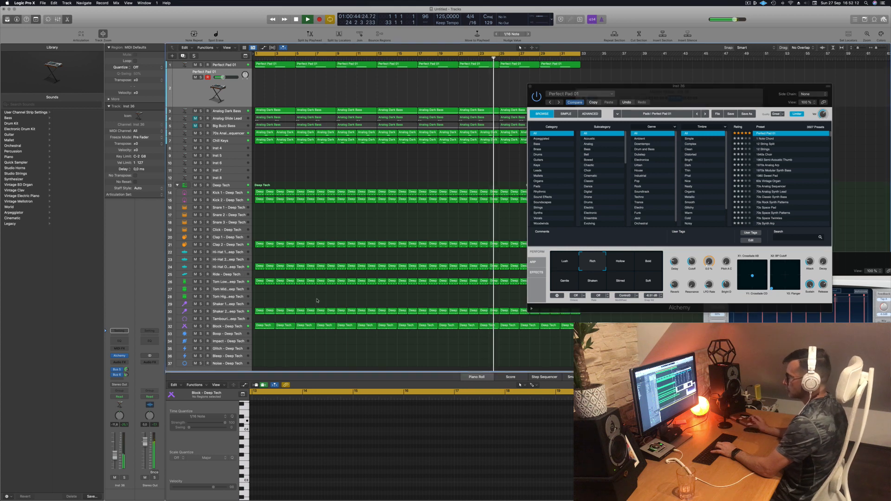
left_click(240, 312)
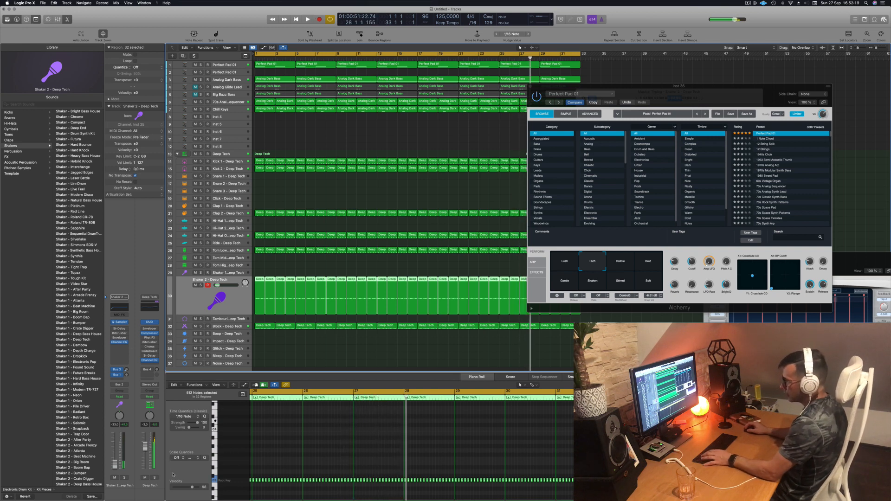
key("Return")
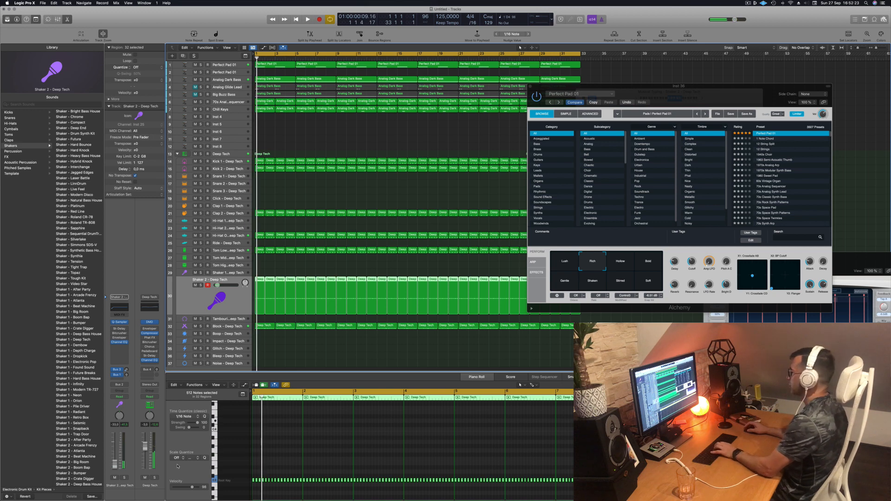
- Reselect the duplicated Perfect Pad 01 track and switch its Alchemy sound to the Soft snapshot
left_click(228, 72)
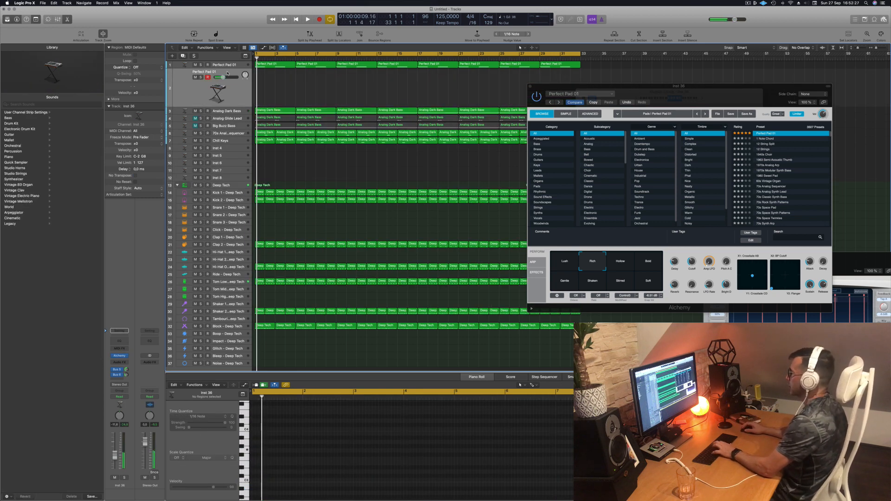
left_click(647, 284)
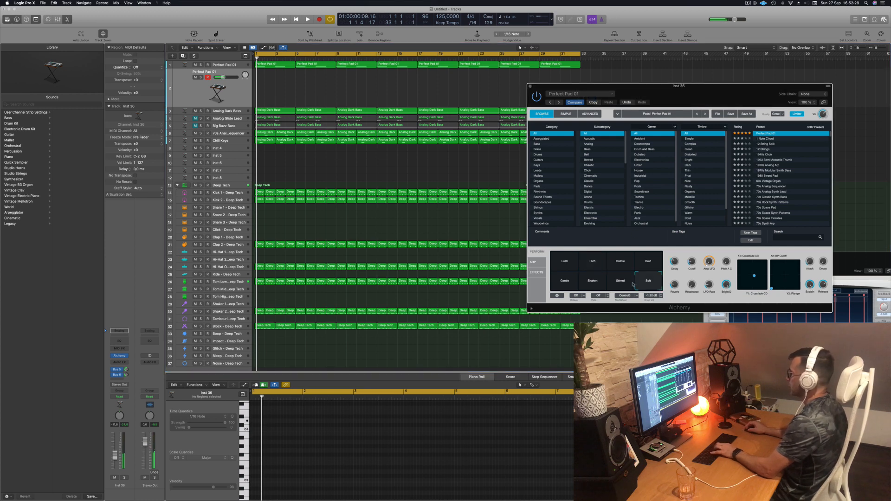
- Audition the Shaken, Gentle, Rich and Hollow snapshots in Alchemy and settle on the Bold snapshot for the duplicated pad
left_click(593, 282)
left_click(571, 283)
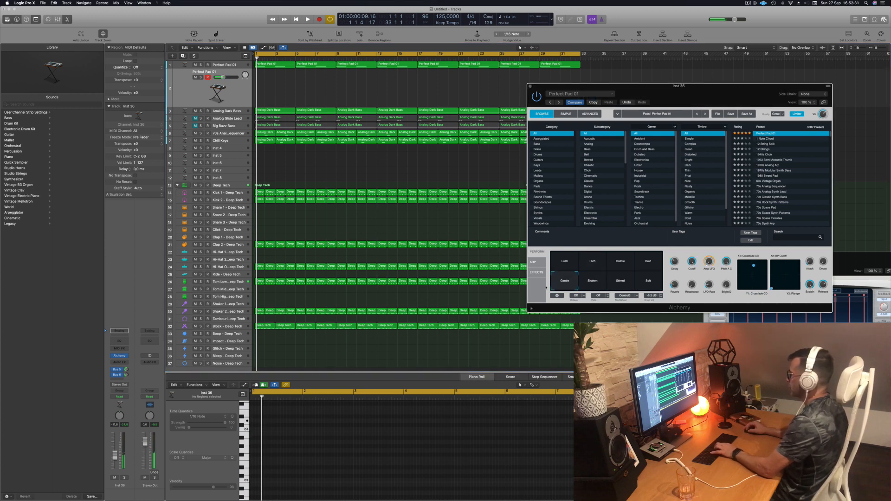
left_click(601, 261)
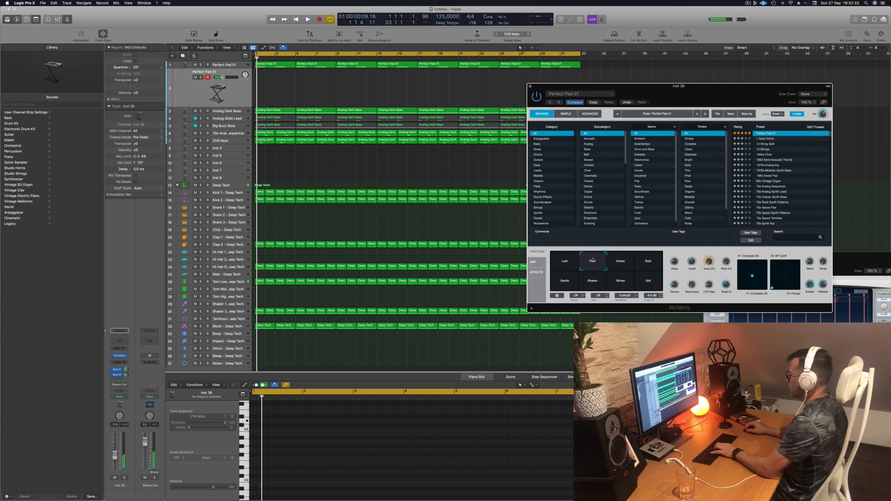
left_click(624, 260)
left_click(647, 258)
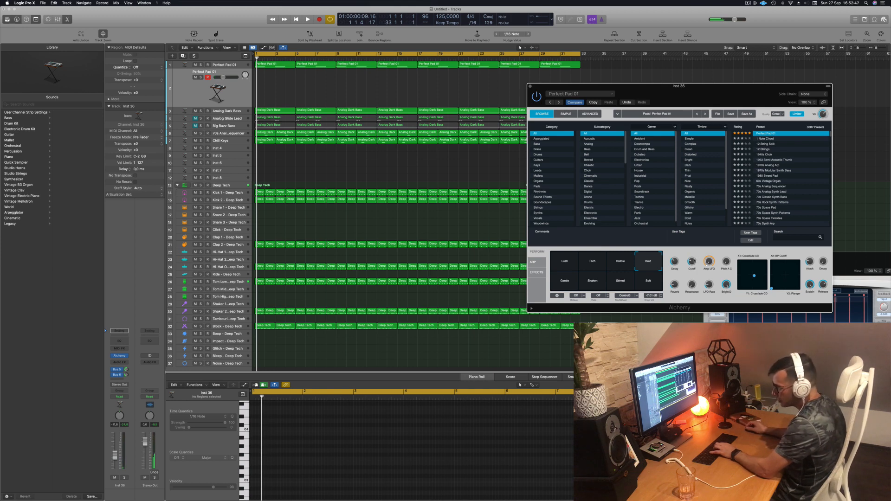
- Play the loop to try out the Bold pad sound over it and mute the Block - Deep Tech track
key("space")
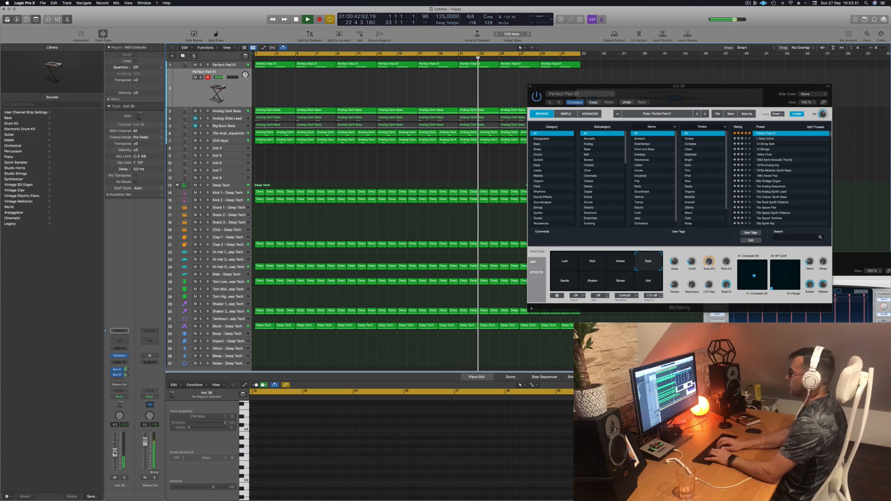
key("Return")
key("space")
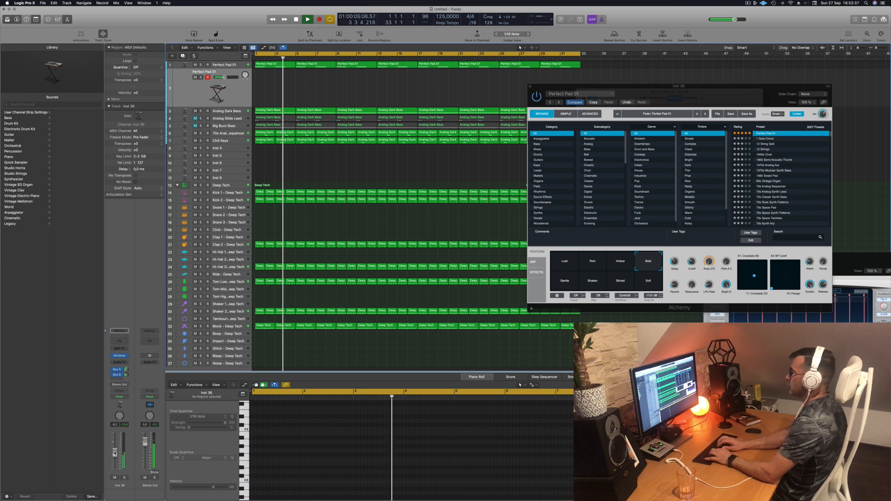
key("space")
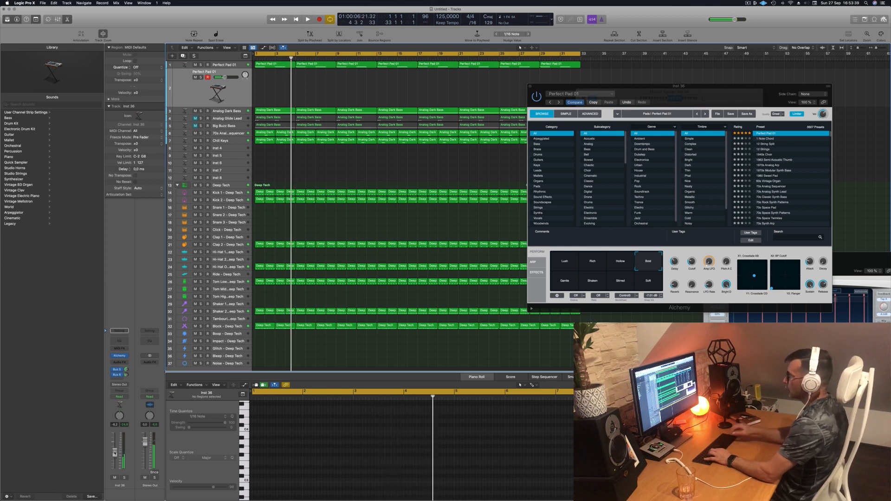
left_click(195, 327)
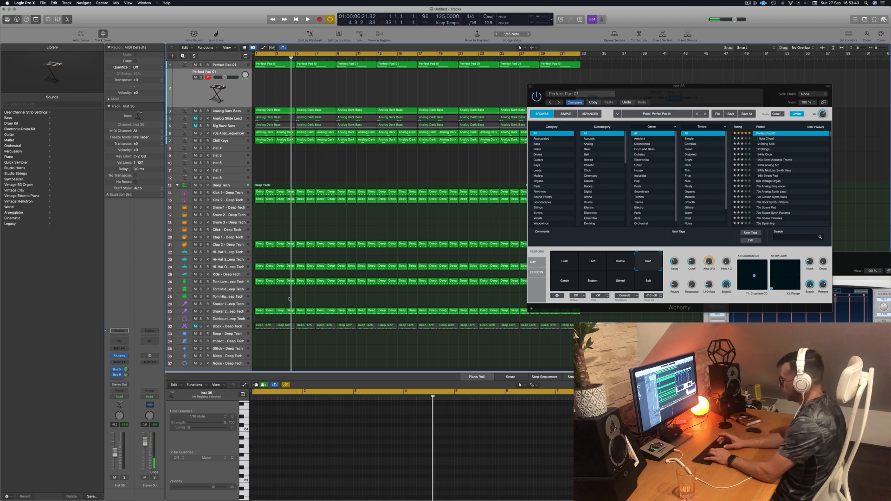
- Play the loop from the start and record a pad melody from bar 15 to about bar 24 on the duplicated Perfect Pad 01 track
key("Return")
key("space")
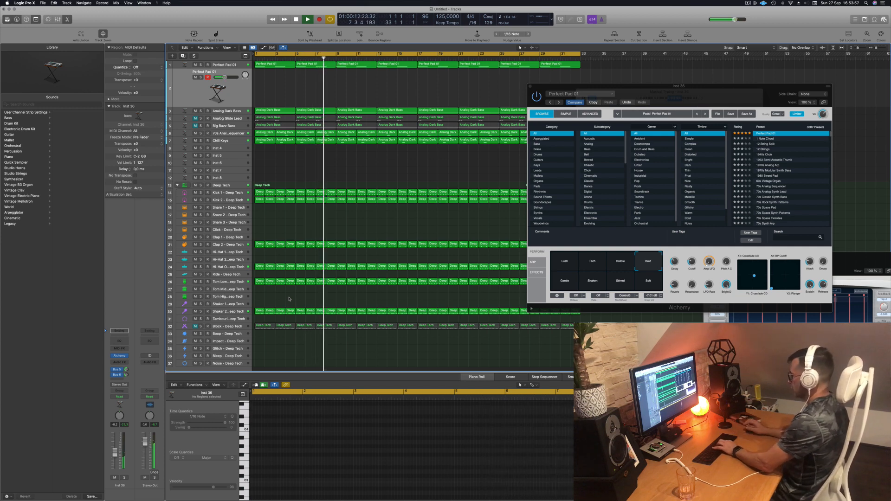
left_click(693, 256)
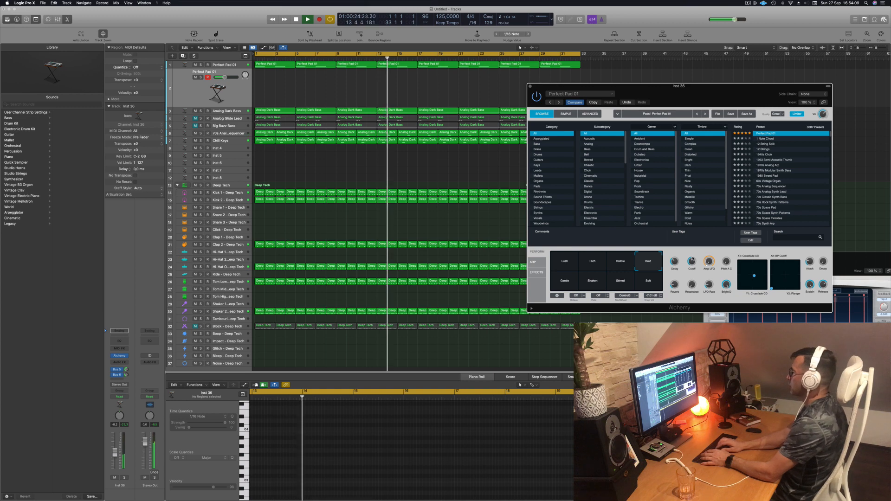
key("r")
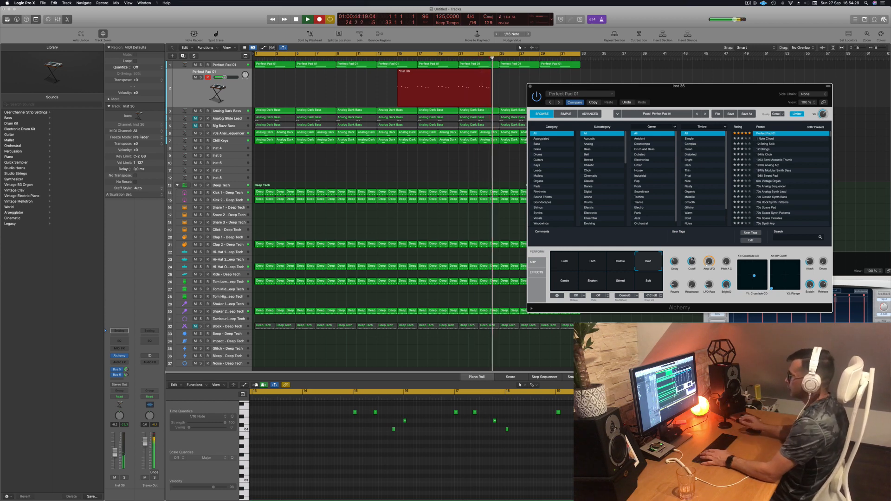
key("space")
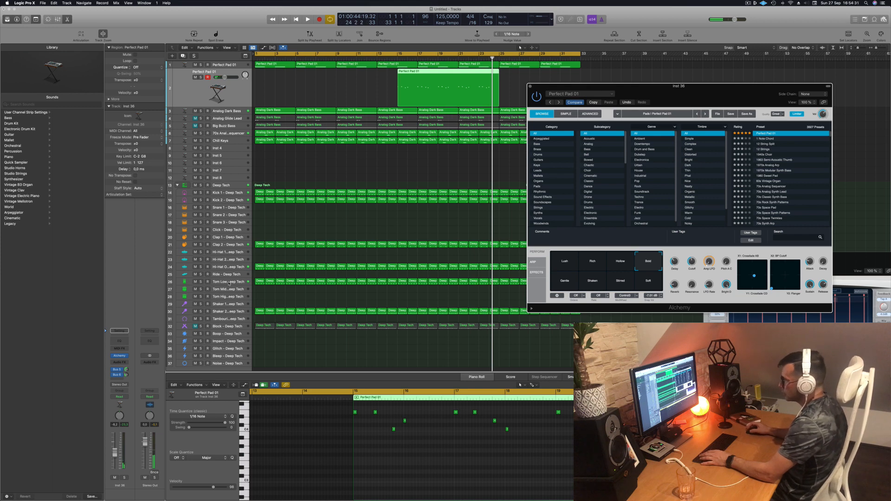
- Inspect the Stereo Delay settings on the Tom Low - Deep Tech track and briefly solo the track during playback
left_click(228, 282)
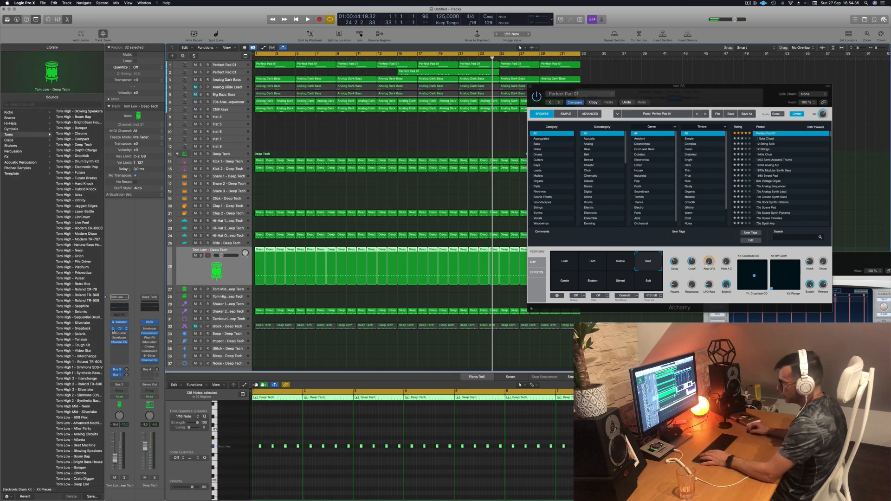
left_click(120, 330)
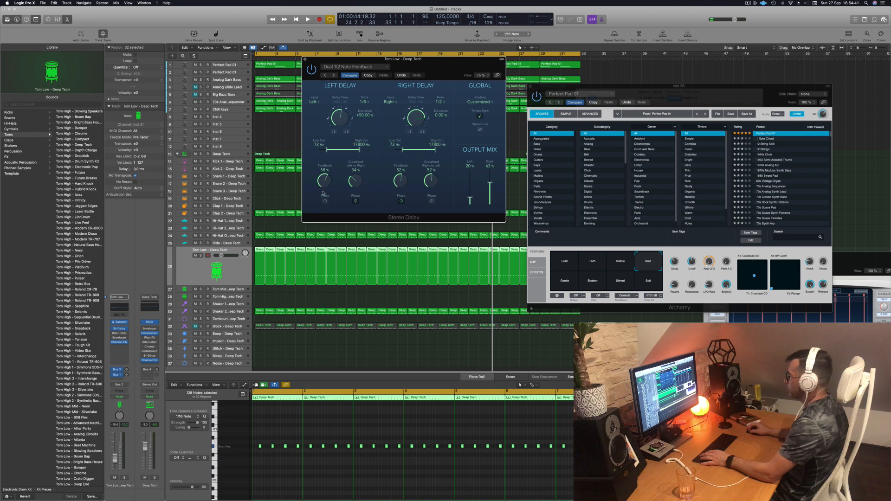
key("space")
left_click_drag(325, 58, 351, 60)
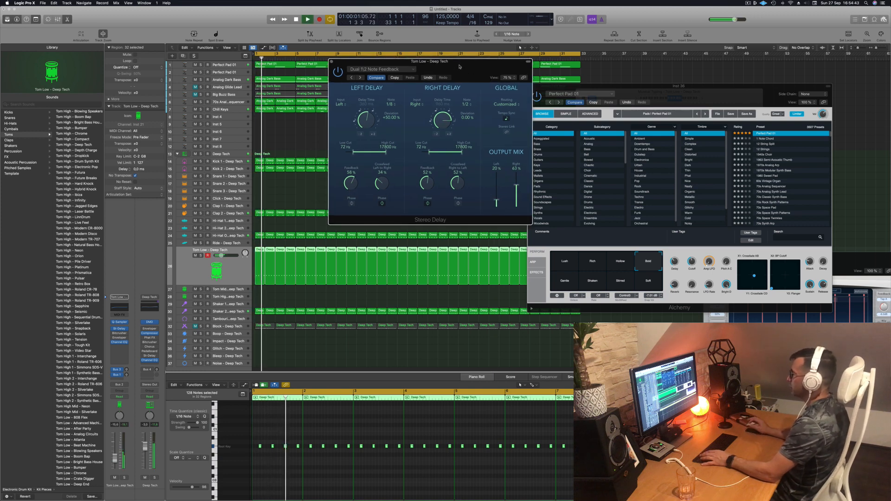
left_click(331, 60)
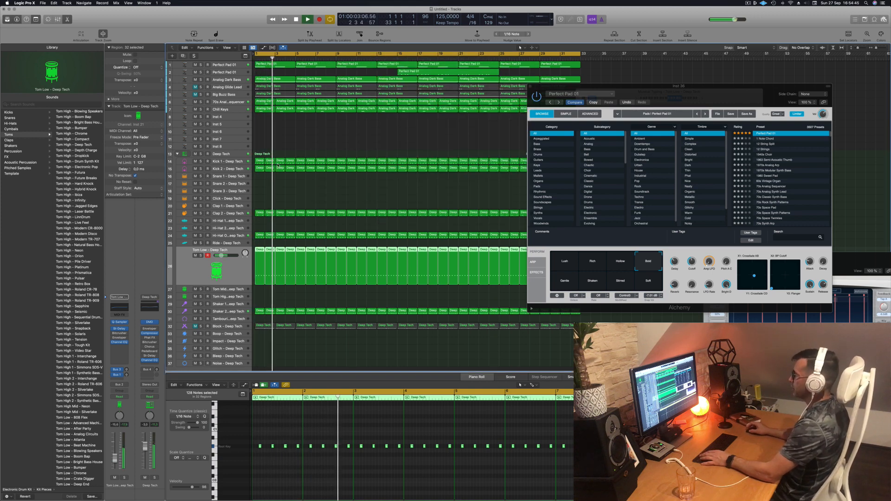
left_click(201, 255)
left_click(201, 255)
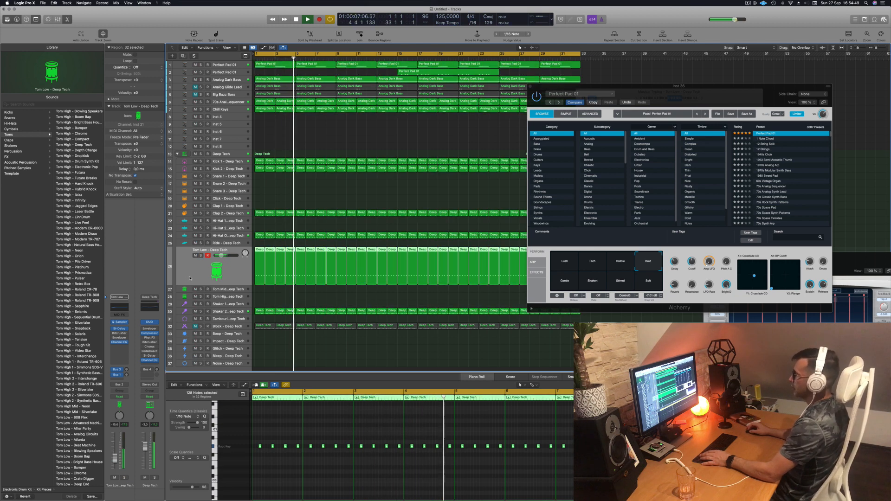
- Bring Musical Typing into view above the Alchemy window and play the recorded pad part from about bar 17
key("super+k")
left_click_drag(744, 88, 765, 160)
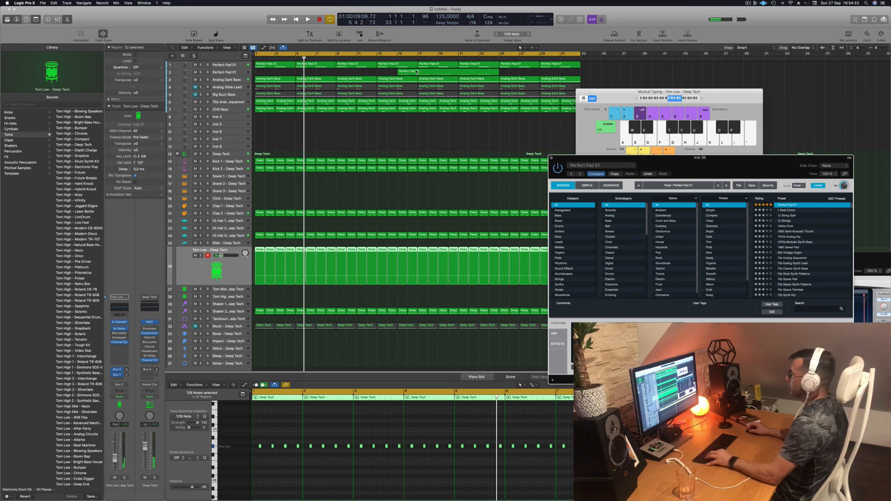
left_click(414, 58)
key("space")
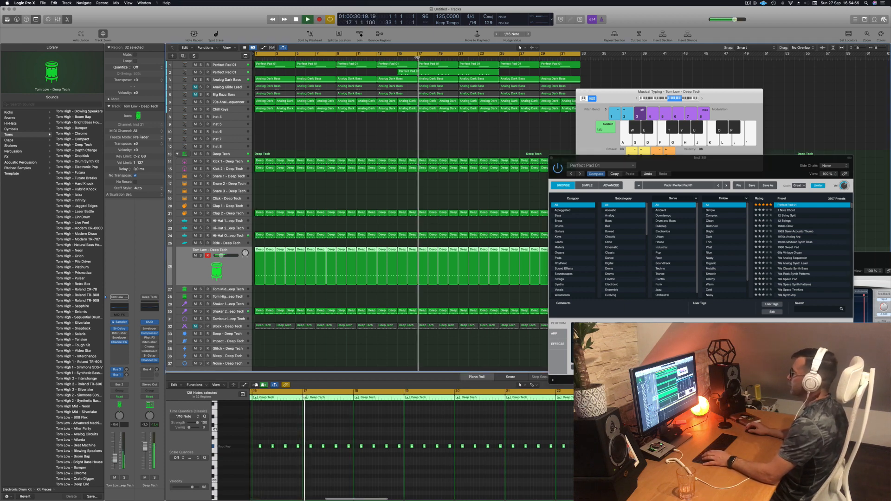
- Split the recorded pad region at bar 19 and delete the part before the split
left_click(437, 71)
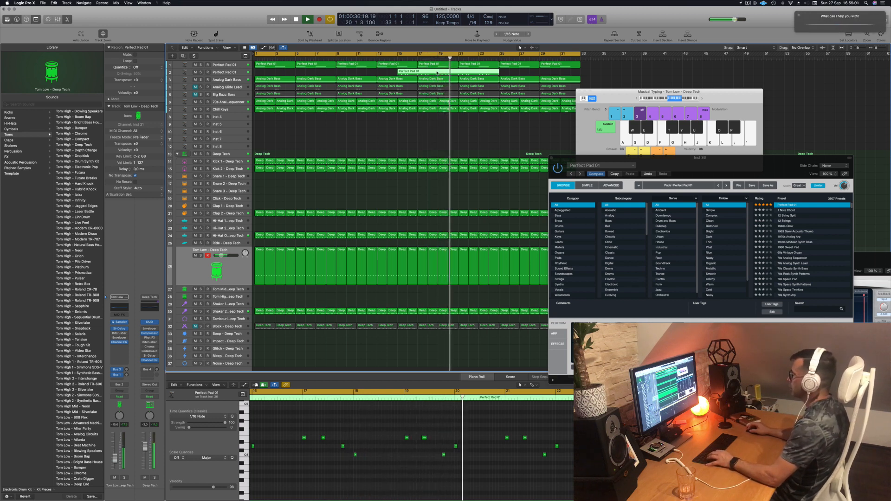
left_click(440, 87)
key("space")
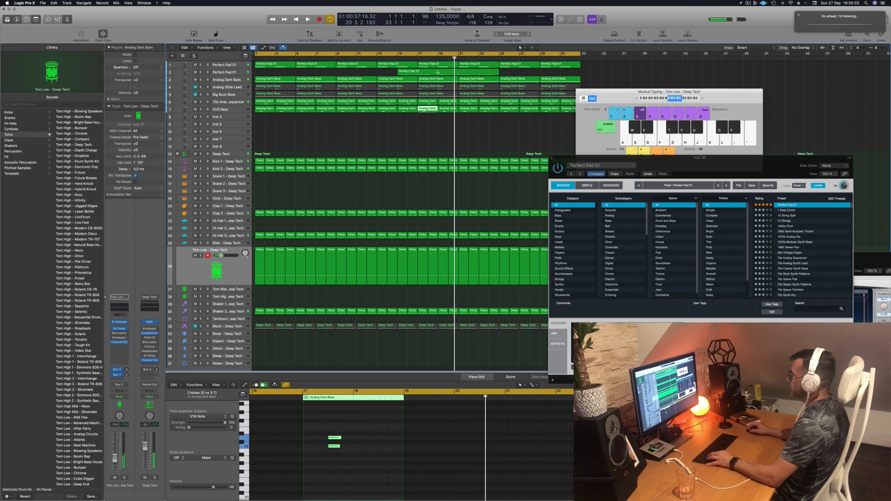
left_click(438, 72)
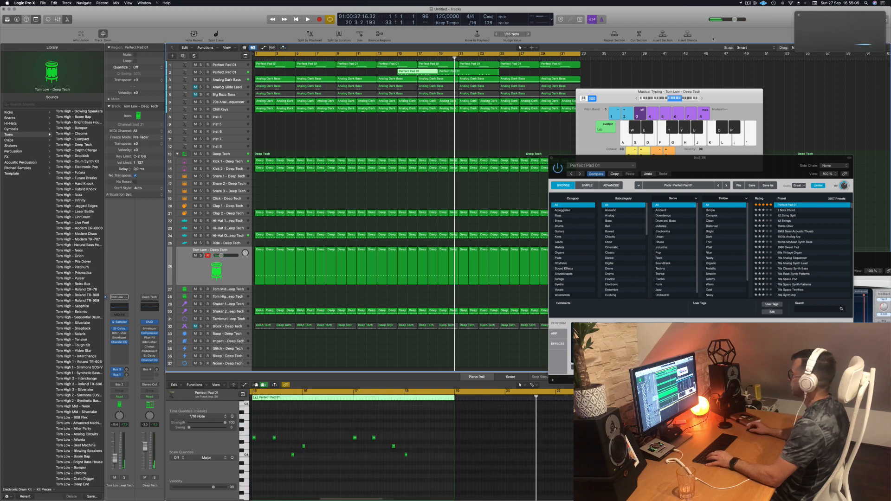
left_click(798, 17)
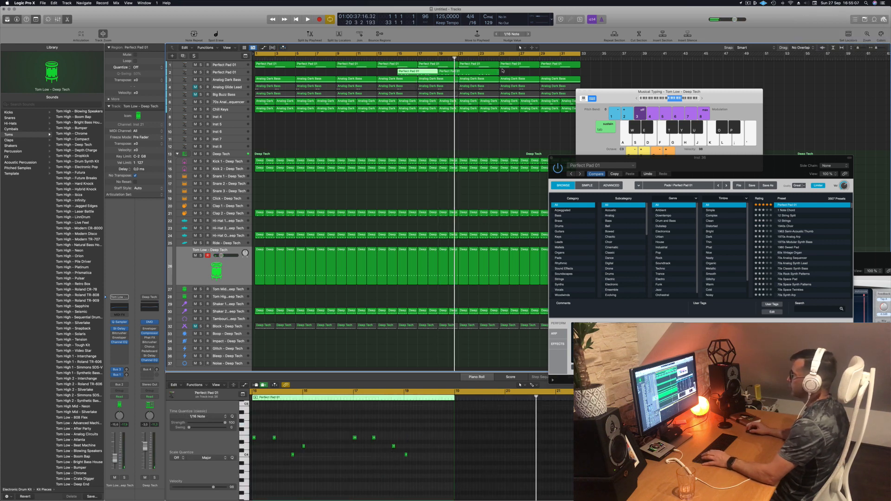
key("Delete")
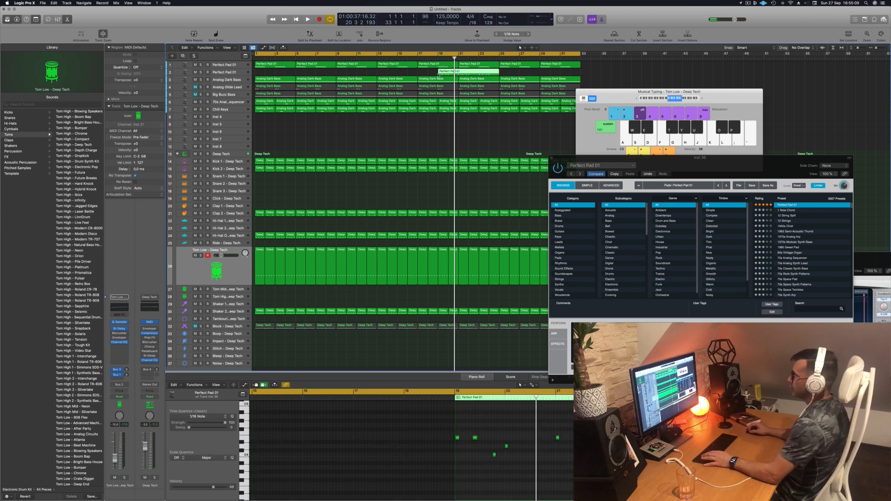
- Move the remaining pad region to bar 1 and play it back while checking its notes in the Piano Roll
left_click_drag(464, 72, 277, 75)
key("space")
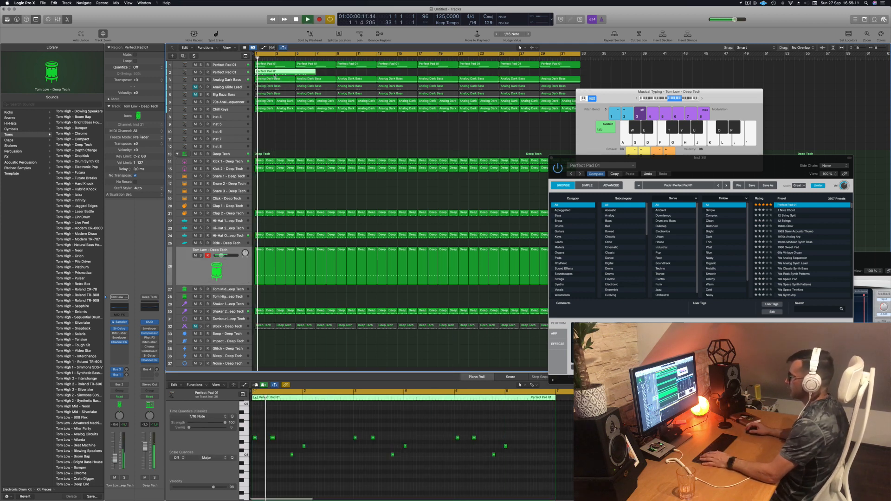
left_click(325, 474)
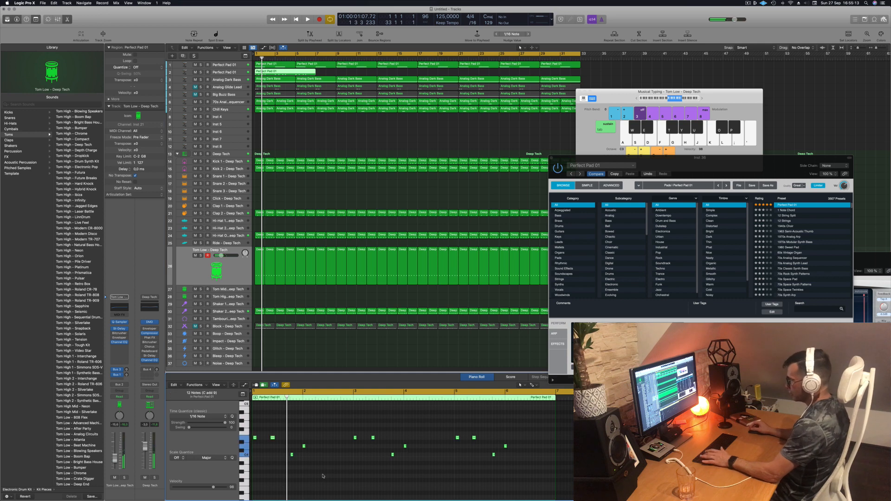
scroll(343, 469, "up", 2)
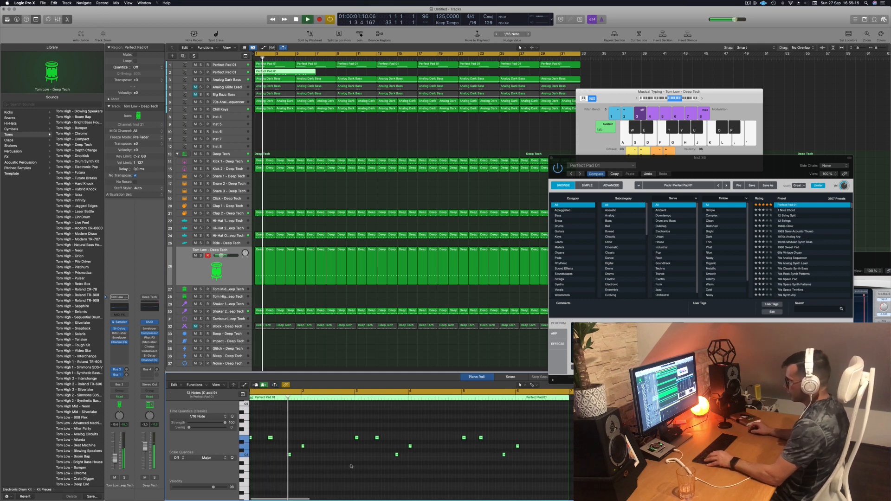
scroll(351, 466, "down", 2)
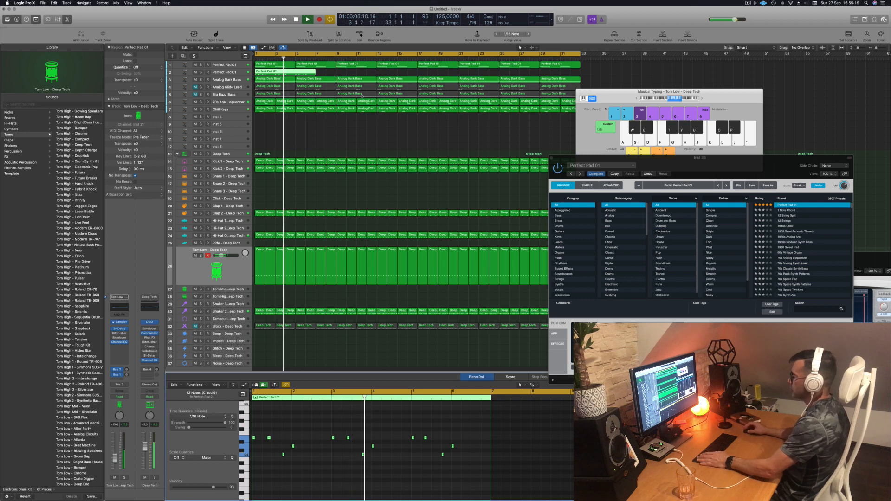
key("space")
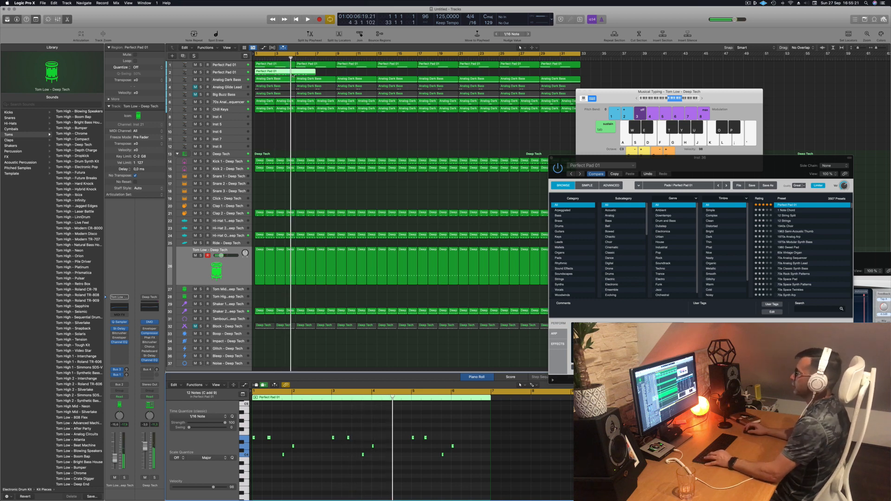
- Cut the pad region down to four bars, from bar 1 to bar 5, by splitting it and deleting the remainder
left_click(293, 72)
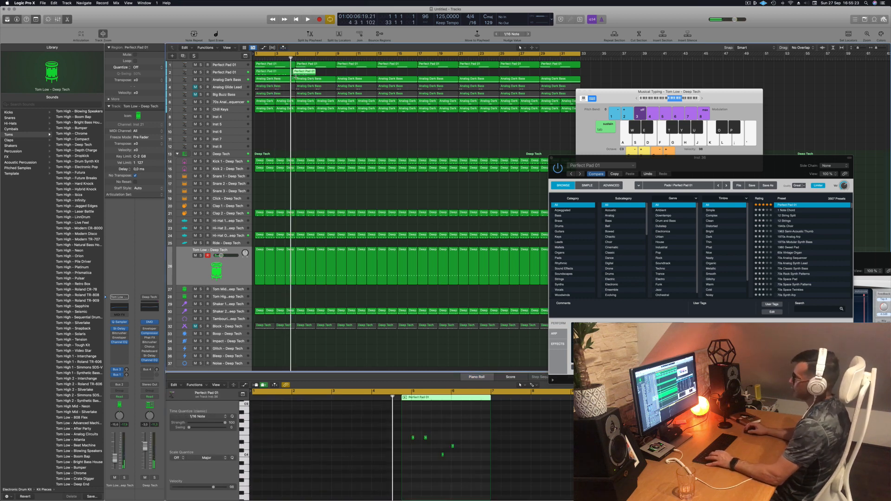
left_click_drag(294, 73, 296, 73)
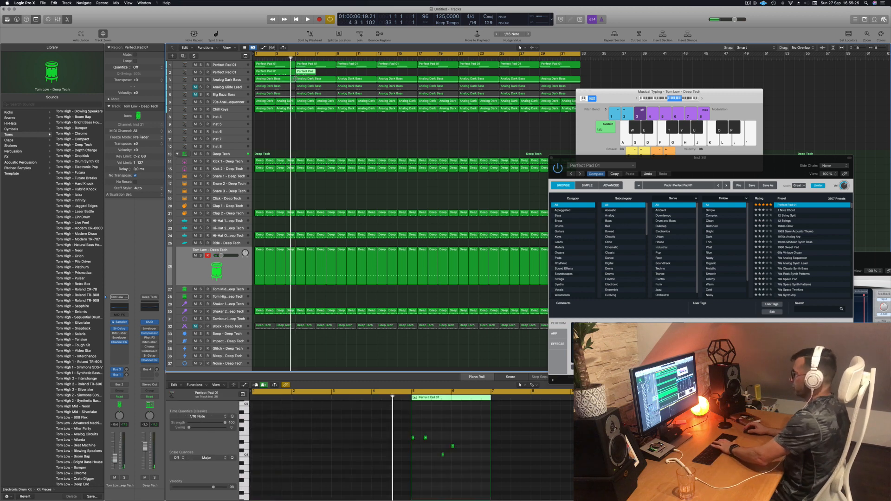
key("Delete")
left_click(273, 71)
key("Return")
key("space")
key("ctrl+z")
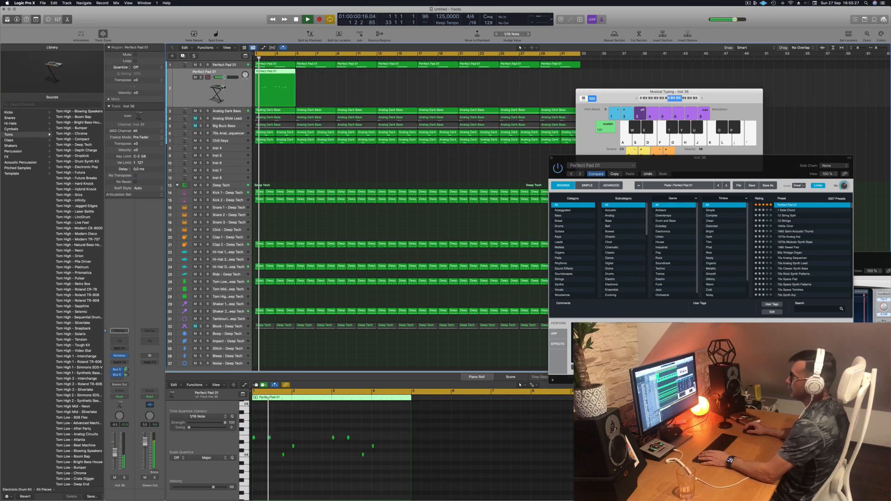
- Play the pad region from the start and audition Alchemy's Lush and Rich variations before settling on Bold
key("Return")
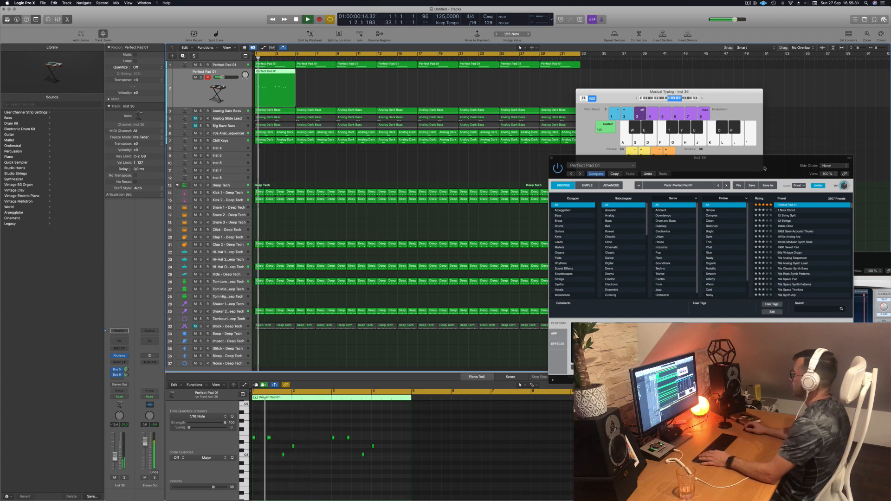
left_click_drag(765, 165, 597, 164)
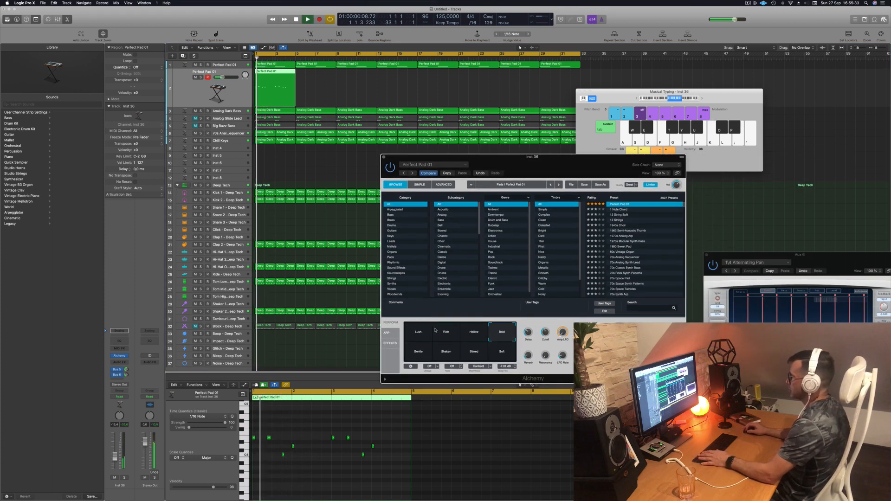
left_click(419, 334)
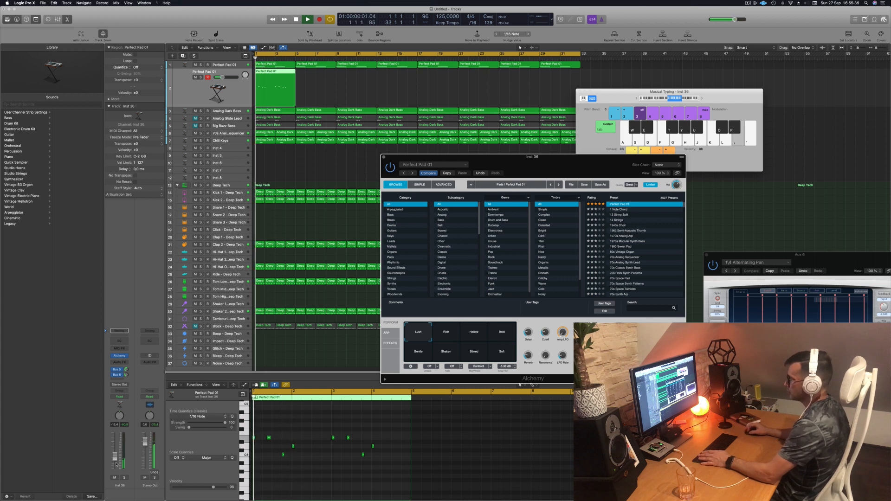
left_click(170, 434)
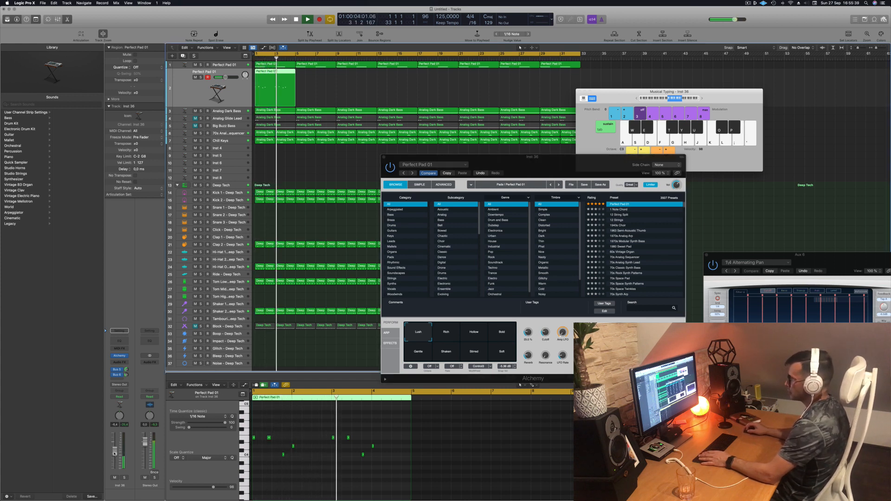
key("space")
left_click(454, 332)
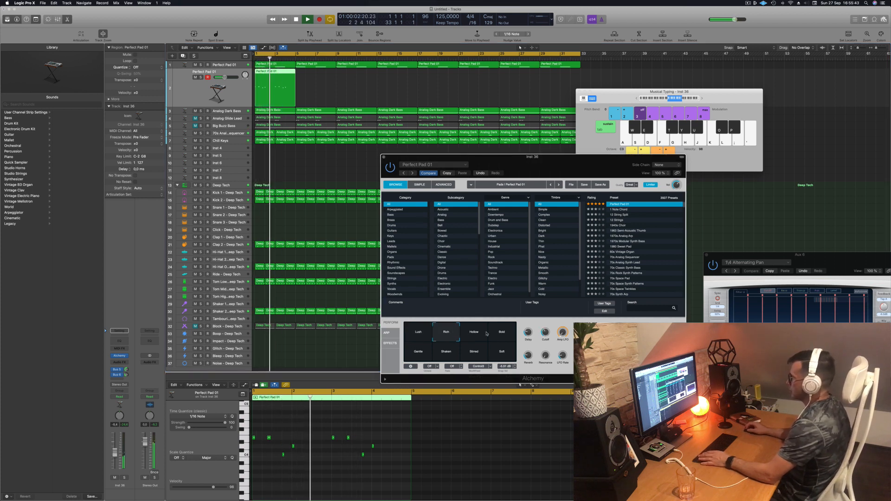
left_click(503, 333)
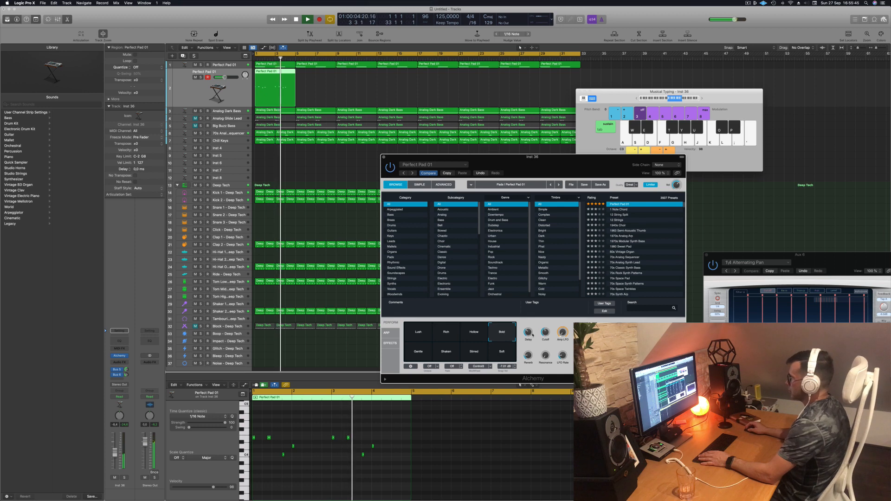
key("space")
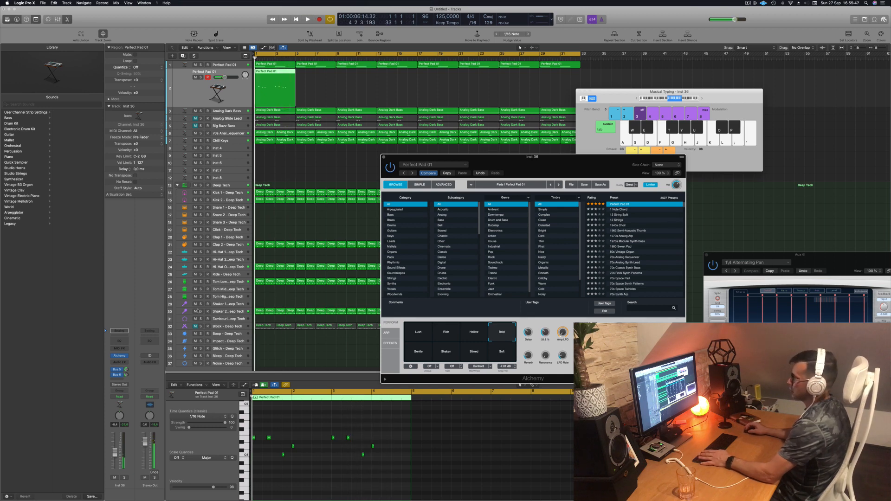
- Add a Channel EQ to the pad track and set a low cut at 366 Hz with a 12 dB/Oct slope
left_click(121, 341)
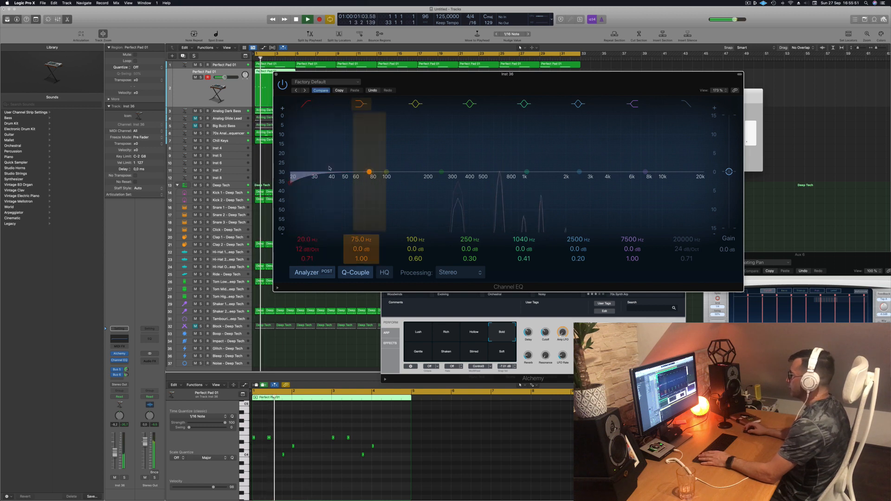
left_click_drag(330, 168, 471, 171)
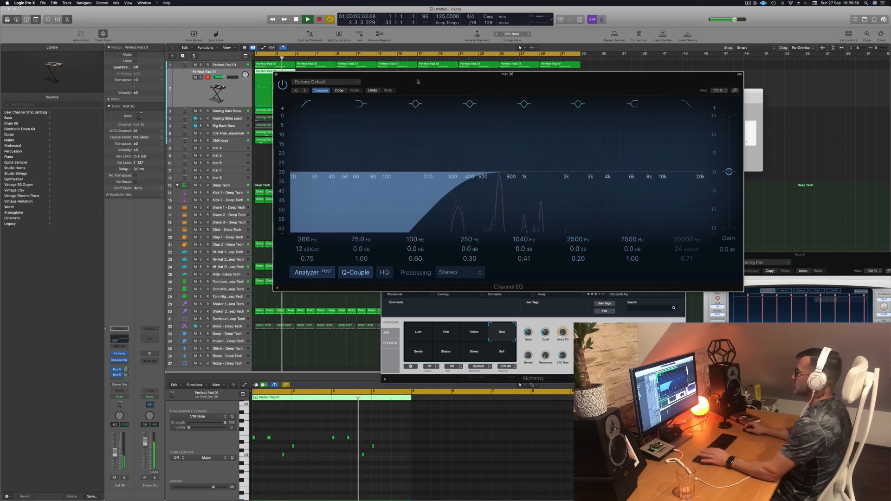
left_click_drag(399, 93, 410, 96)
left_click(286, 77)
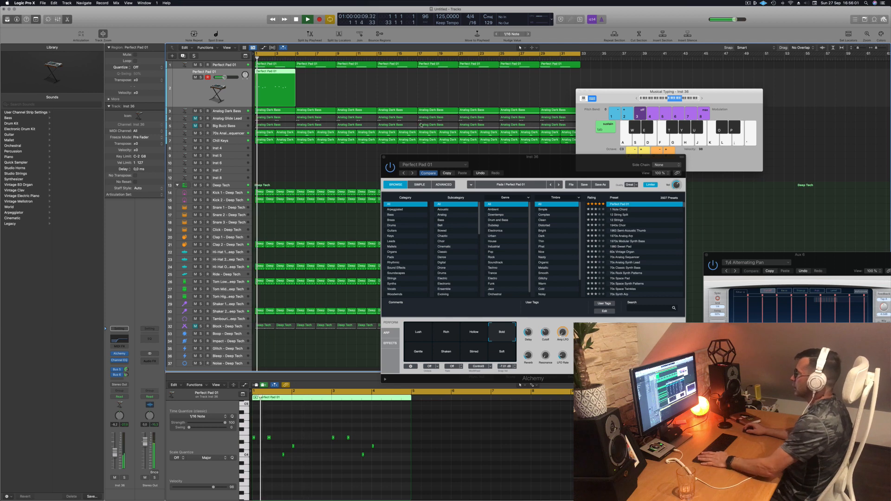
- Duplicate the pad track and copy its four-bar region onto the new track at bar 1
left_click_drag(528, 167, 488, 151)
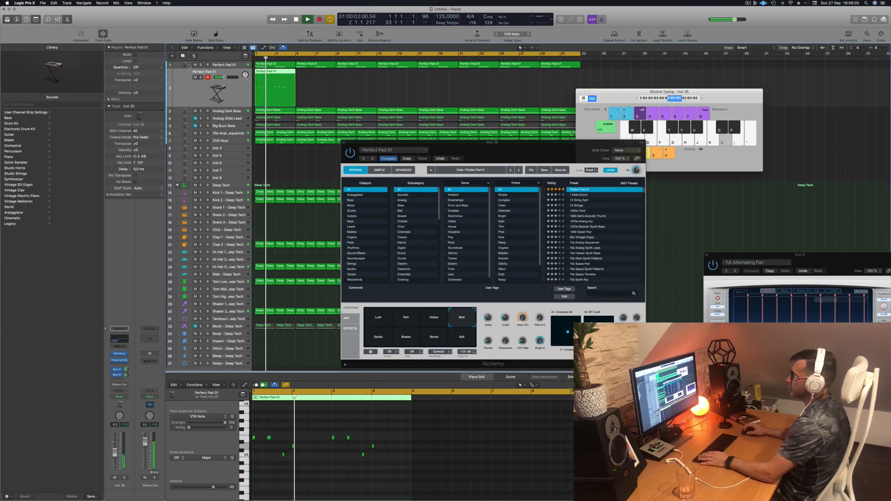
key("super+d")
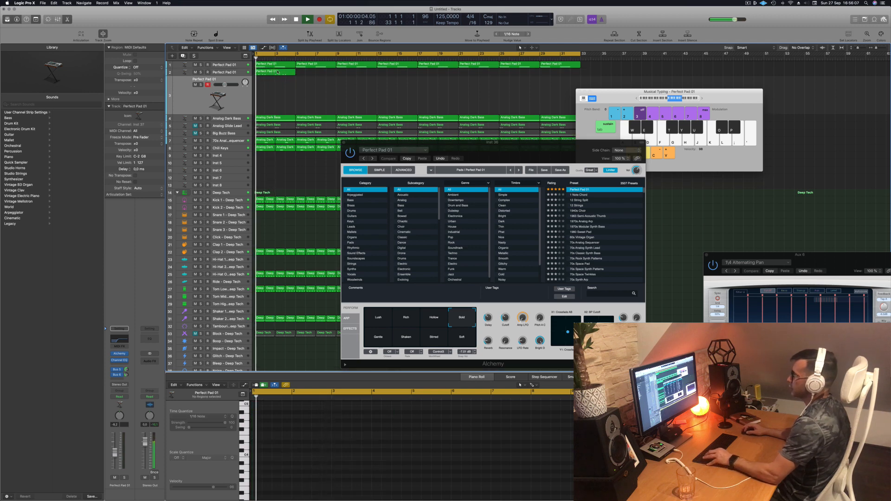
left_click_drag(277, 72, 277, 93)
key("space")
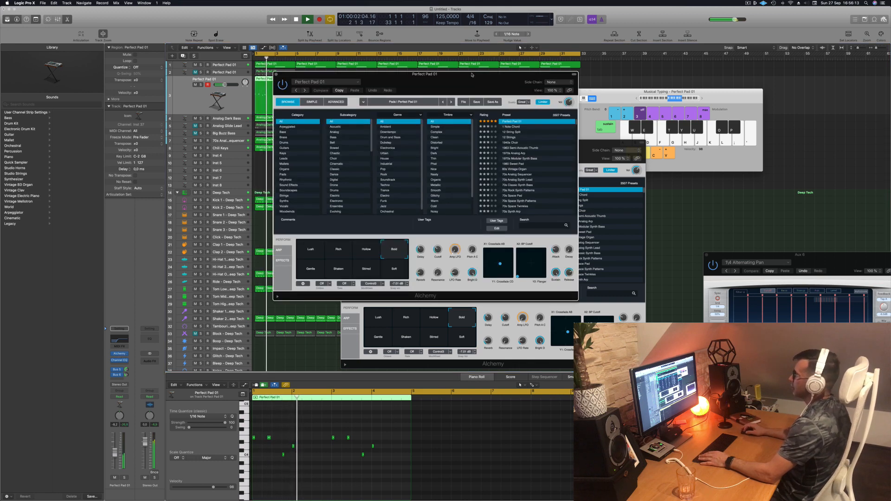
- Sort the new track's Alchemy presets by rating and try the Deeper Emotion preset with its variations
left_click_drag(472, 74, 529, 127)
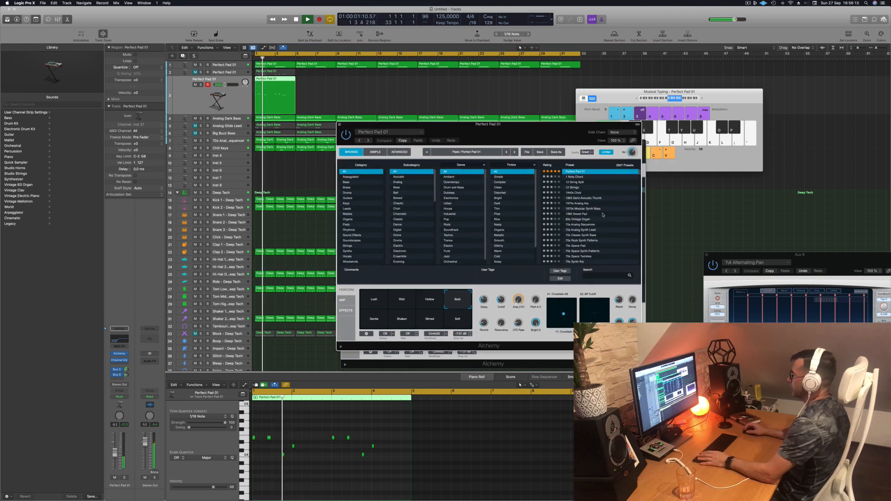
left_click(549, 165)
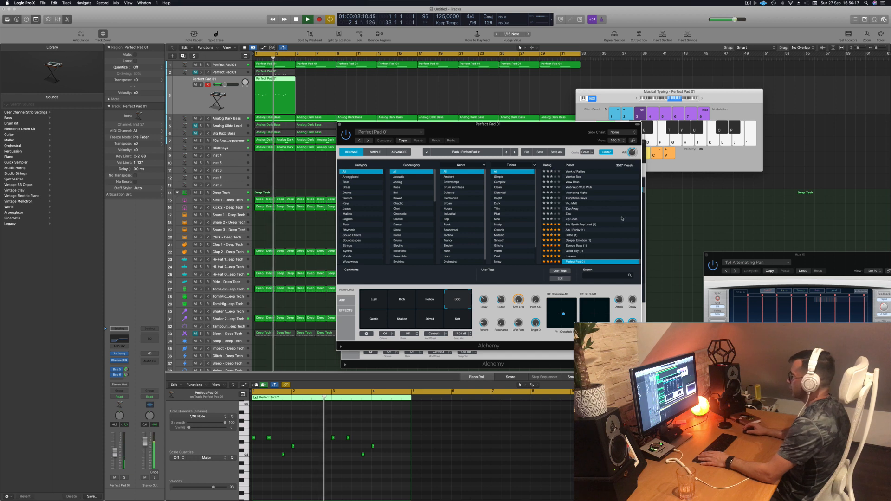
left_click(584, 240)
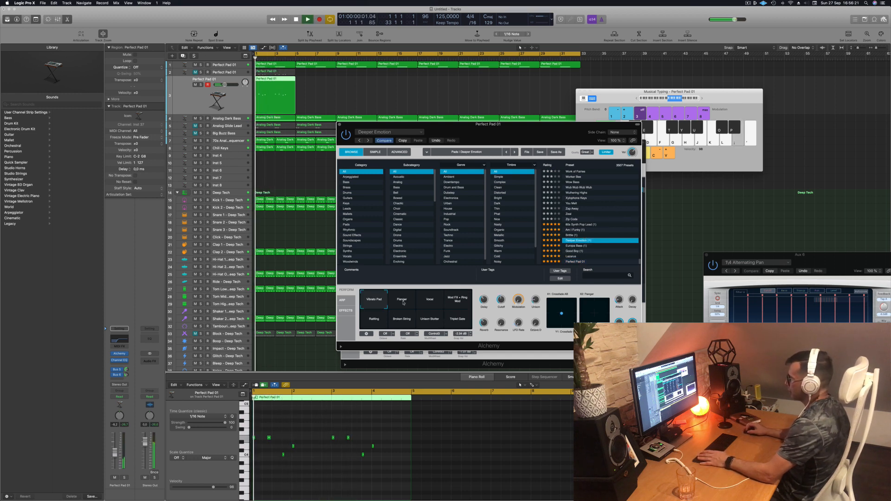
left_click(427, 298)
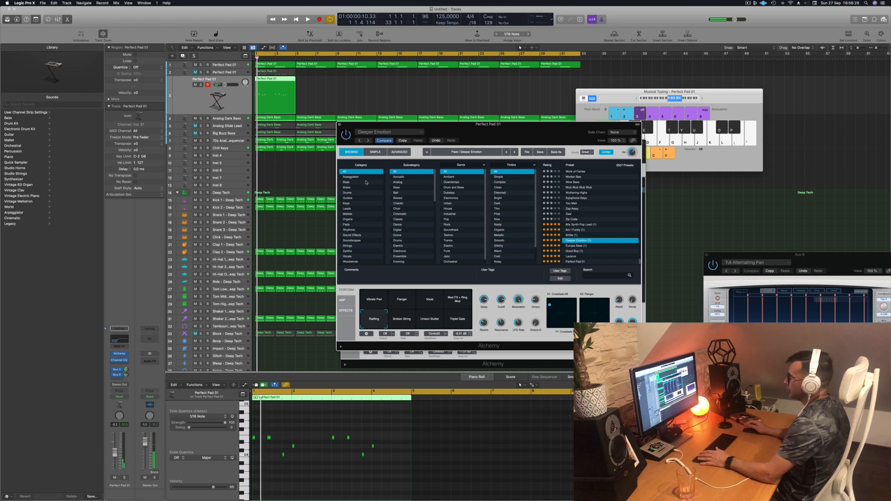
- Filter the Alchemy presets to Pads with the Fast Attack subcategory and load 90s Luscious Pad
left_click(350, 225)
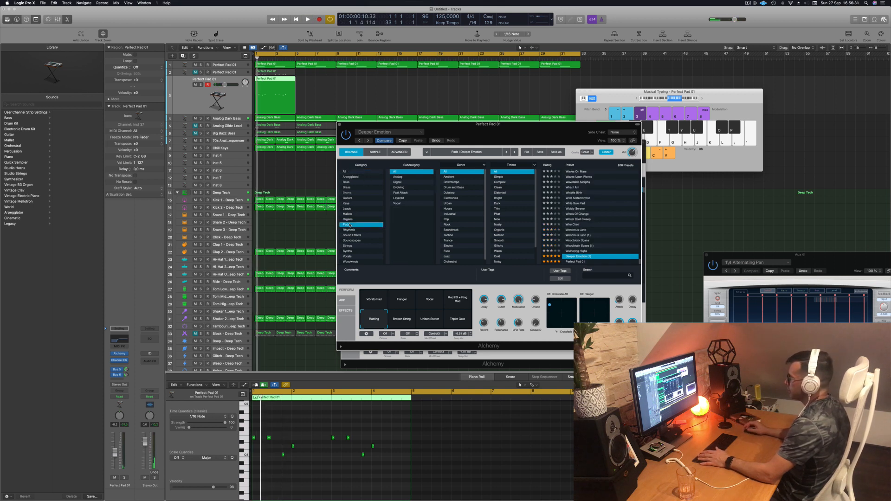
scroll(466, 212, "down", 1)
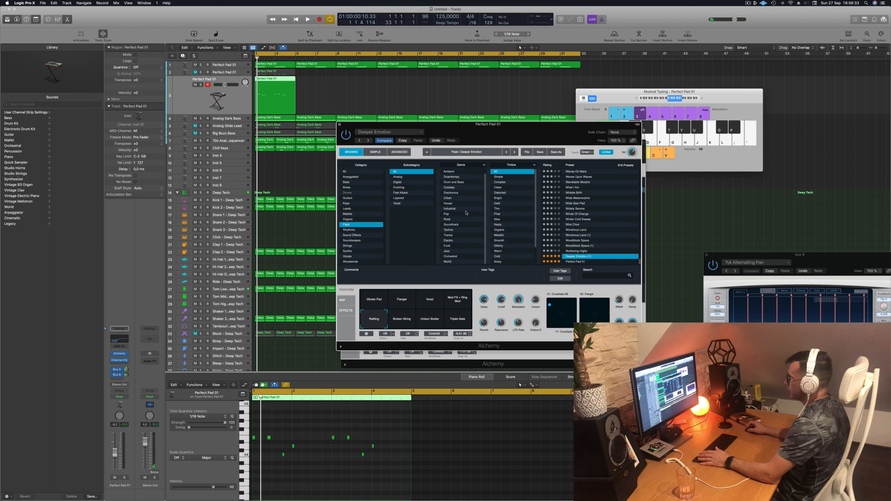
scroll(469, 212, "up", 1)
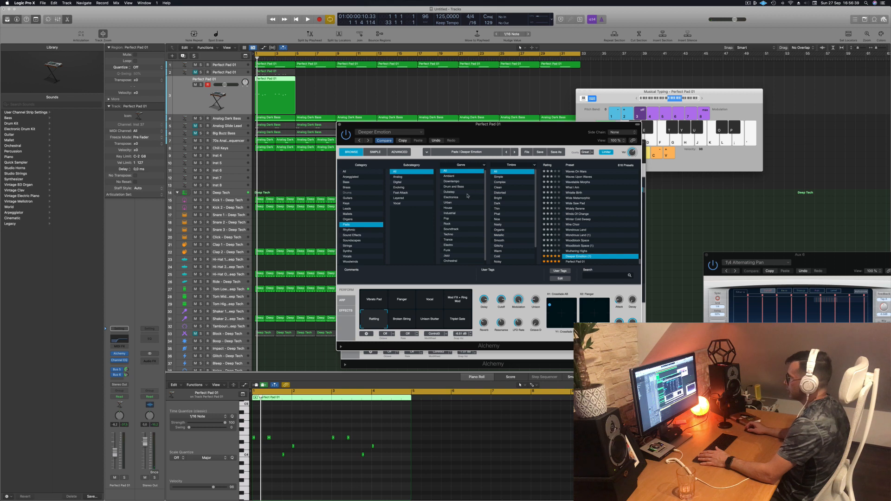
scroll(468, 195, "down", 1)
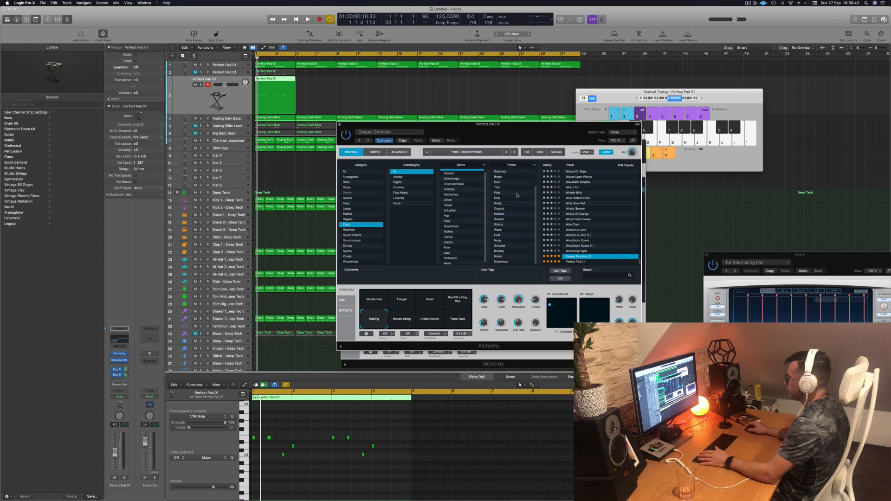
scroll(517, 196, "up", 3)
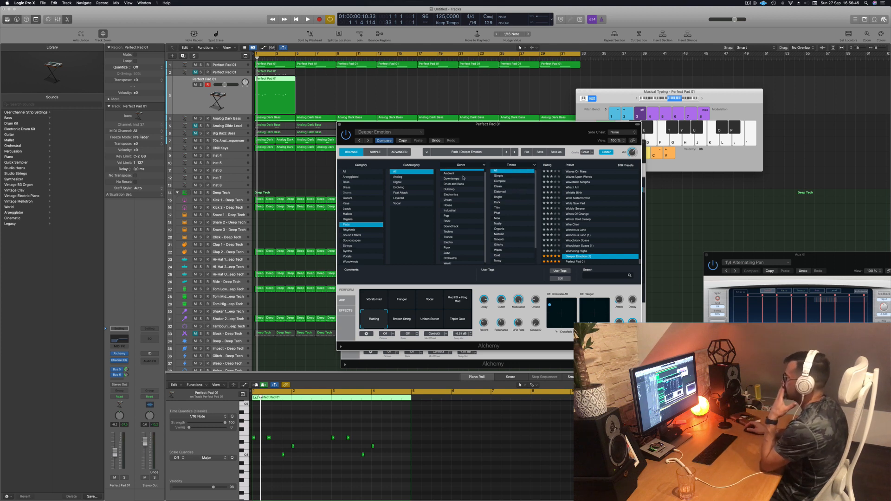
left_click(401, 193)
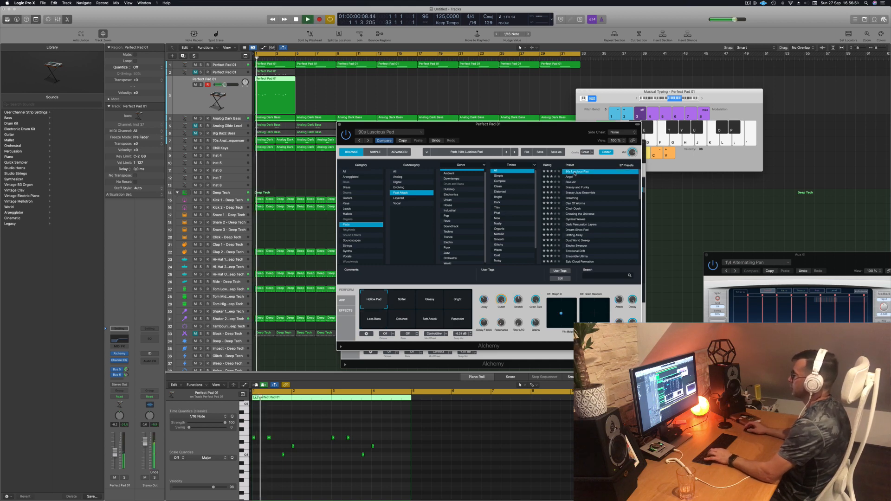
- Lower the Cutoff of the 90s Luscious Pad sound and move its Alchemy window clear of the regions
left_click_drag(518, 131, 560, 123)
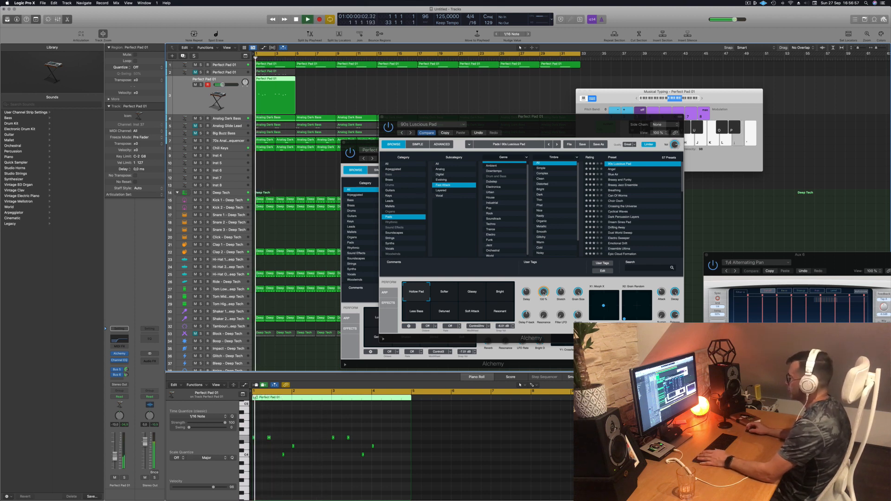
left_click_drag(543, 292, 543, 292)
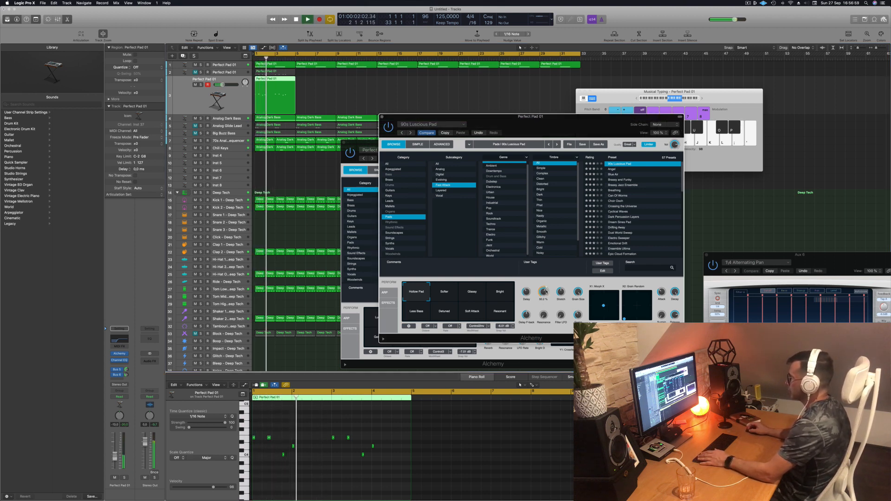
left_click_drag(549, 131, 579, 111)
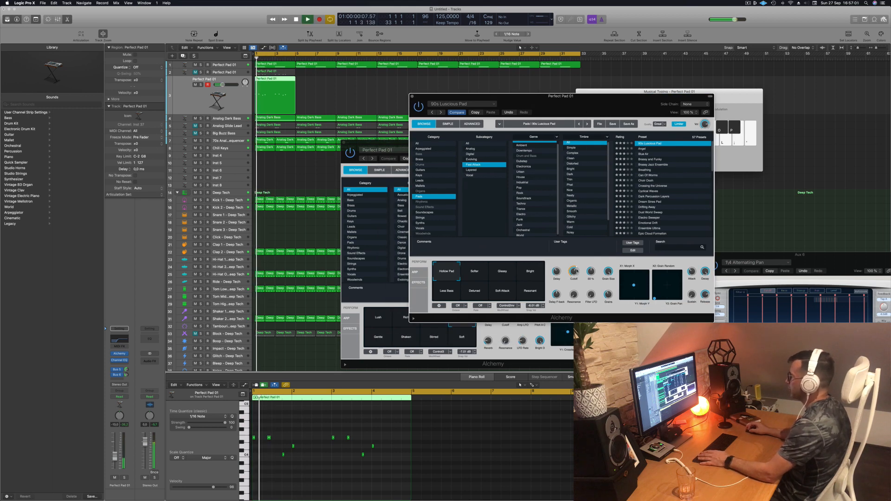
- Audition the Softer, Glassy, Bright, Less Bass, Detuned, Soft Attack and Resonant variations, and return to Hollow Pad
left_click(477, 273)
left_click(498, 275)
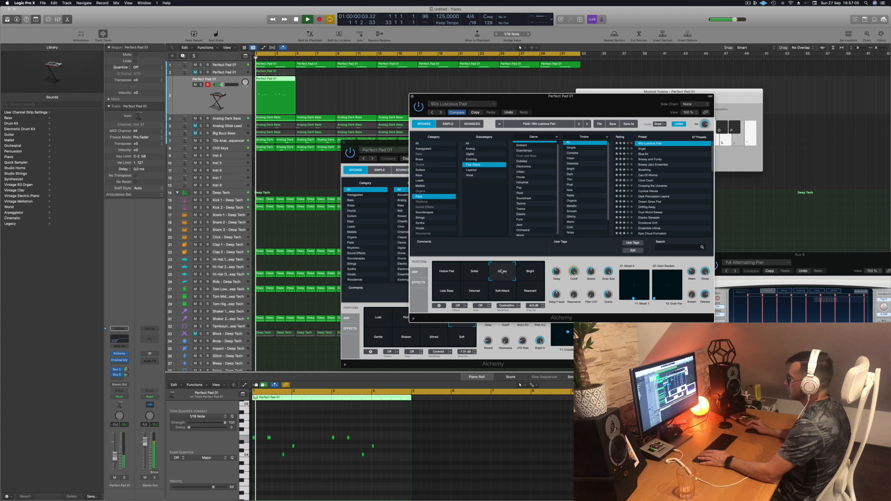
left_click(531, 275)
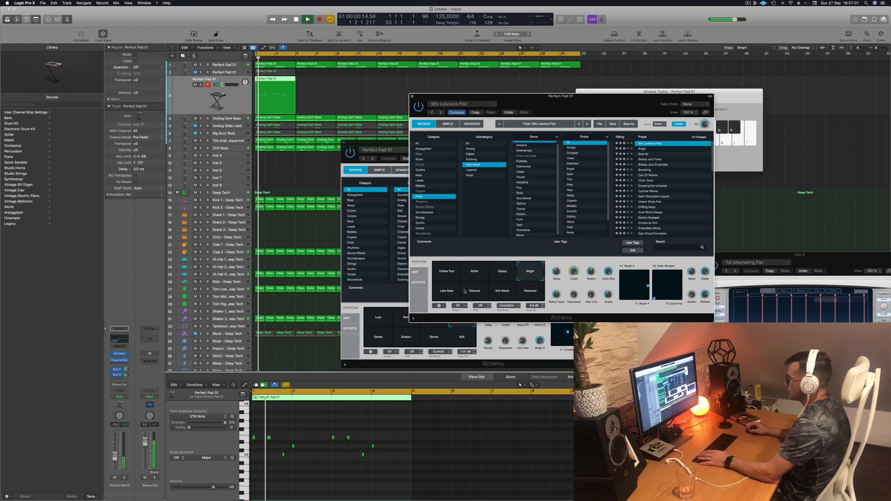
left_click(448, 294)
left_click(477, 292)
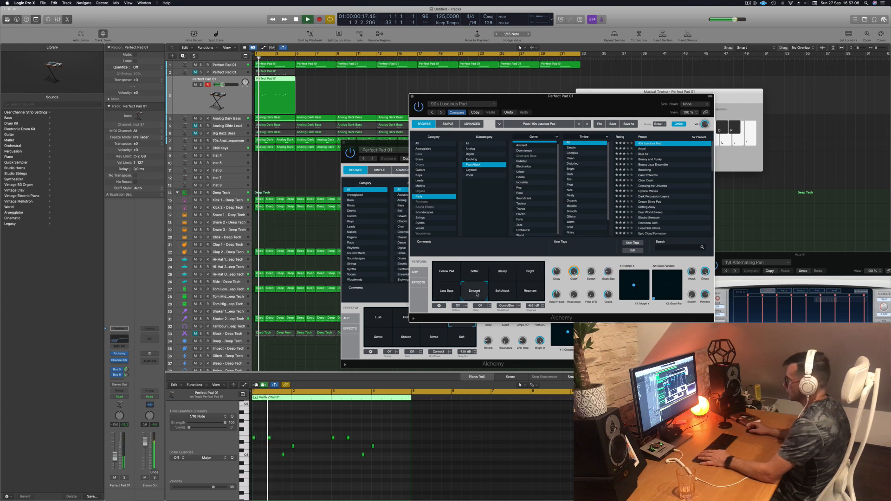
left_click(506, 295)
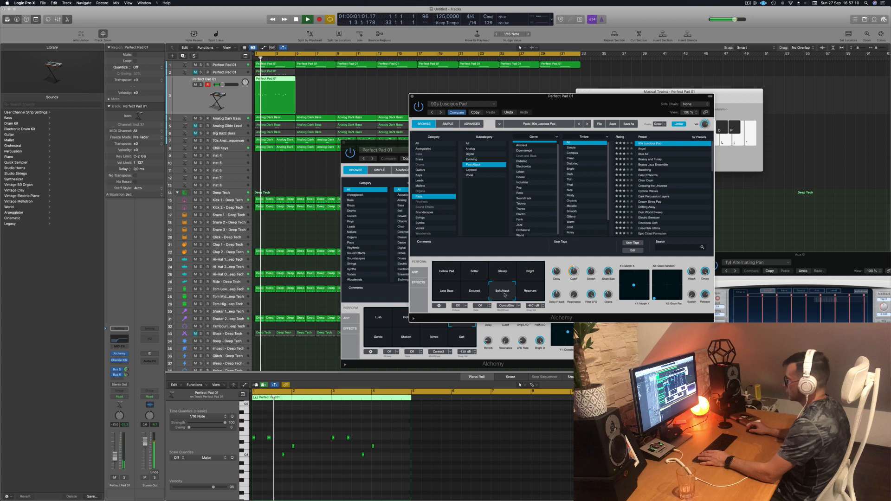
left_click(531, 295)
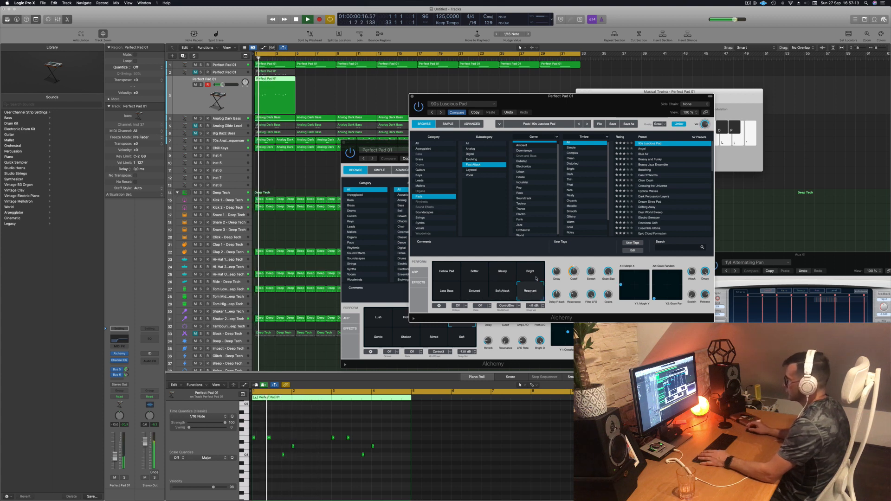
left_click(535, 277)
left_click(453, 273)
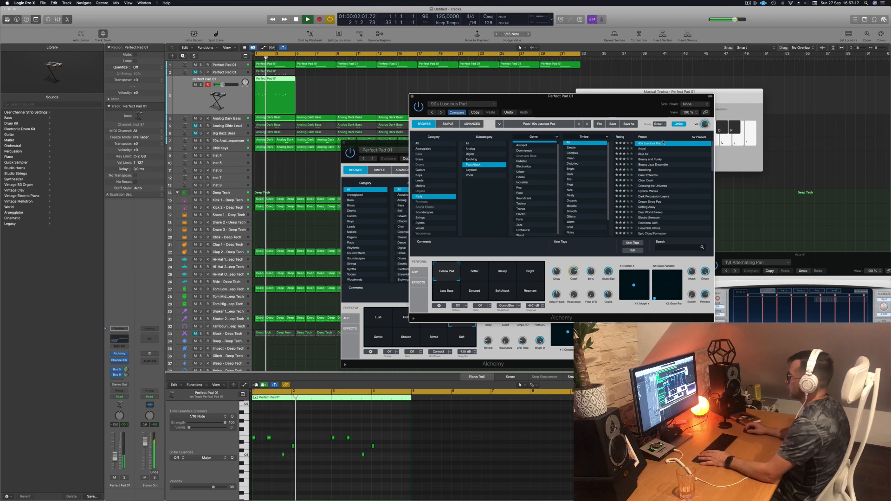
- Copy the new track's four-bar pad region to bar 5 and play the arrangement from the start
left_click_drag(615, 106, 630, 99)
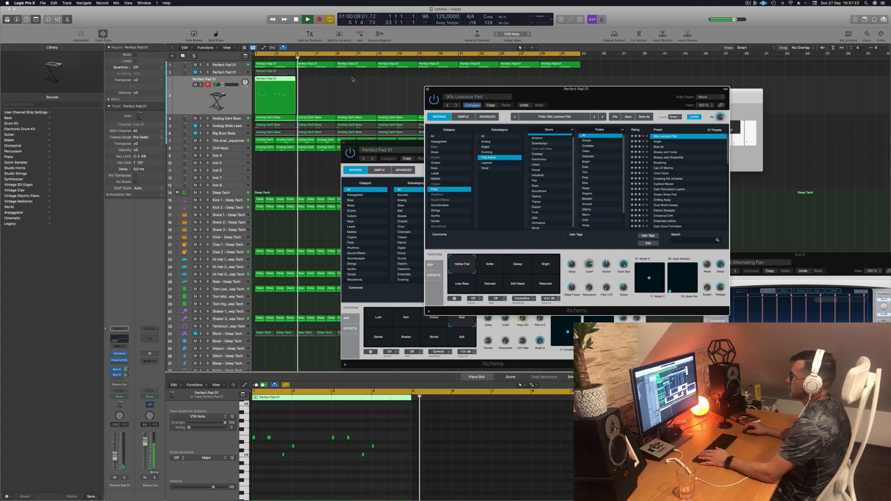
key("Return")
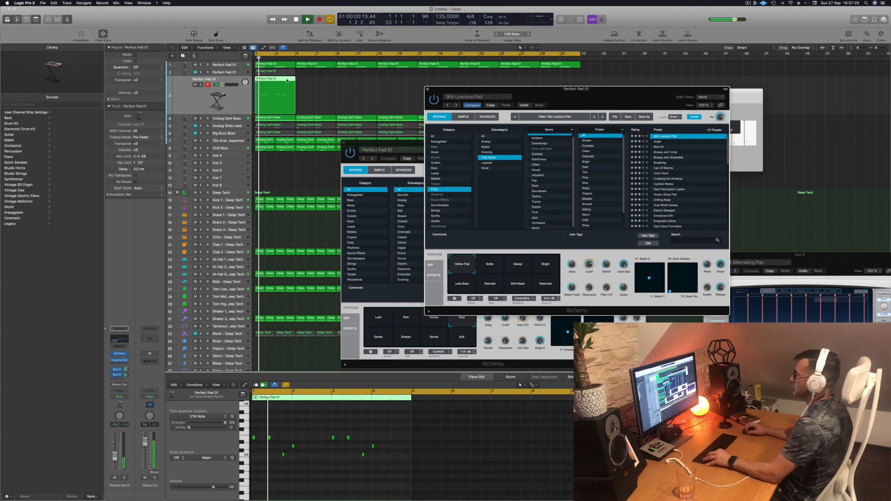
left_click_drag(287, 80, 324, 84)
key("Return")
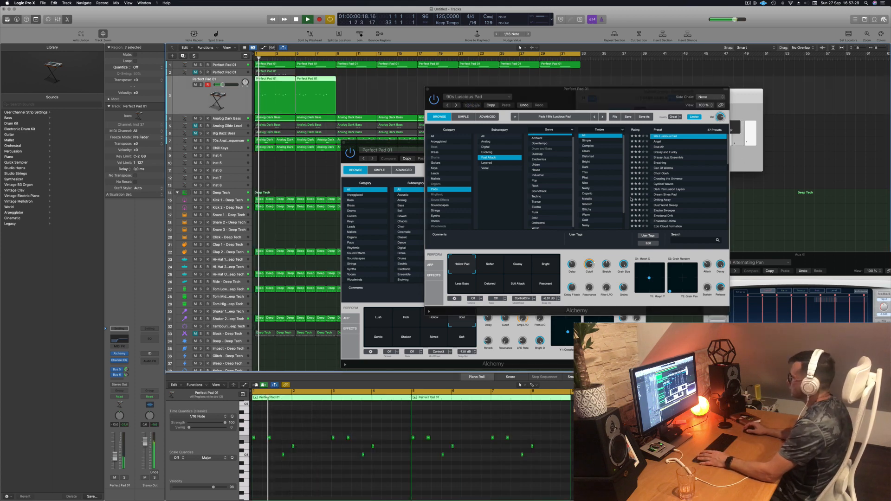
- Try the Angel preset, move its Alchemy window clear of the regions, and audition the Sweet and Whistling variations from the start
key("Return")
left_click(658, 142)
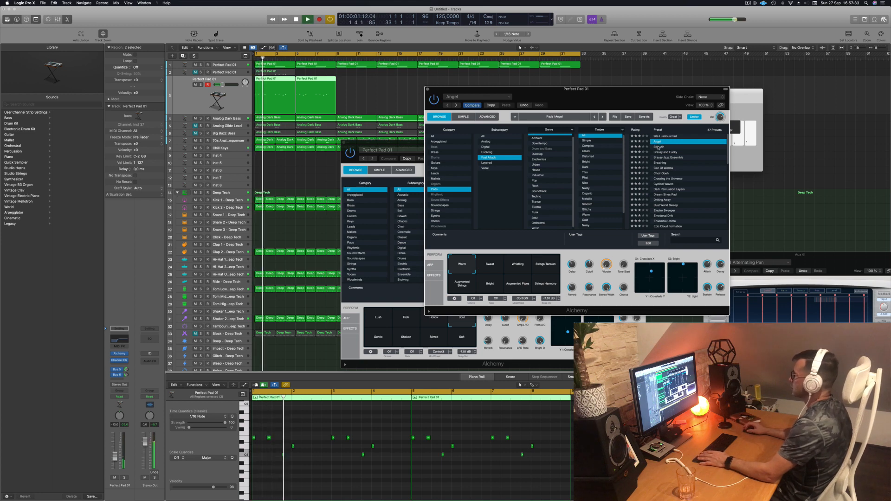
left_click_drag(624, 104, 580, 137)
left_click(460, 302)
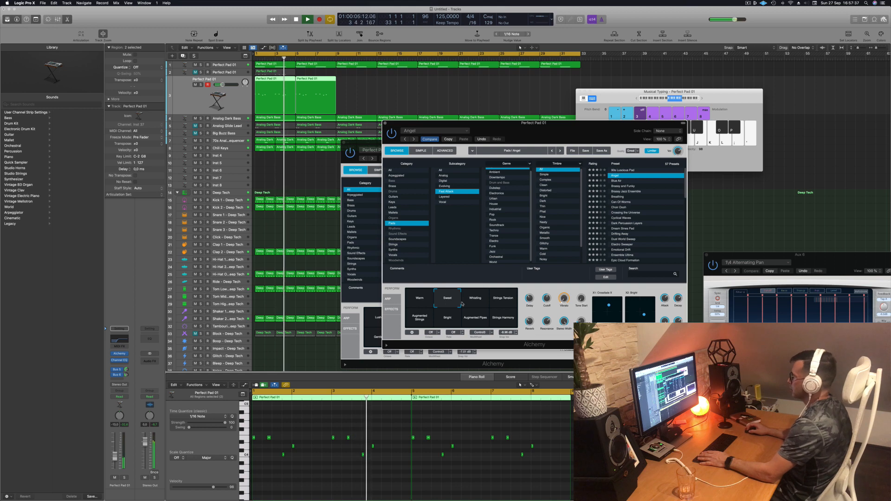
left_click(463, 304)
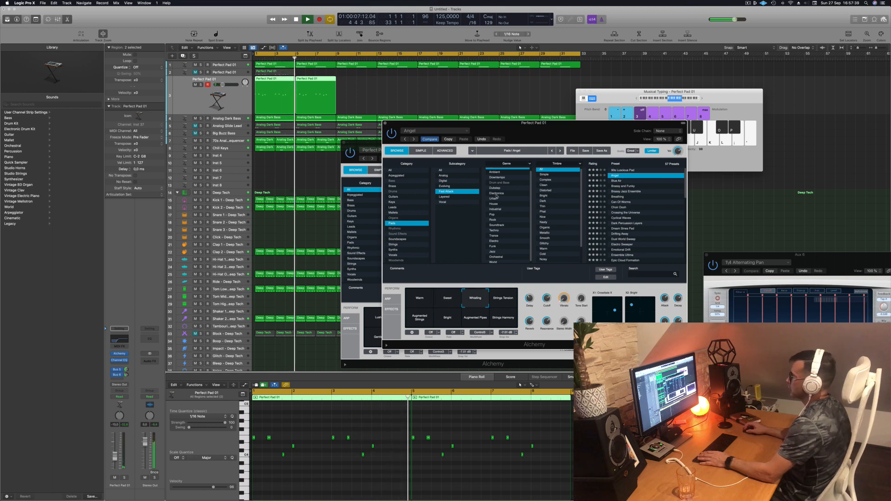
- Copy the new track's two four-bar pad regions to bar 9 and switch its Alchemy sound back to 90s Luscious Pad
left_click(280, 79)
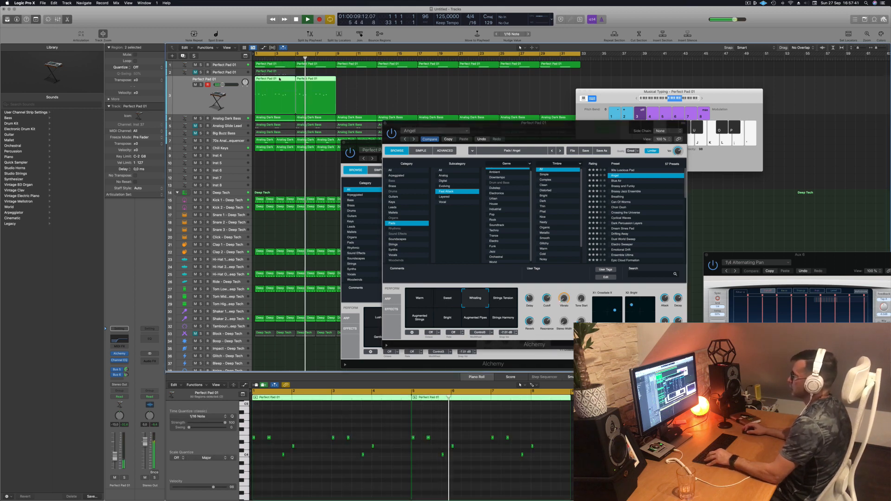
left_click_drag(280, 79, 360, 85)
left_click(503, 304)
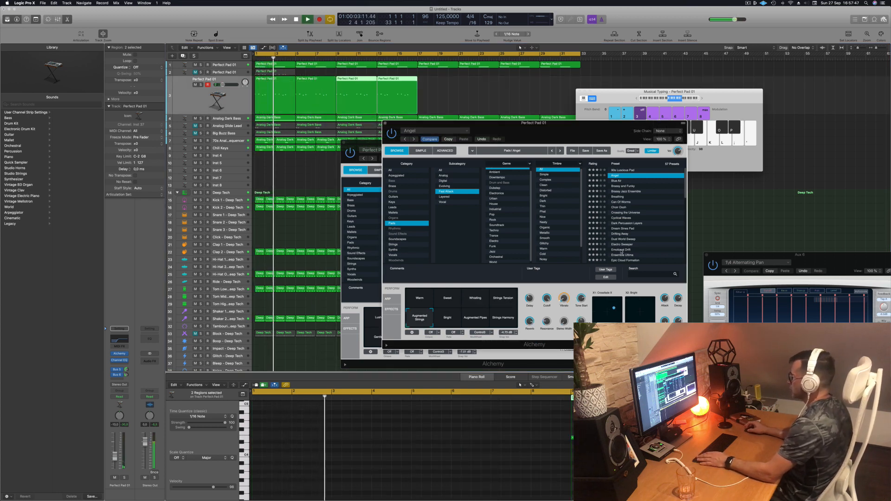
key("Up")
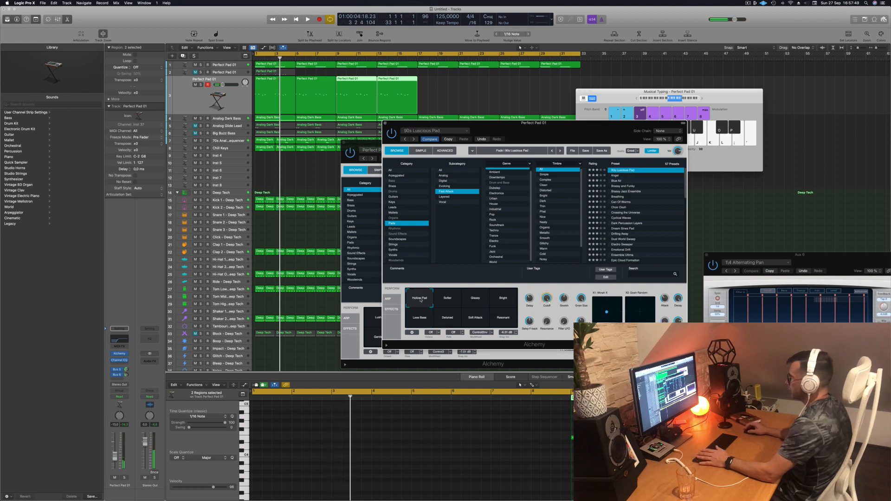
key("space")
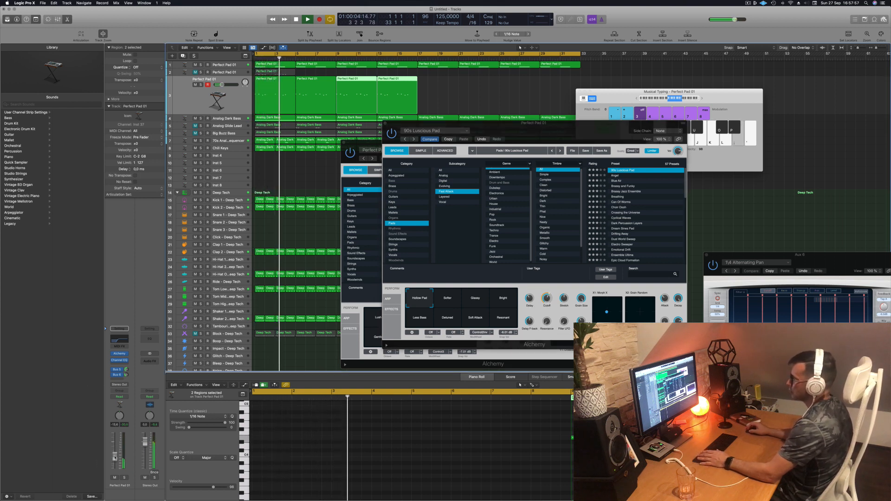
- Close both open Alchemy windows to clear the arrangement
key("cmd+w")
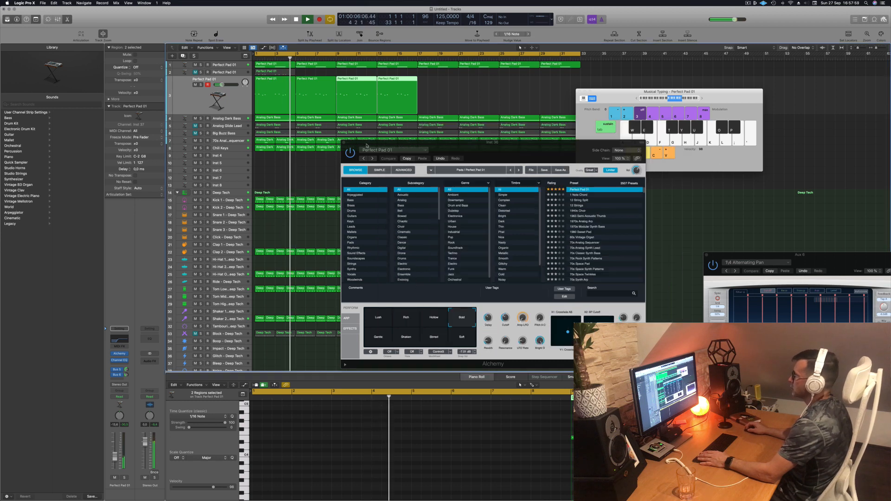
left_click_drag(363, 145, 333, 150)
key("super+w")
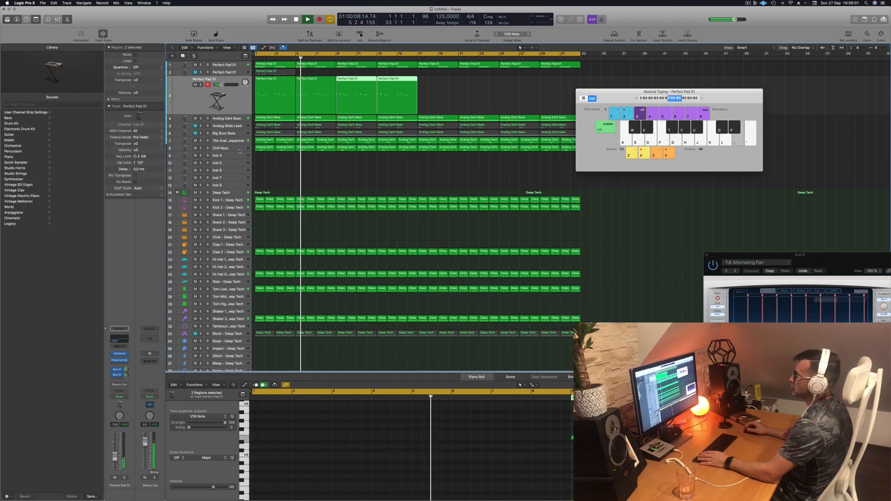
- Add a Channel EQ to the Analog Dark Bass track and cut its highs above 114 Hz at 48 dB/Oct
key("Return")
key("Down")
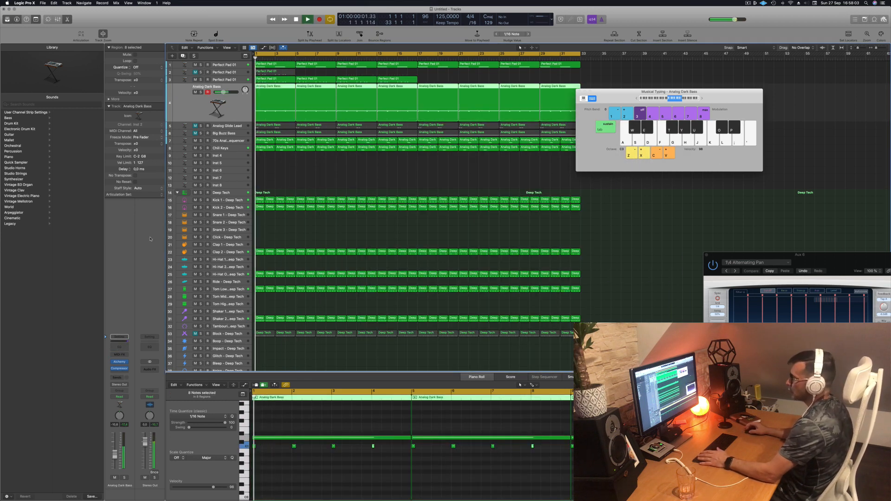
left_click(123, 344)
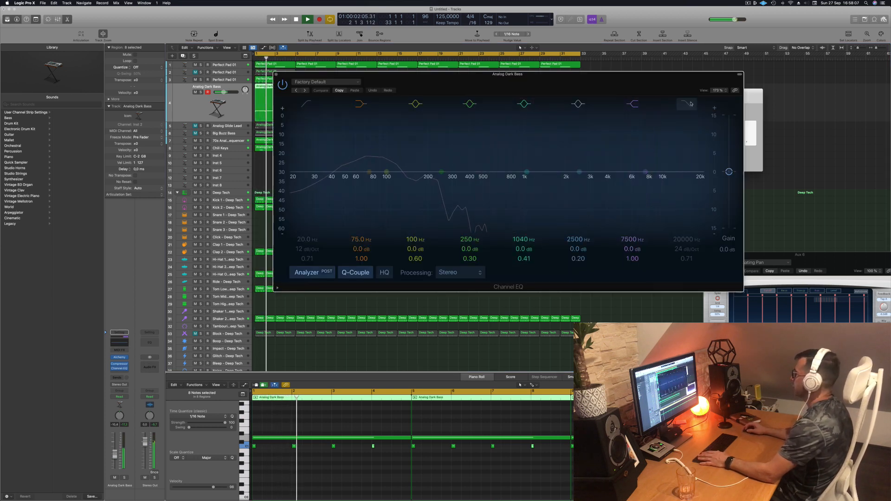
left_click_drag(672, 243, 688, 271)
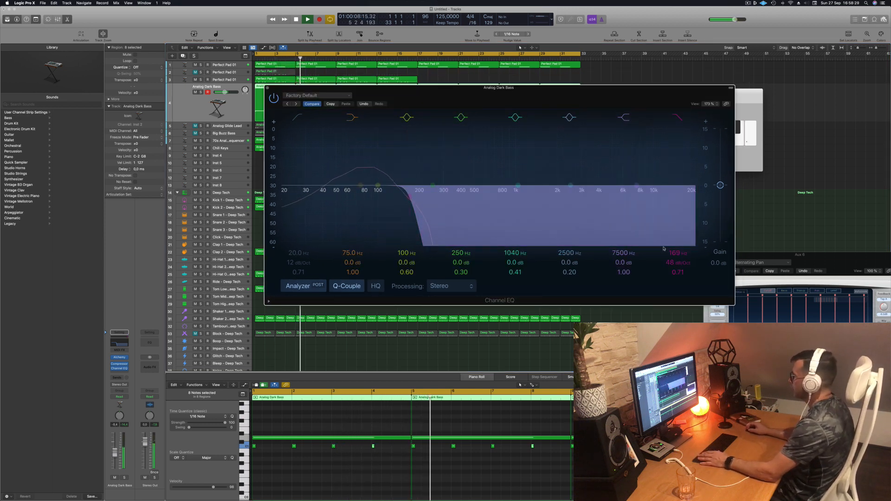
left_click_drag(664, 249, 384, 197)
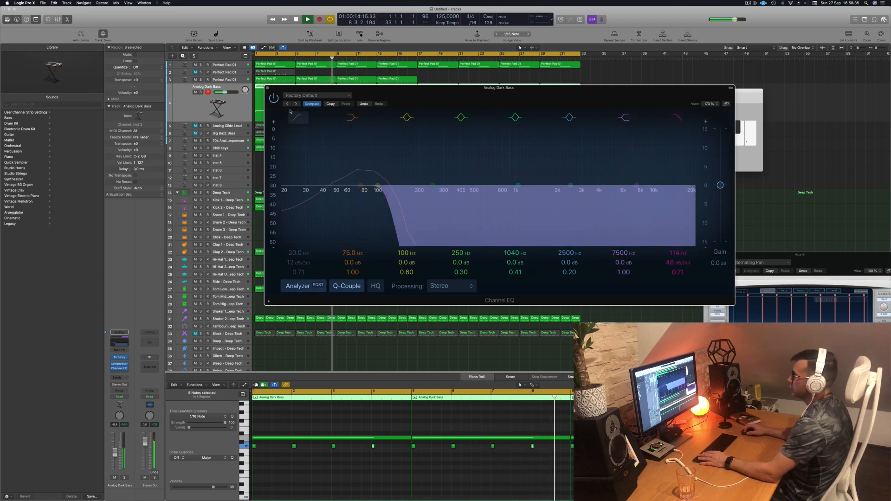
- Compare the bass with its Channel EQ bypassed and re-enabled, and close the EQ window
left_click(273, 98)
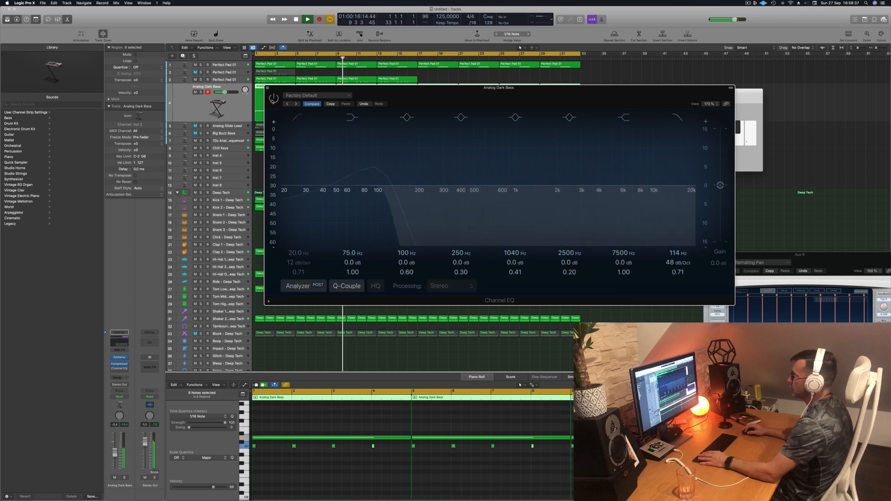
left_click(273, 98)
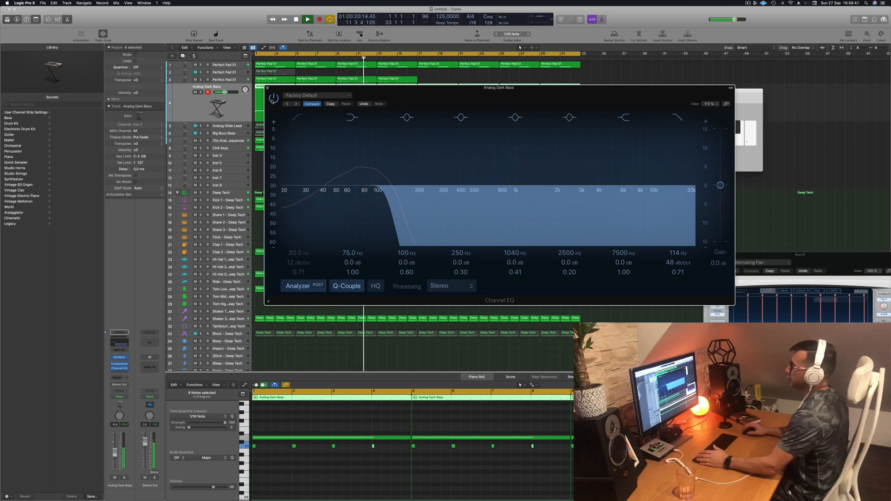
key("super+w")
key("super+k")
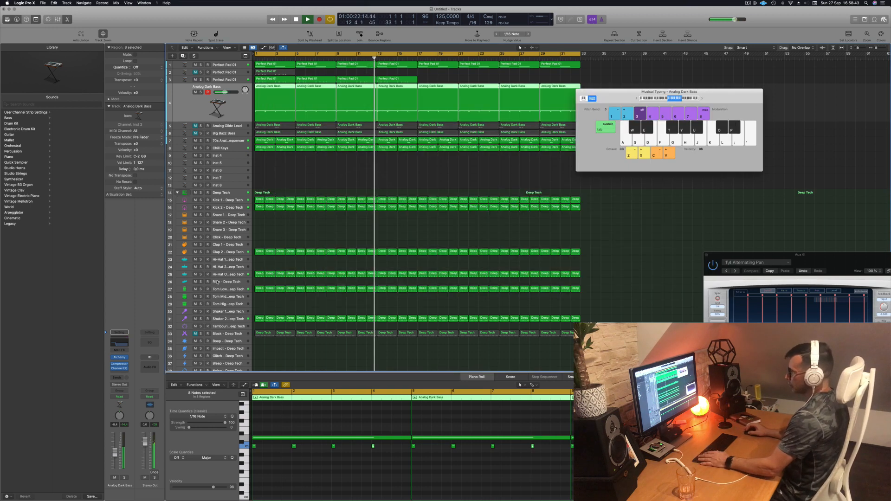
- Solo the Shaker 2 track briefly during playback to hear it on its own, and release the solo
left_click(229, 319)
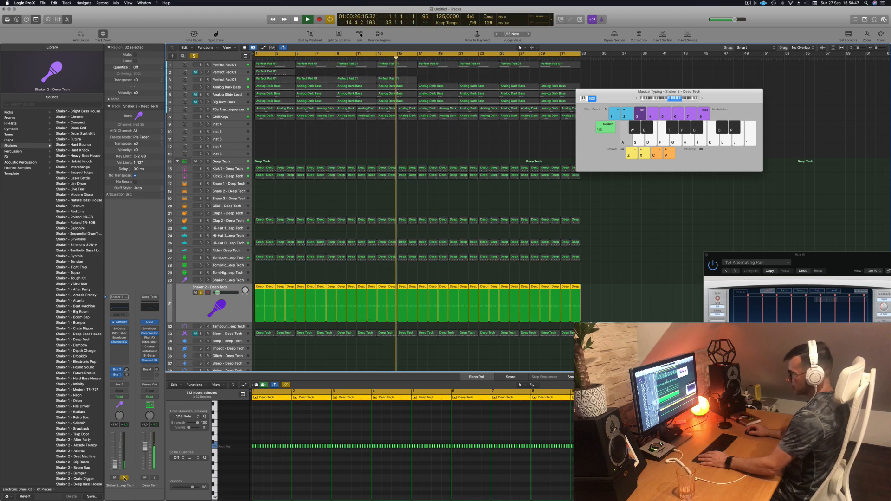
key("a")
key("a")
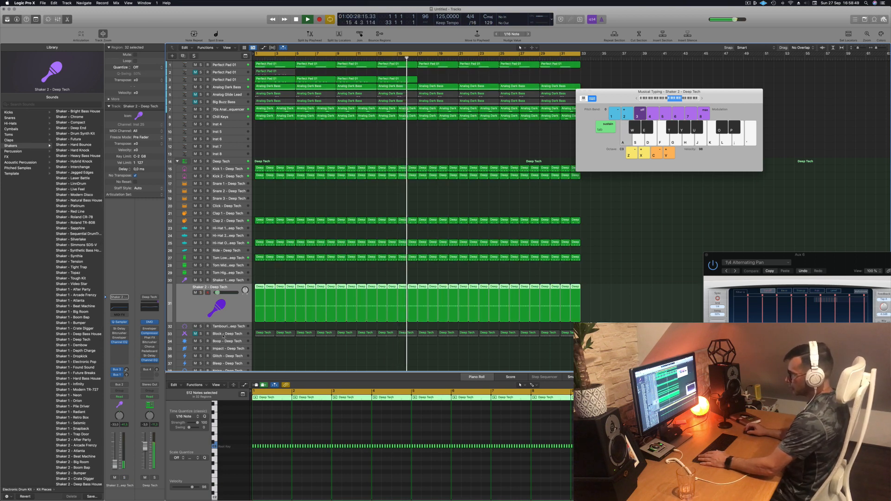
- Unmute the Block track and raise its volume to about -21 dB
left_click(222, 334)
left_click(195, 307)
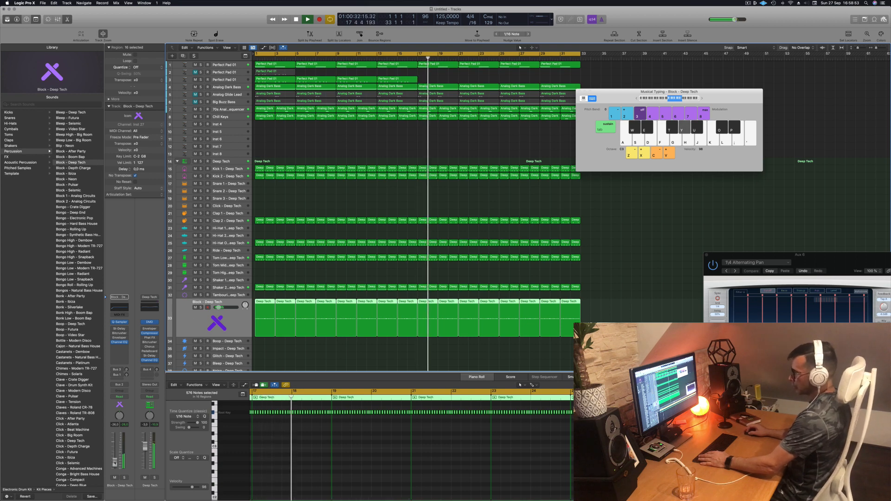
left_click_drag(115, 464, 115, 464)
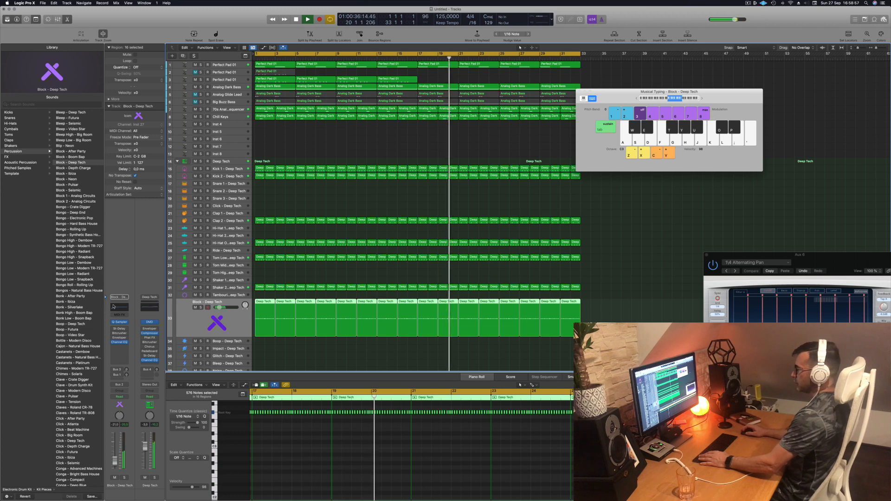
- Set the low cut of the Block track's Channel EQ to 119 Hz and close the EQ window
left_click(119, 342)
left_click(306, 105)
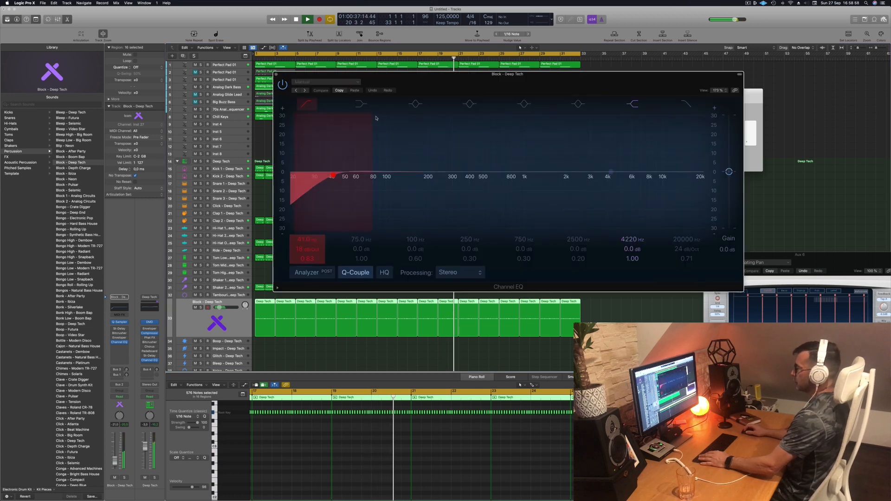
left_click(307, 105)
left_click(307, 105)
left_click(307, 105)
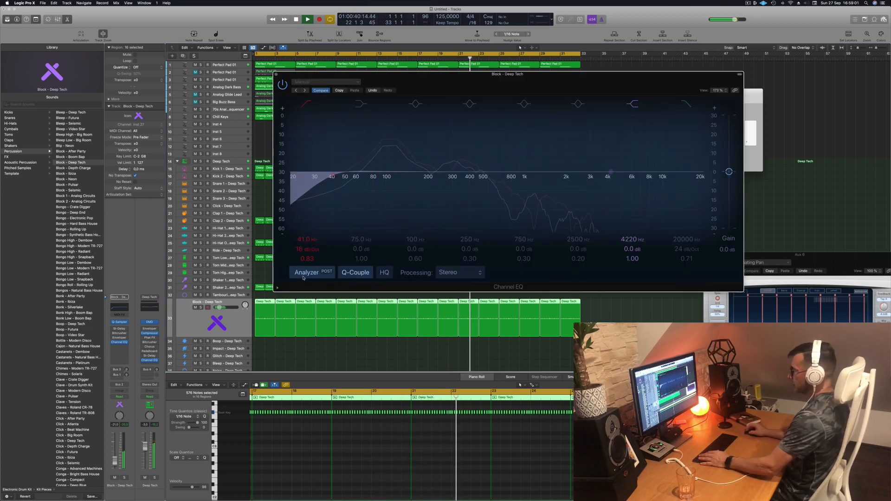
left_click(318, 129)
left_click_drag(326, 169, 390, 153)
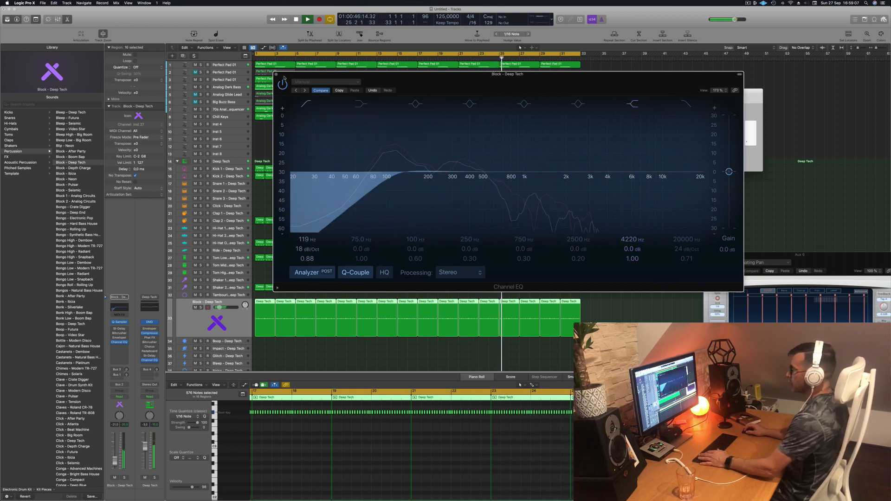
key("super+w")
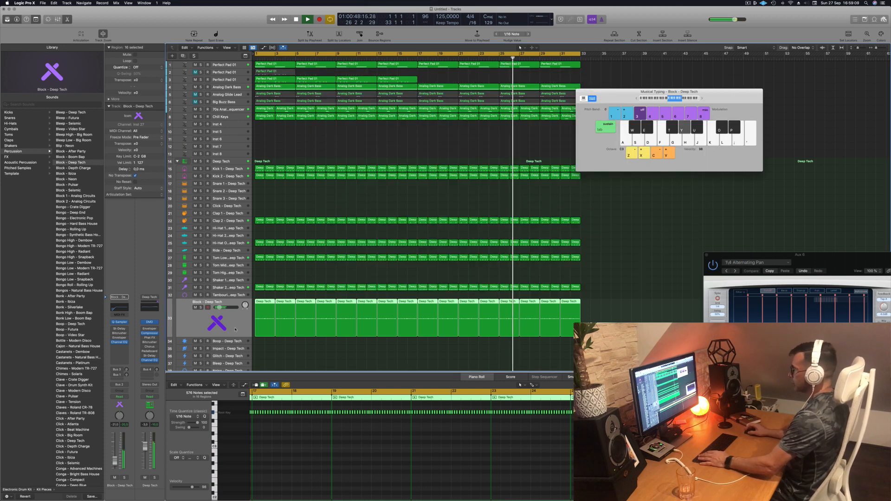
- Try to get the Musical Typing window out of the way, return to Logic Pro X, and deselect all regions
left_click_drag(619, 98, 604, 180)
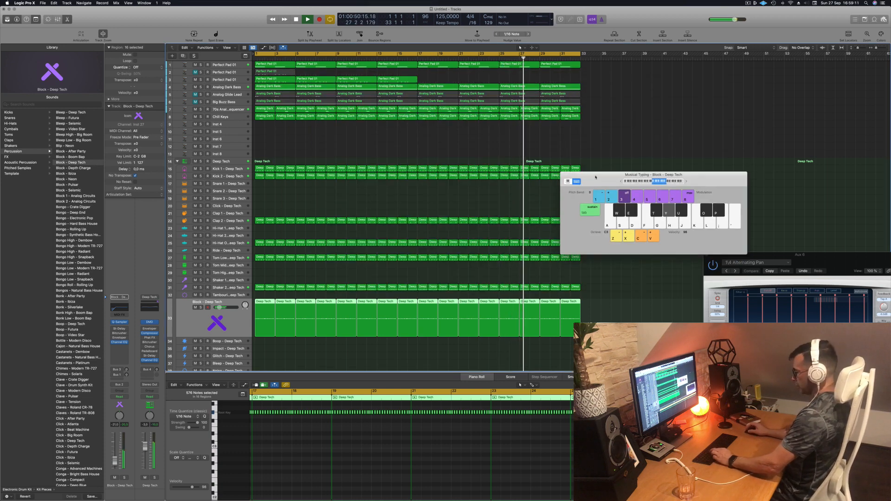
key("super+h")
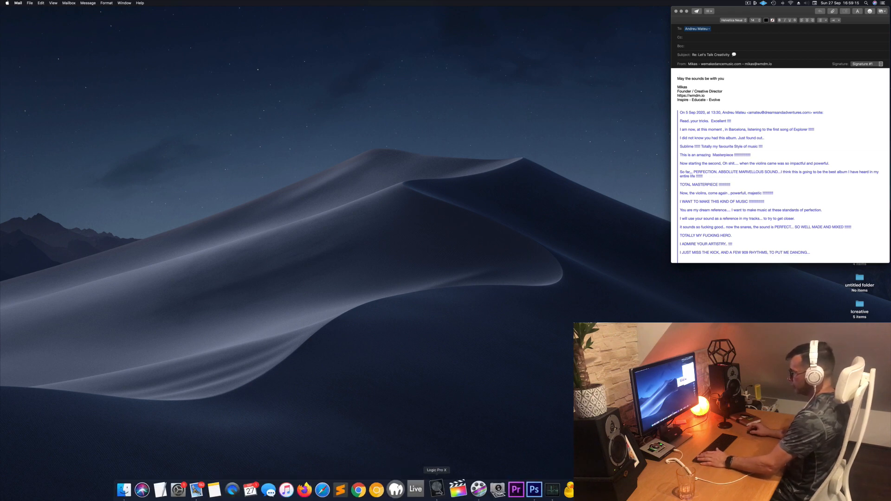
left_click(437, 489)
left_click(408, 136)
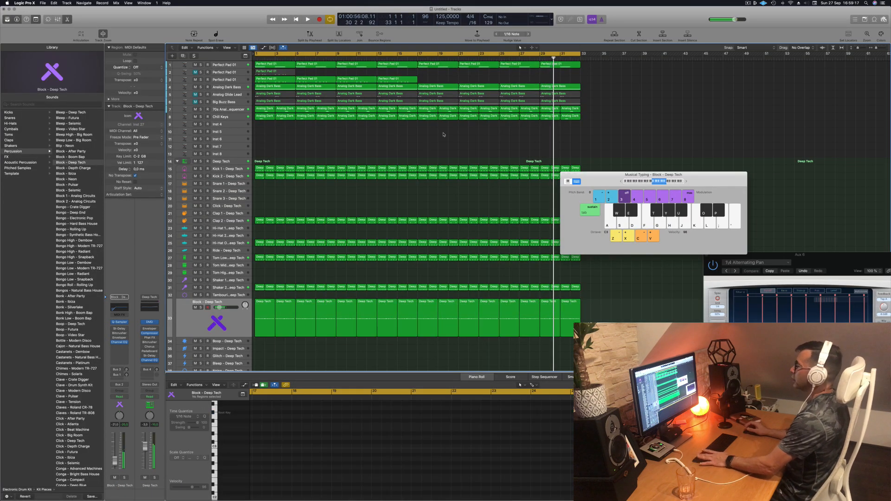
- Mute the third Perfect Pad 01 track during playback from the start and move the Musical Typing window beside the regions
key("Return")
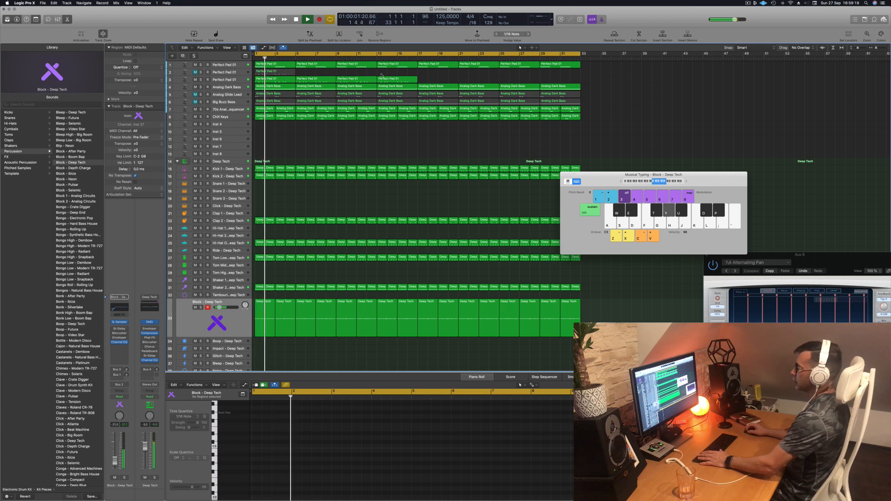
left_click(195, 80)
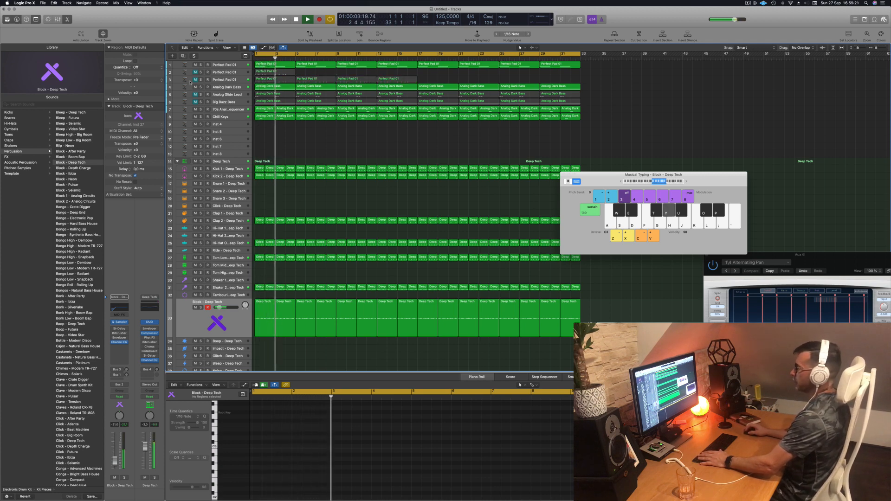
left_click_drag(597, 180, 624, 146)
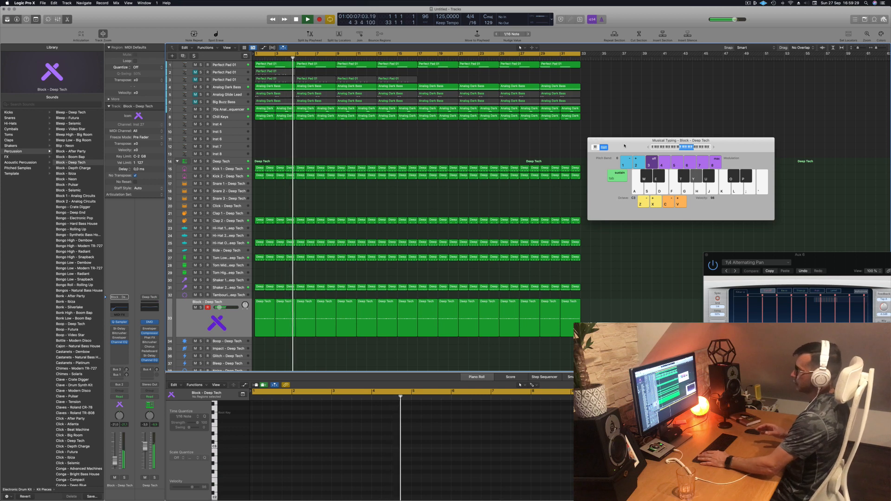
left_click_drag(625, 145, 657, 118)
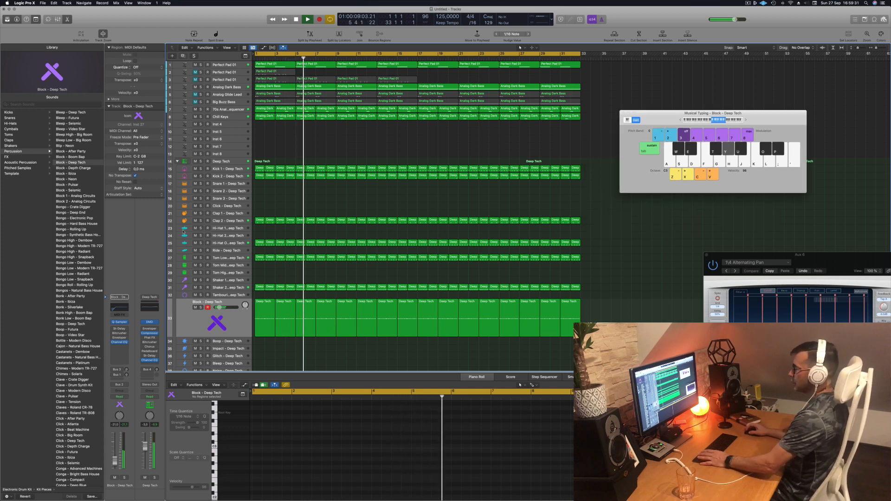
- Select the Hi-Hat Open track and play the arrangement again from the start
key("Return")
left_click(185, 244)
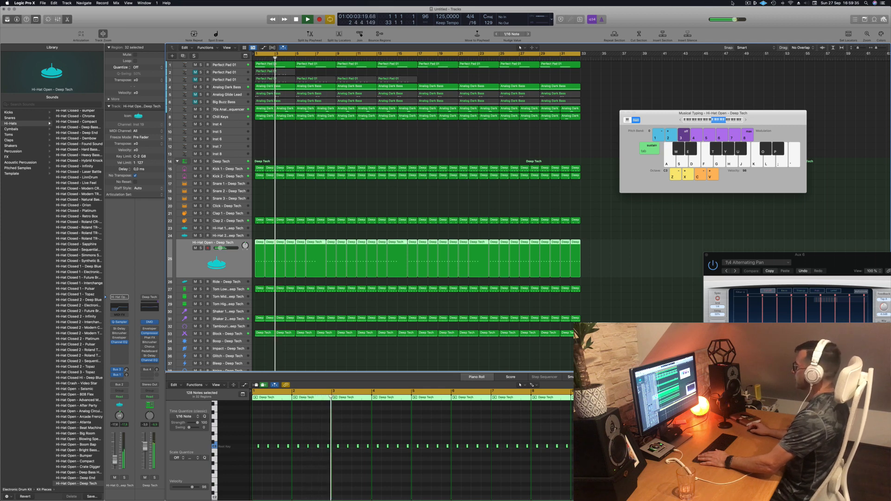
left_click(764, 3)
left_click(665, 20)
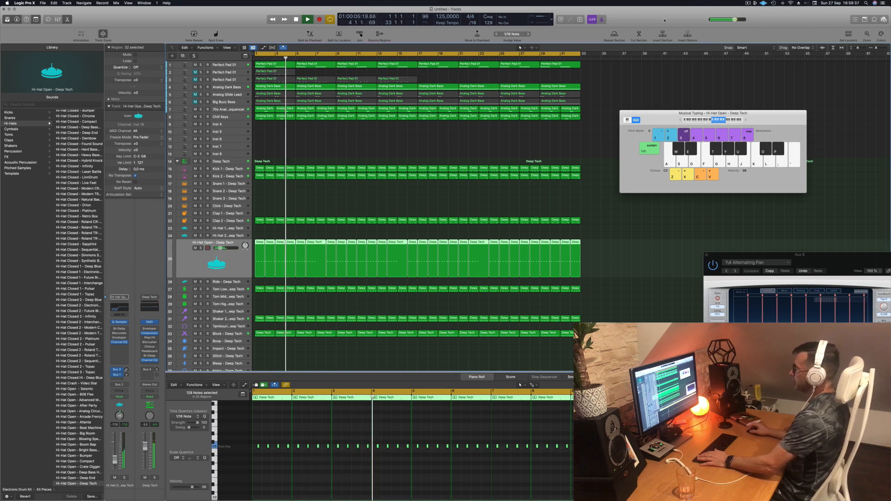
key("space")
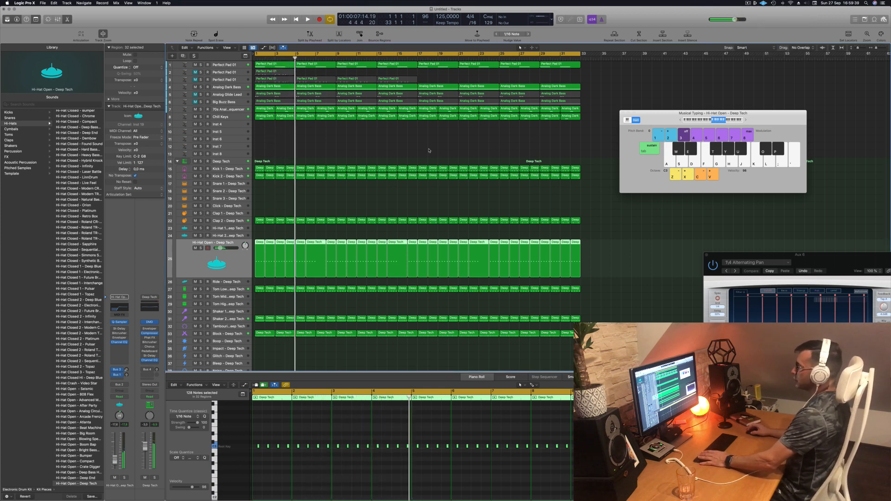
key("Return")
key("space")
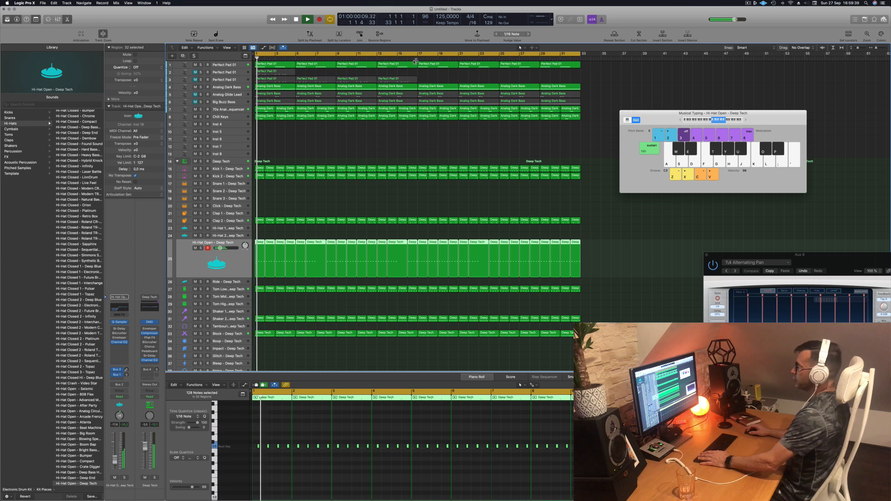
- Select the Block track, play from the start, and open its Quick Sampler clear of the earlier bars
left_click(435, 80)
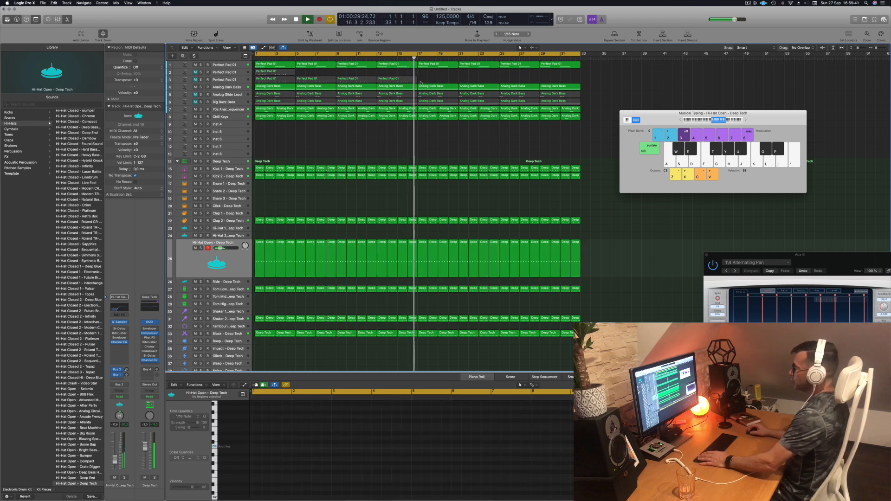
left_click(236, 334)
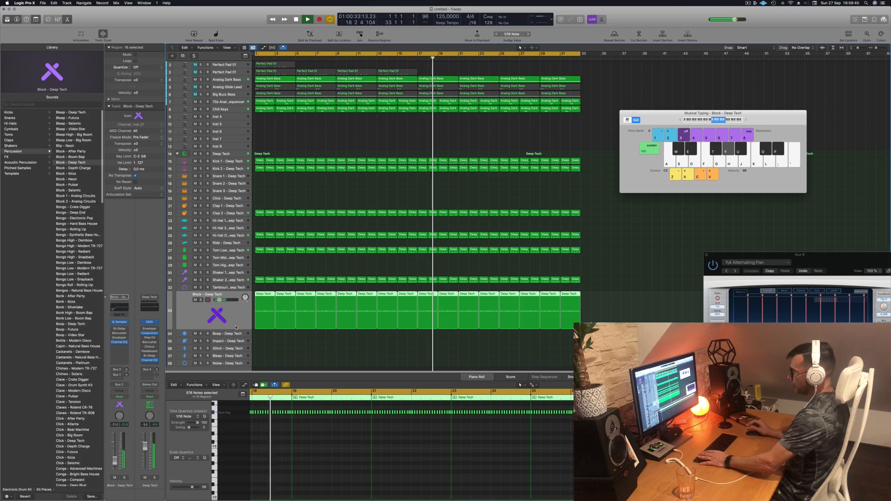
key("Return")
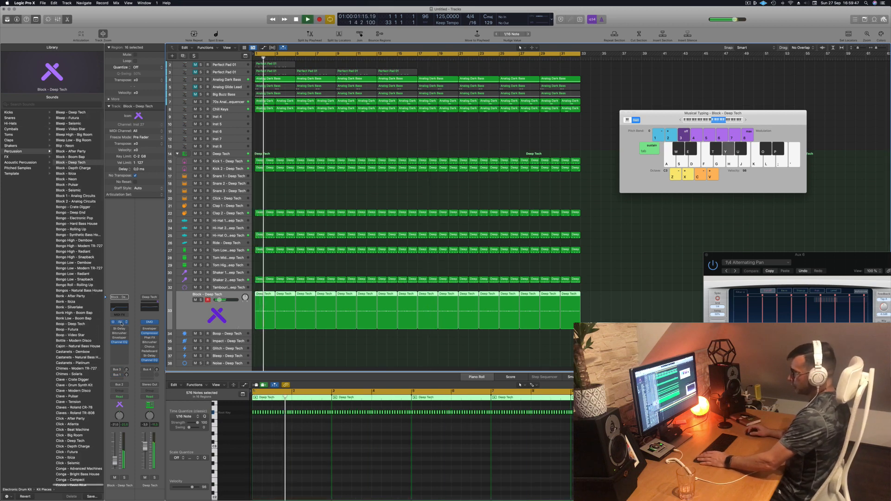
left_click(120, 322)
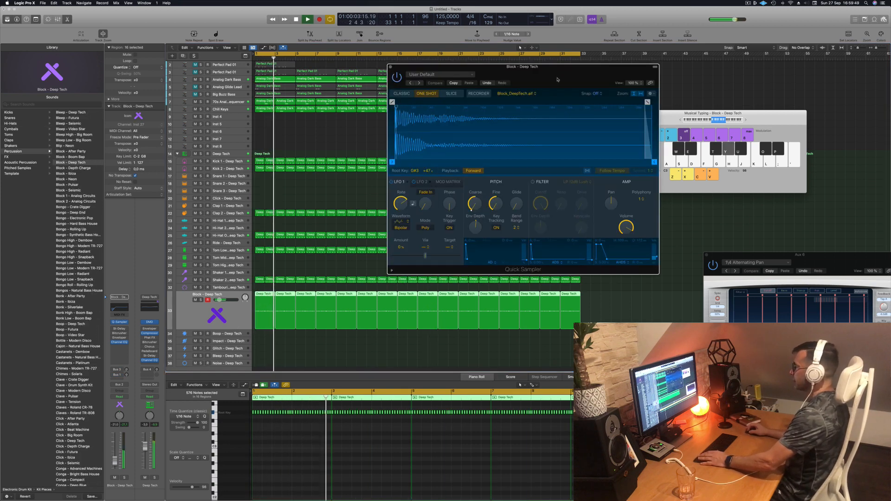
left_click_drag(558, 79, 636, 120)
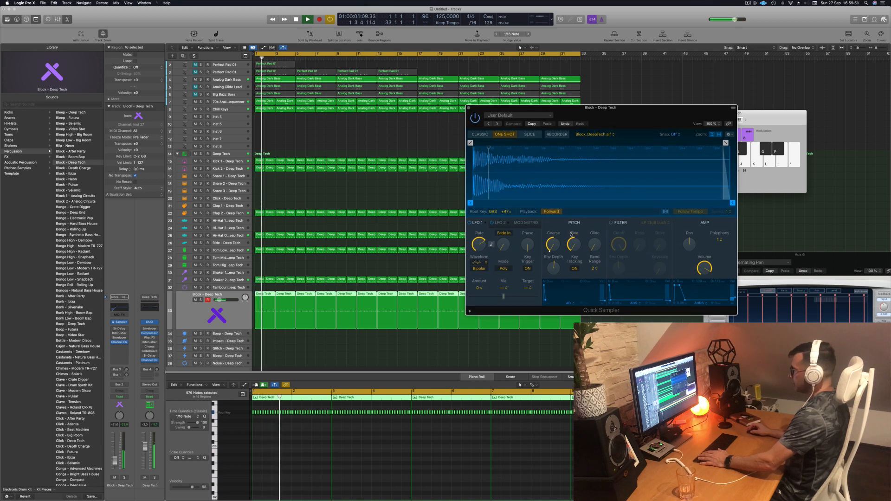
- Set the Block track's automation to Touch and try changing the sampler's Coarse pitch during playback, then stop
left_click(120, 397)
left_click(122, 403)
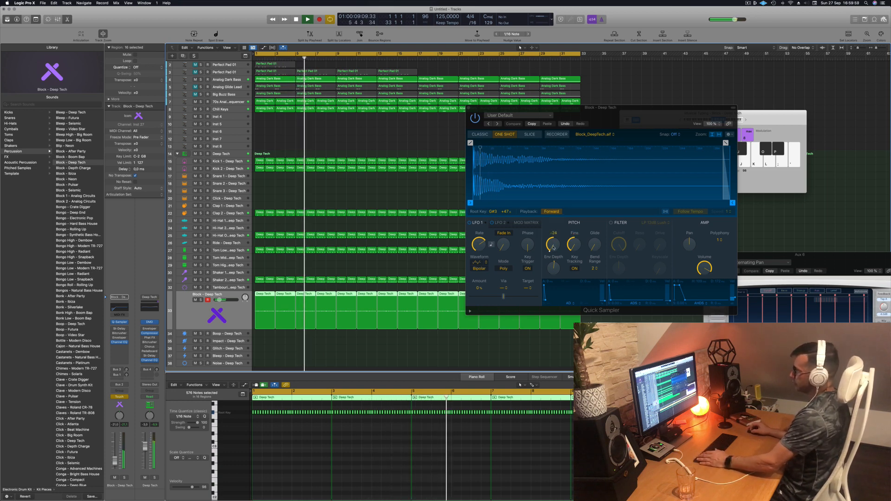
left_click_drag(553, 247, 547, 210)
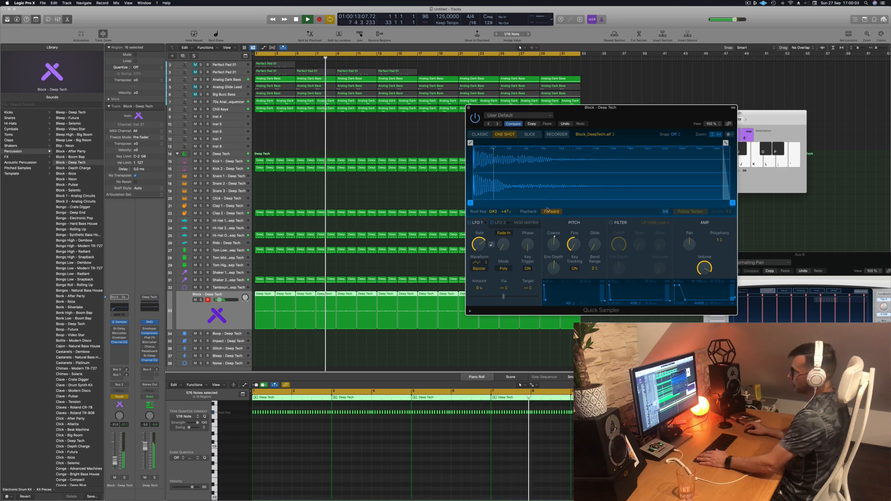
left_click(234, 320)
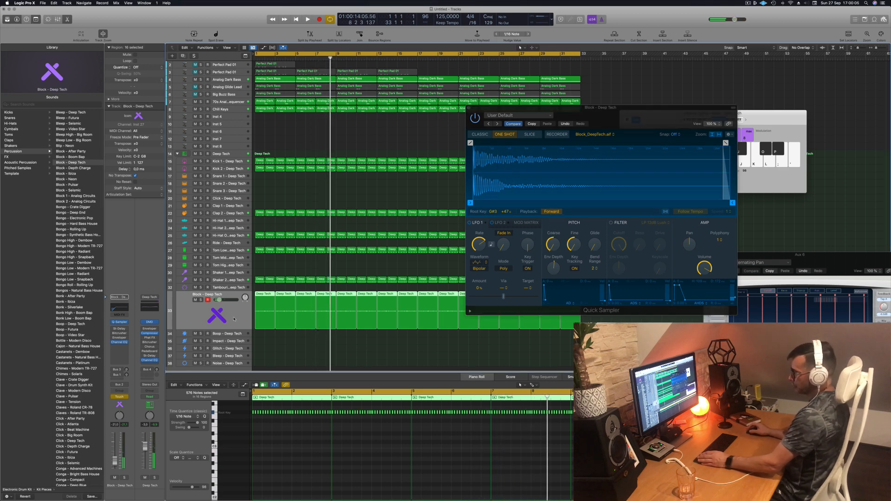
- Close the Musical Typing window, show track automation, and set the Block track's automation mode to Read
left_click(275, 268)
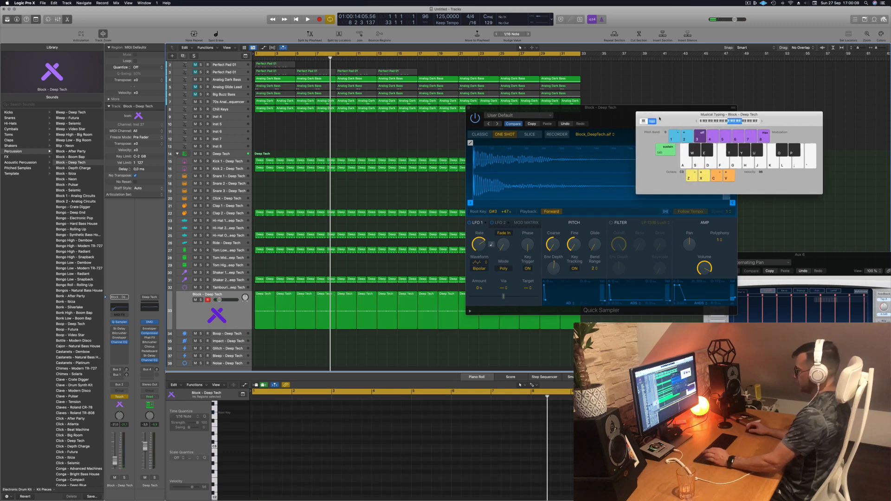
key("super+k")
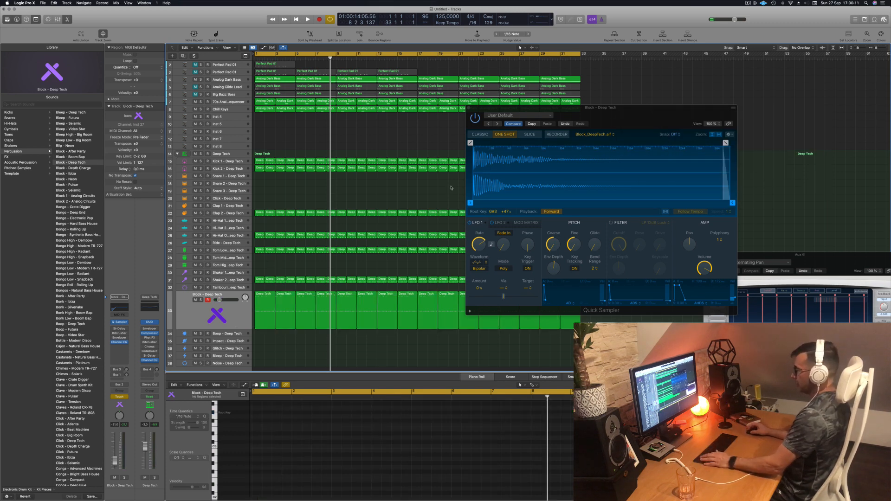
key("a")
left_click(207, 317)
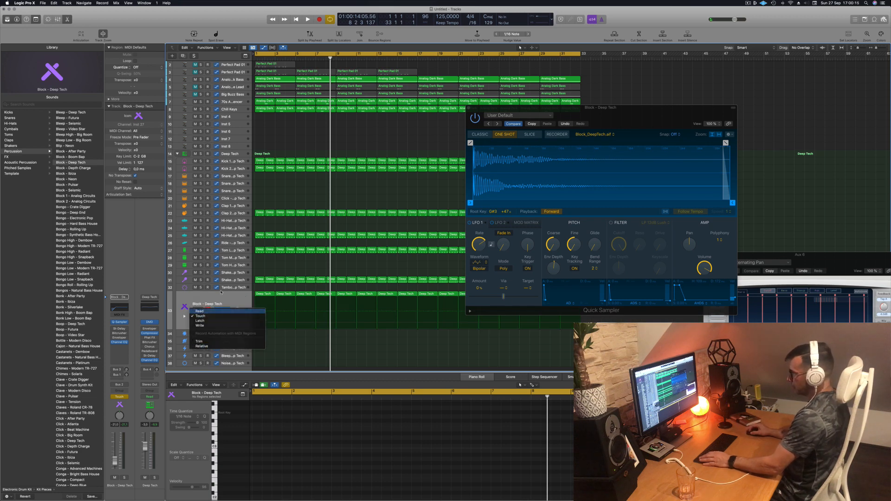
- Play the Block track from the start, reposition the Quick Sampler window during playback, and stop
key("Return")
key("Return")
key("space")
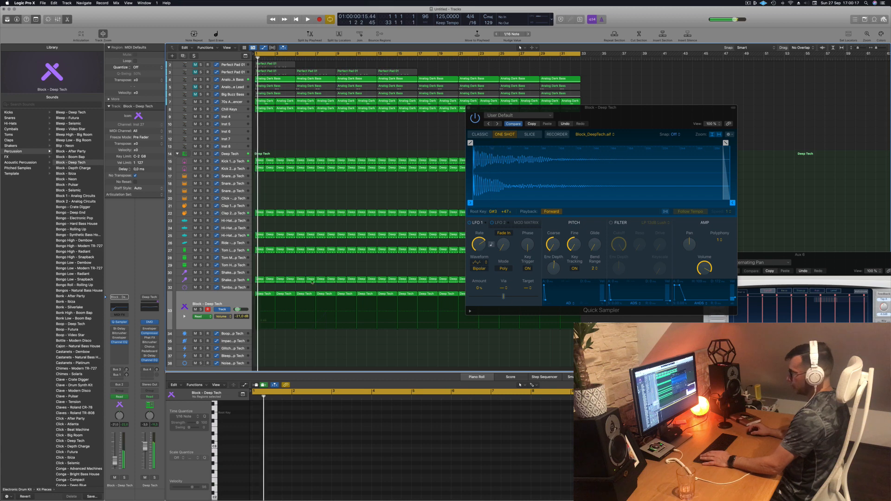
left_click(233, 299)
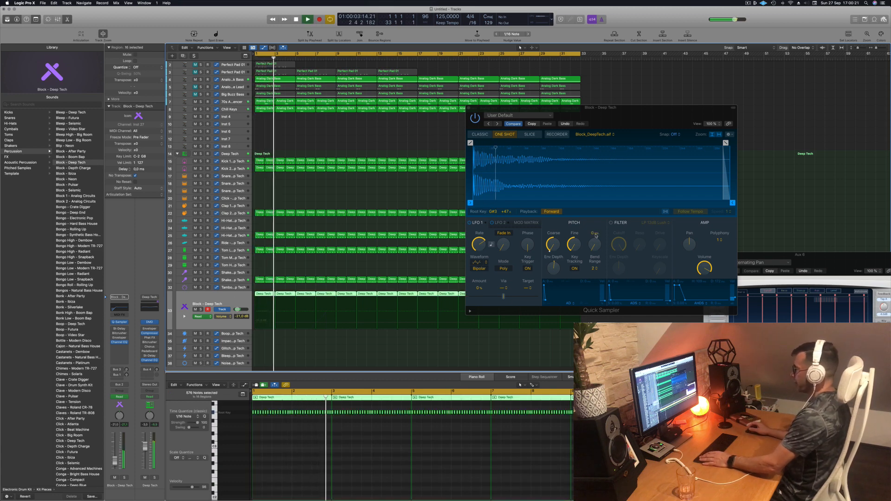
left_click_drag(650, 119, 539, 139)
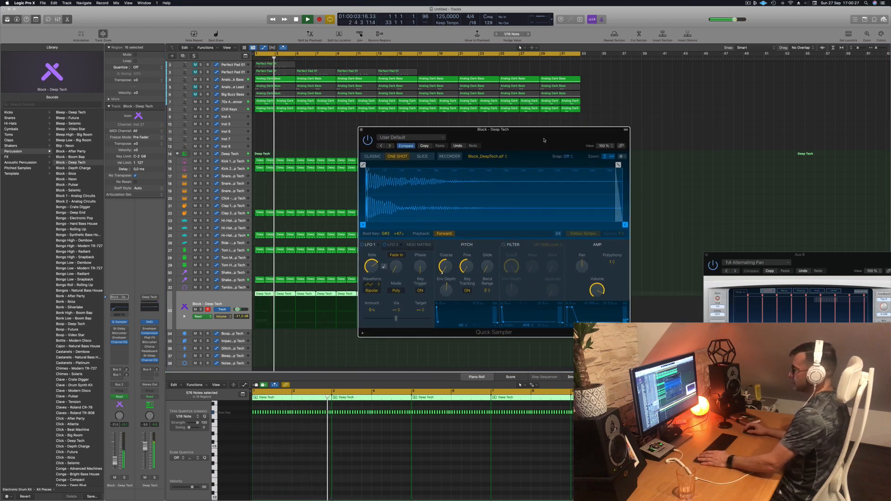
left_click(229, 300)
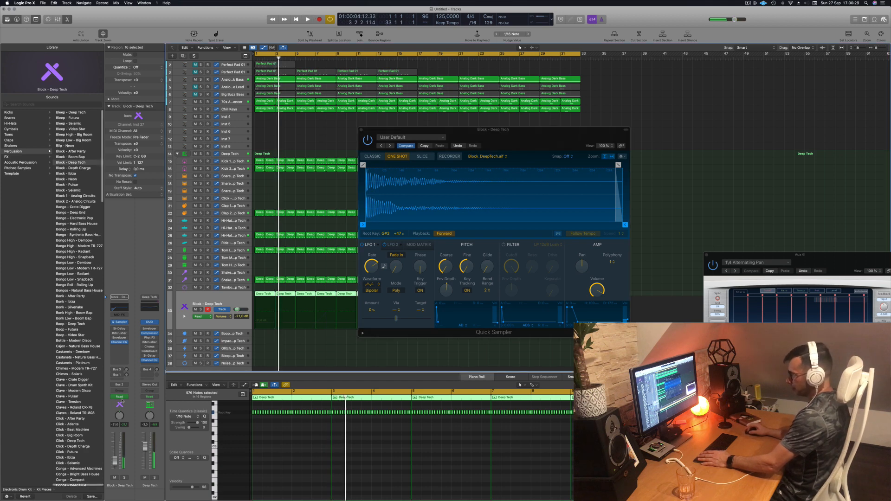
- Set the Block track to Touch and record Quick Sampler Coarse pitch moves as automation from the start
left_click(121, 396)
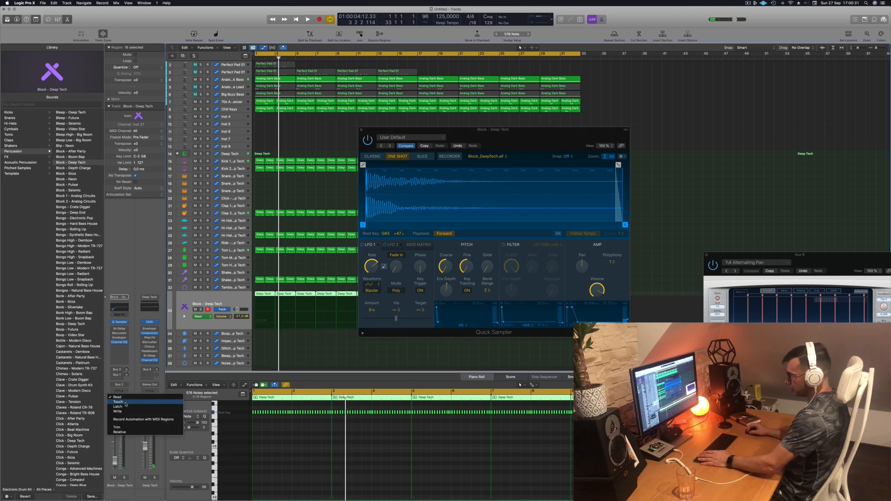
left_click(122, 402)
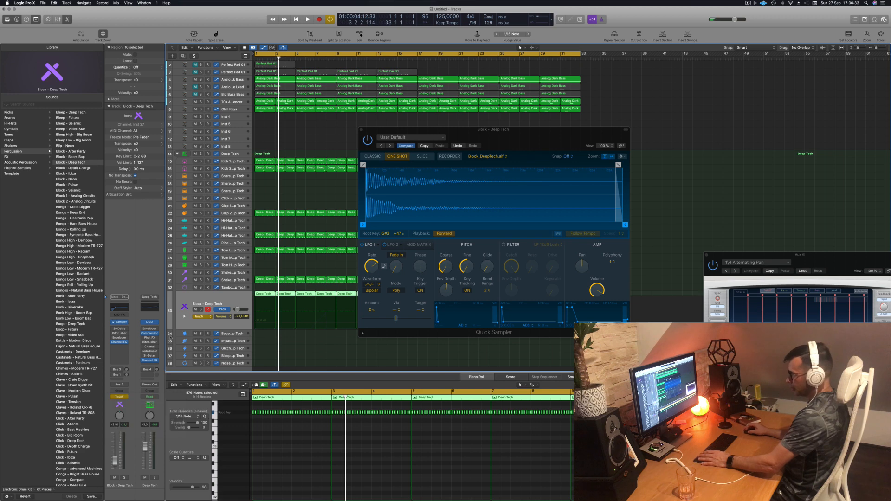
key("space")
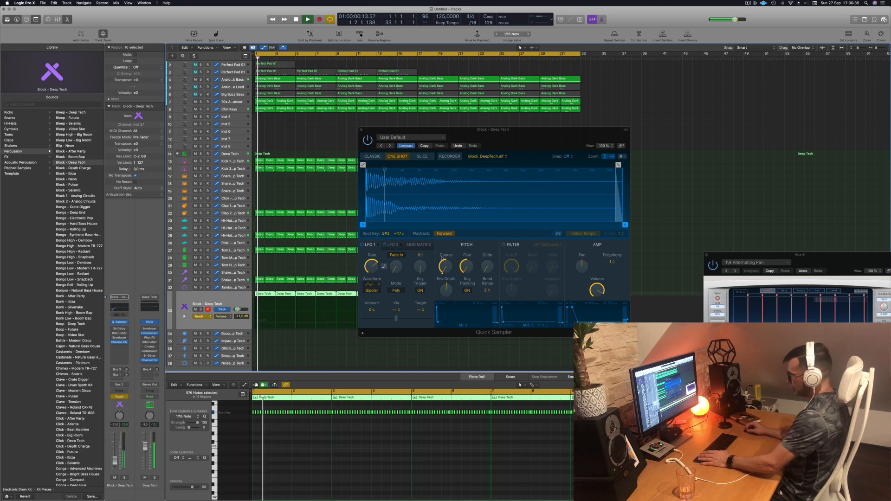
left_click_drag(445, 265, 444, 268)
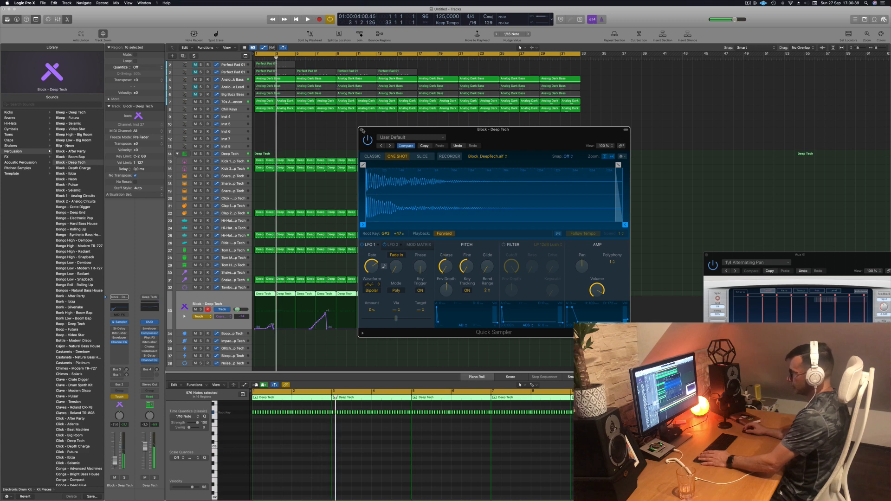
- Close Quick Sampler, clear the recorded Coarse Tune curve, and set the Block track's automation to Read
key("super+w")
left_click(326, 330)
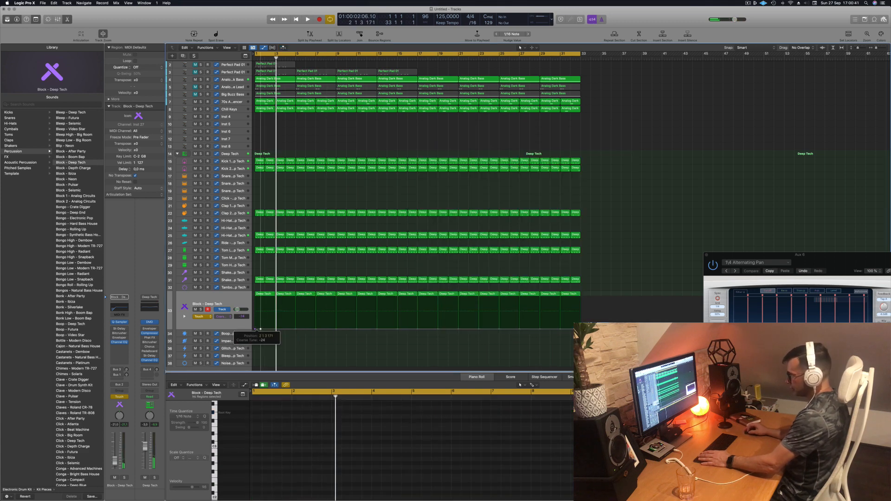
left_click(200, 317)
left_click(200, 311)
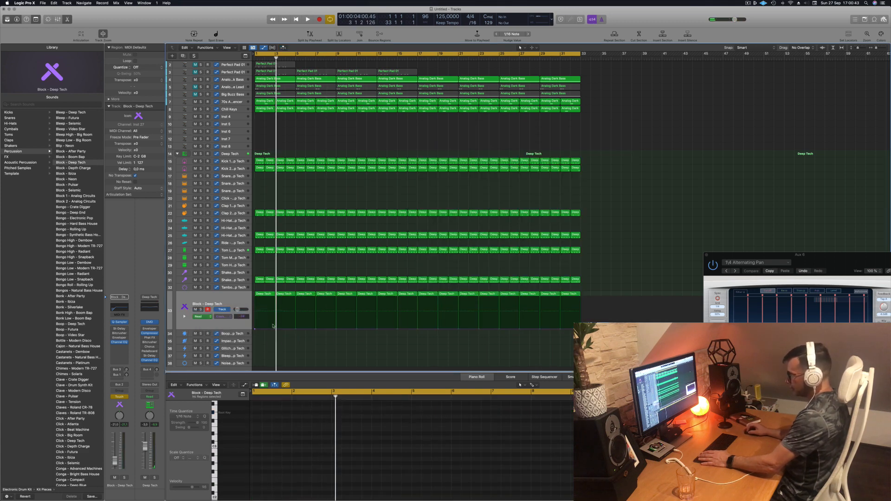
- Draw a Coarse Tune automation ramp on the Block track rising from -24 between bars 7 and 9, then dropping back to -24
key("Return")
key("space")
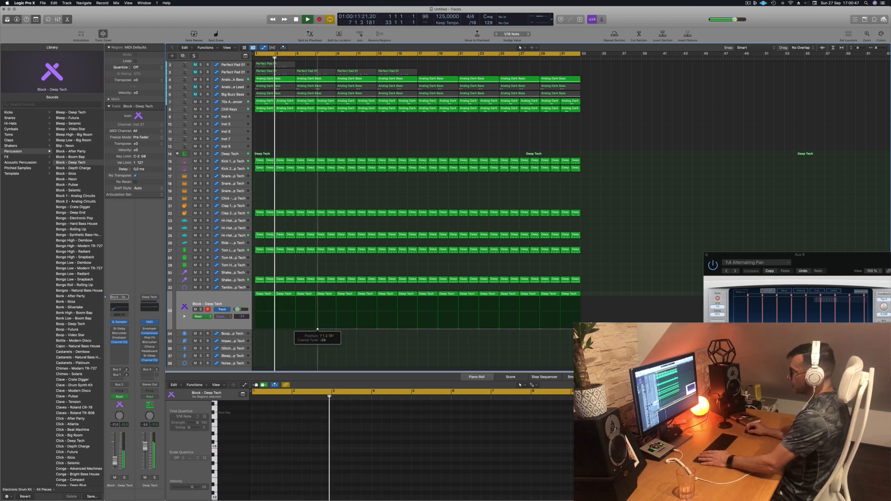
mouse_move(336, 329)
left_mouse_down()
mouse_move(336, 298)
mouse_move(336, 327)
left_mouse_up()
left_click(338, 328)
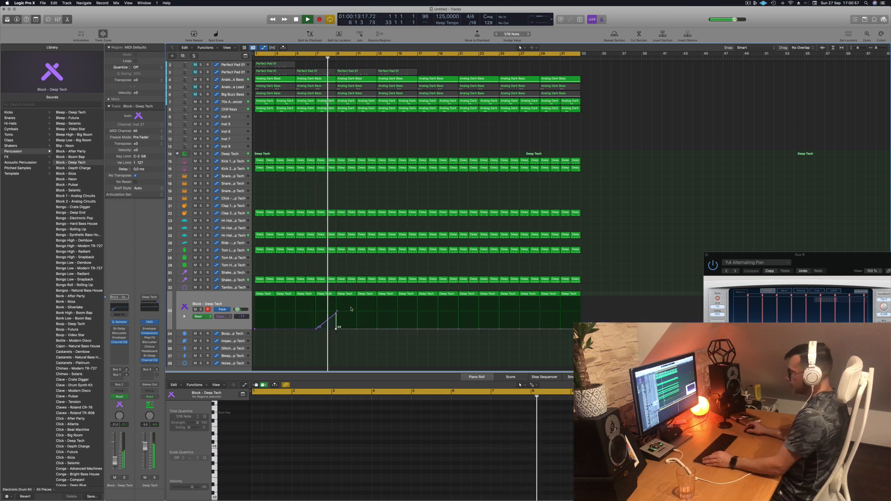
key("super+Right")
key("super+Right")
key("super+Right")
key("super+Right")
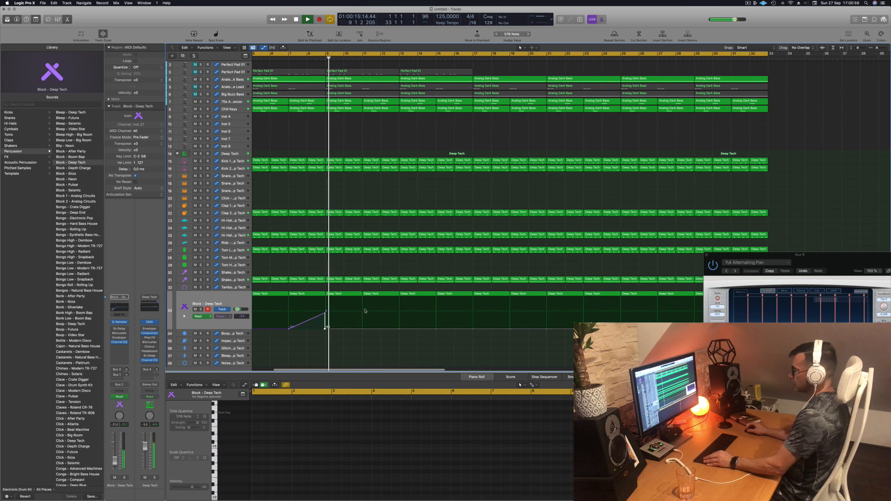
key("super+Left")
key("space")
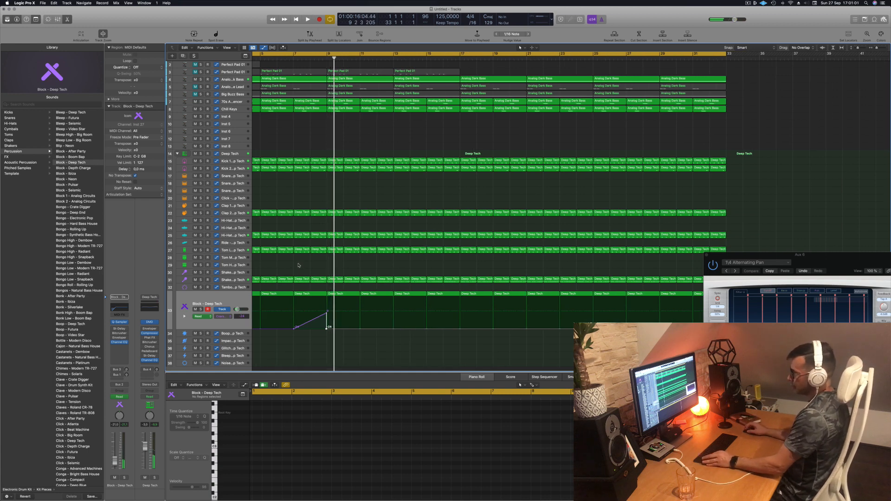
key("super+Left")
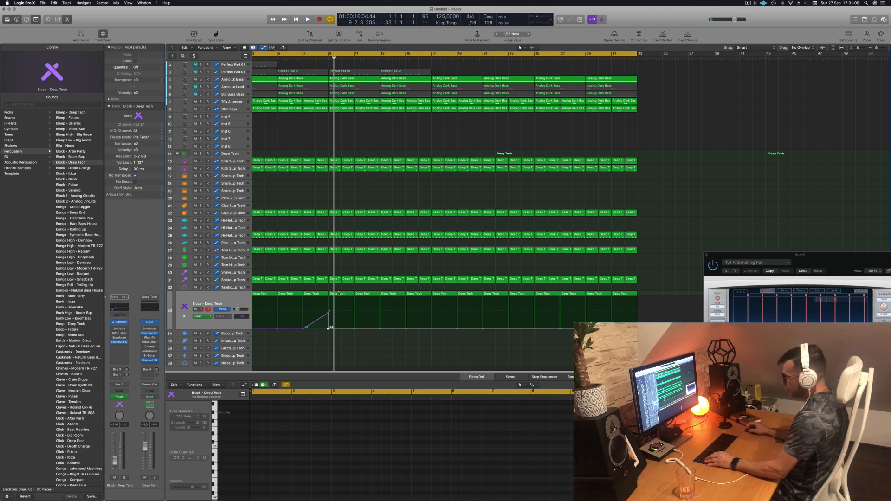
- Copy the Block region at bar 9 down to the Impact track and leave a single note in the copy
left_click_drag(339, 294, 340, 334)
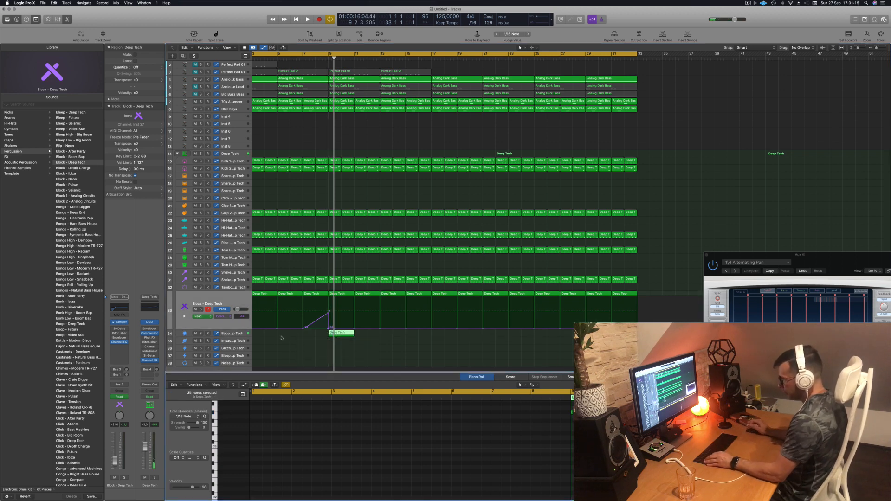
left_click_drag(341, 333, 342, 343)
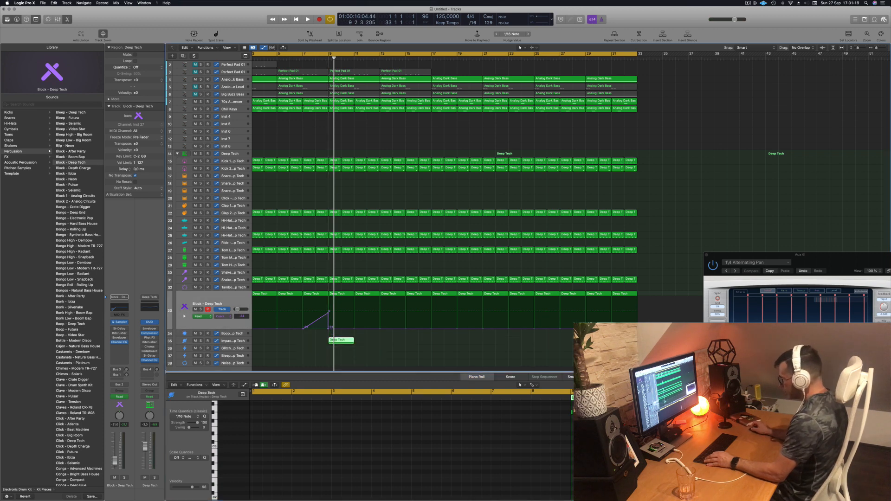
scroll(478, 444, "up", 2)
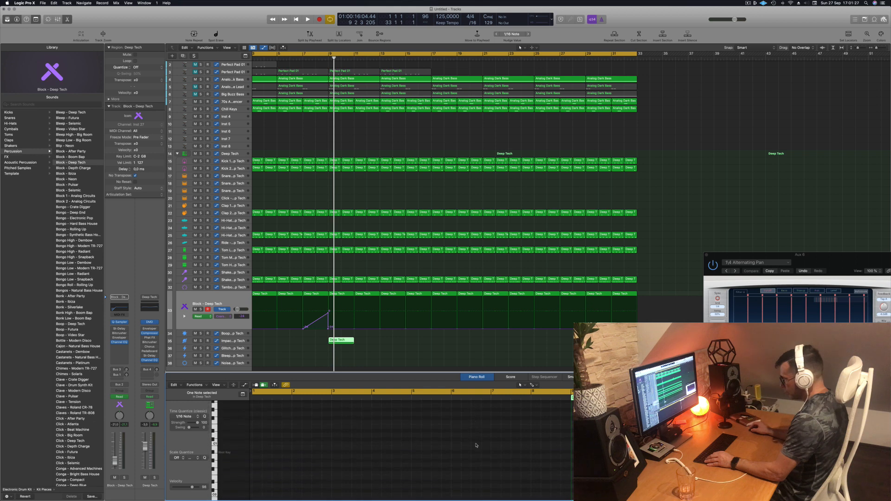
scroll(476, 445, "up", 3)
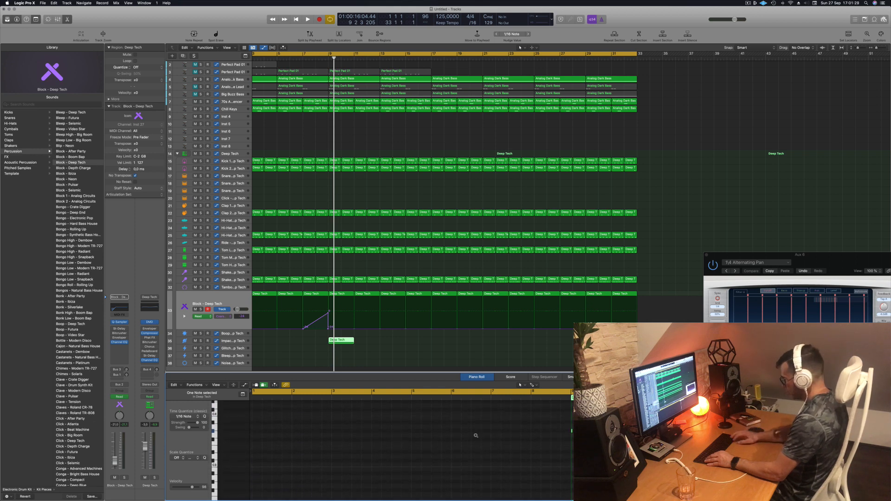
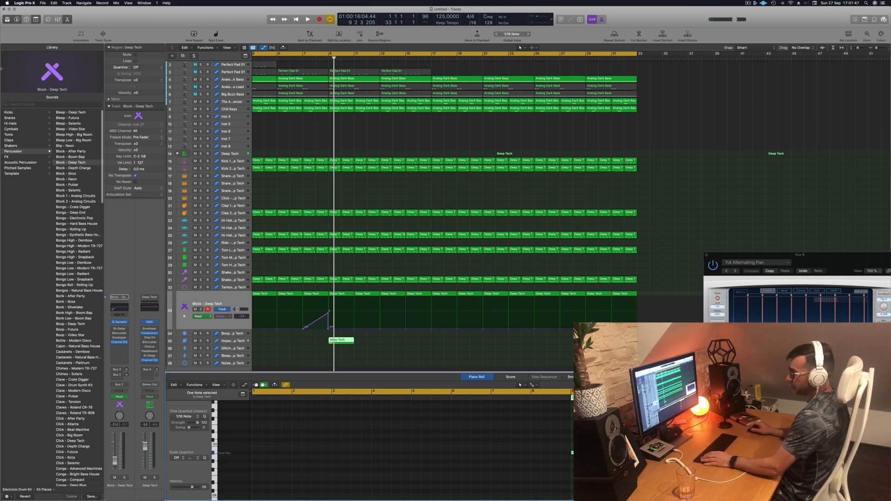
- Load the Crash - 808 Flex cymbal sound in place of the Block sound and play the arrangement from the start
left_click(11, 129)
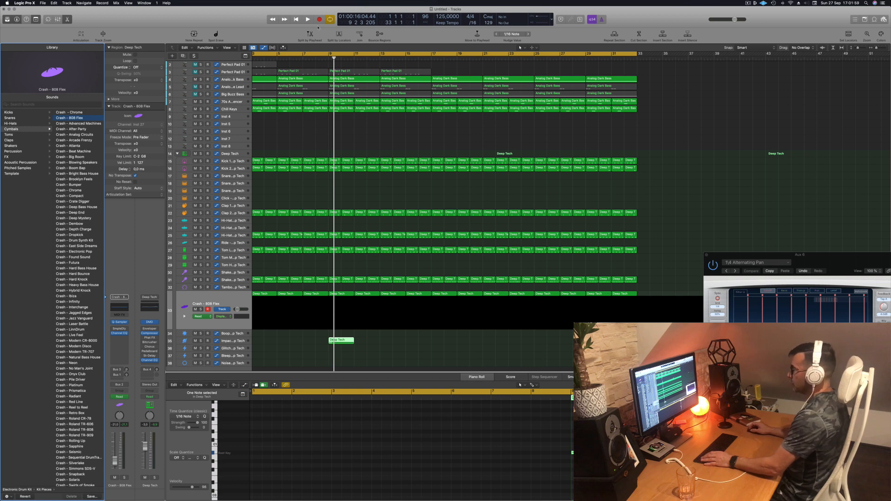
key("Return")
key("space")
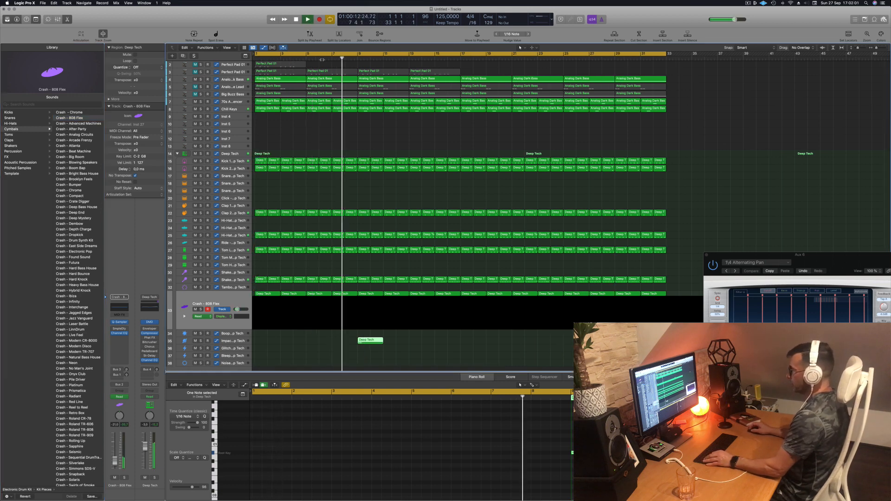
key("super+Left")
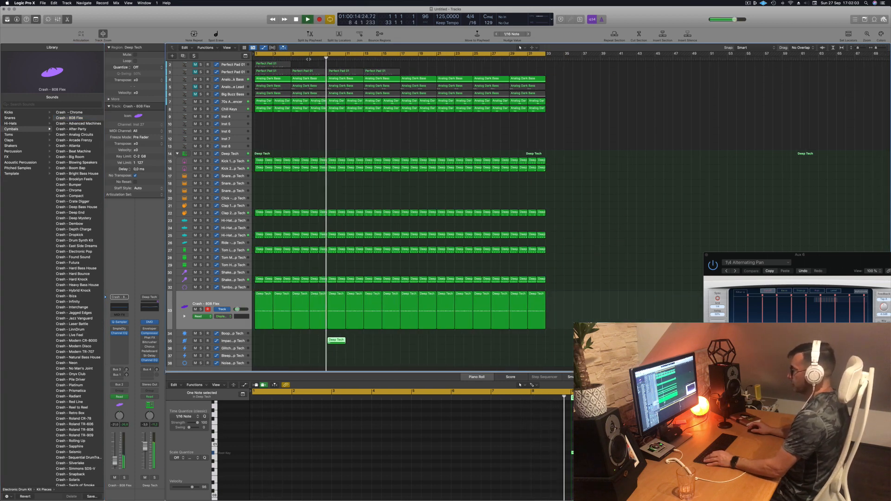
key("space")
key("space")
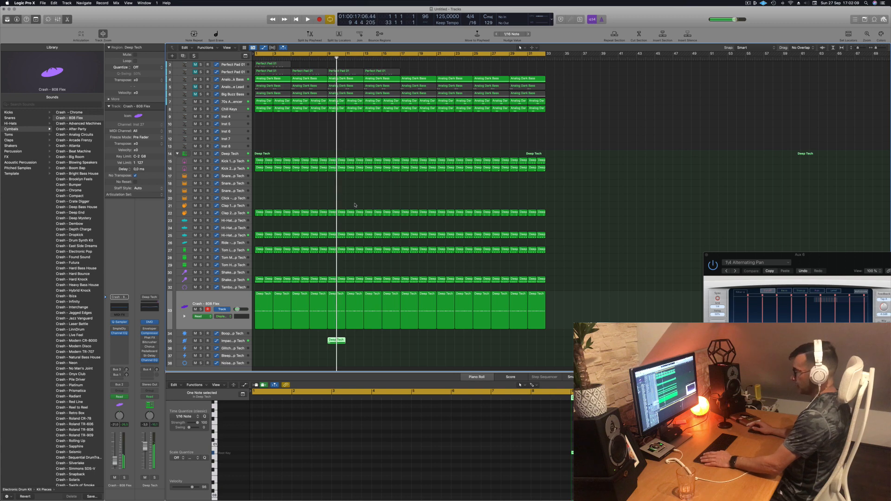
- Undo the sound change on the Block track and load Crash - 808 Flex on the Impact track instead, then start playback
left_click(233, 301)
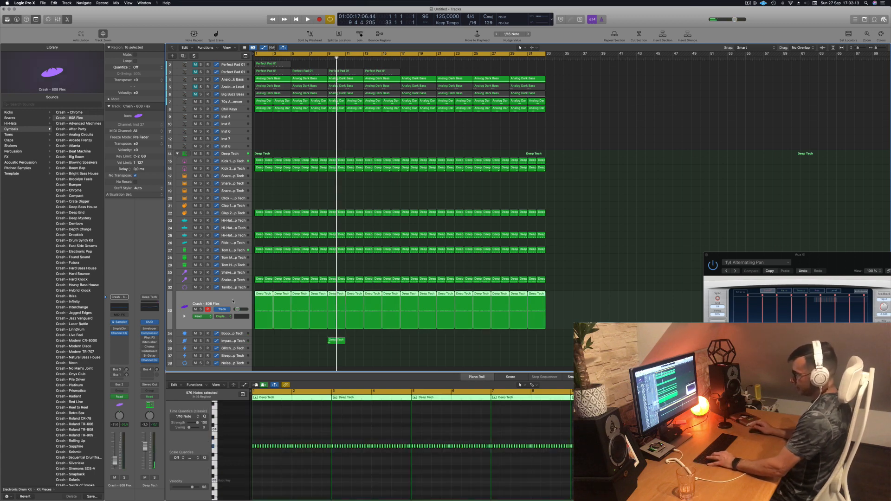
key("shift+space")
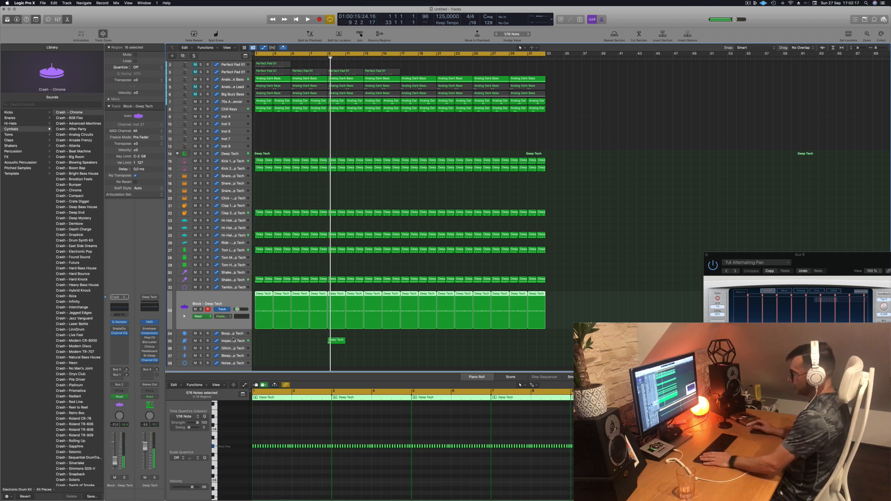
left_click(233, 340)
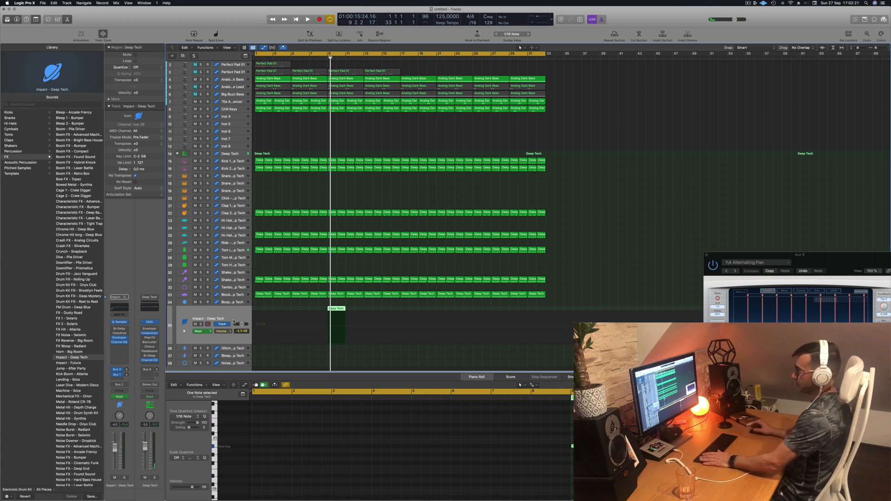
left_click(11, 129)
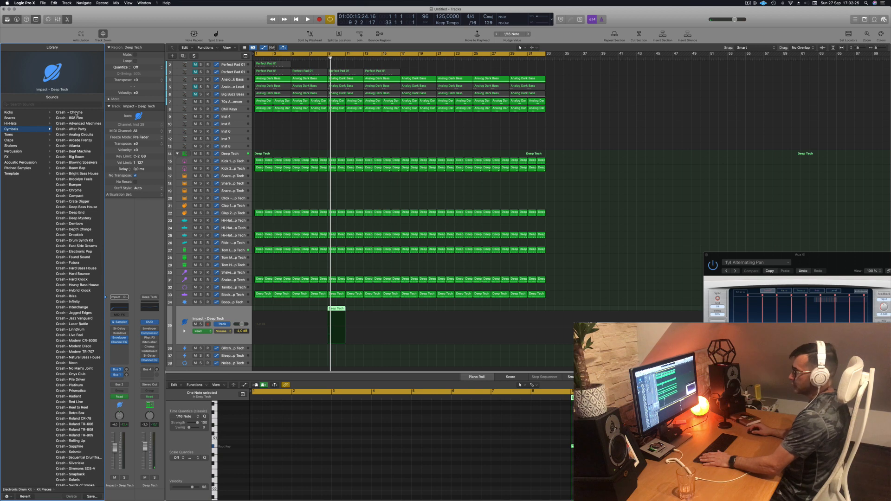
left_click(75, 118)
key("space")
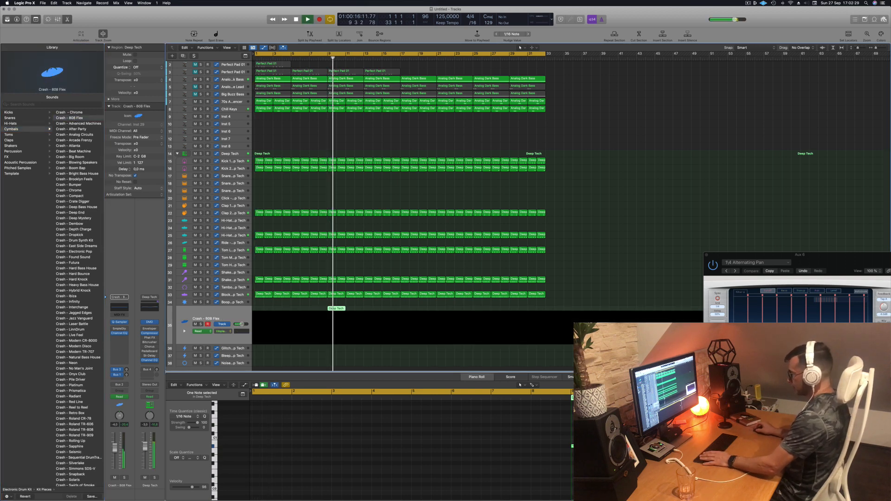
- Examine the crash region's single note around bar 9 in the piano roll while the arrangement plays
scroll(518, 458, "left", 3)
scroll(453, 453, "down", 2)
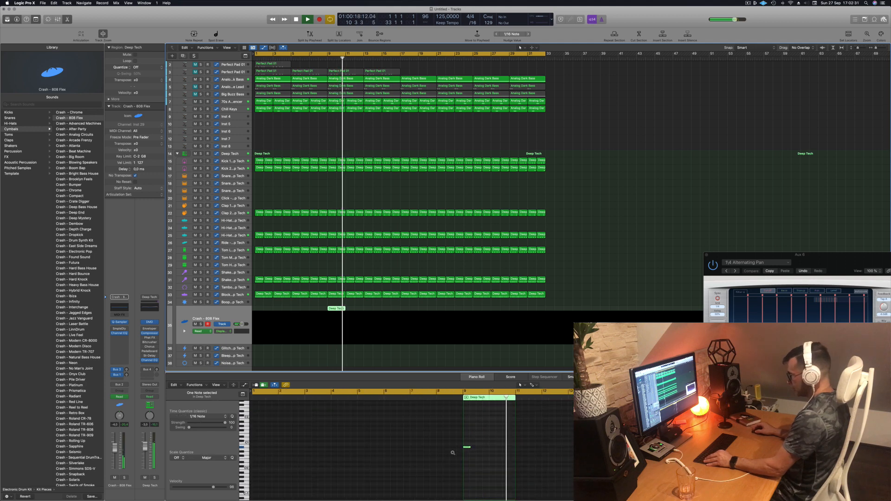
left_click(457, 446)
scroll(469, 453, "down", 2)
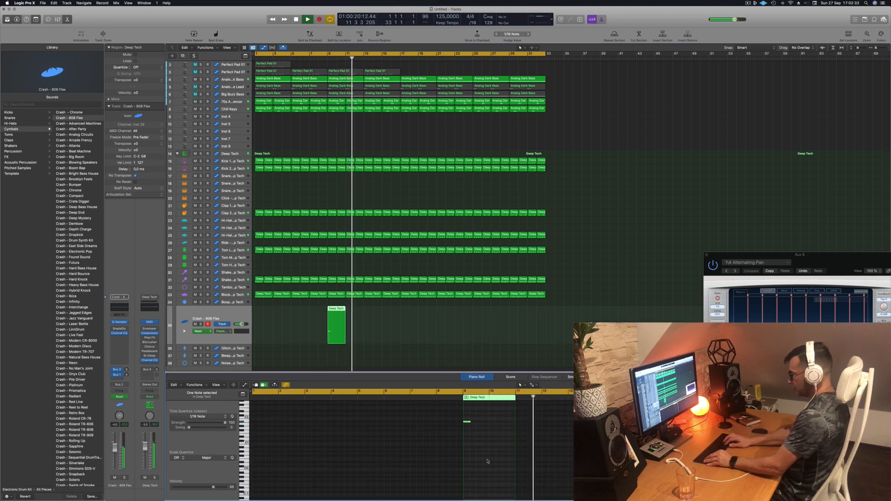
scroll(438, 461, "up", 2)
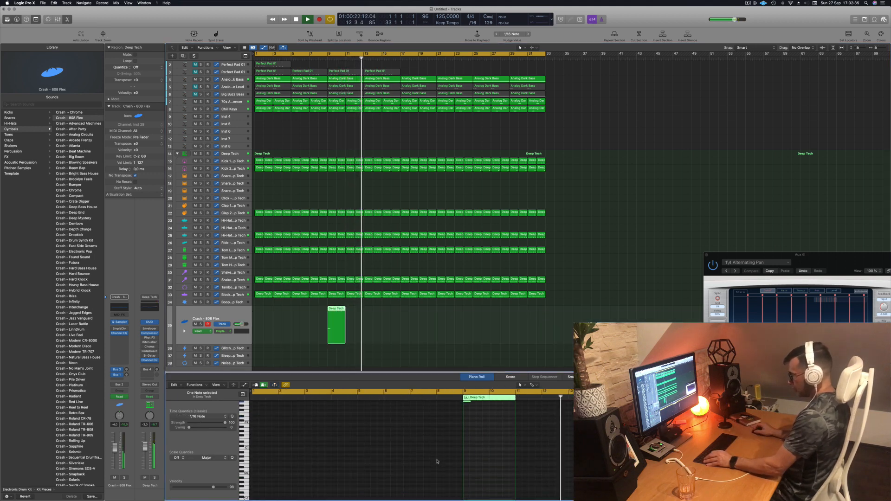
scroll(437, 461, "up", 10)
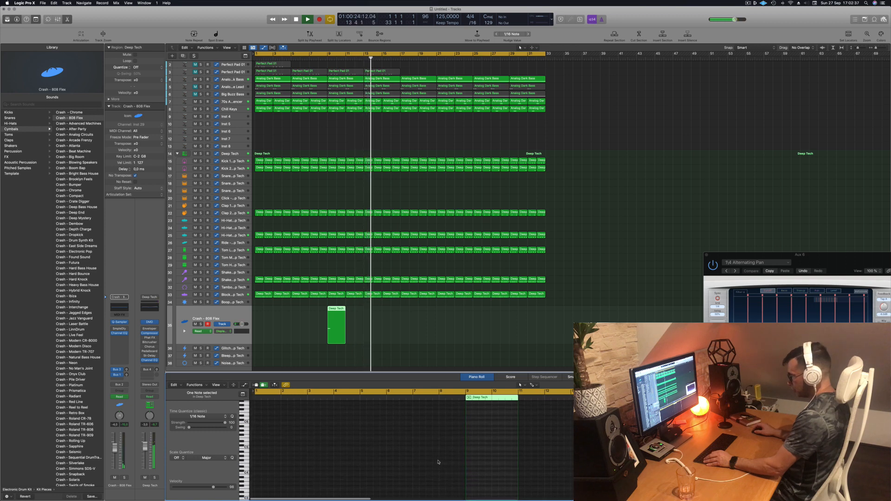
scroll(438, 462, "down", 8)
scroll(439, 462, "up", 4)
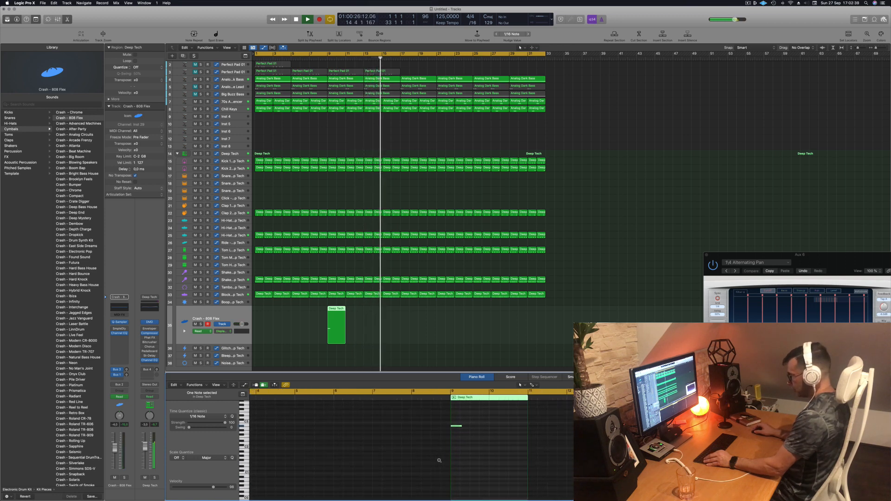
scroll(443, 461, "up", 3)
scroll(451, 460, "left", 6)
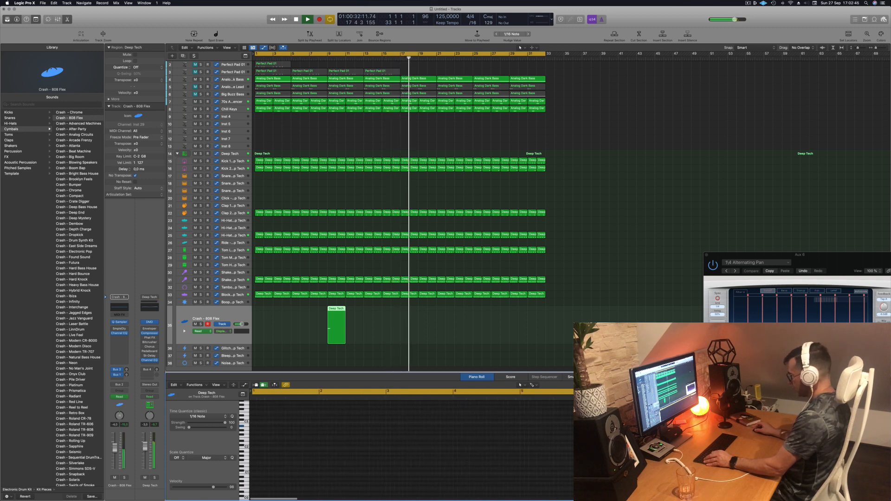
- Replay the lead-in to bar 9 and listen to how the Block pitch rise meets the crash, comparing the two tracks
key("Return")
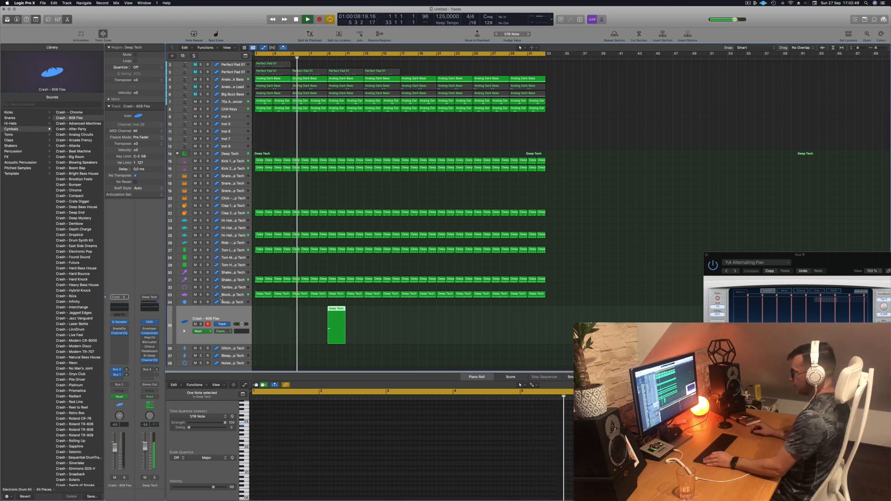
left_click(300, 295)
key("a")
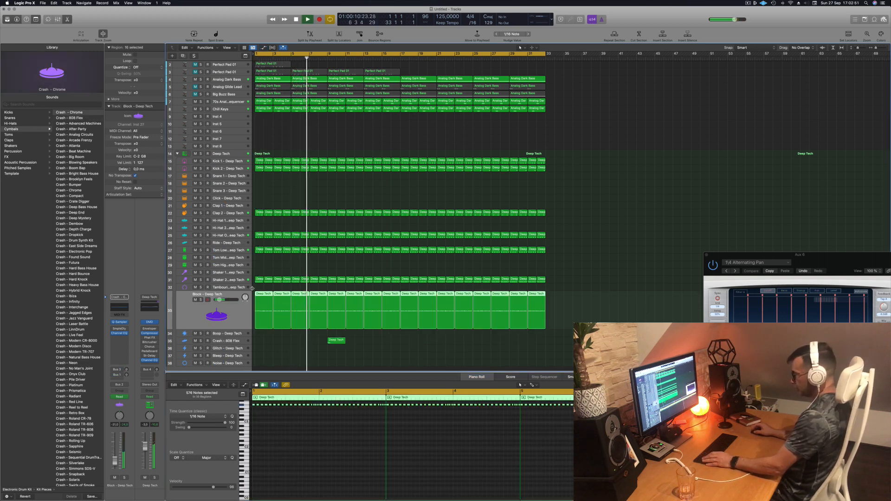
key("a")
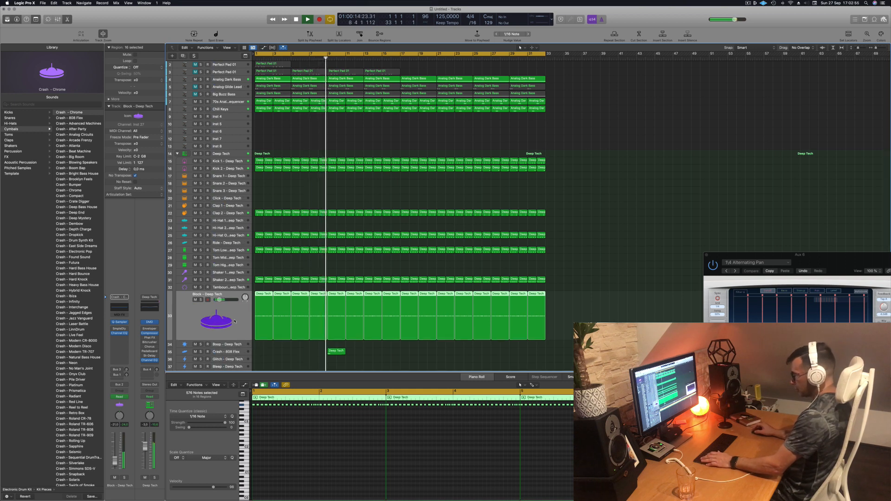
left_click(336, 352)
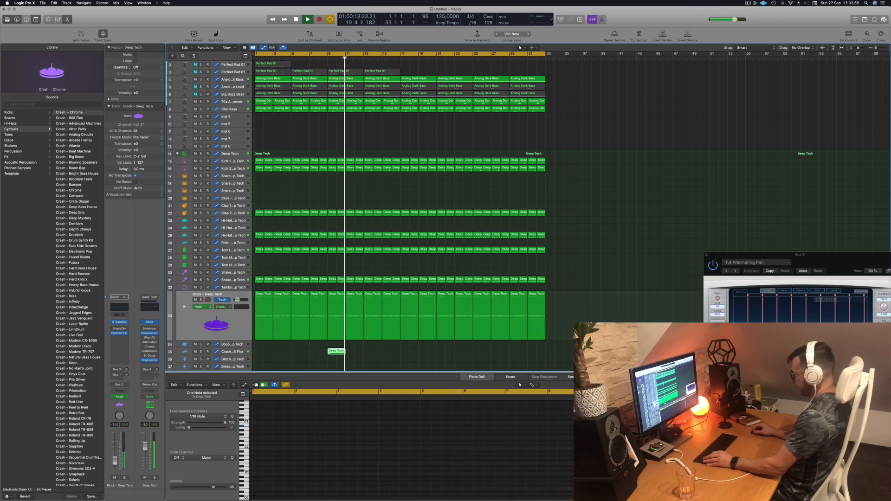
left_click(565, 444)
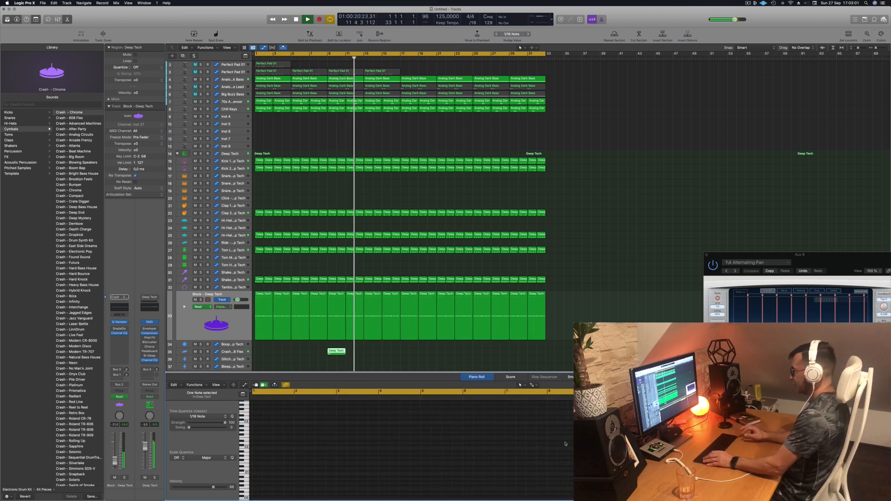
key("Return")
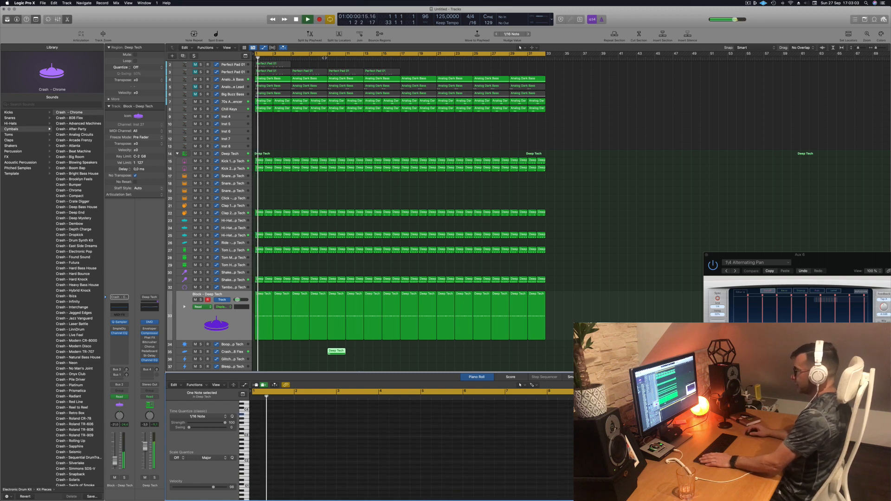
left_click(311, 350)
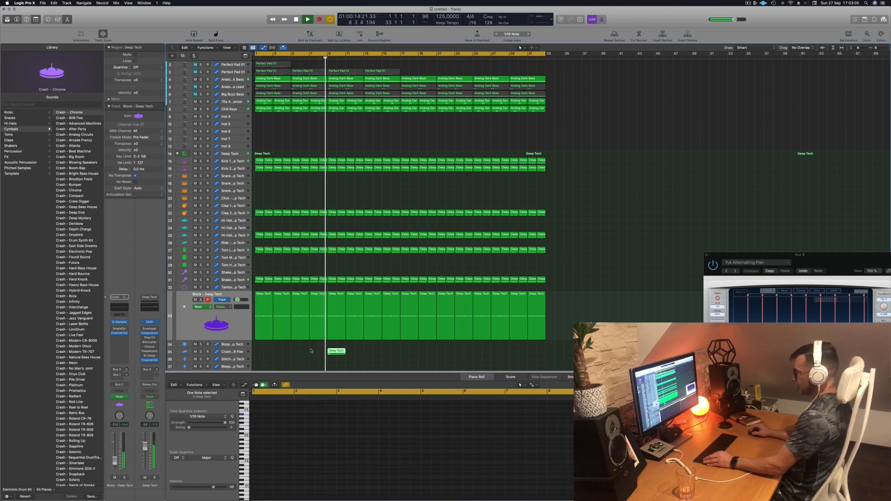
left_click(564, 457)
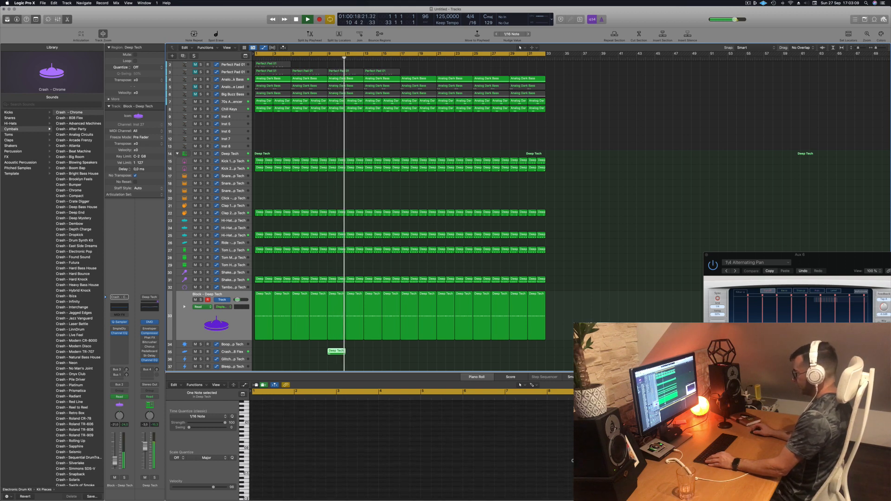
- Check the start positions of the crash note and its region in the event float, and replay the passage leading into bar 9
left_click(480, 444, "ctrl+alt")
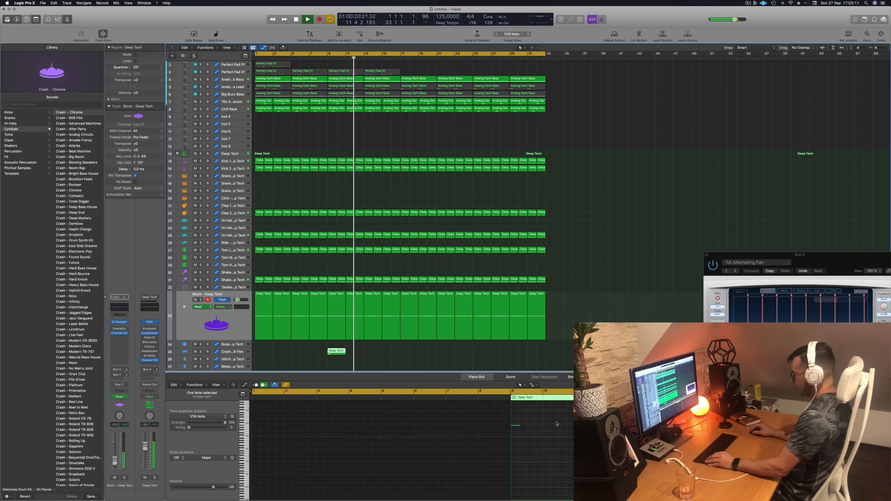
left_click(517, 425)
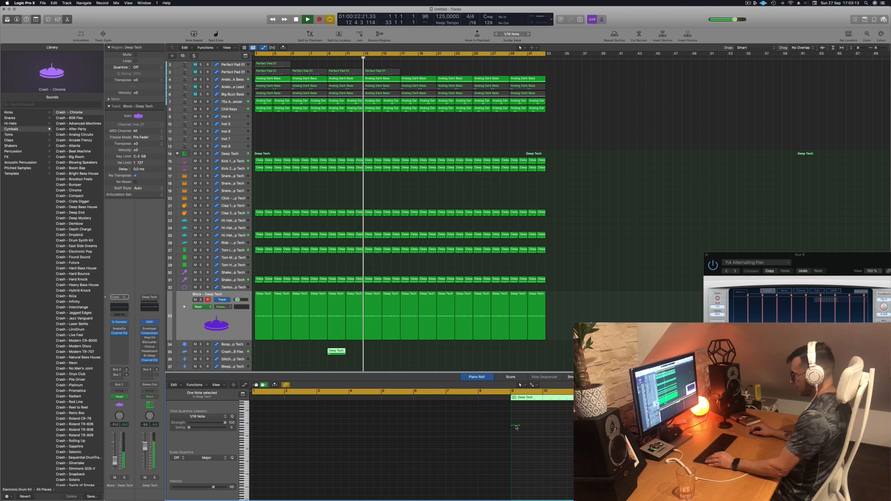
key("alt+e")
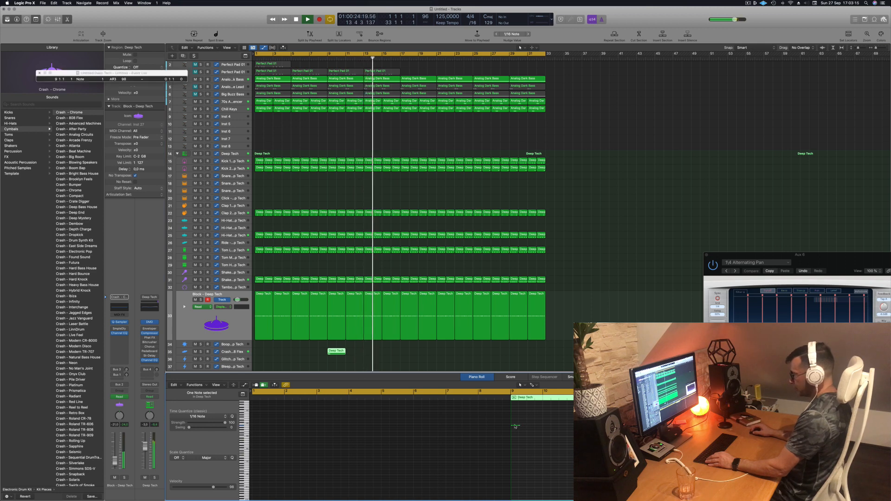
left_click(331, 351)
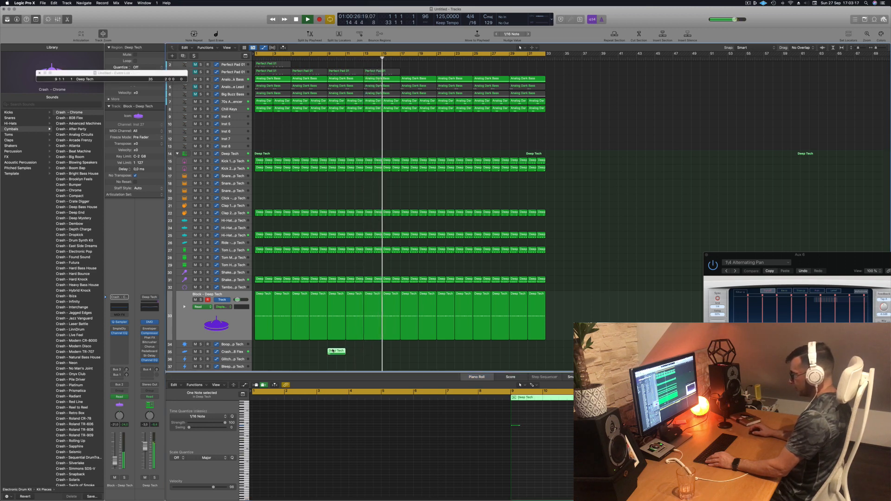
key("shift+Return")
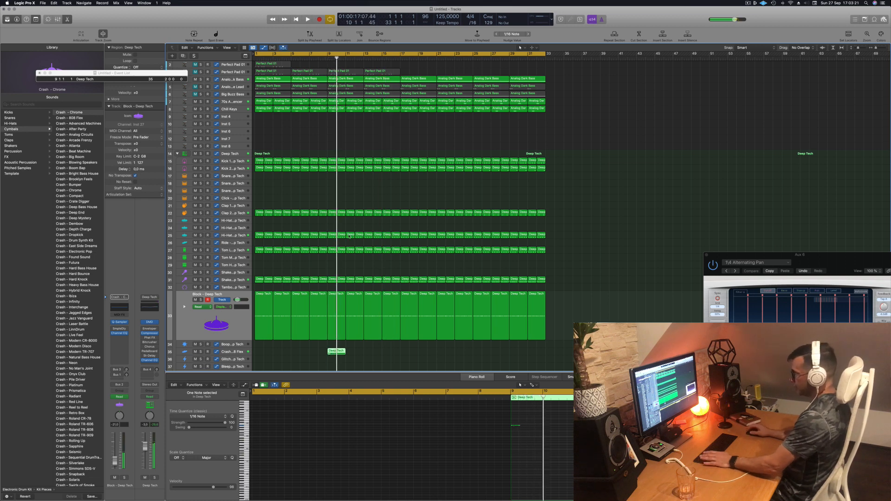
key("Return")
left_click(317, 54)
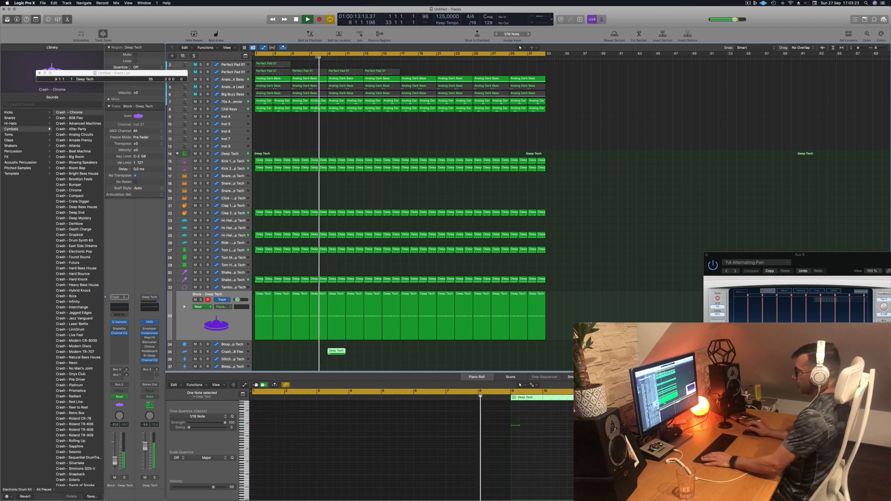
- Show the Block track's automation lane and move the Coarse Tune ramp's drop to slightly before bar 9
left_click(228, 325)
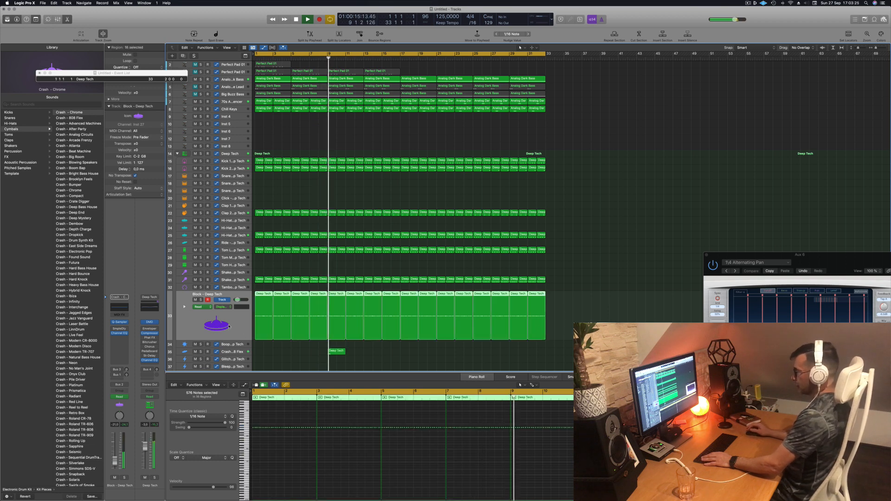
left_click(184, 306)
scroll(309, 363, "down", 4)
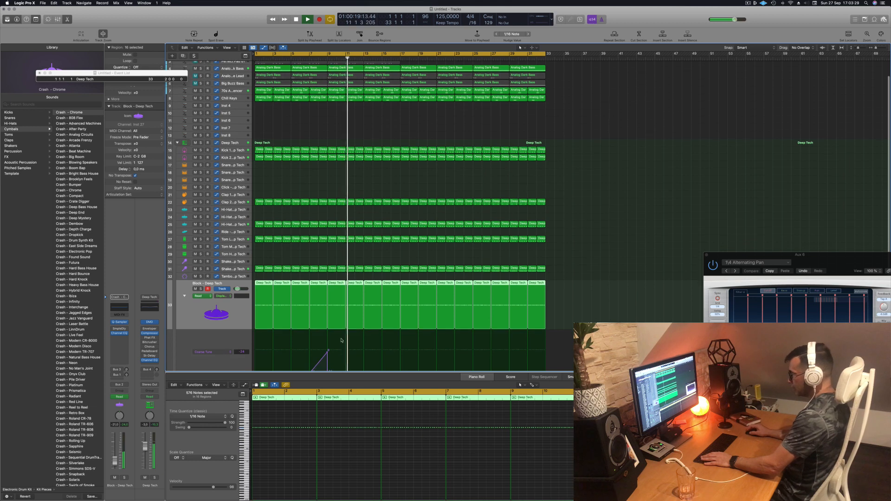
left_click(327, 338)
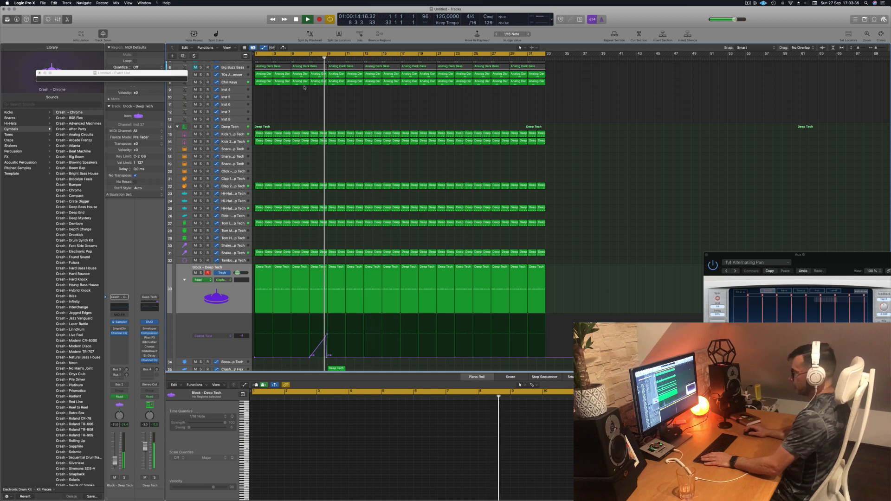
scroll(337, 305, "down", 3)
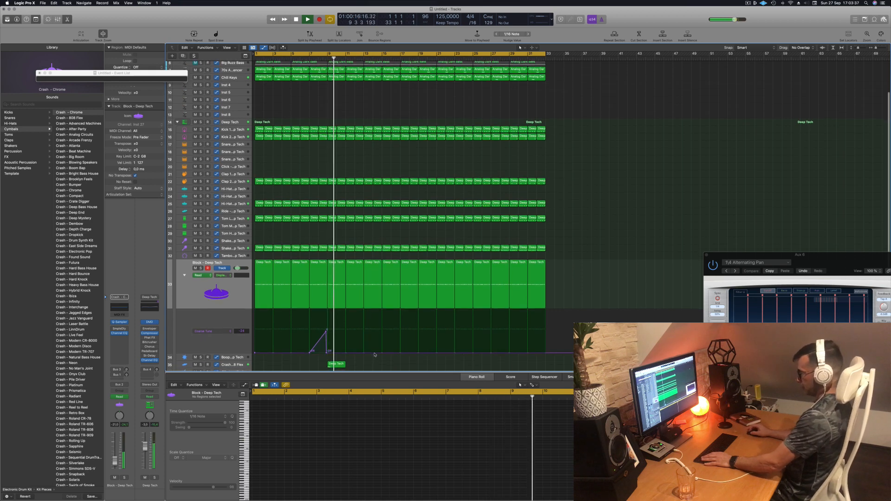
- Remove the Coarse Tune dips to -24 around bars 9 to 11 on the crash track and replay from about bar 7
left_click(234, 351)
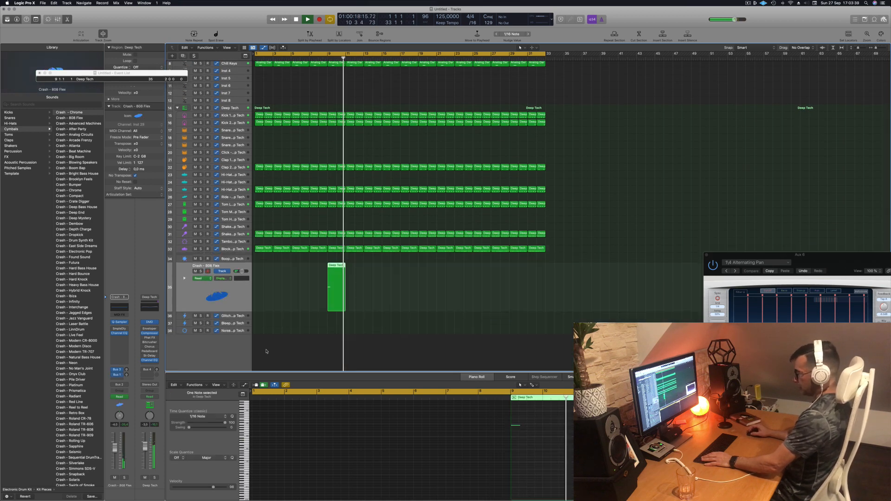
left_click(205, 280)
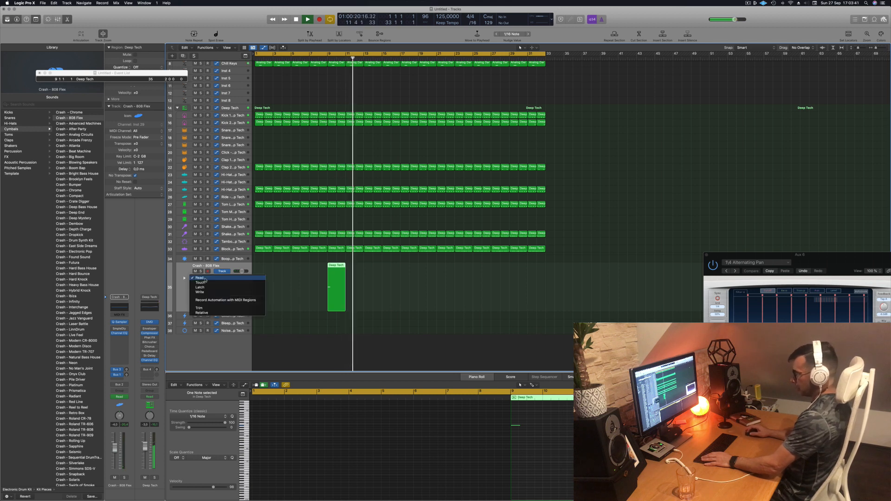
left_click(187, 283)
scroll(187, 283, "up", 1)
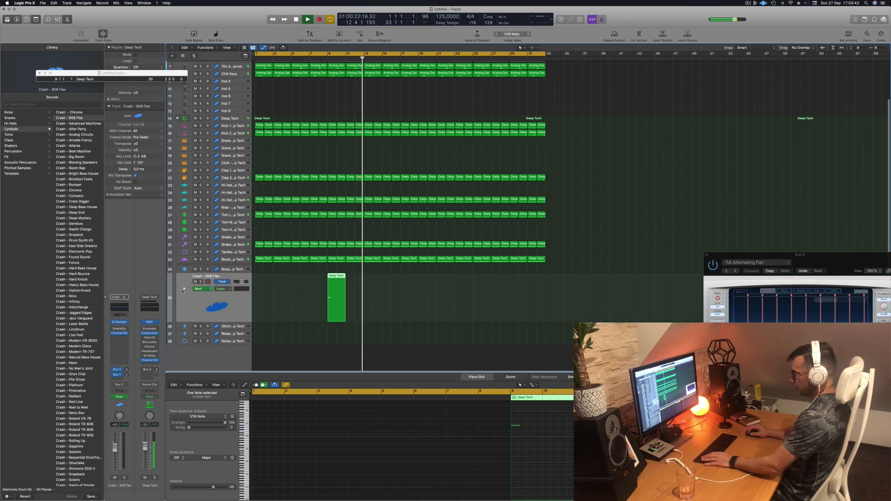
left_click(184, 289)
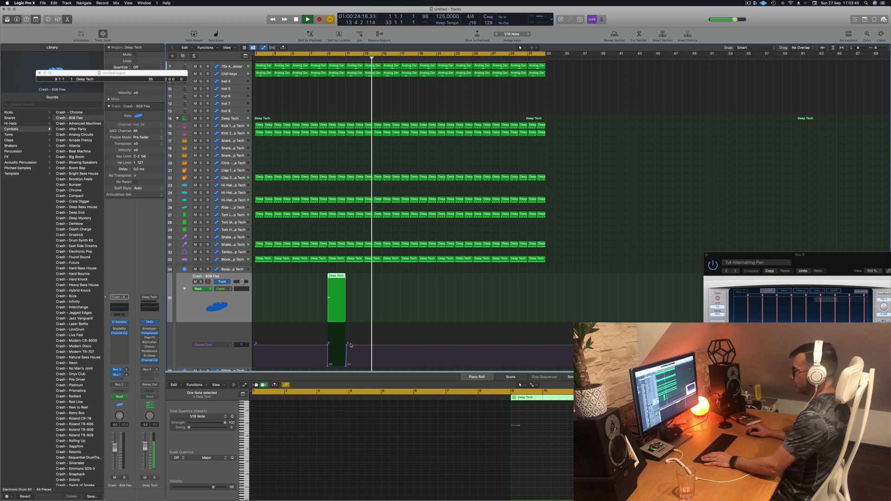
left_click_drag(329, 364, 325, 346)
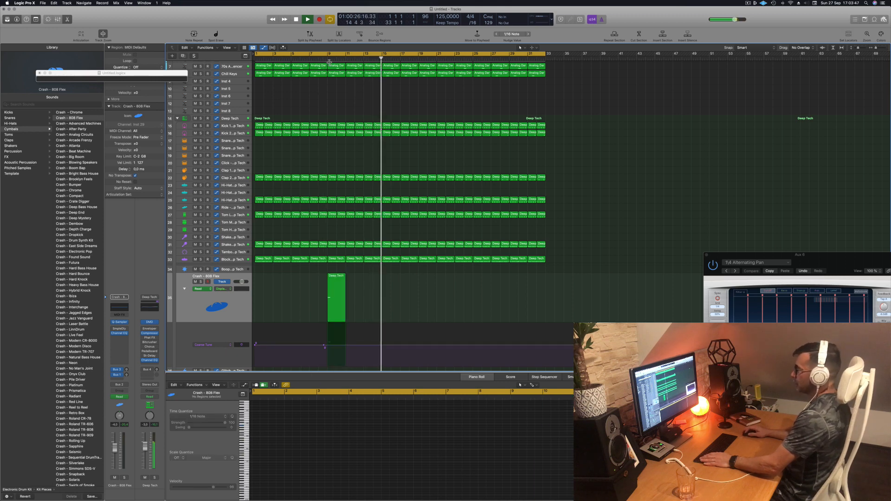
left_click(312, 54)
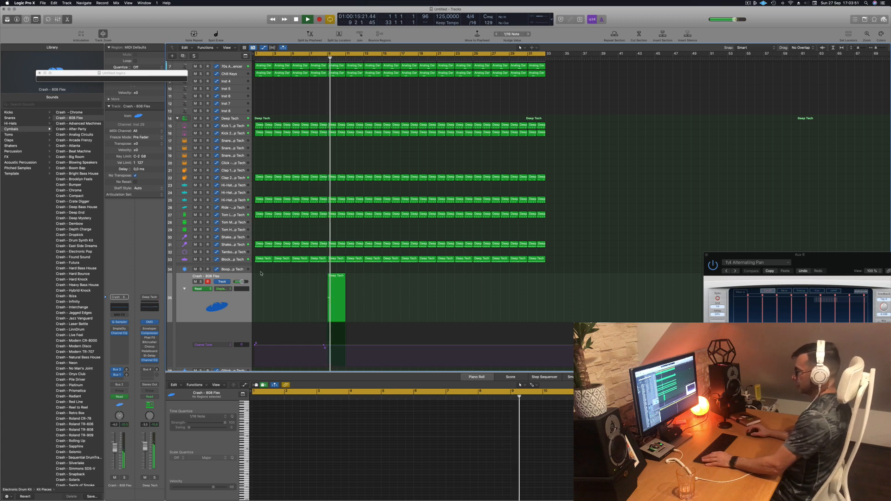
- Replay from the start, unmute the third Perfect Pad 01 track and delete its region at bar 5
scroll(291, 297, "down", 3)
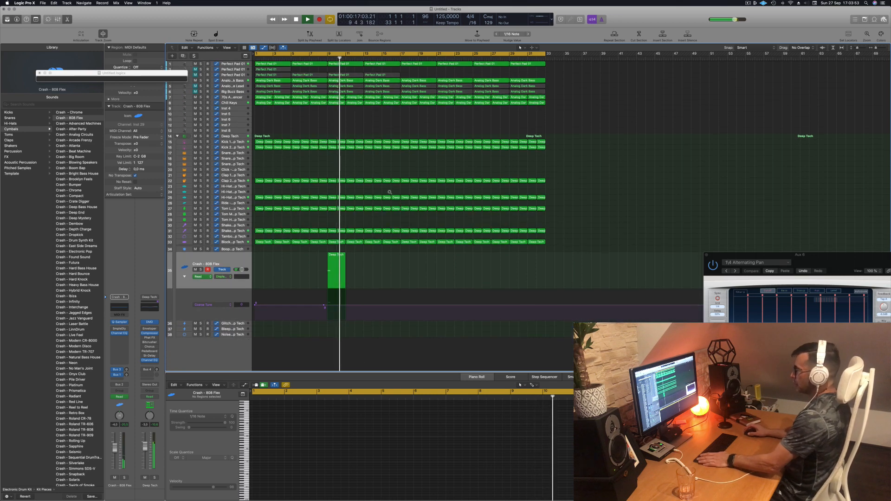
key("Return")
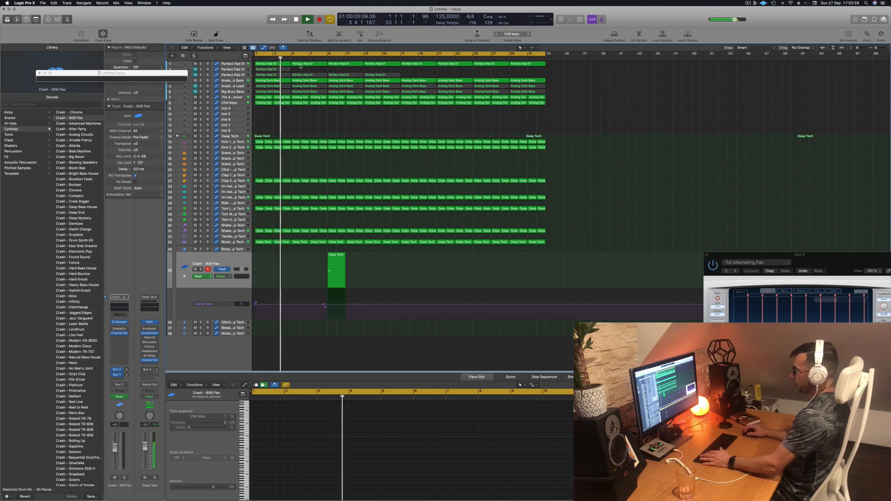
left_click(244, 75)
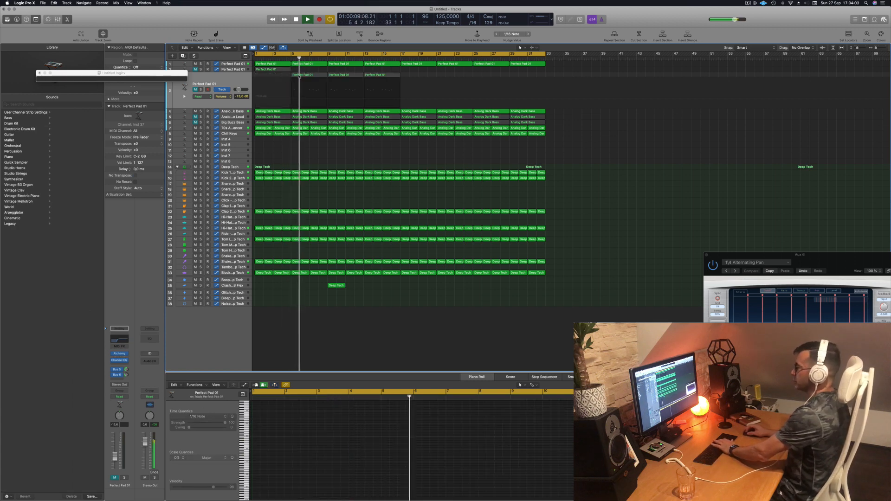
left_click(293, 74)
key("Delete")
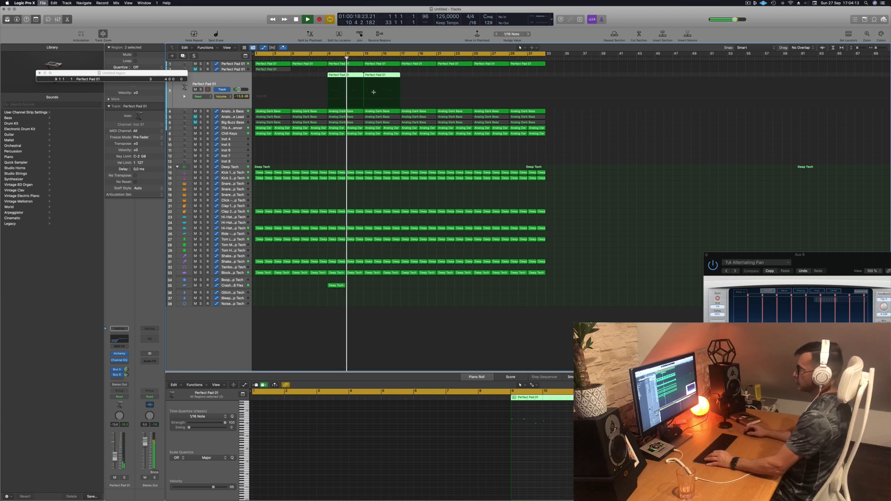
- Save the project as EP140 Guys in the Logic folder and clear the region selection
key("super+s")
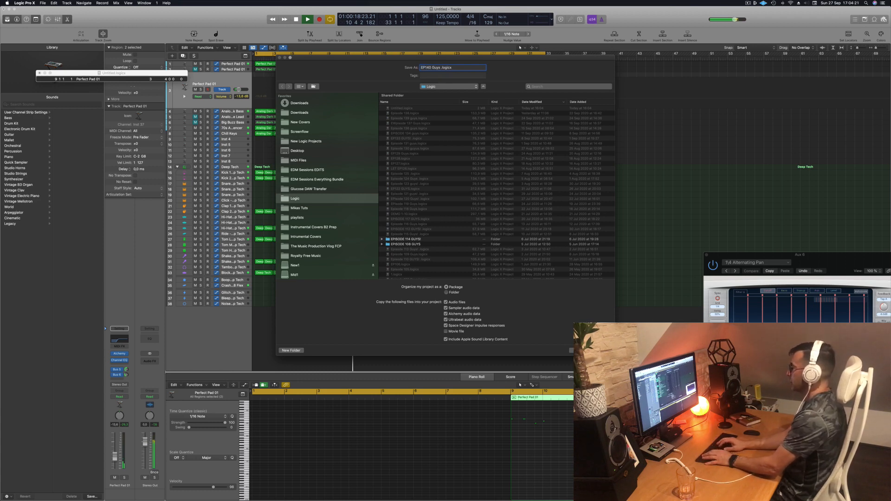
key("Return")
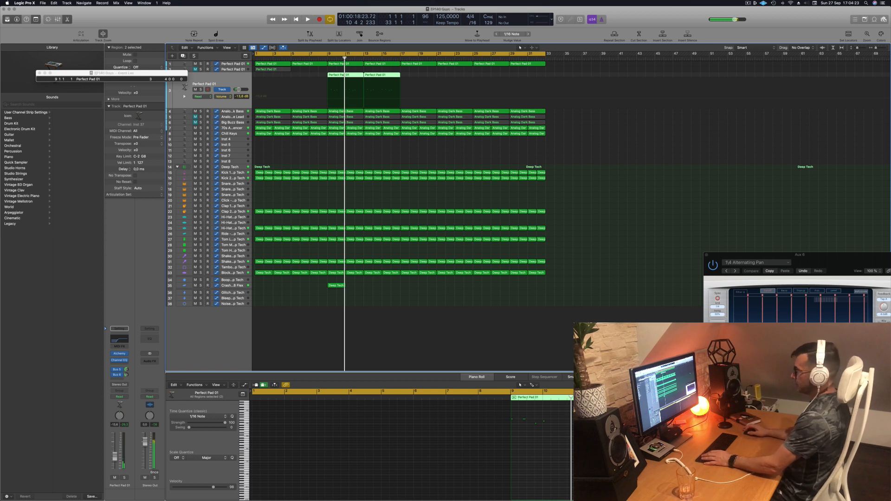
left_click(564, 84)
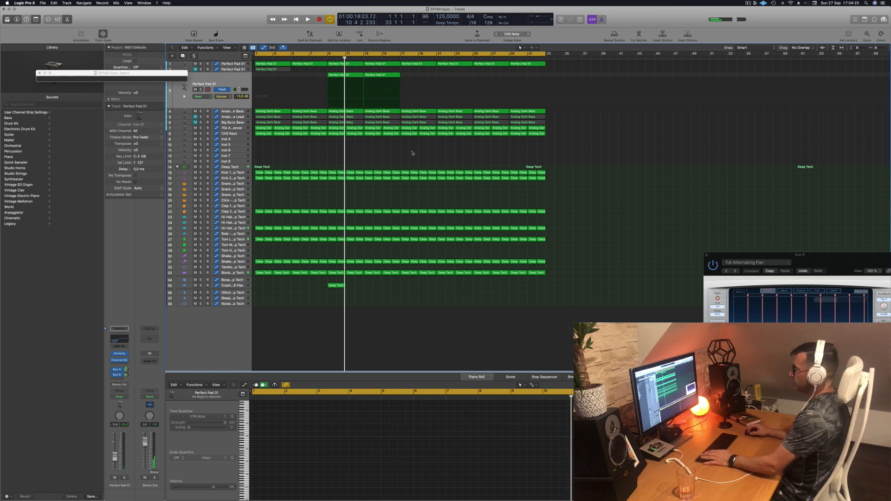
- Play the arrangement from the start through bar 9 and hide the Crash - 808 Flex track's automation lane
key("Return")
key("space")
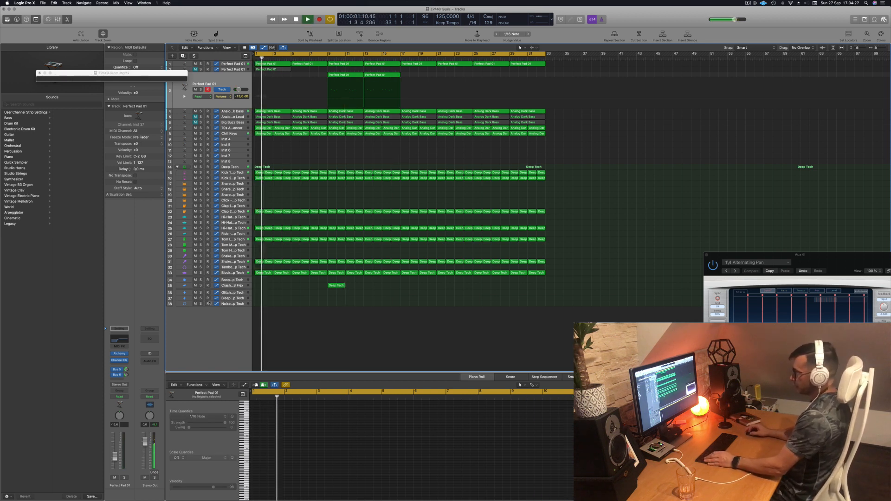
left_click(228, 290)
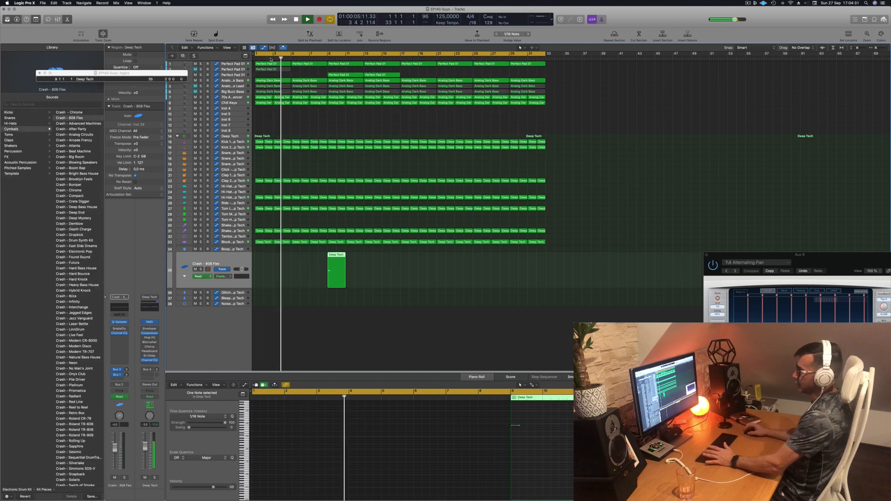
left_click(319, 134)
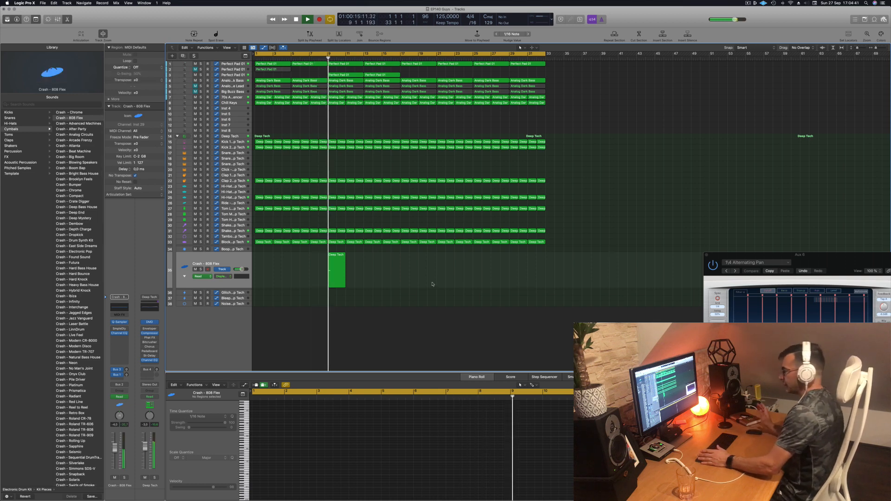
- Show the Block track's automation and move the Coarse Tune ramp's peak and drop onto bar 9, replaying the passage from about bar 7
key("super+Right")
key("super+Right")
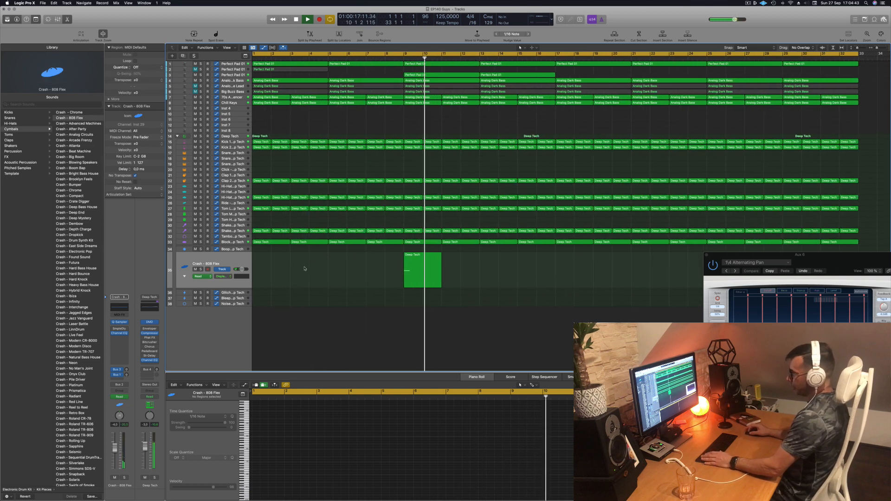
left_click(231, 242)
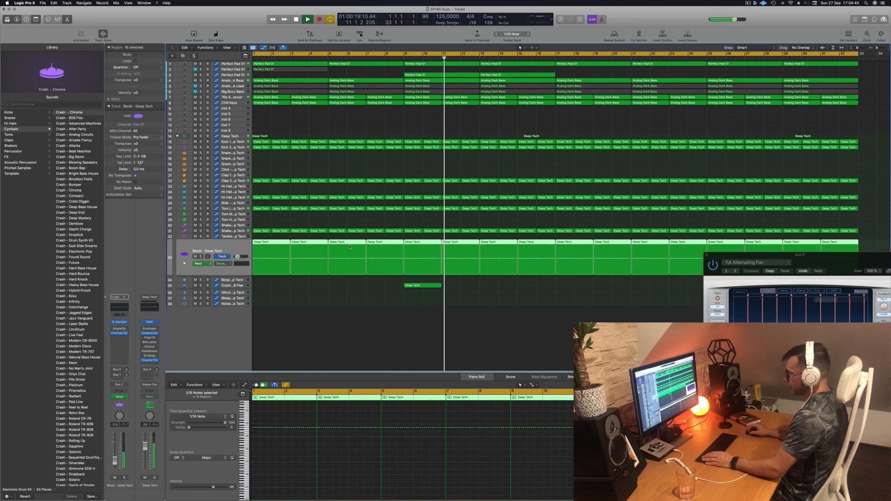
left_click(185, 264)
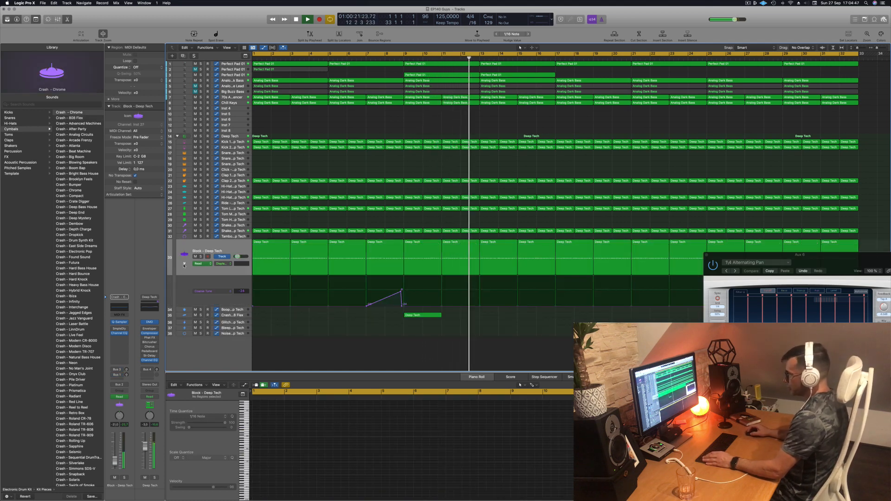
left_click(403, 305)
left_click_drag(402, 291, 404, 290)
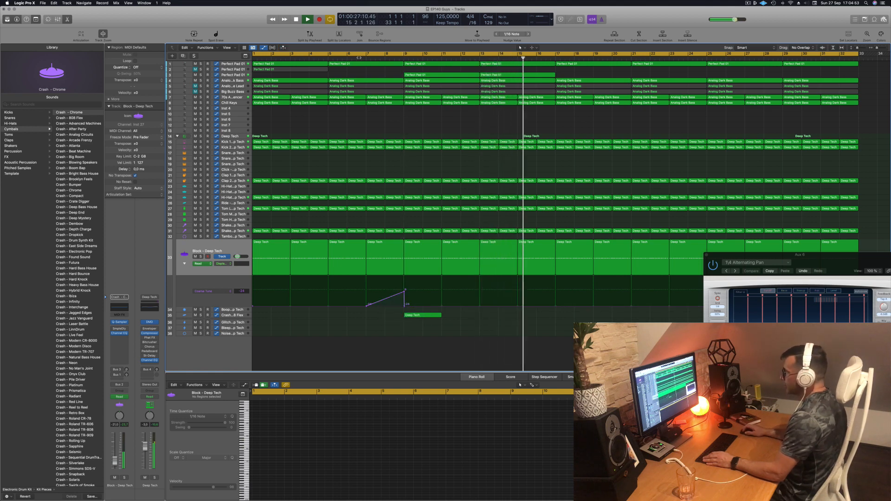
scroll(320, 310, "down", 6)
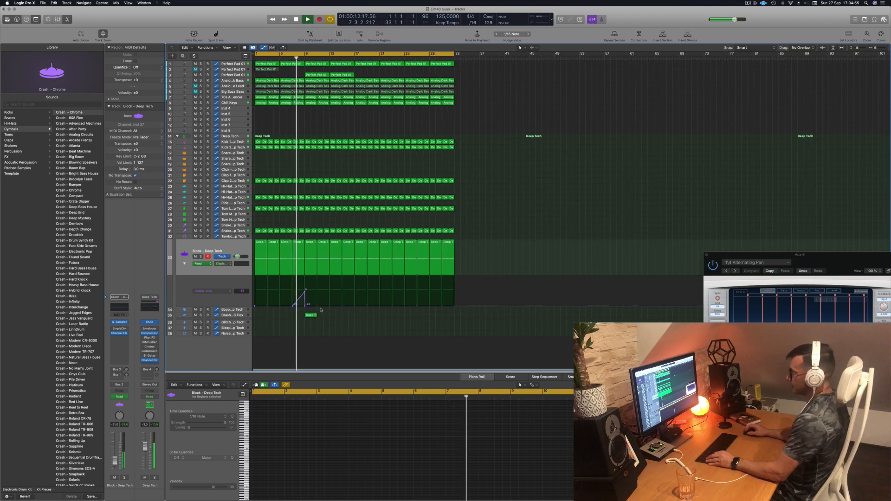
scroll(334, 311, "up", 3)
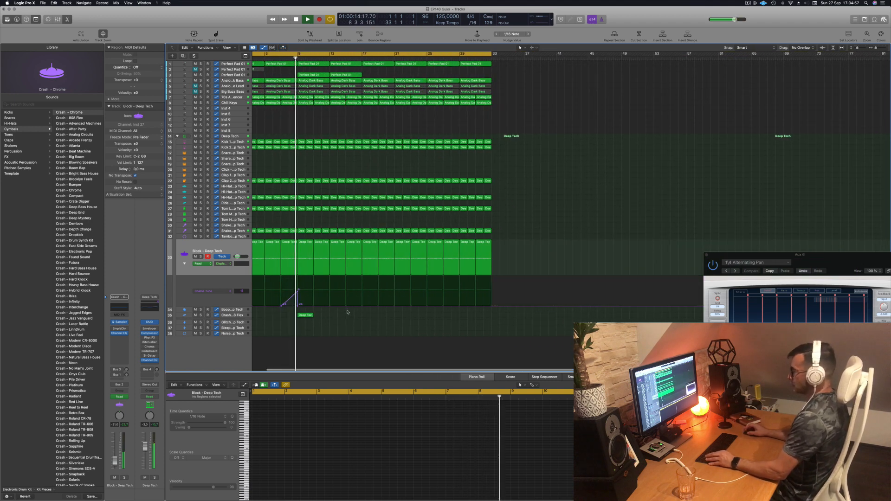
scroll(352, 318, "up", 2)
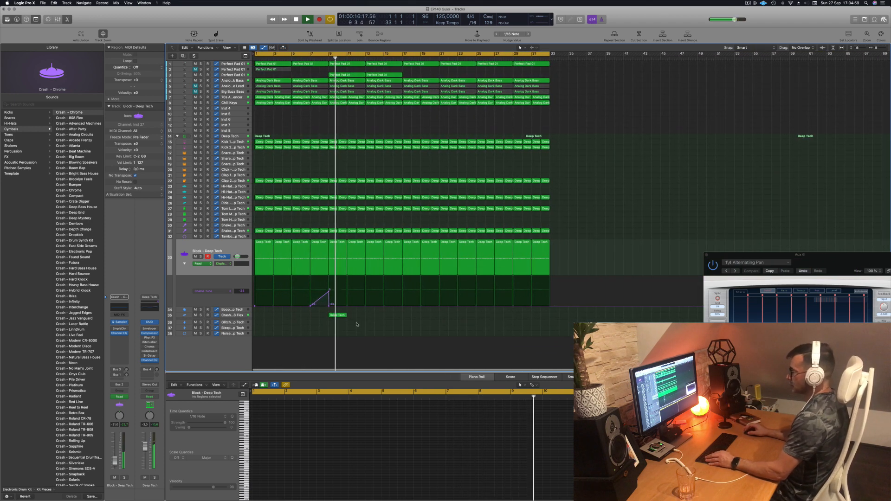
scroll(344, 324, "down", 1)
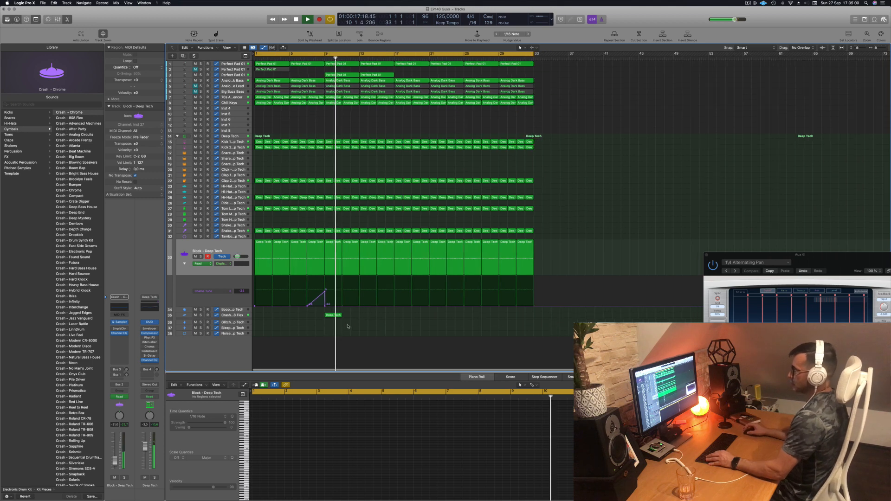
- Raise the third Perfect Pad 01 track's volume to -12.2 dB and briefly solo the Chill Keys track to audition it
left_click(231, 74)
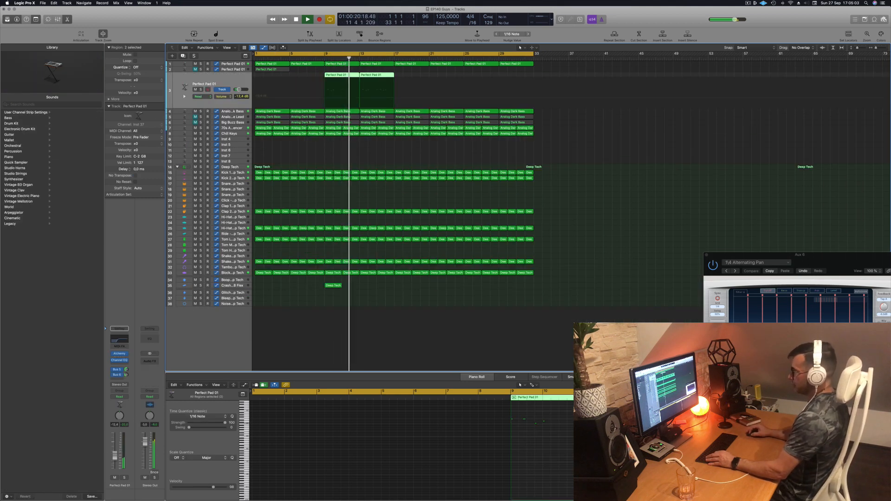
left_click(427, 153)
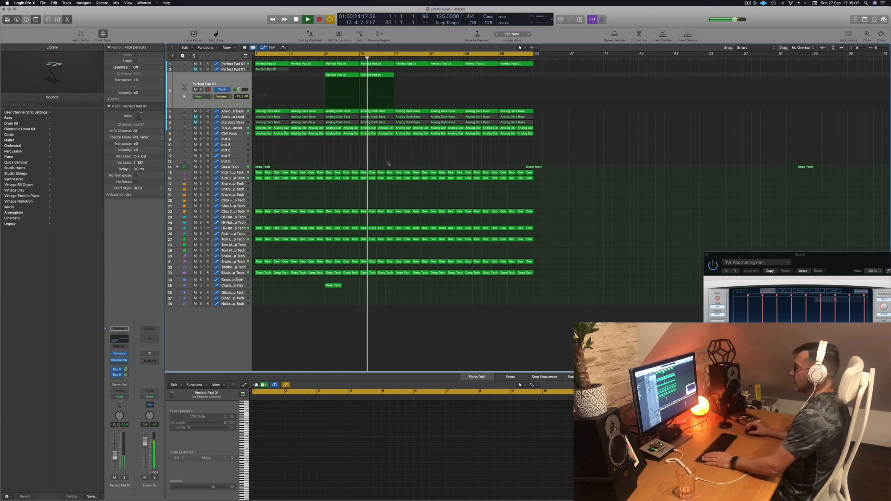
left_click(236, 133)
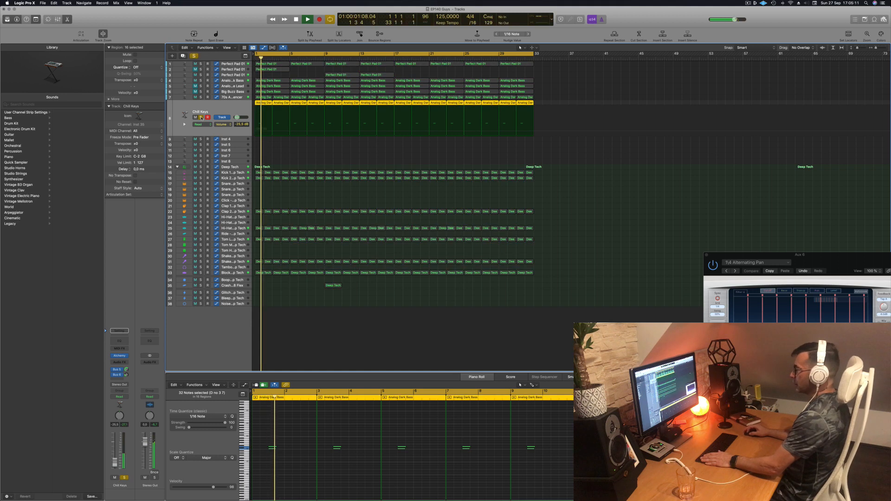
left_click(285, 151)
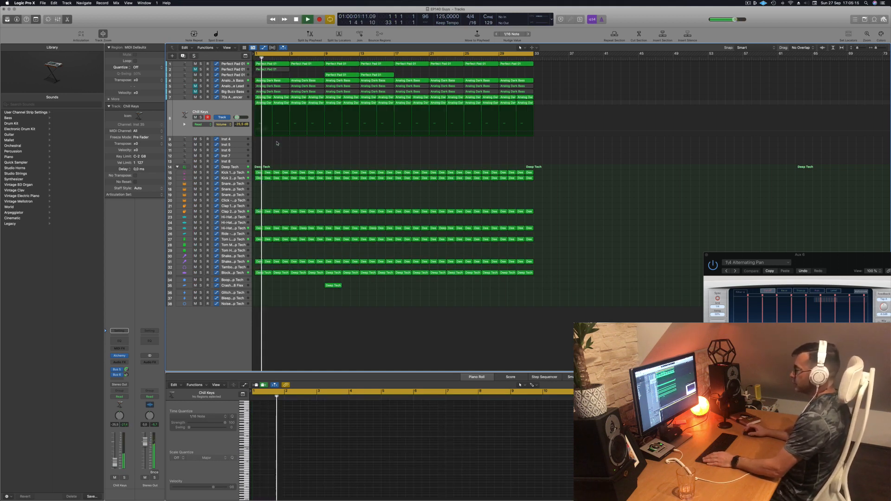
- Unmute the Analog Glide Lead track and replay the arrangement from the start
left_click(226, 92)
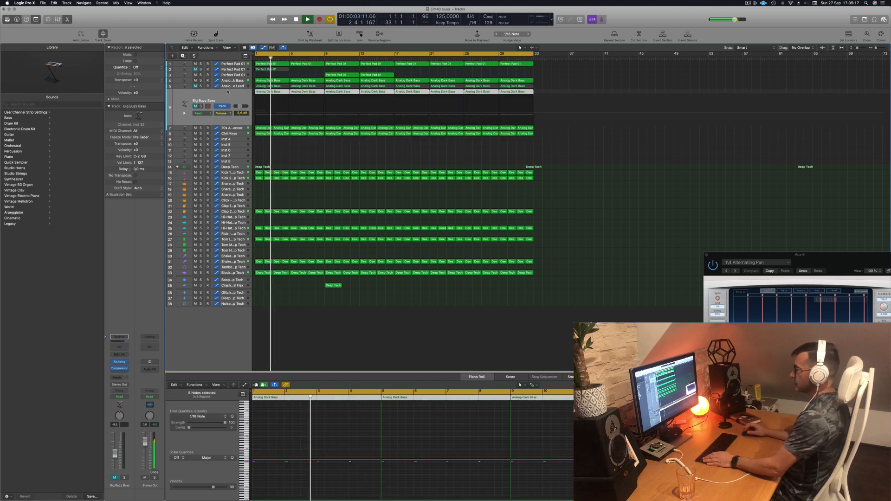
left_click(233, 86)
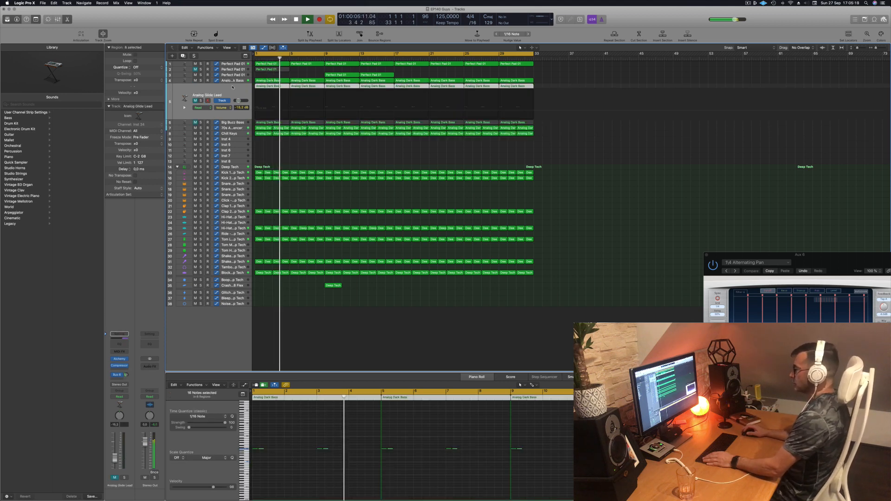
left_click(195, 100)
key("Return")
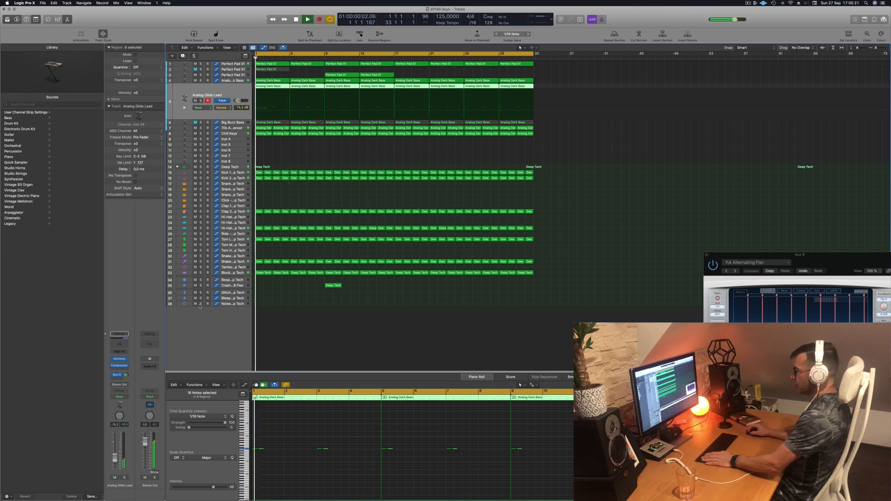
- Remove the first note of each note pair in the Analog Glide Lead track's opening region
left_click(294, 469)
key("Return")
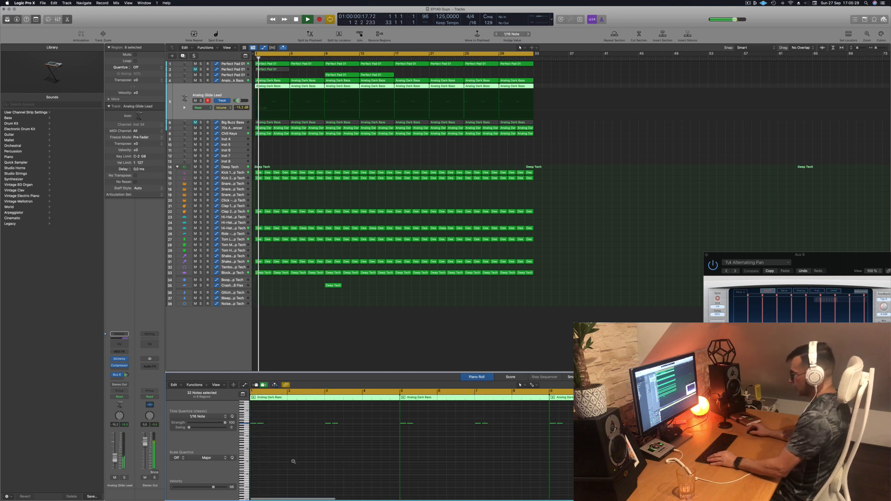
left_click_drag(271, 472, 306, 462)
left_click(281, 133)
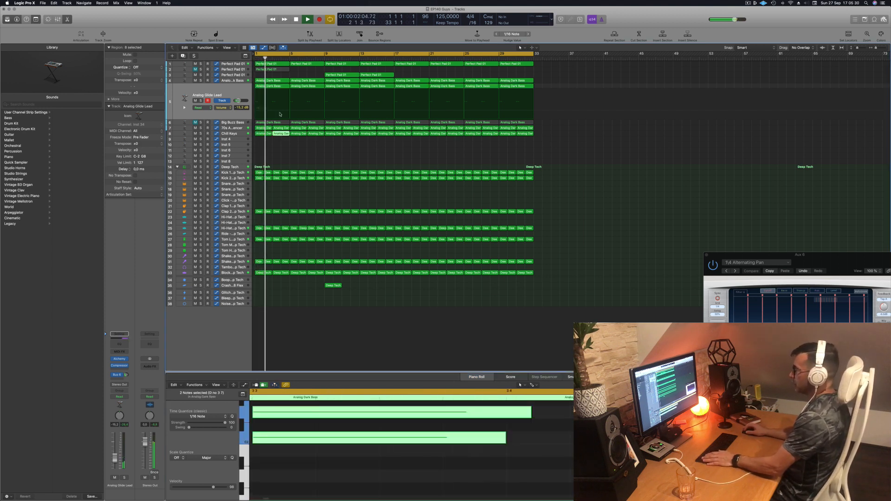
left_click(274, 87)
left_click(307, 451)
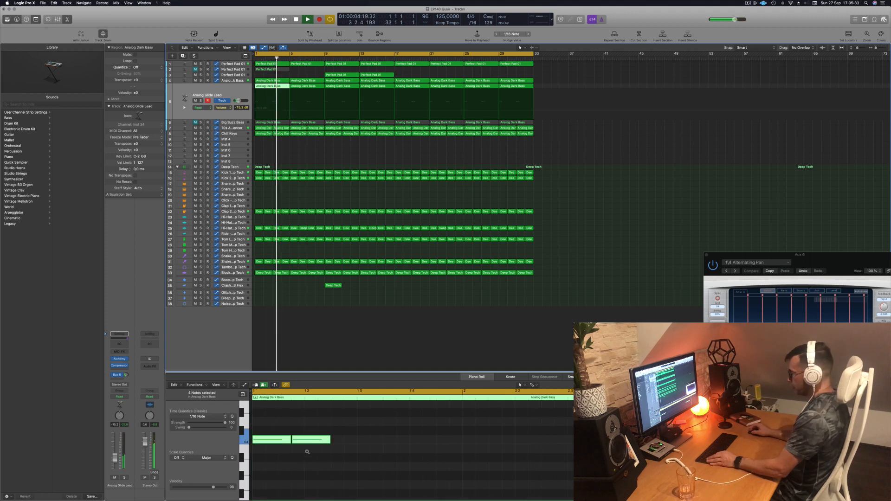
left_click_drag(272, 422, 278, 470)
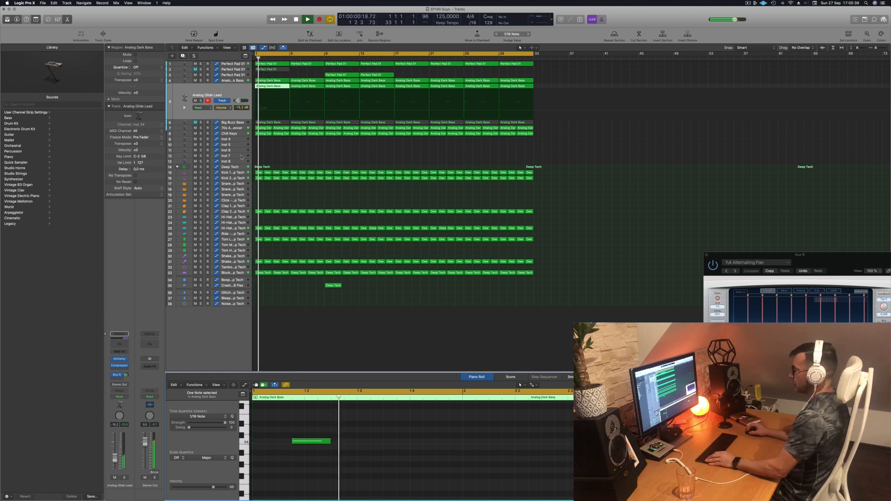
- Replace the remaining Analog Glide Lead regions with copies of the edited first region, filling the track through bar 32
left_click_drag(553, 84, 341, 88)
key("Delete")
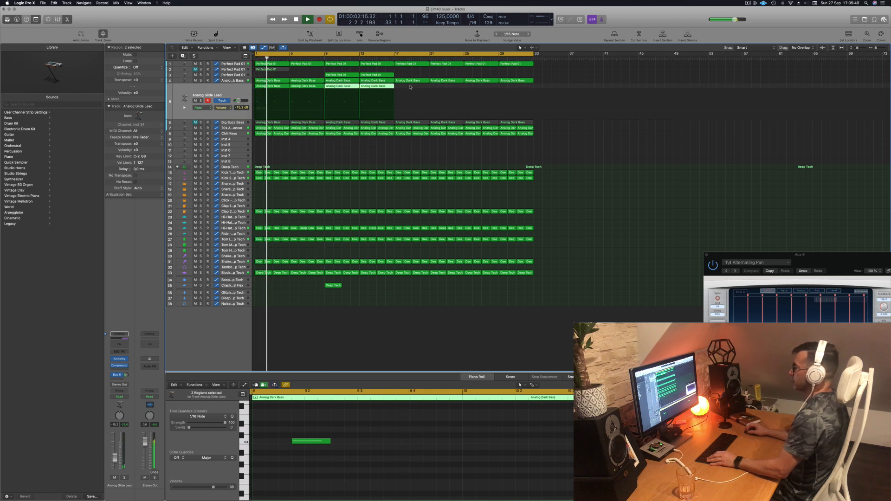
mouse_move(410, 87)
left_mouse_down()
mouse_move(264, 89)
mouse_move(417, 88)
left_mouse_up()
left_click(227, 92)
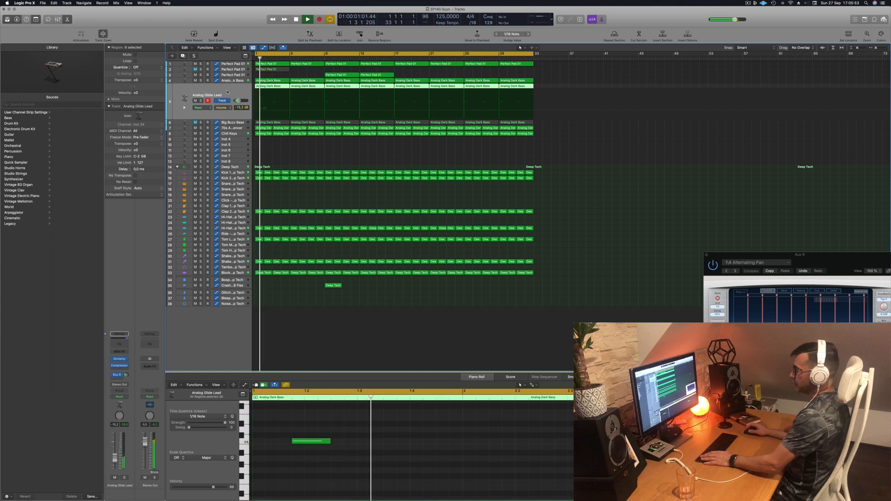
- Replay the arrangement from the start and open the Analog Glide Lead track's Alchemy synth at its Rhythms presets
key("Return")
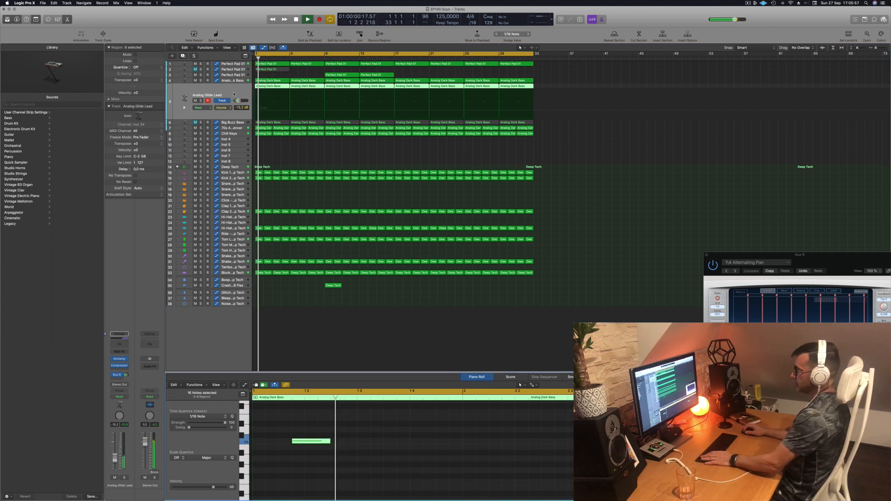
key("space")
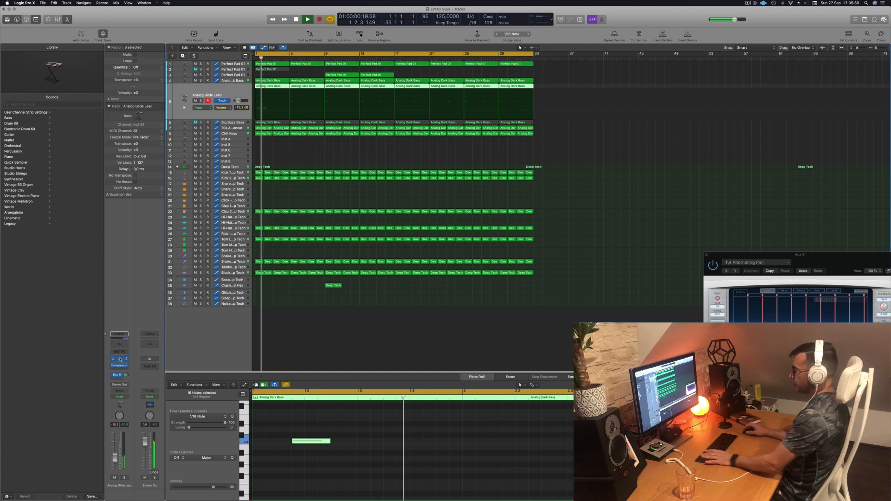
left_click(119, 359)
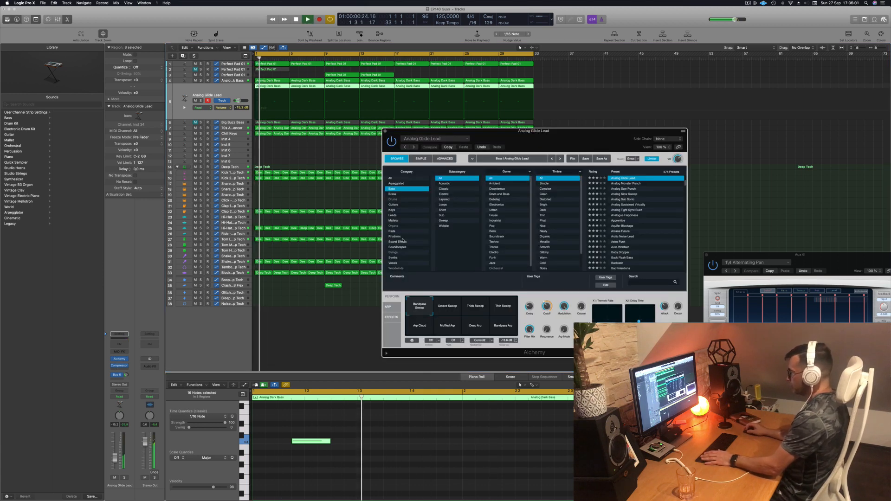
left_click(396, 237)
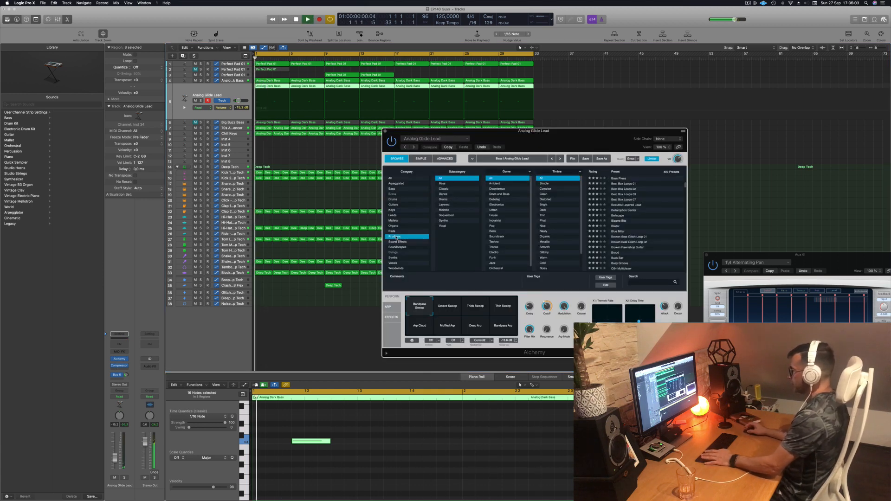
scroll(620, 218, "down", 5)
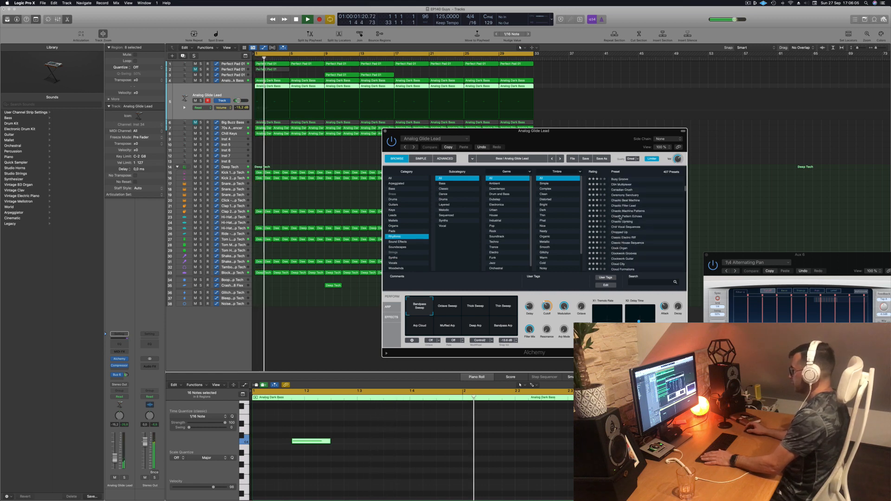
- Audition the Chaotic Pattern Echoes, Chaotic Uprising, Chopped Up and Chill Vocal Sequences presets on the lead track during playback
left_click(620, 217)
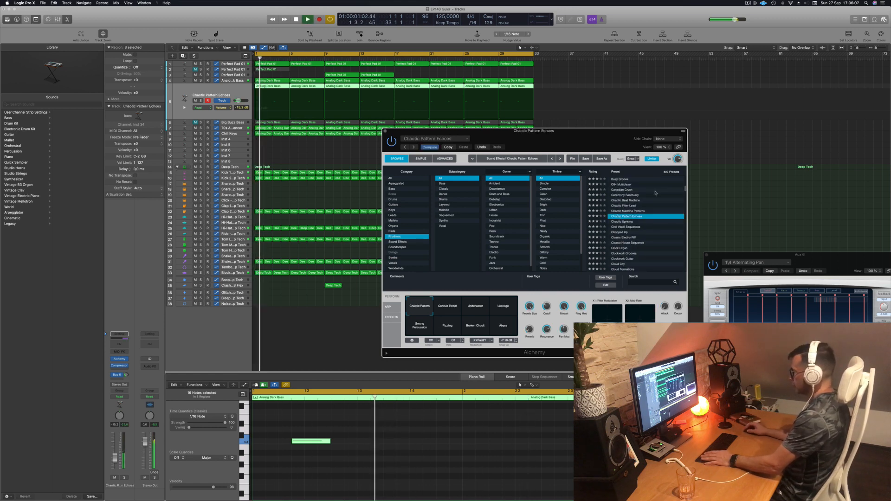
left_click_drag(574, 141, 509, 78)
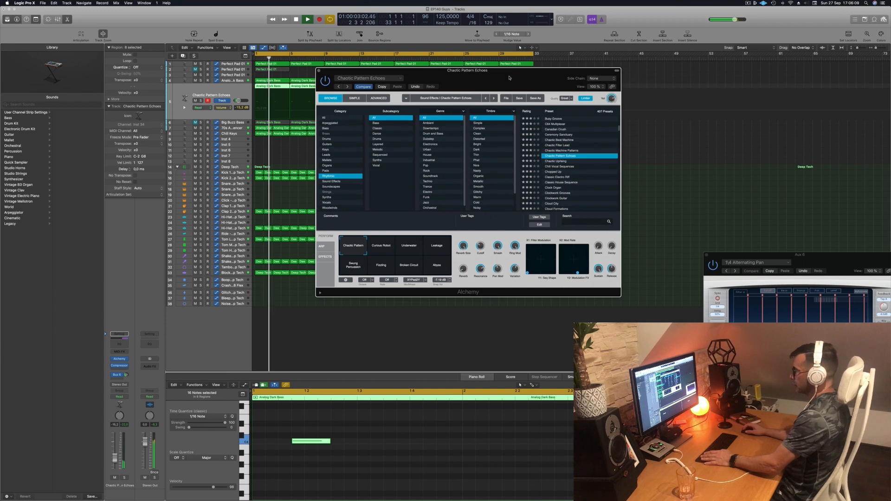
left_click(555, 162)
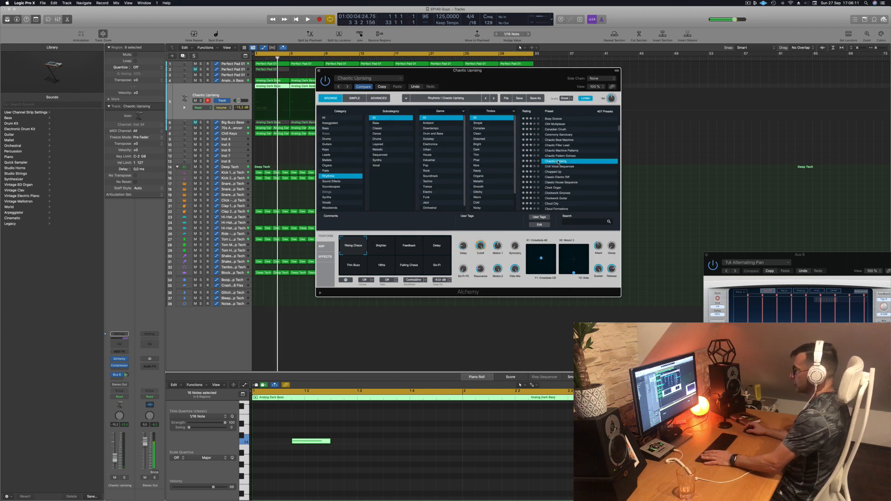
key("space")
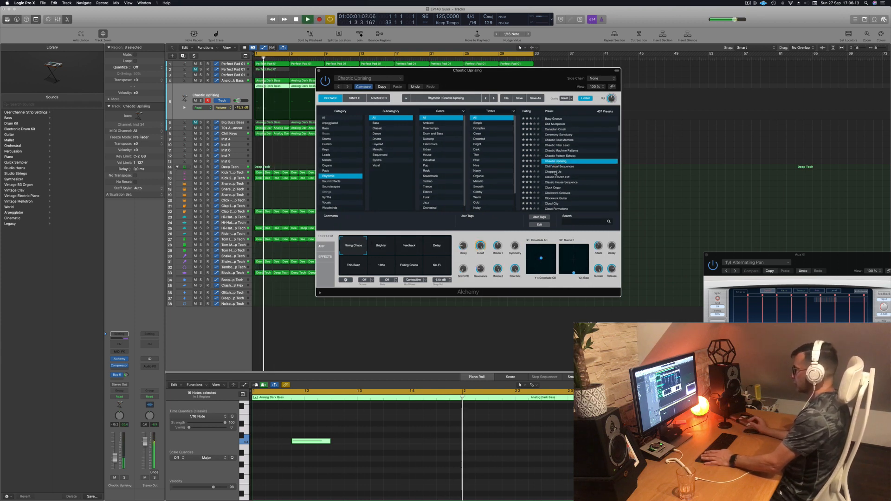
left_click(556, 172)
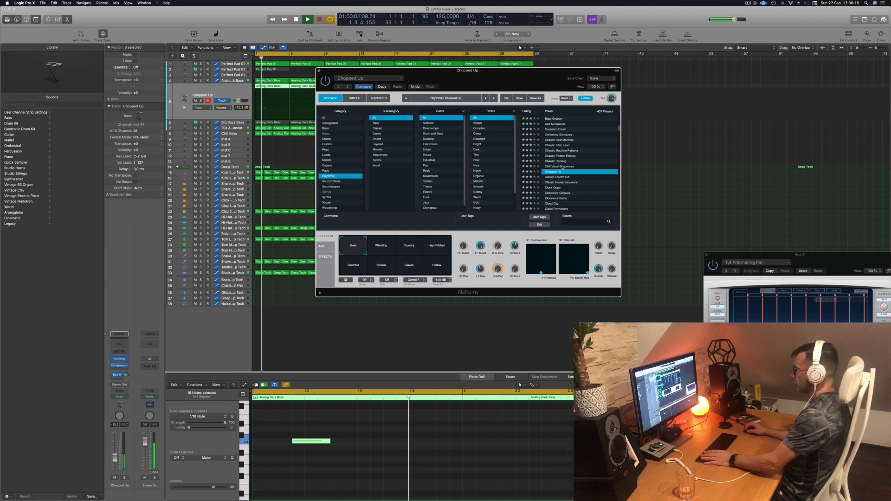
left_click(562, 167)
- Try the Clock Organ, Clockwork Guitar, Cloud City and Cloud Formations presets on the lead track
scroll(556, 177, "down", 1)
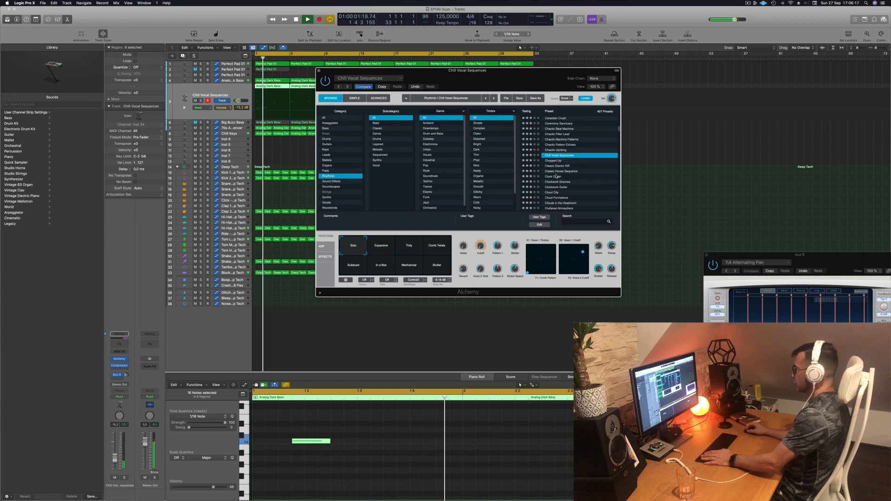
left_click(556, 177)
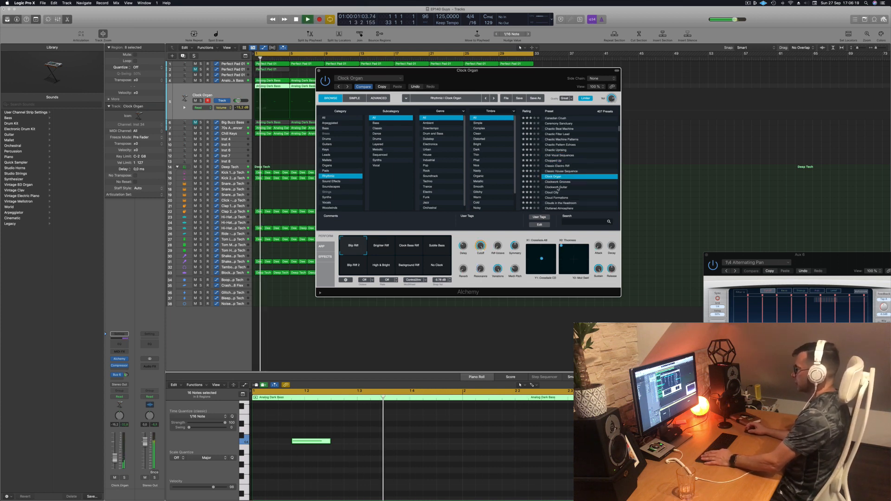
left_click(558, 187)
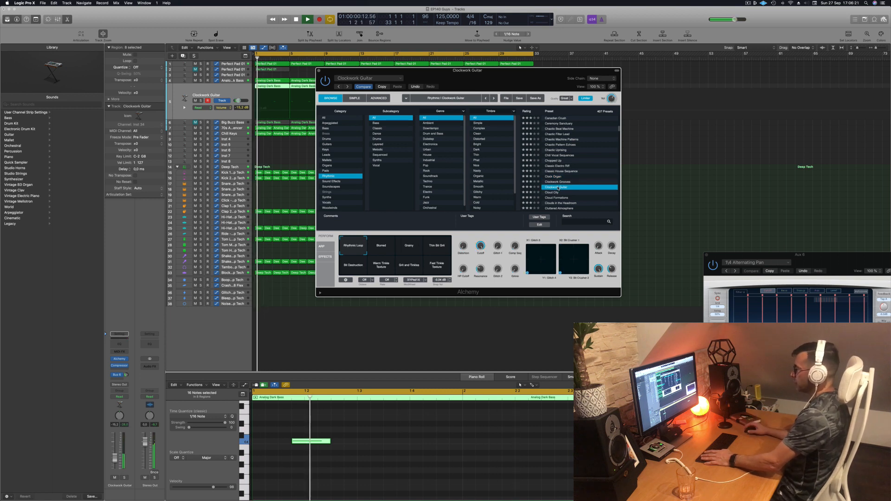
left_click(556, 193)
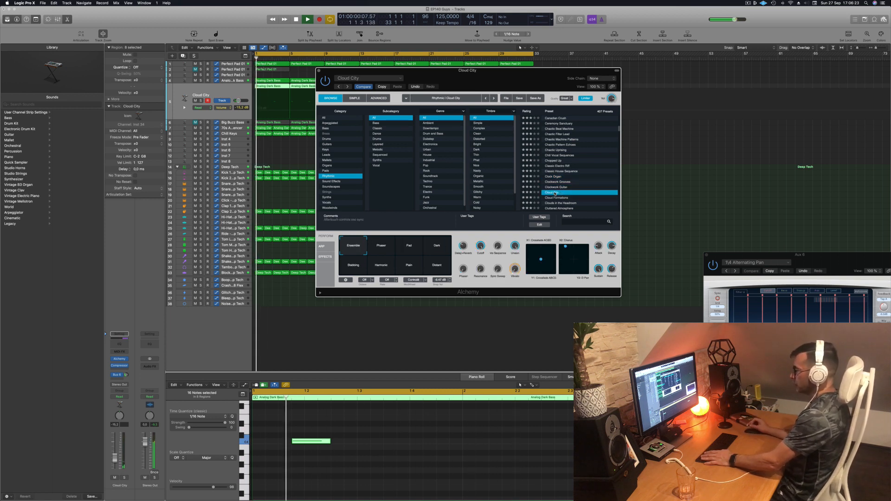
left_click(556, 197)
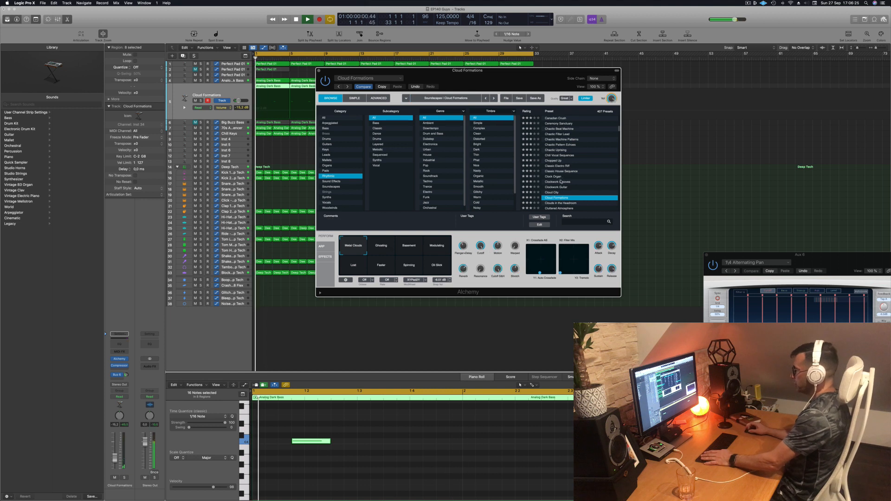
- Audition the Crimson Cloudscape, Crunchy Synth Patterns and Crystal Pulse presets on the lead track while the arrangement plays
scroll(559, 183, "down", 2)
scroll(571, 185, "down", 2)
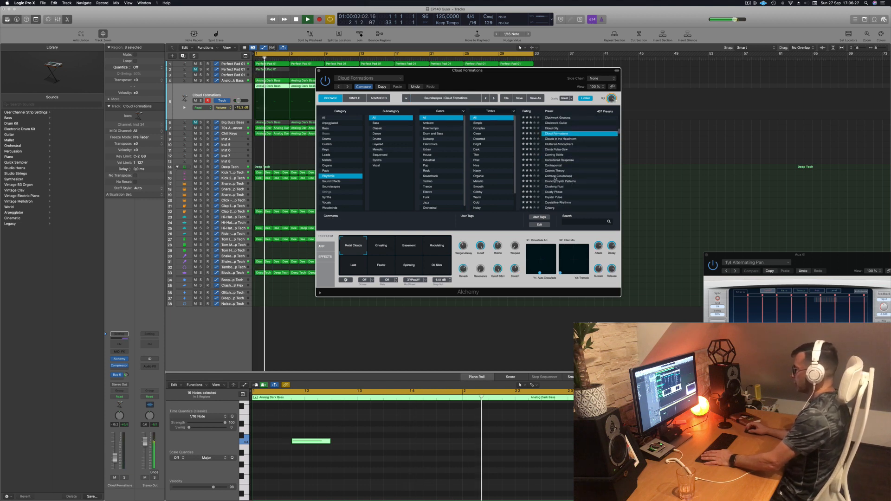
left_click(556, 178)
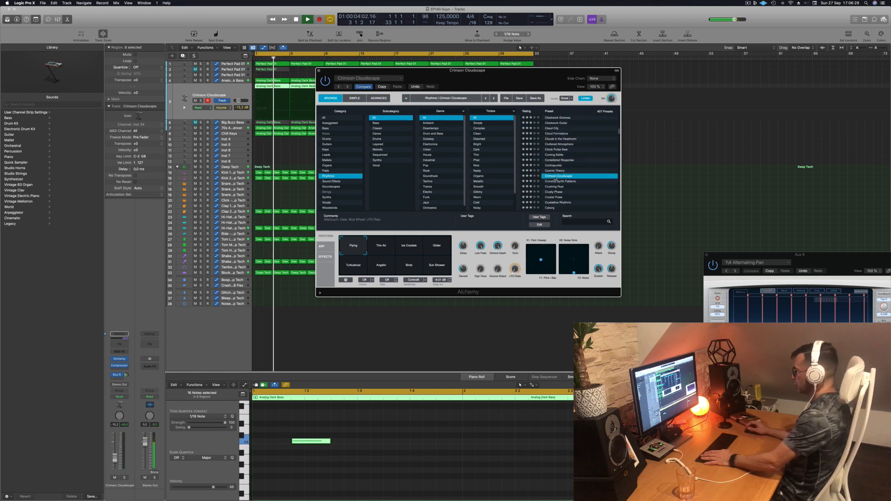
key("space")
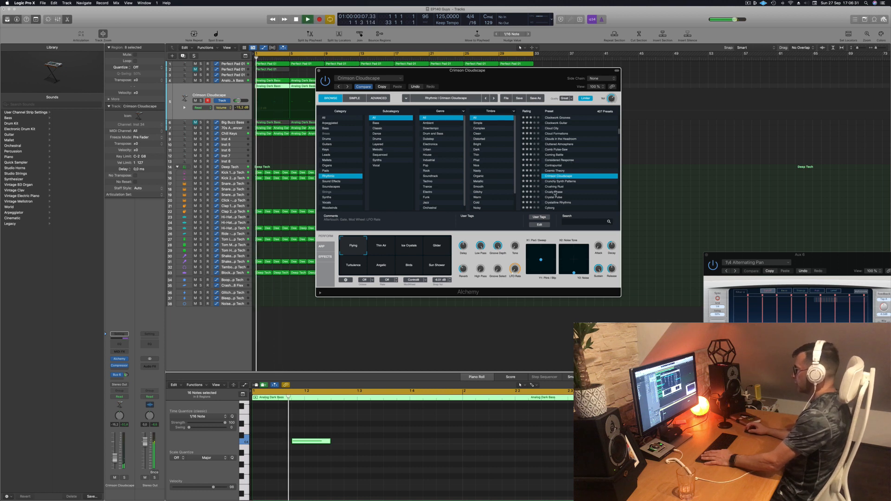
left_click(559, 181)
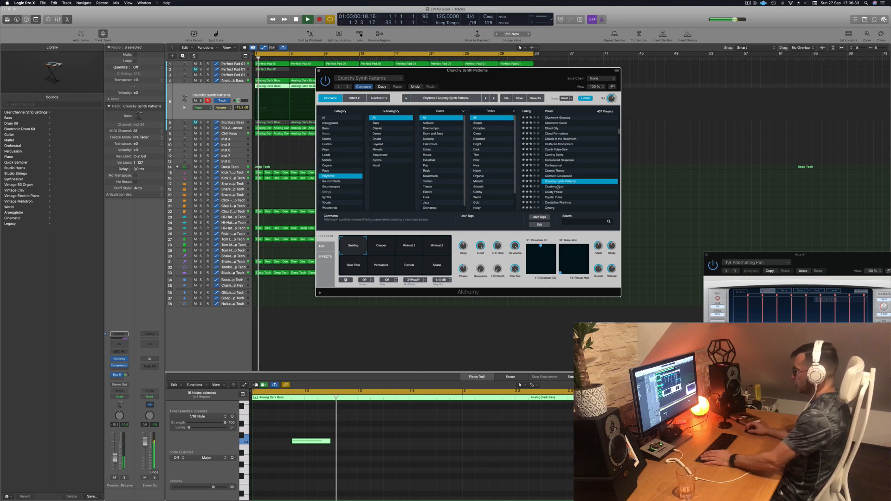
scroll(560, 188, "down", 1)
scroll(576, 181, "down", 2)
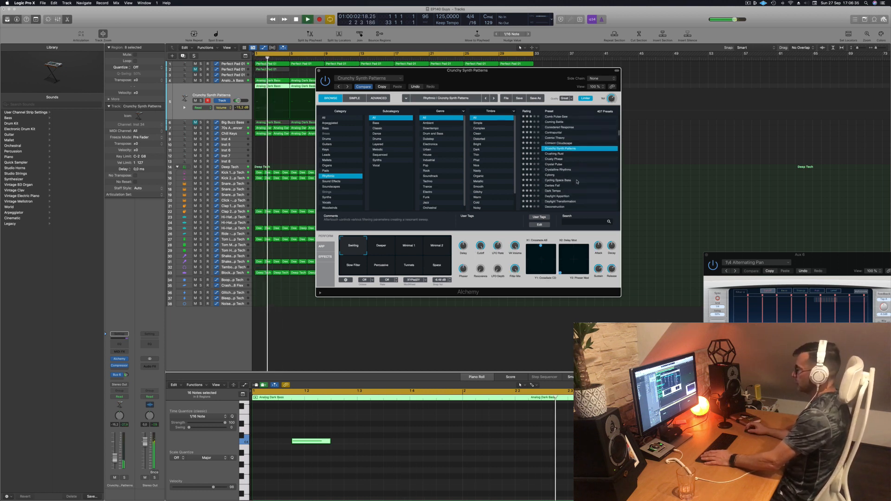
left_click(556, 165)
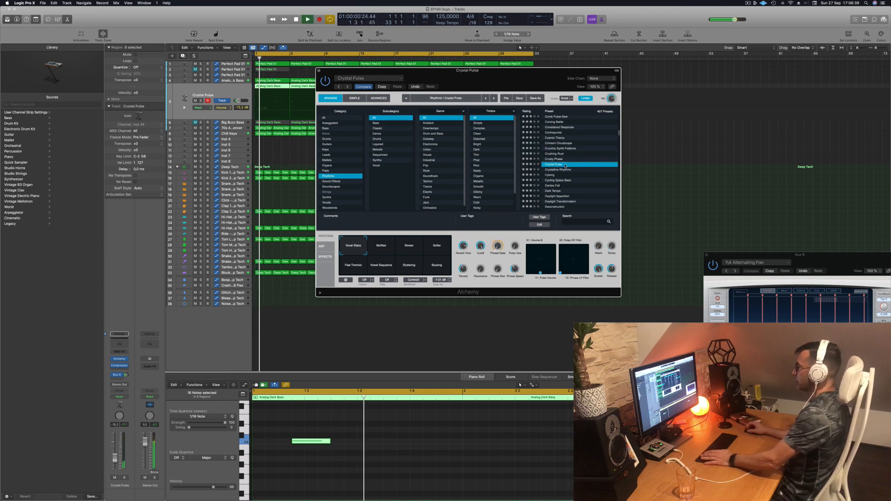
- Try the Cyborg, Dark Tempo and Daylight Apparition presets on the lead track
scroll(562, 163, "down", 2)
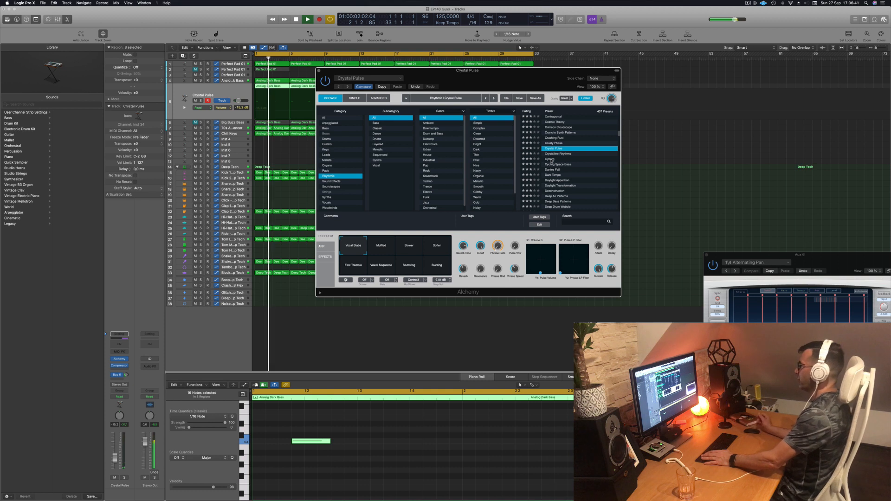
left_click(550, 160)
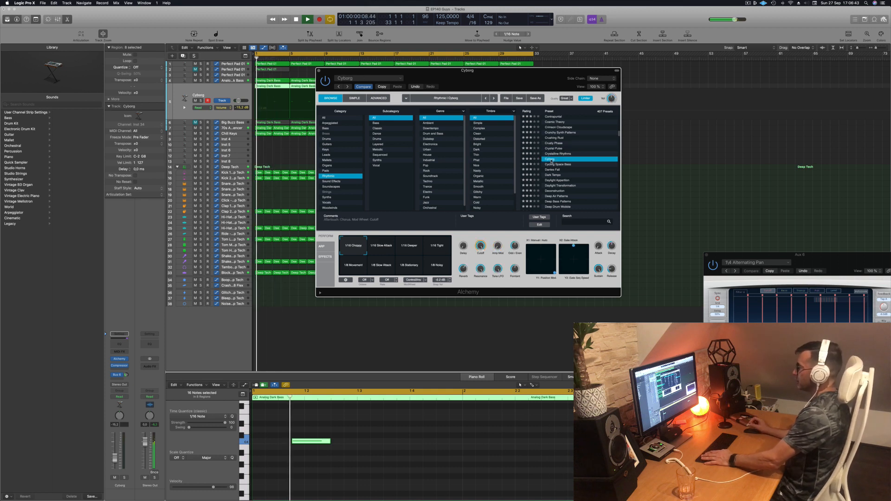
scroll(569, 158, "down", 1)
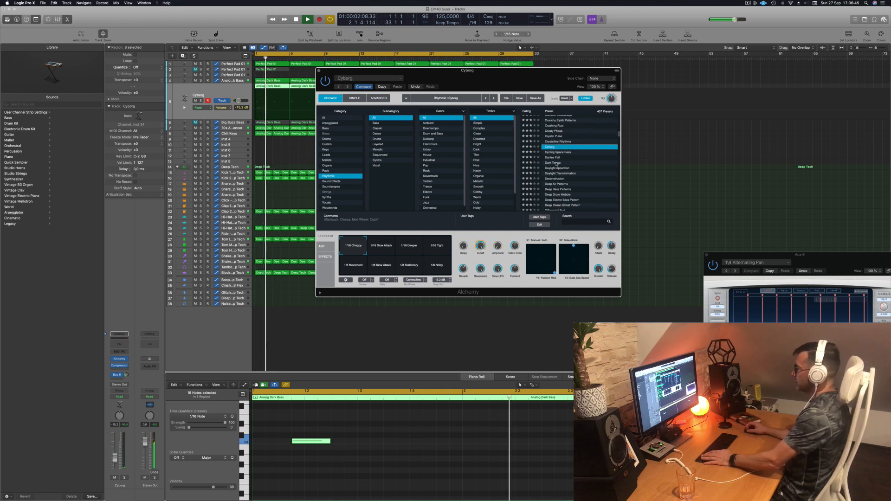
left_click(555, 163)
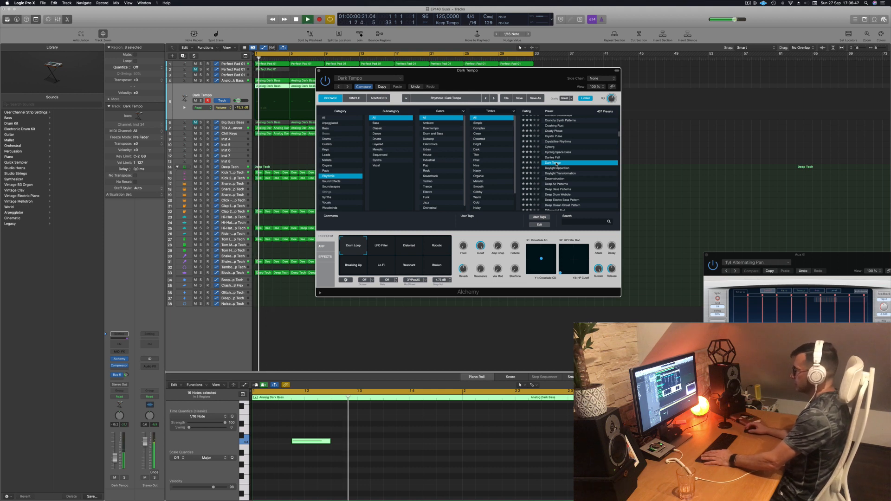
left_click(559, 168)
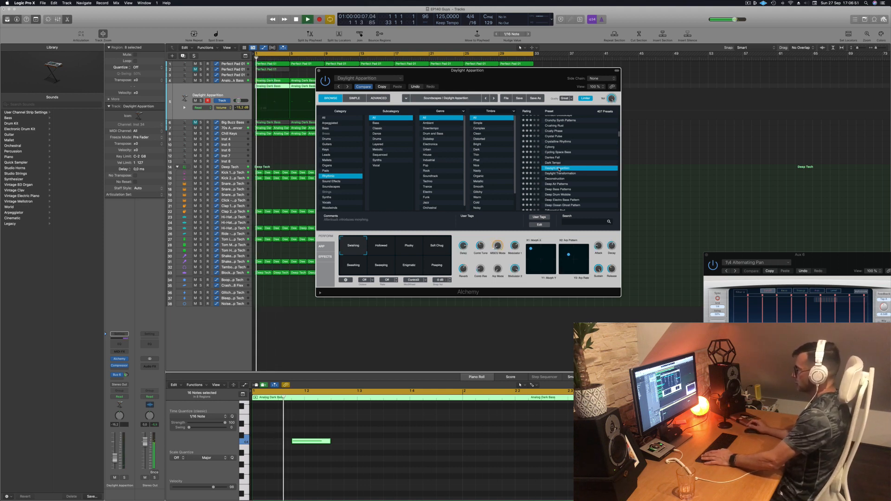
- Load the Deconstruction preset on the lead track and audition its Faster, Broken, Delay, Frozen, Grainy Chaos, Stuttering and Crushed variations
left_click(559, 179)
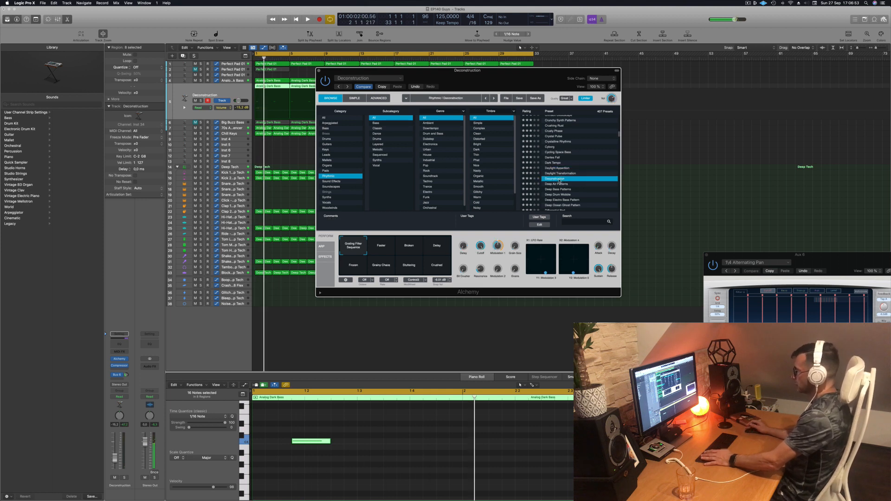
scroll(575, 162, "down", 2)
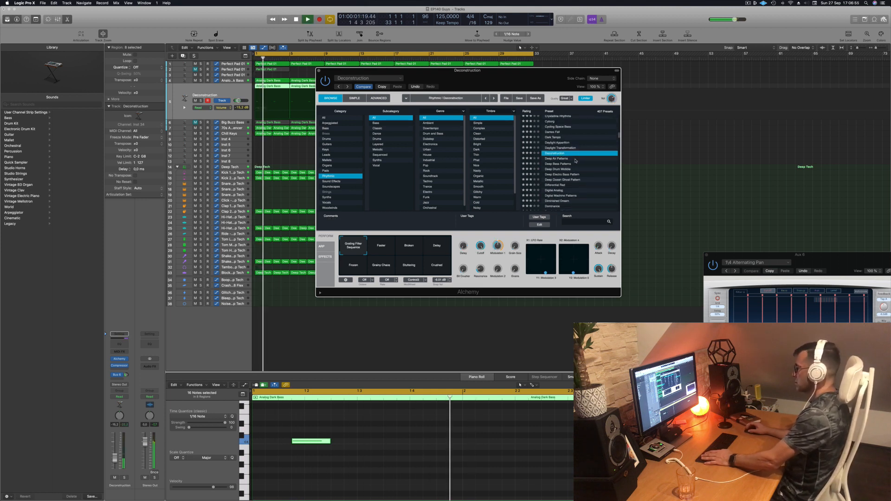
left_click(388, 245)
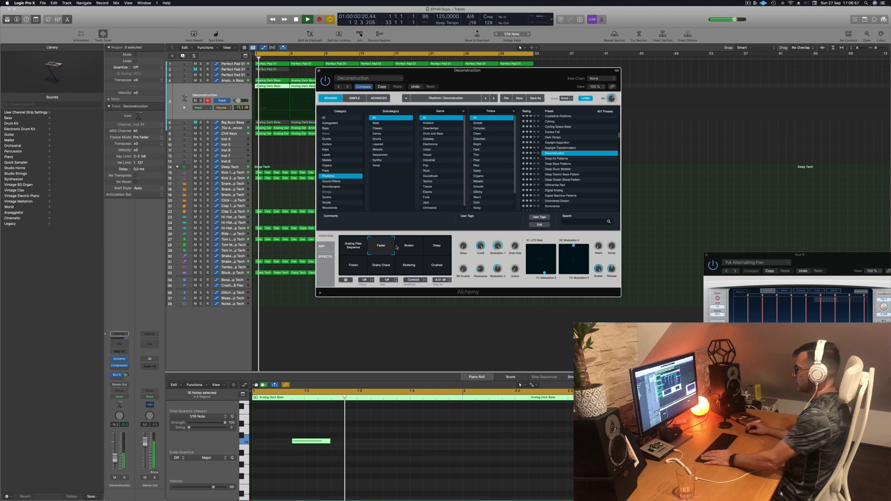
left_click(409, 249)
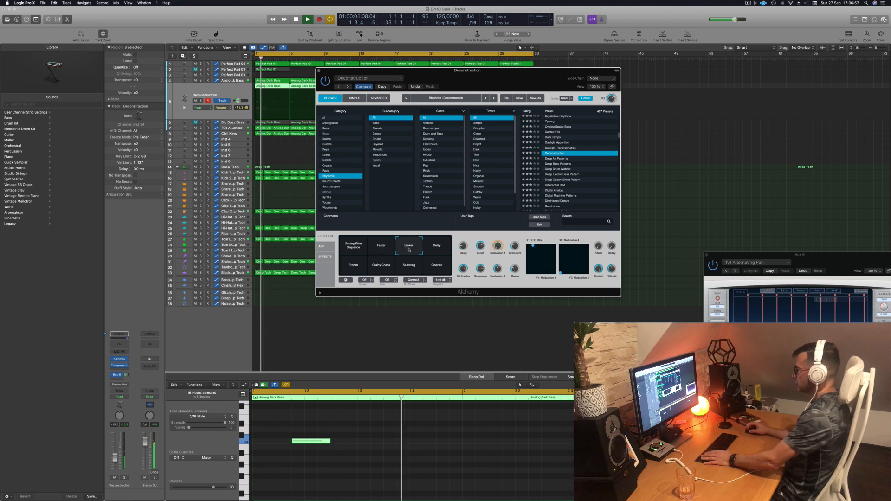
left_click(441, 249)
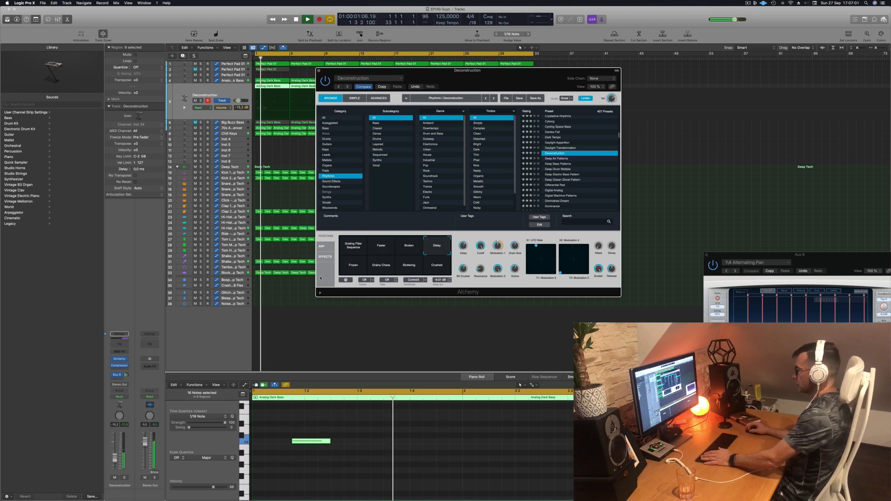
left_click(348, 268)
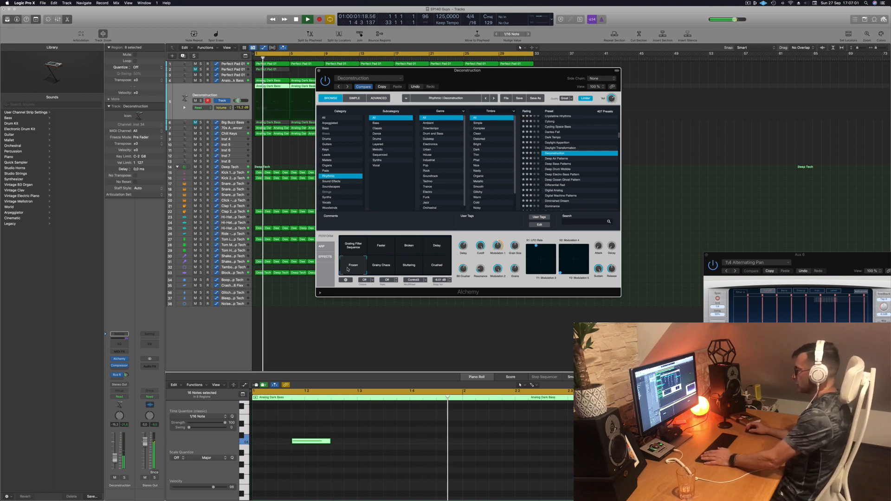
left_click(381, 267)
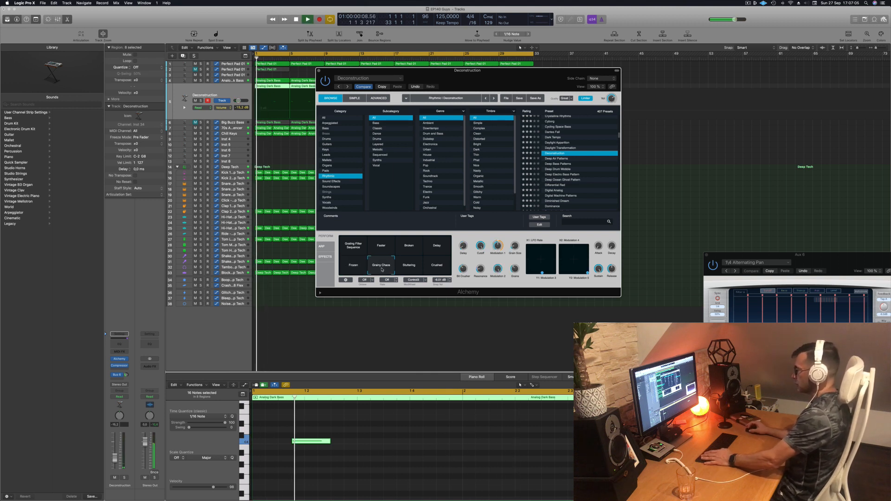
left_click(411, 267)
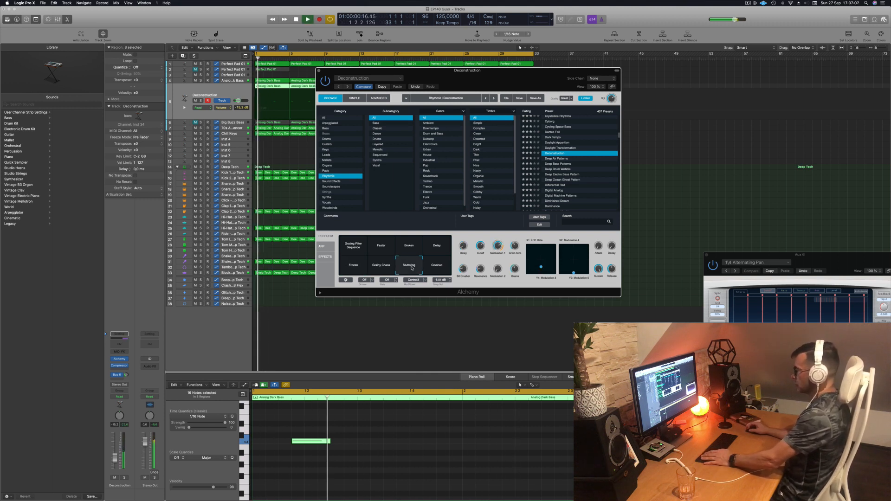
left_click(437, 265)
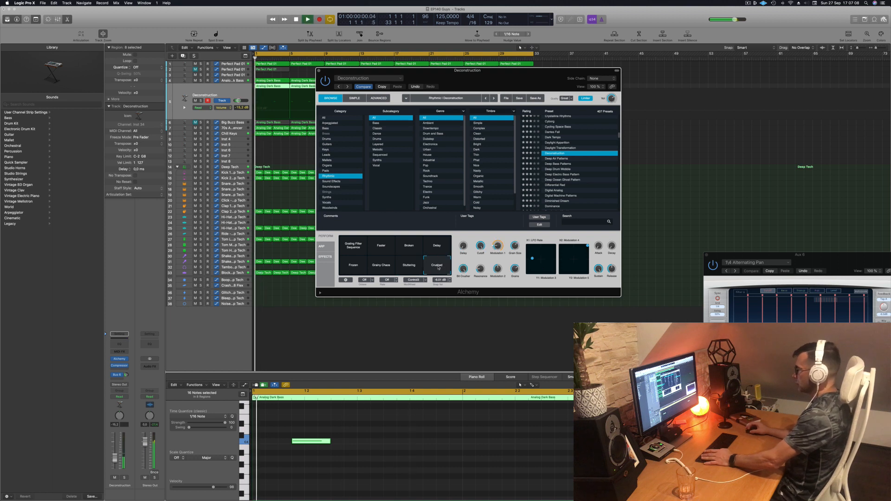
- Load Deep Air Patterns on the lead track and audition its Warm, Staccato, Water Pad, Shimmering Pad, Vapour, Water Whistle and Sheets of Rain variations
left_click(562, 159)
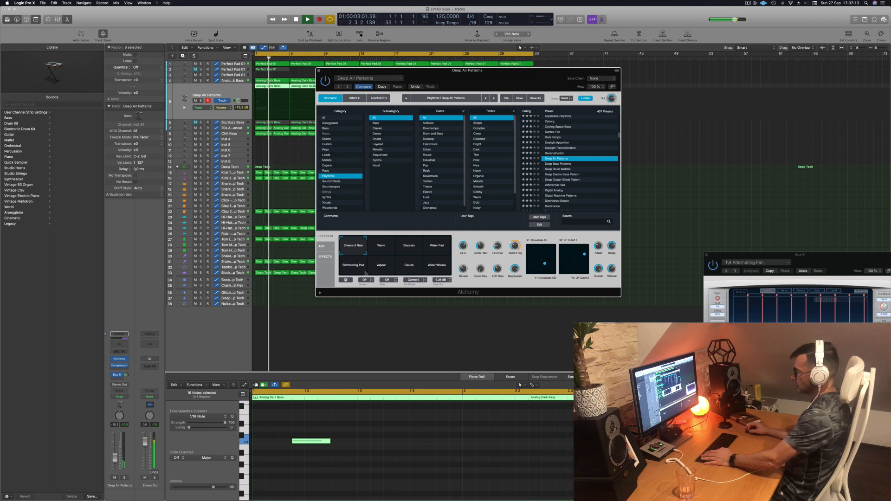
left_click(382, 248)
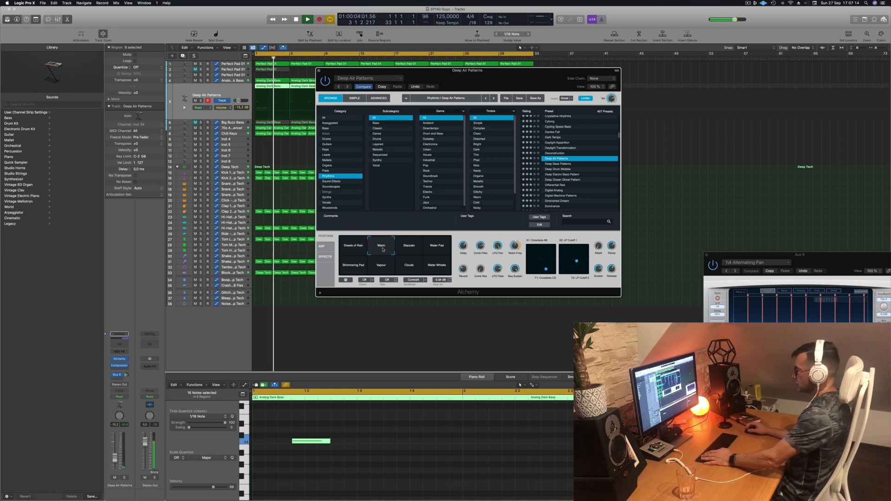
left_click(416, 247)
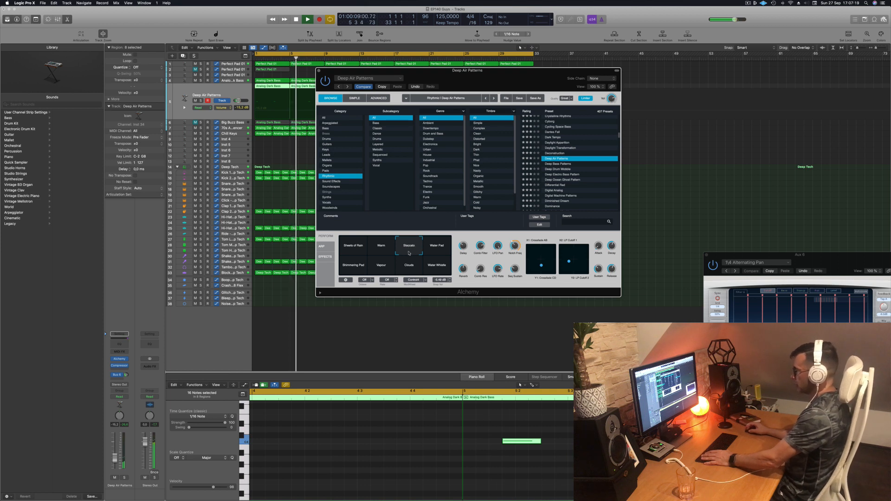
key("Return")
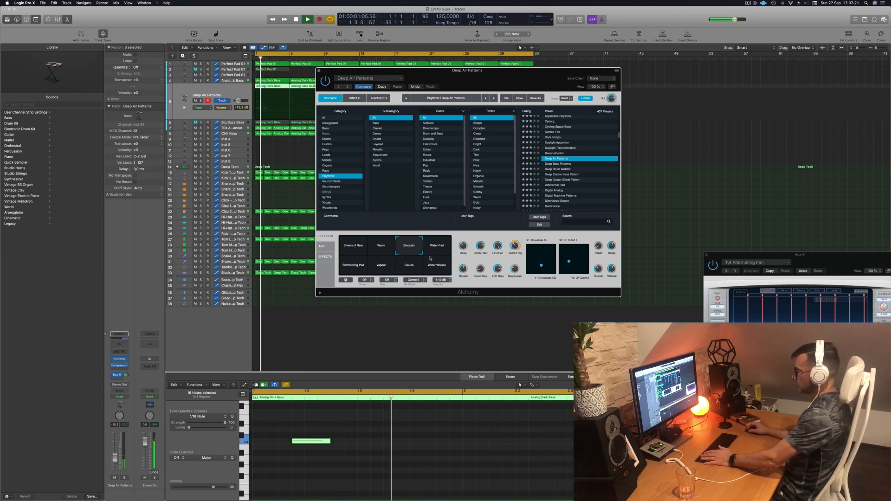
left_click(434, 251)
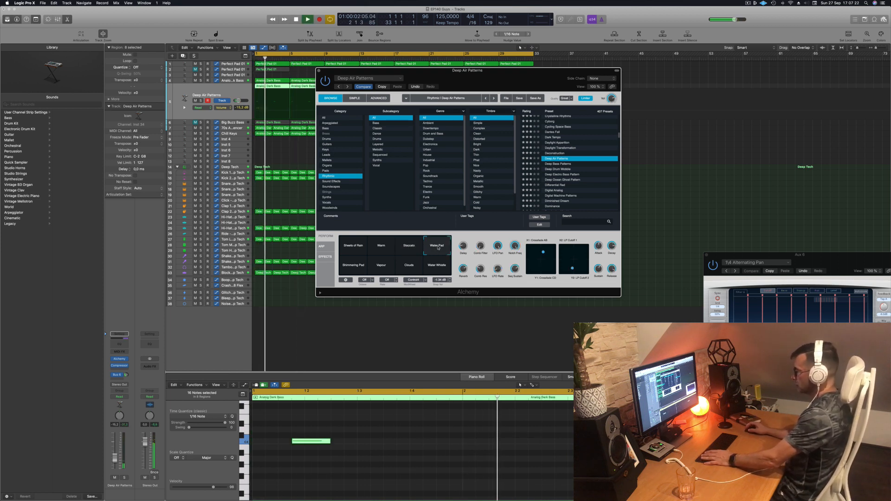
left_click(346, 268)
left_click(385, 270)
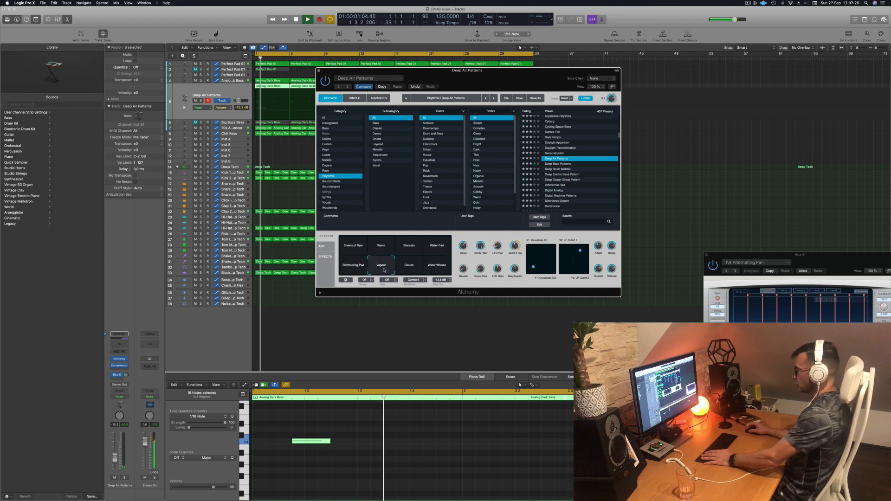
left_click(439, 268)
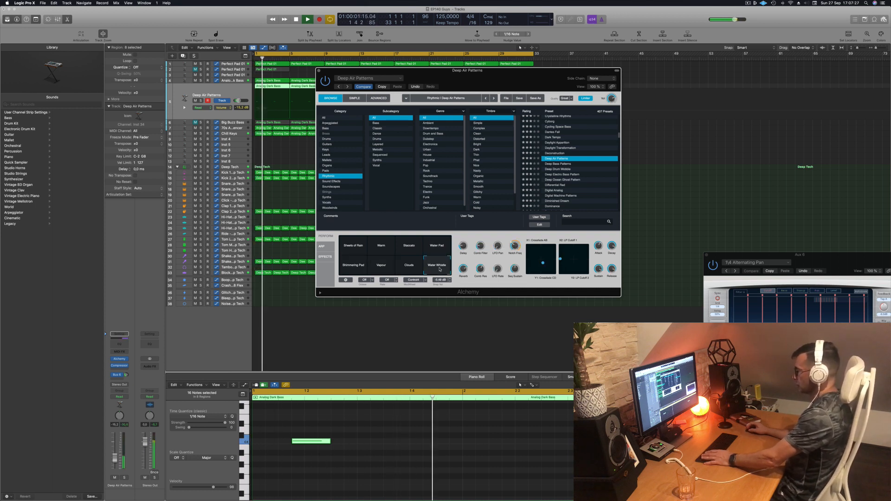
left_click(354, 246)
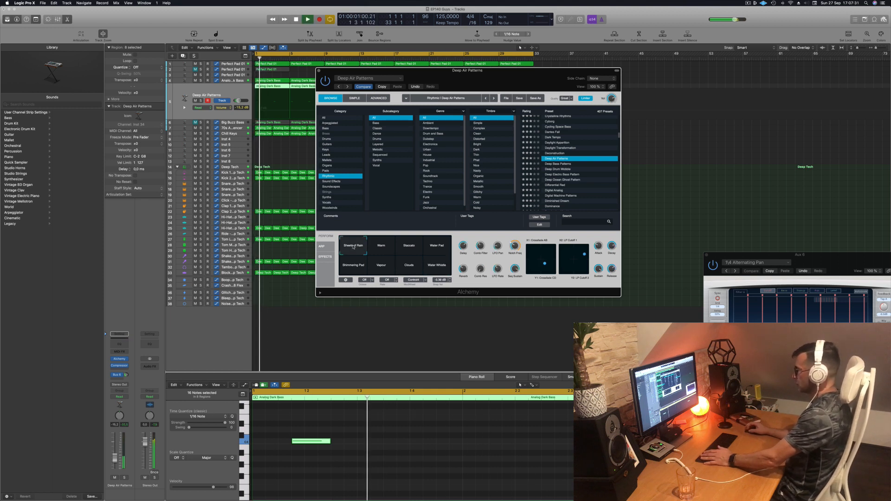
- Try the Deep Bass Patterns, Deep Drum Wobble and Dominance presets on the lead track
key("Down")
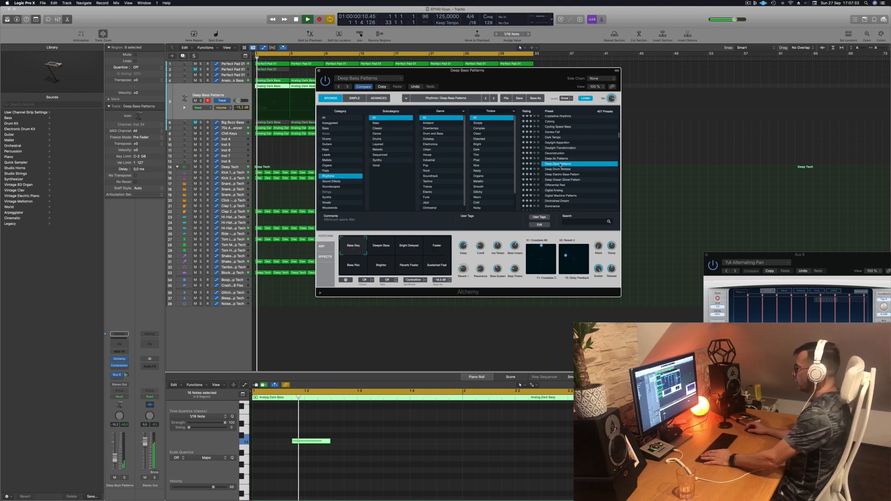
left_click(562, 169)
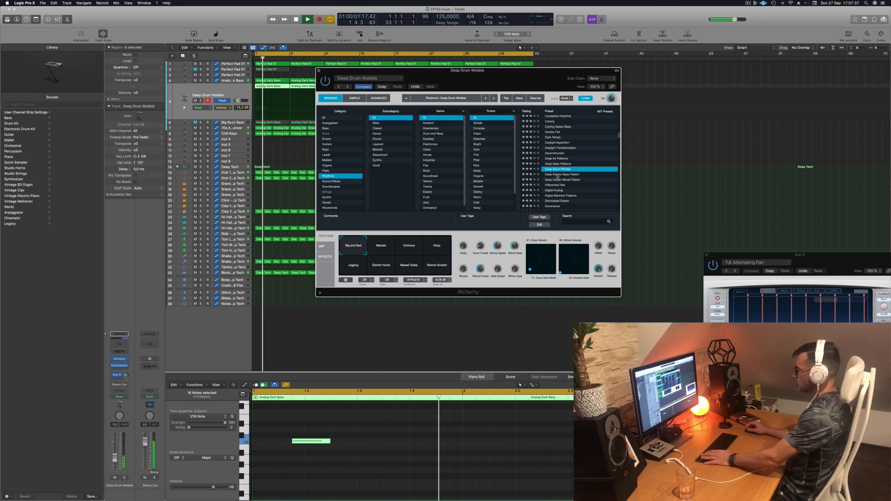
scroll(557, 177, "down", 3)
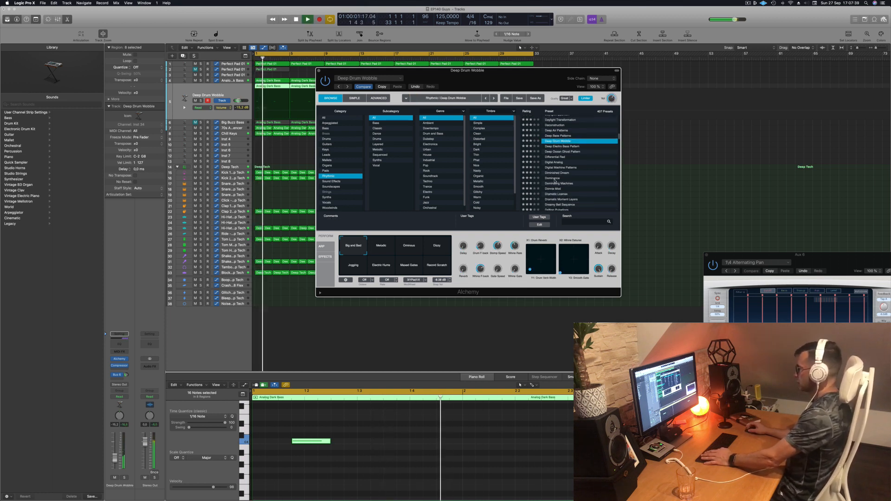
left_click(555, 179)
key("space")
- Audition the Donnie Mod and Dramatic License presets on the lead track while the arrangement plays
scroll(556, 179, "down", 3)
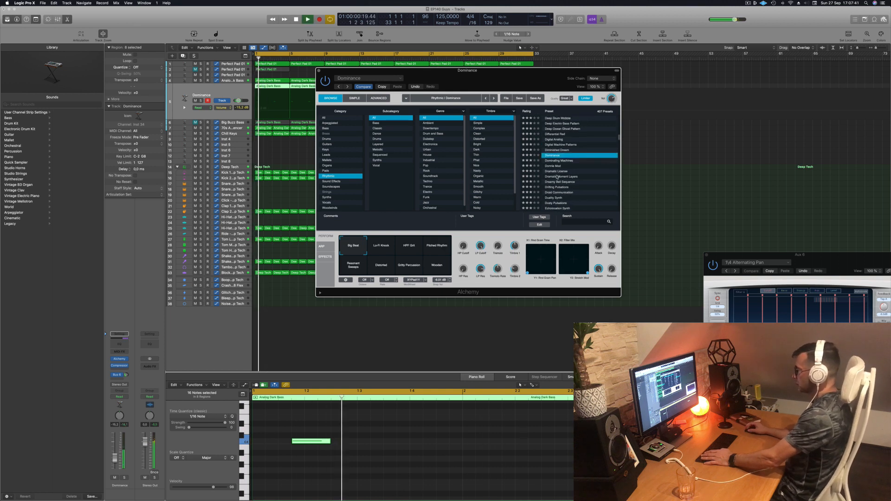
left_click(555, 166)
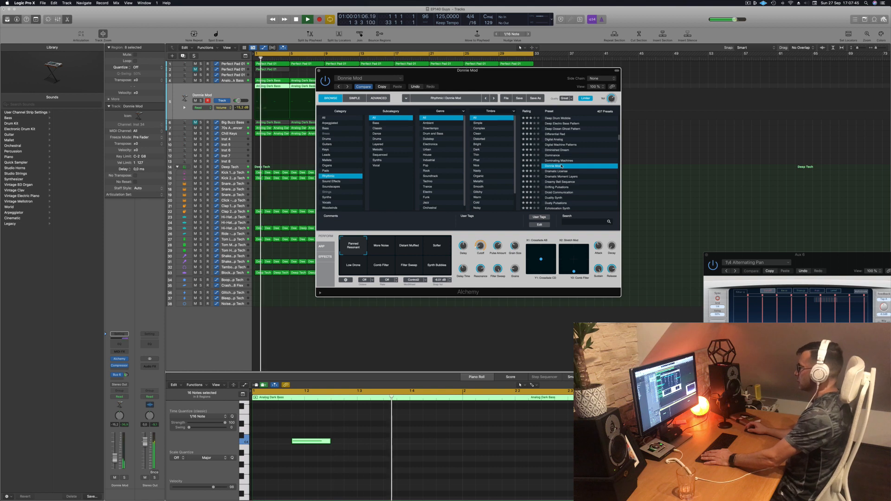
scroll(559, 167, "down", 3)
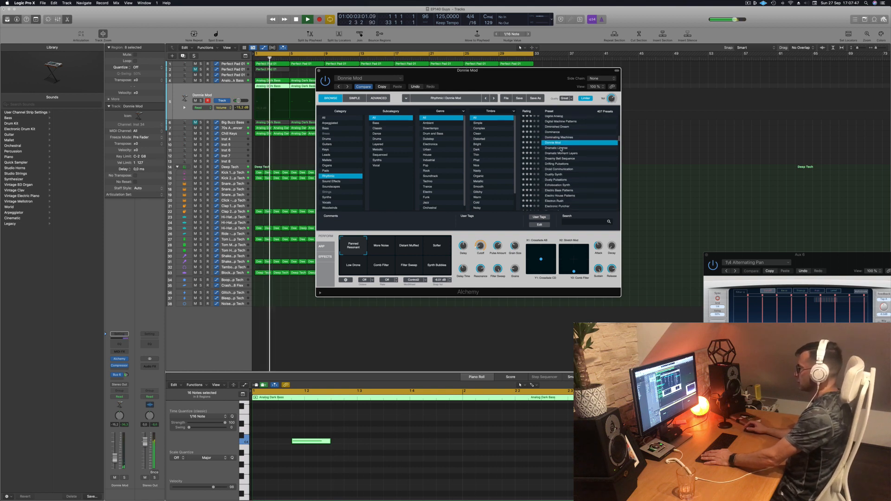
left_click(562, 148)
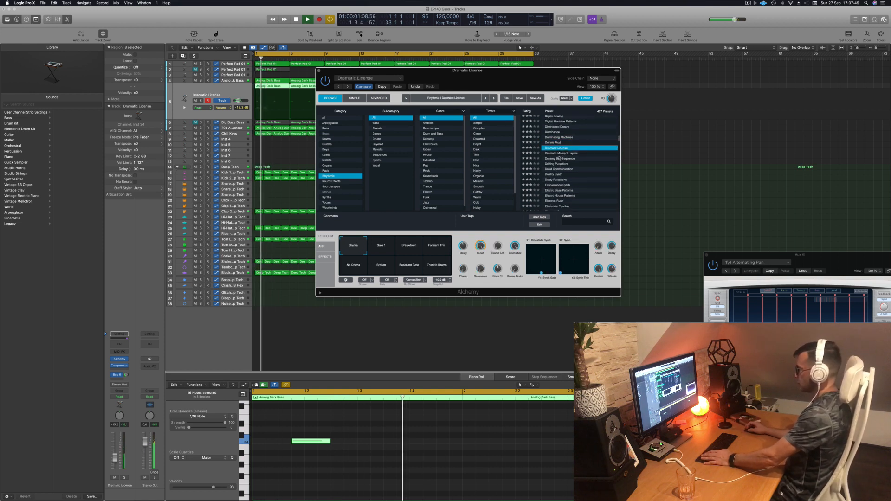
- Load the Duality Synth preset and audition its Combed Sequence, Comb Spikes, Radioactive Ringing, Clean Pumping, Talking Dirty Synth, Rotten Synth and Sharp Synth variations
scroll(575, 173, "down", 1)
left_click(554, 170)
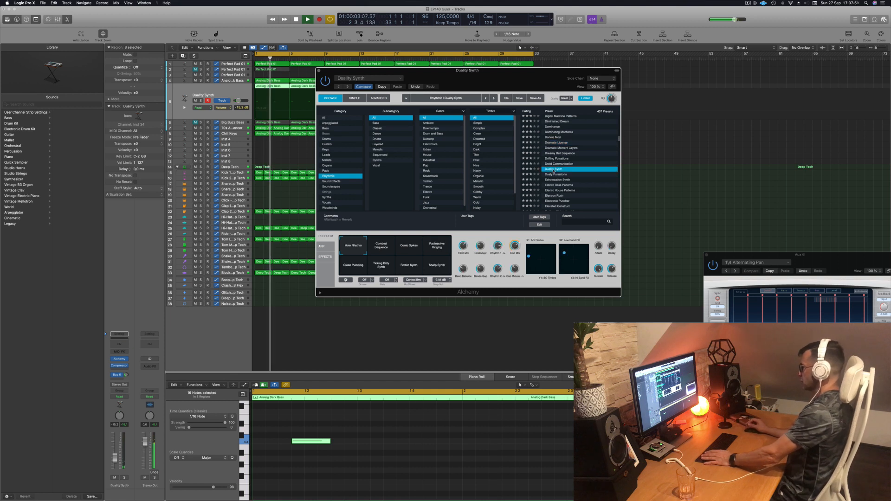
key("space")
scroll(559, 171, "down", 2)
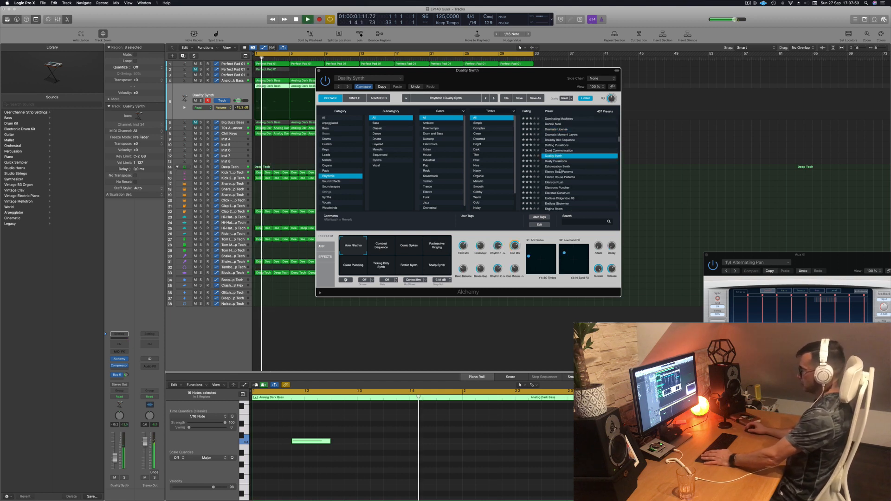
left_click(393, 238)
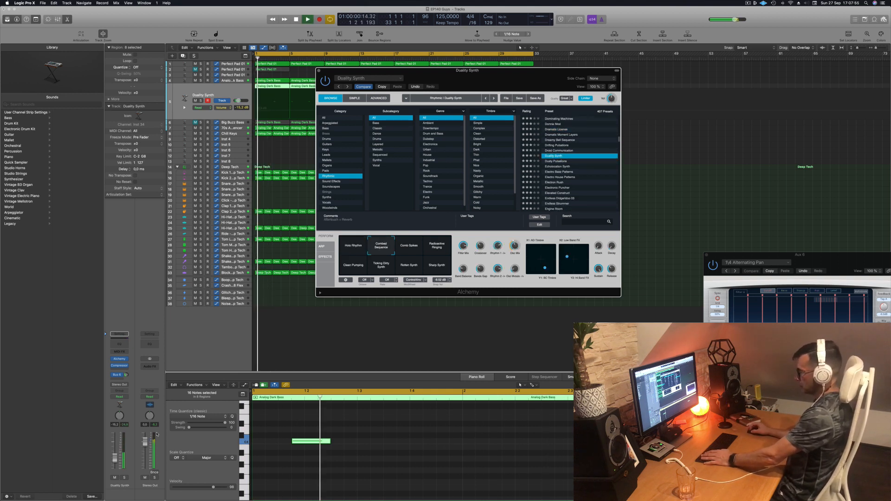
left_click(411, 255)
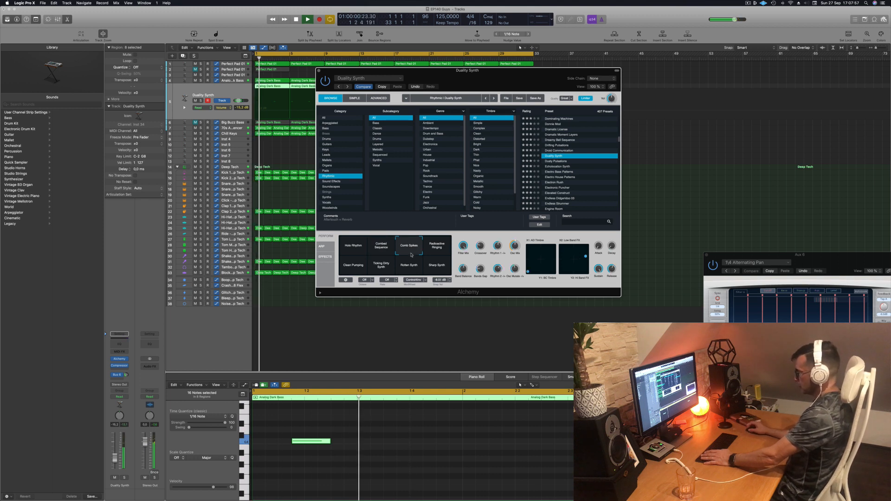
left_click(437, 246)
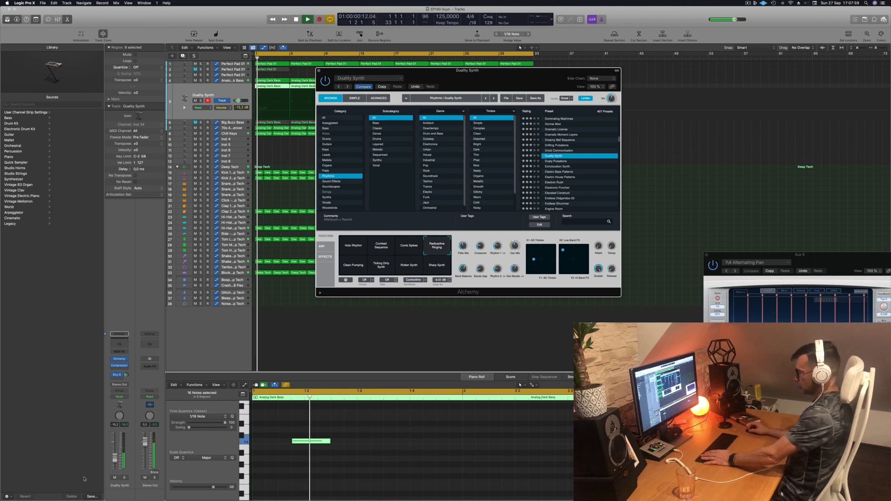
left_click(344, 267)
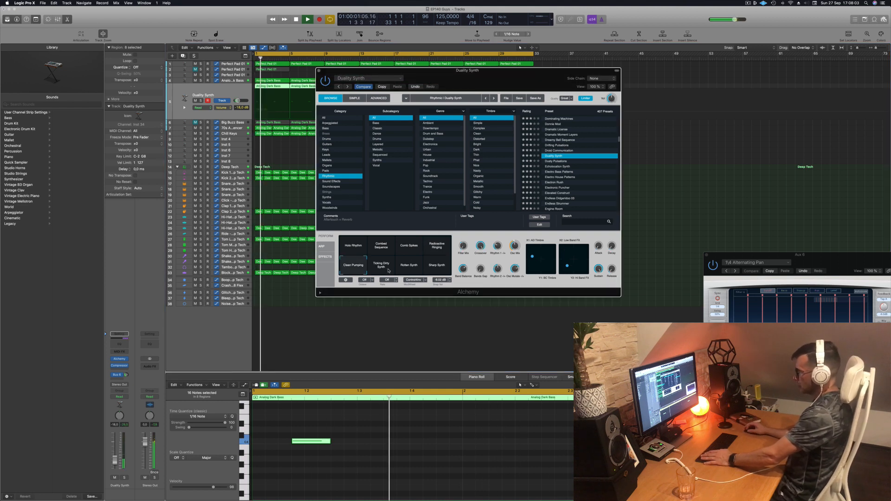
left_click(389, 271)
left_click(412, 268)
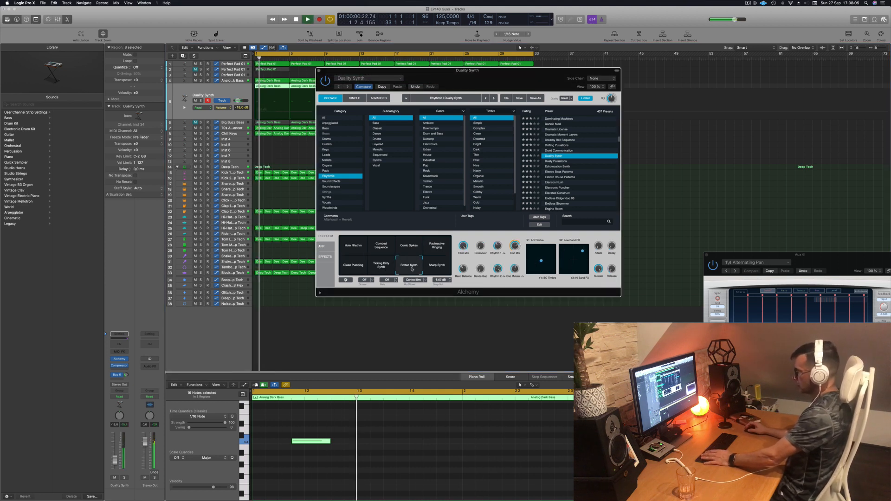
left_click(437, 267)
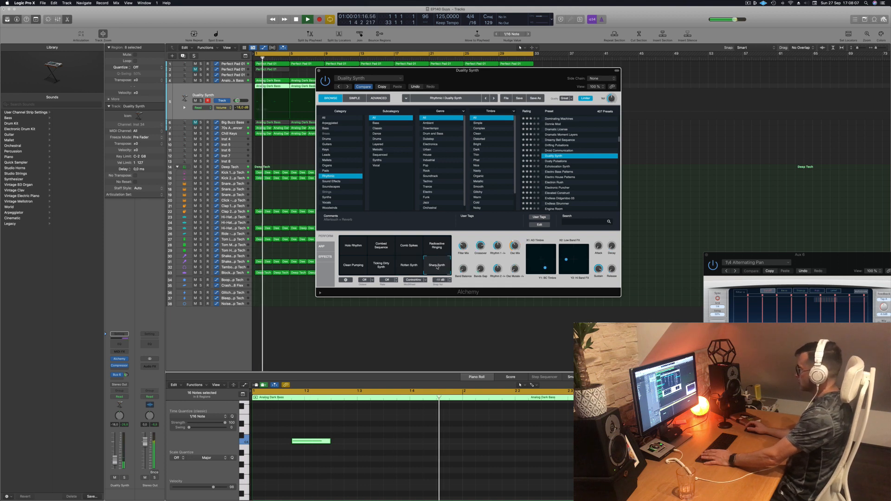
- Load the Electron Rush preset on the lead track, compare its Granular Bass Buzz and Slow Filter Sweep variations, and return to Granular Bass Buzz
left_click(553, 183)
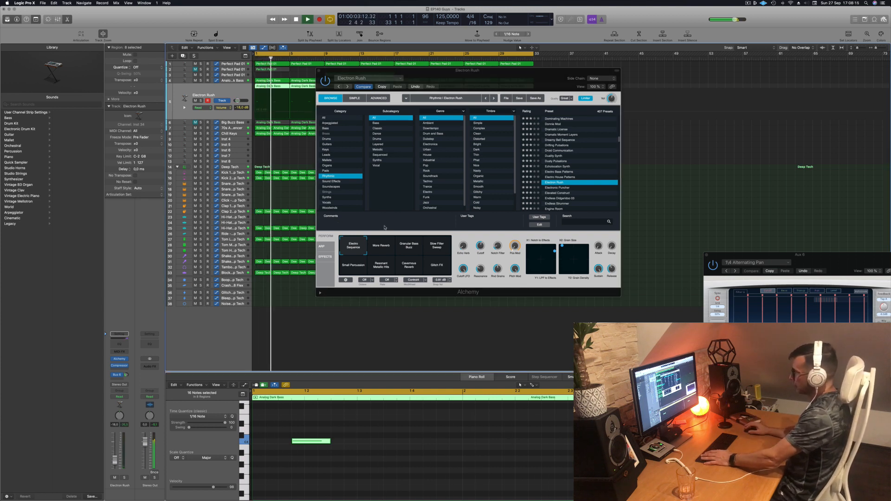
left_click(406, 248)
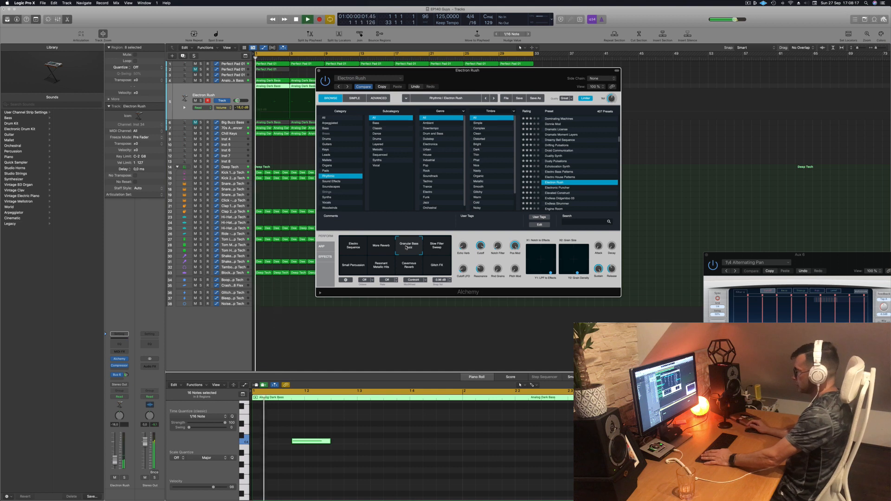
left_click(437, 249)
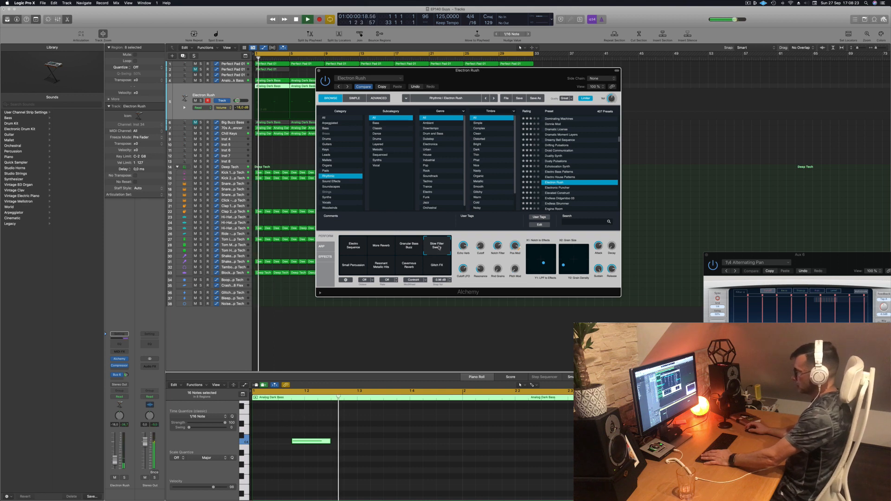
left_click(409, 246)
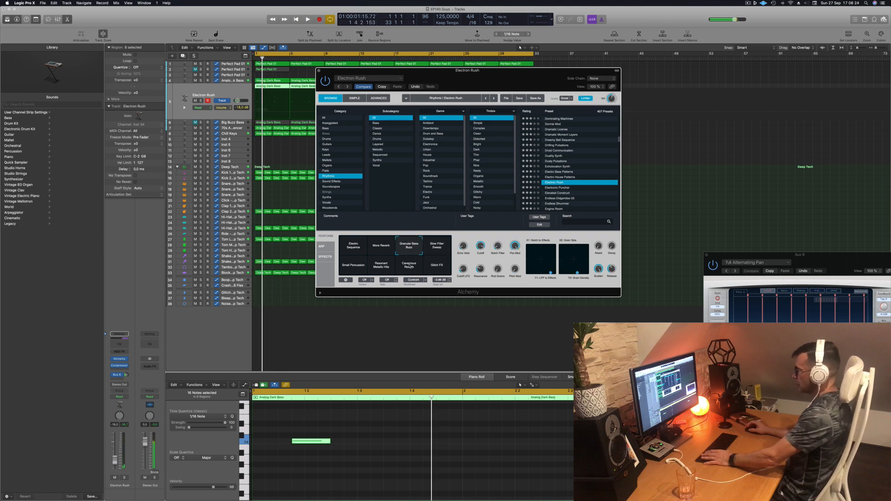
- Move the Alchemy window to uncover more of the arrangement and show a longer stretch of the lead region in the piano roll
left_click(385, 450)
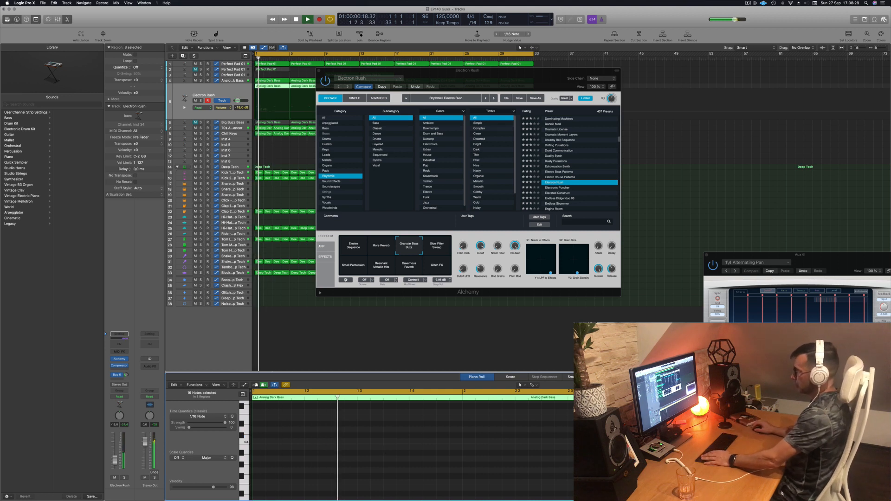
left_click_drag(439, 84, 494, 83)
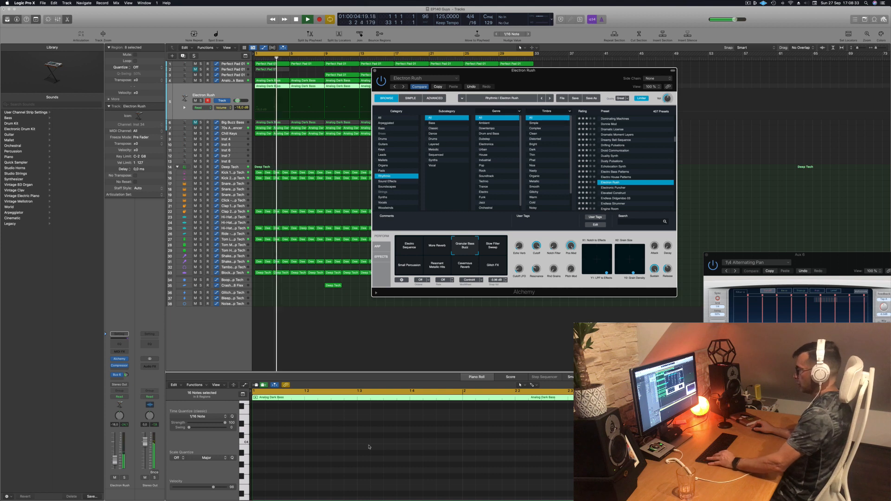
scroll(368, 447, "down", 3)
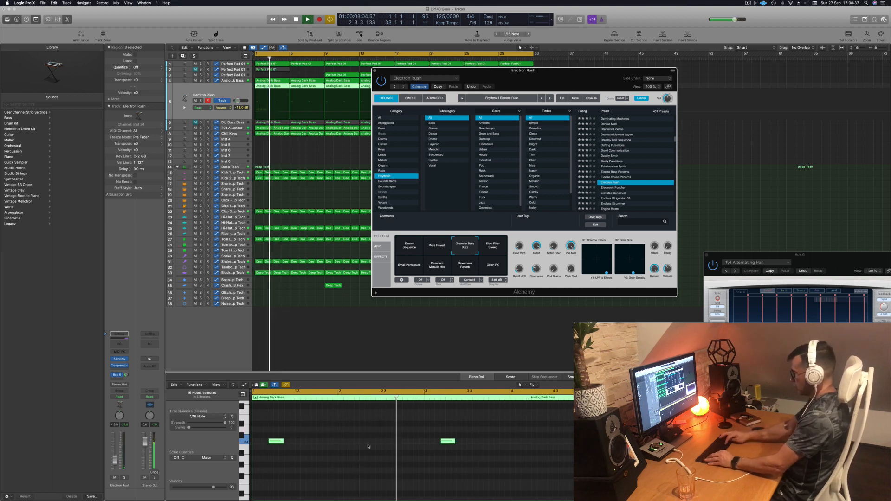
- Try the Electronic Puncher and Elevated Construct presets on the lead track, playing each from the start of the arrangement
key("bracketright")
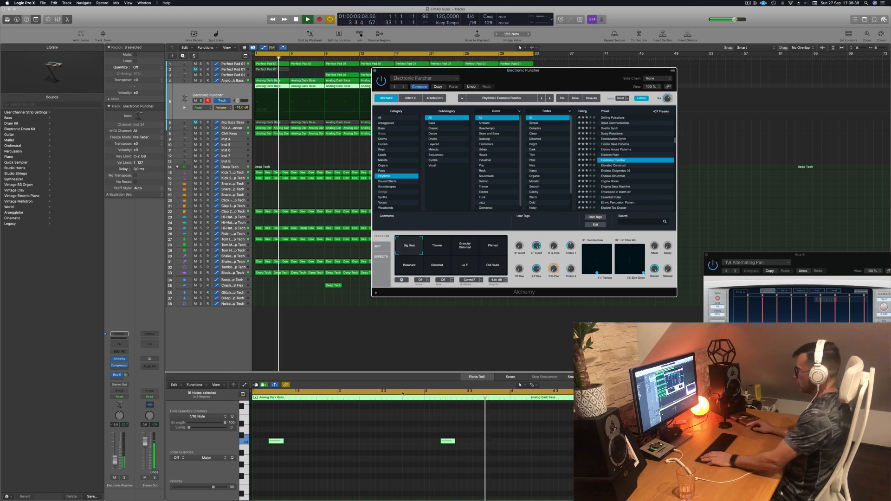
key("Return")
left_click(617, 165)
key("Return")
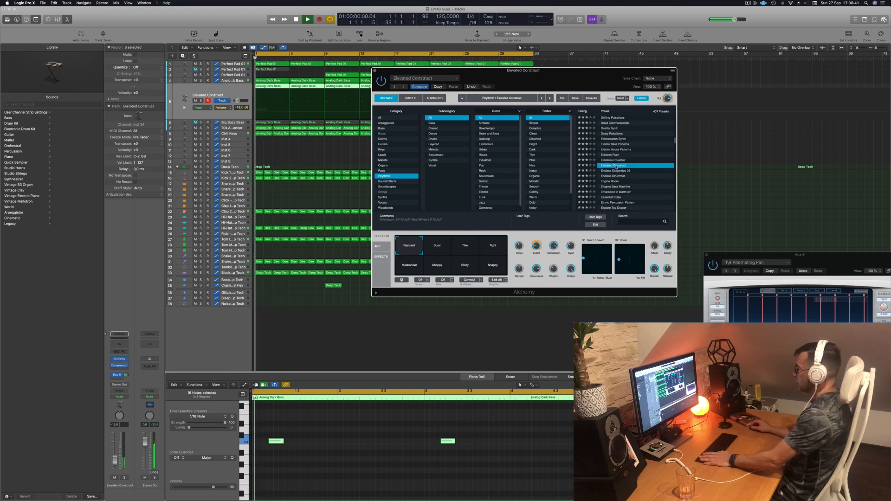
- Load the Endless Didgeridoo 03 preset on the lead track and switch to its Dark Didge And Drum variation
scroll(617, 167, "up", 1)
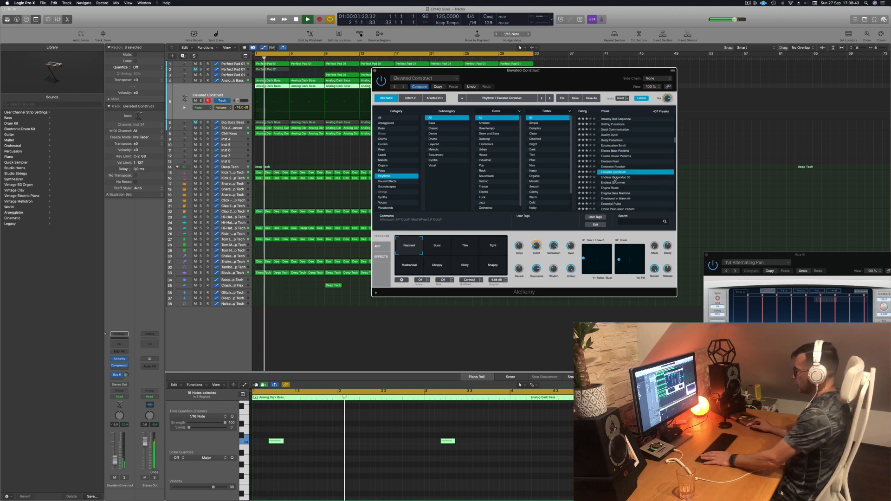
left_click(615, 178)
key("Return")
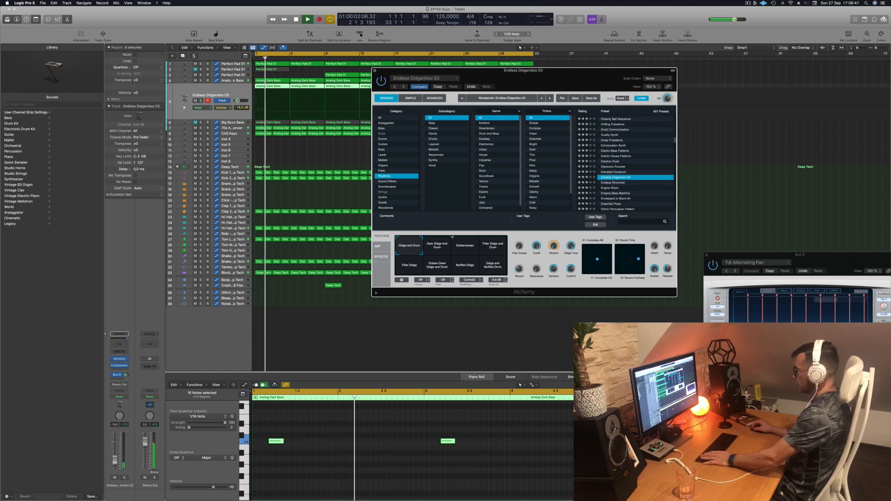
left_click(436, 249)
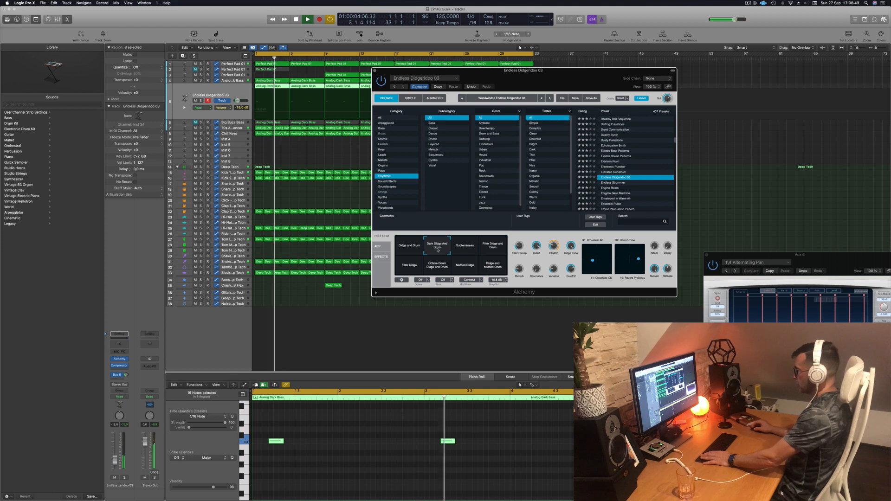
- Audition the preset's Subterranean, Filter Didge and Drum, Filter Didge and Octave Down variations during playback, and settle on Muffled Didge
left_click(464, 246)
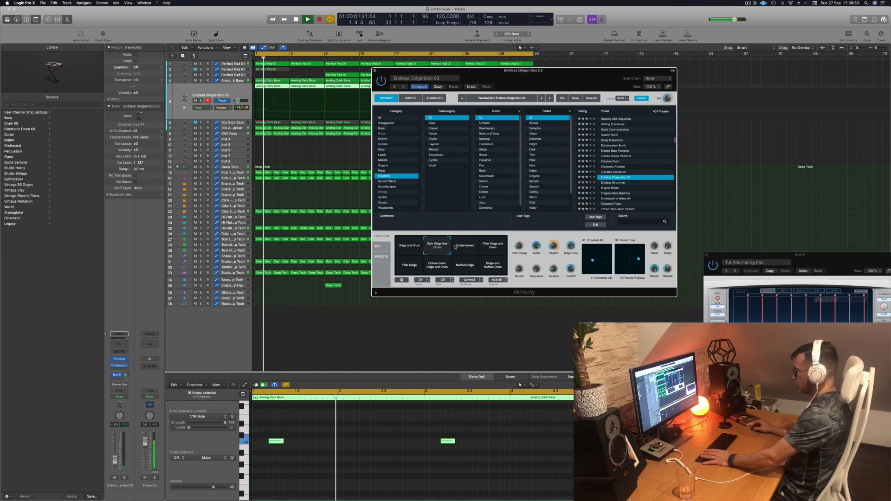
left_click(496, 248)
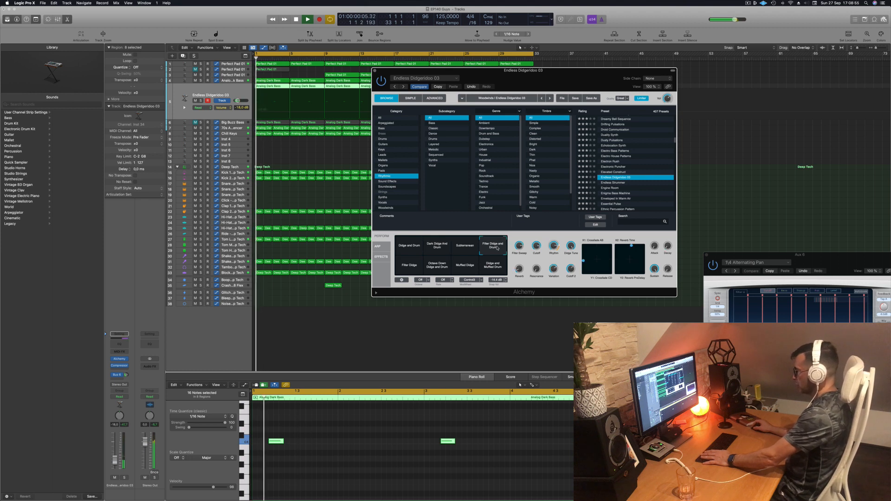
left_click(409, 268)
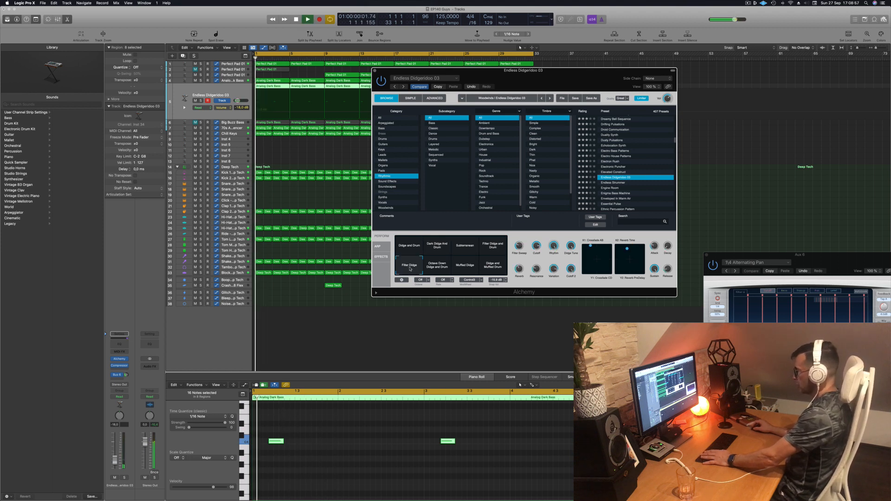
left_click(436, 267)
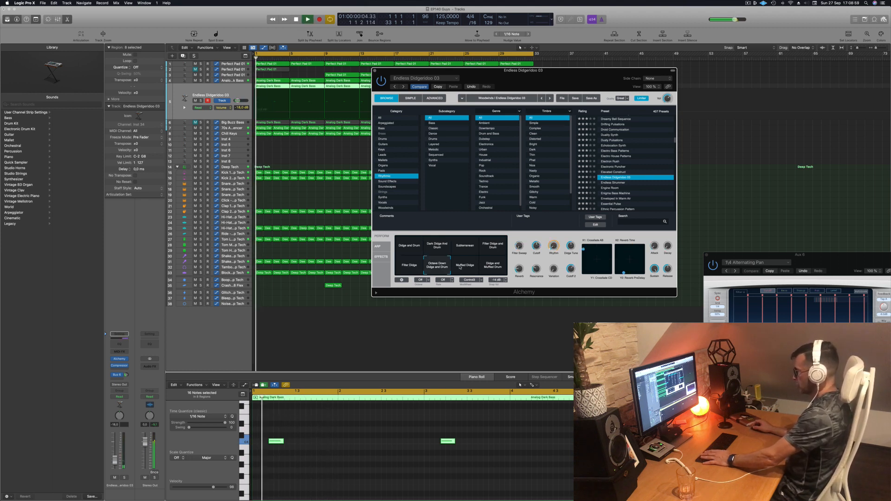
left_click(465, 267)
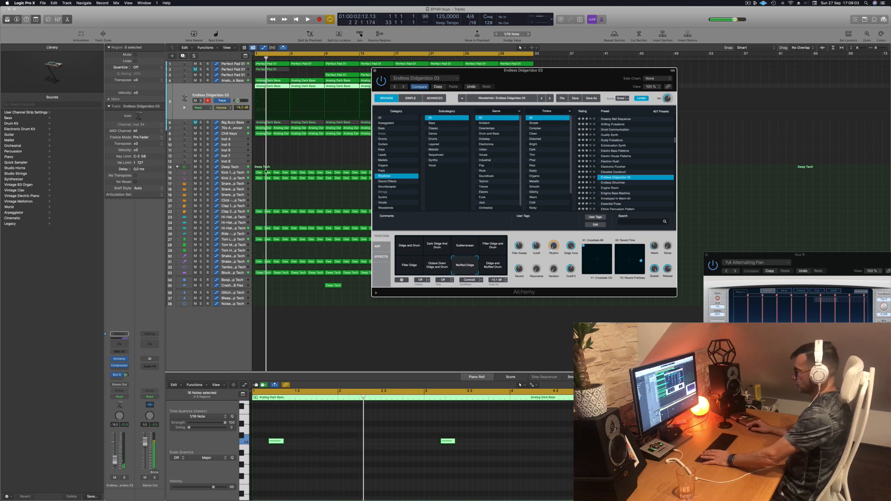
- Raise the lead track's volume to about -13 dB, balancing it against the mix during playback
left_click_drag(115, 459, 115, 453)
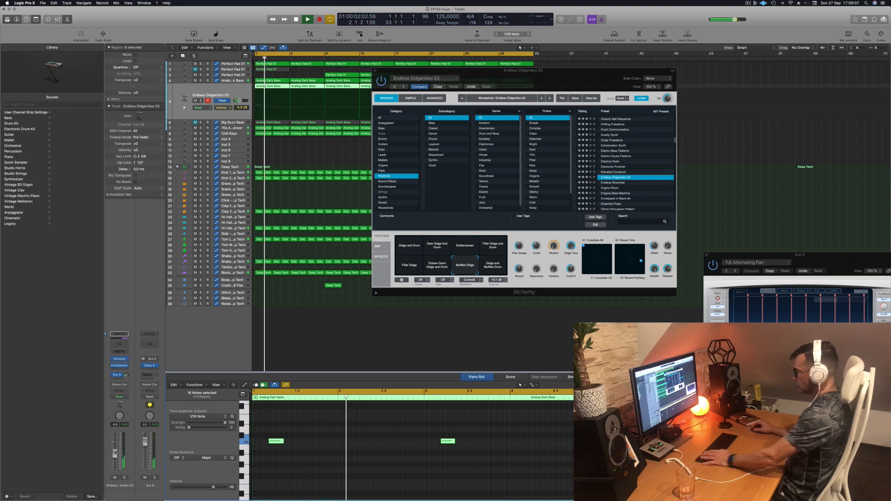
key("space")
left_click_drag(115, 453, 115, 456)
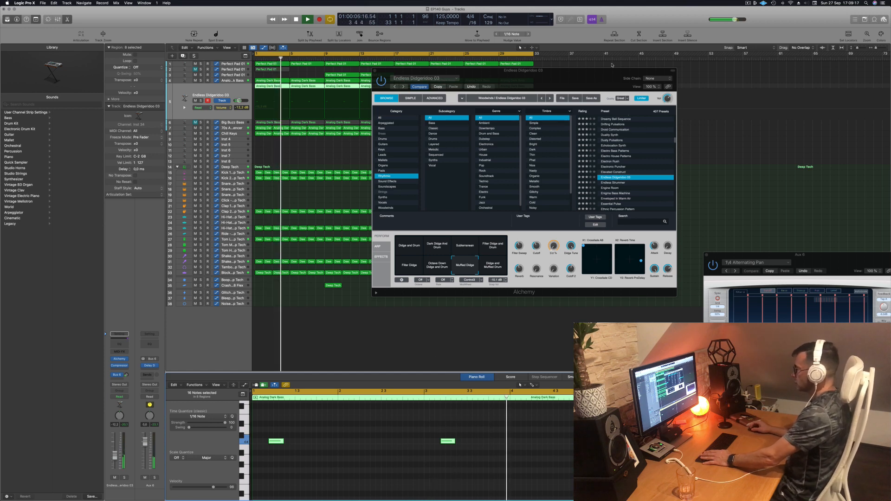
- Close the Alchemy window, clear the region selection, and fit a longer stretch of the arrangement in view
left_click_drag(394, 75, 334, 75)
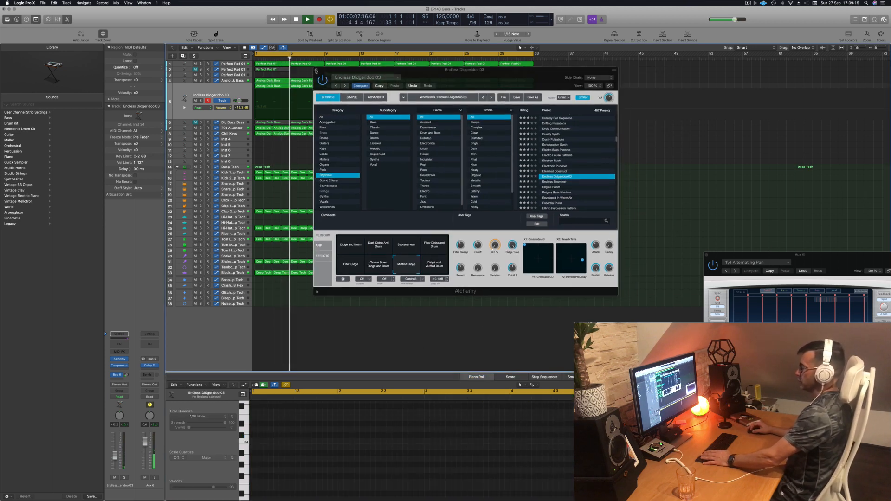
left_click(317, 70)
left_click(306, 147)
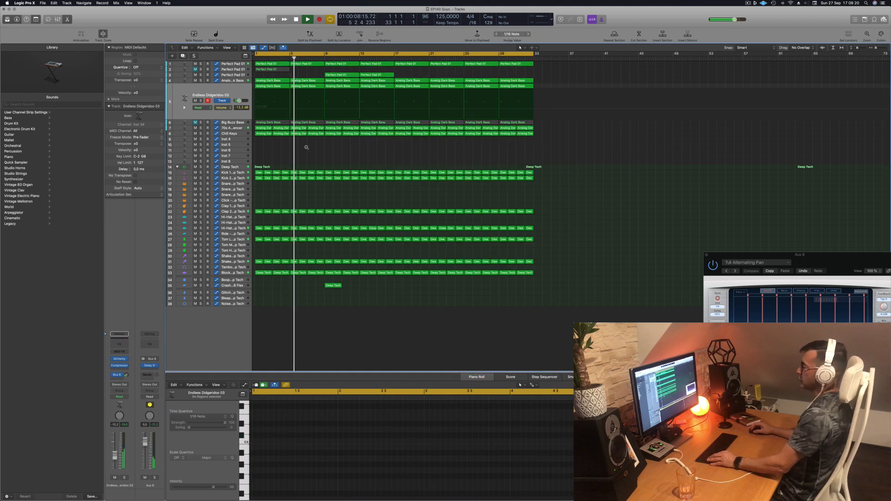
left_click(227, 91)
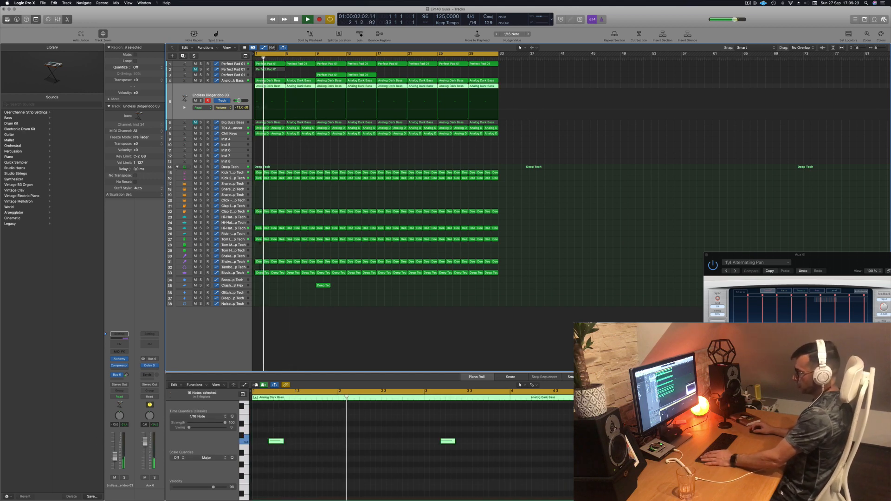
left_click(343, 349)
key("super+Left")
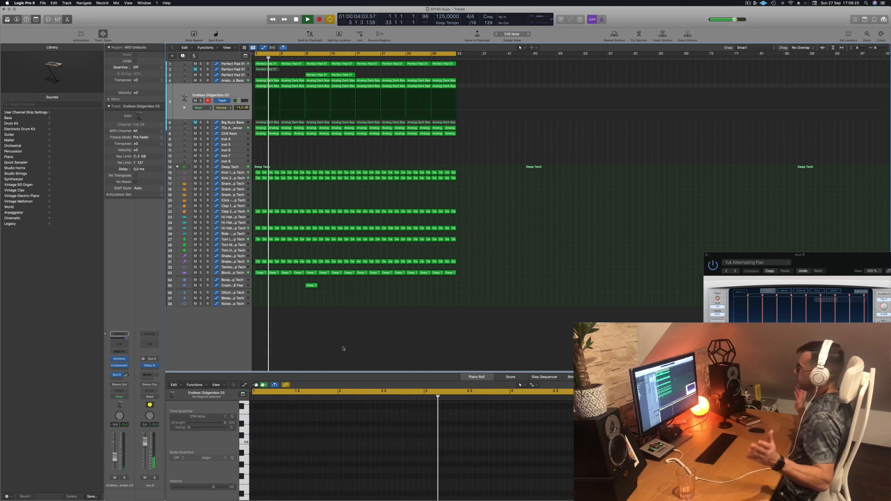